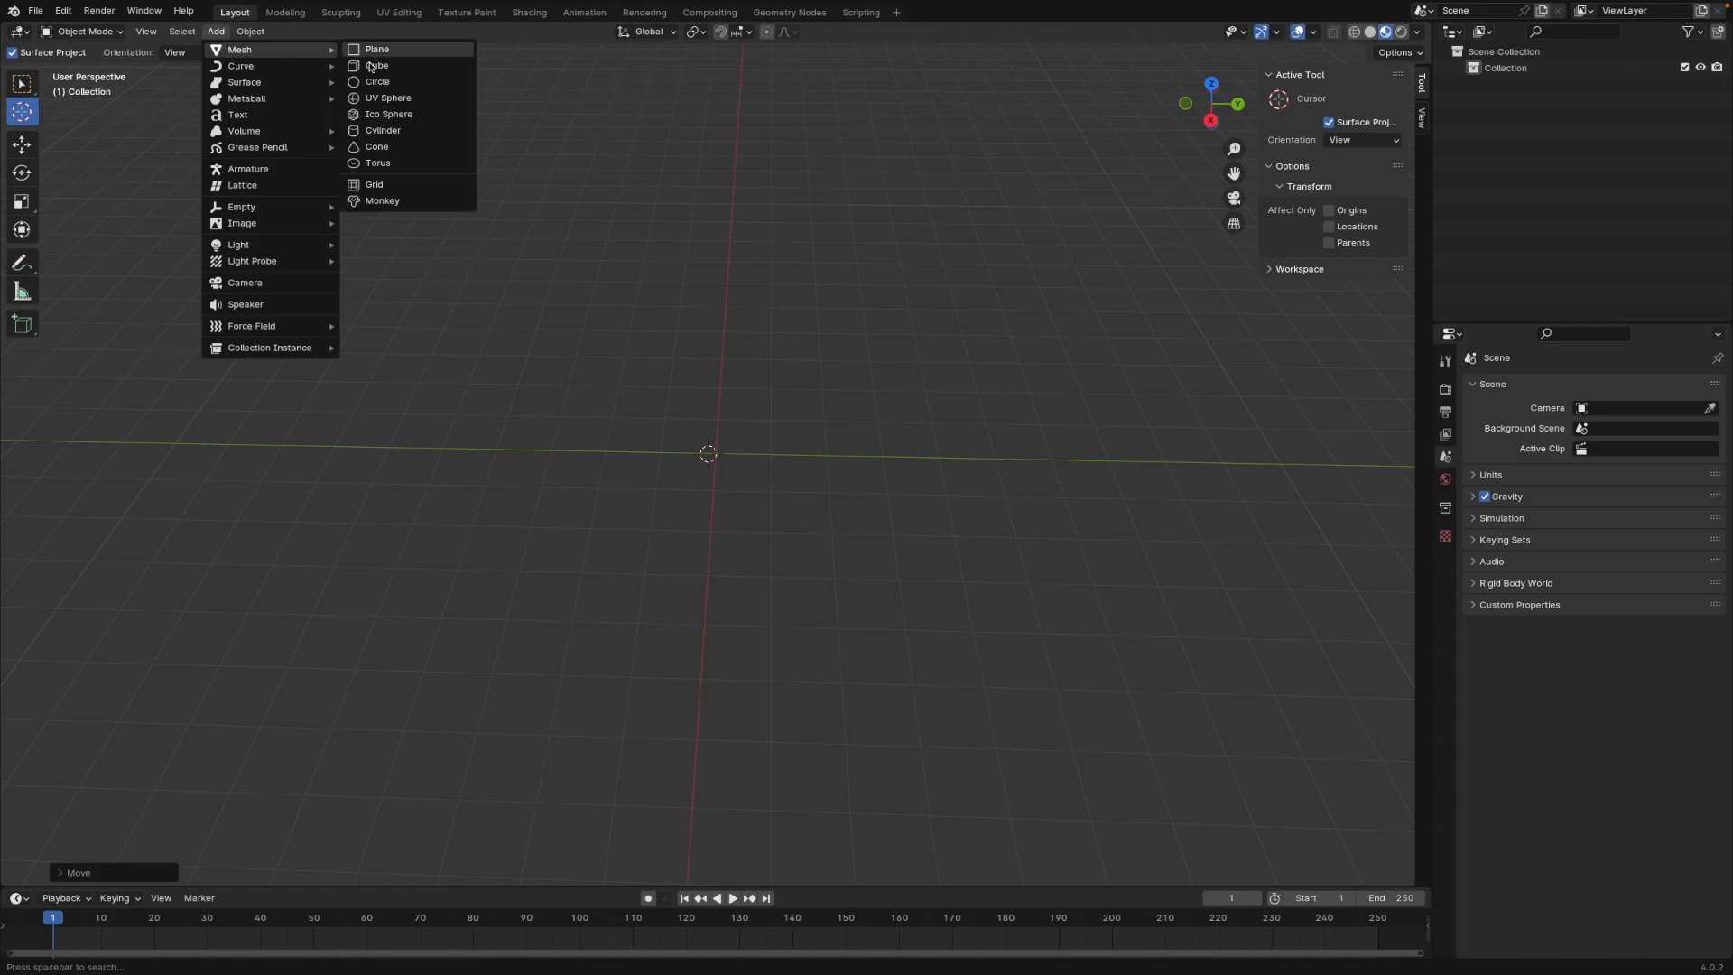
Step: Add a cube and set its X, Y and Z location to 0 m
left_click(374, 65)
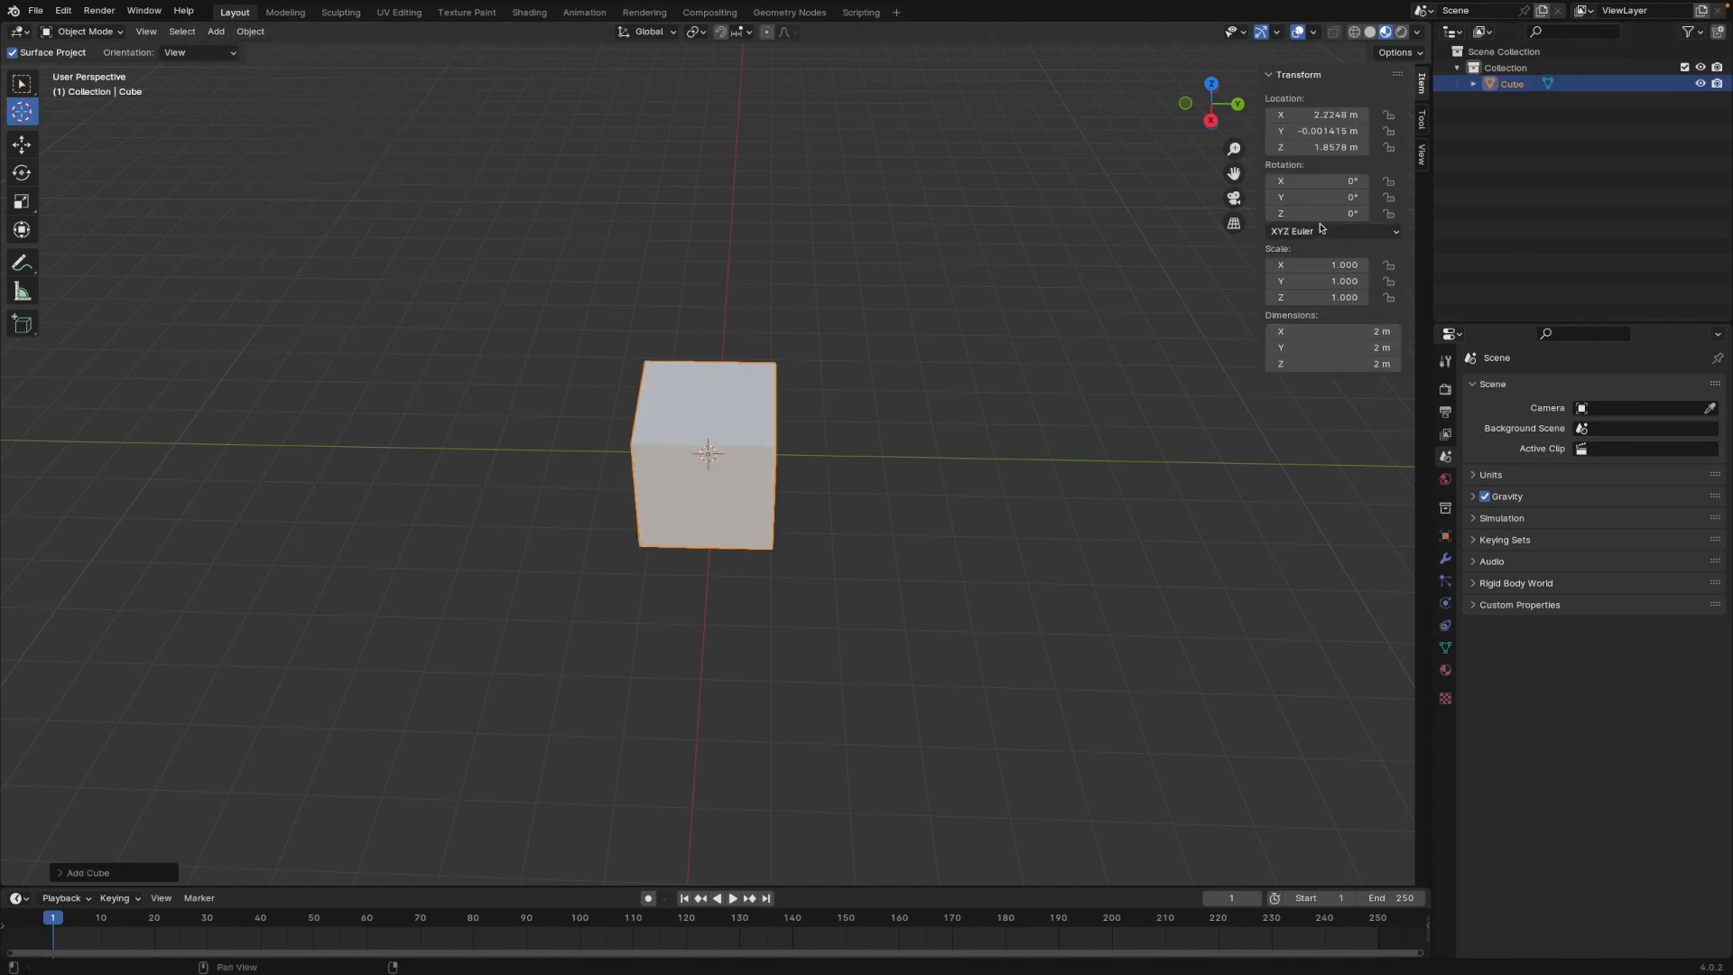
middle_click_drag(1061, 242, 1089, 234)
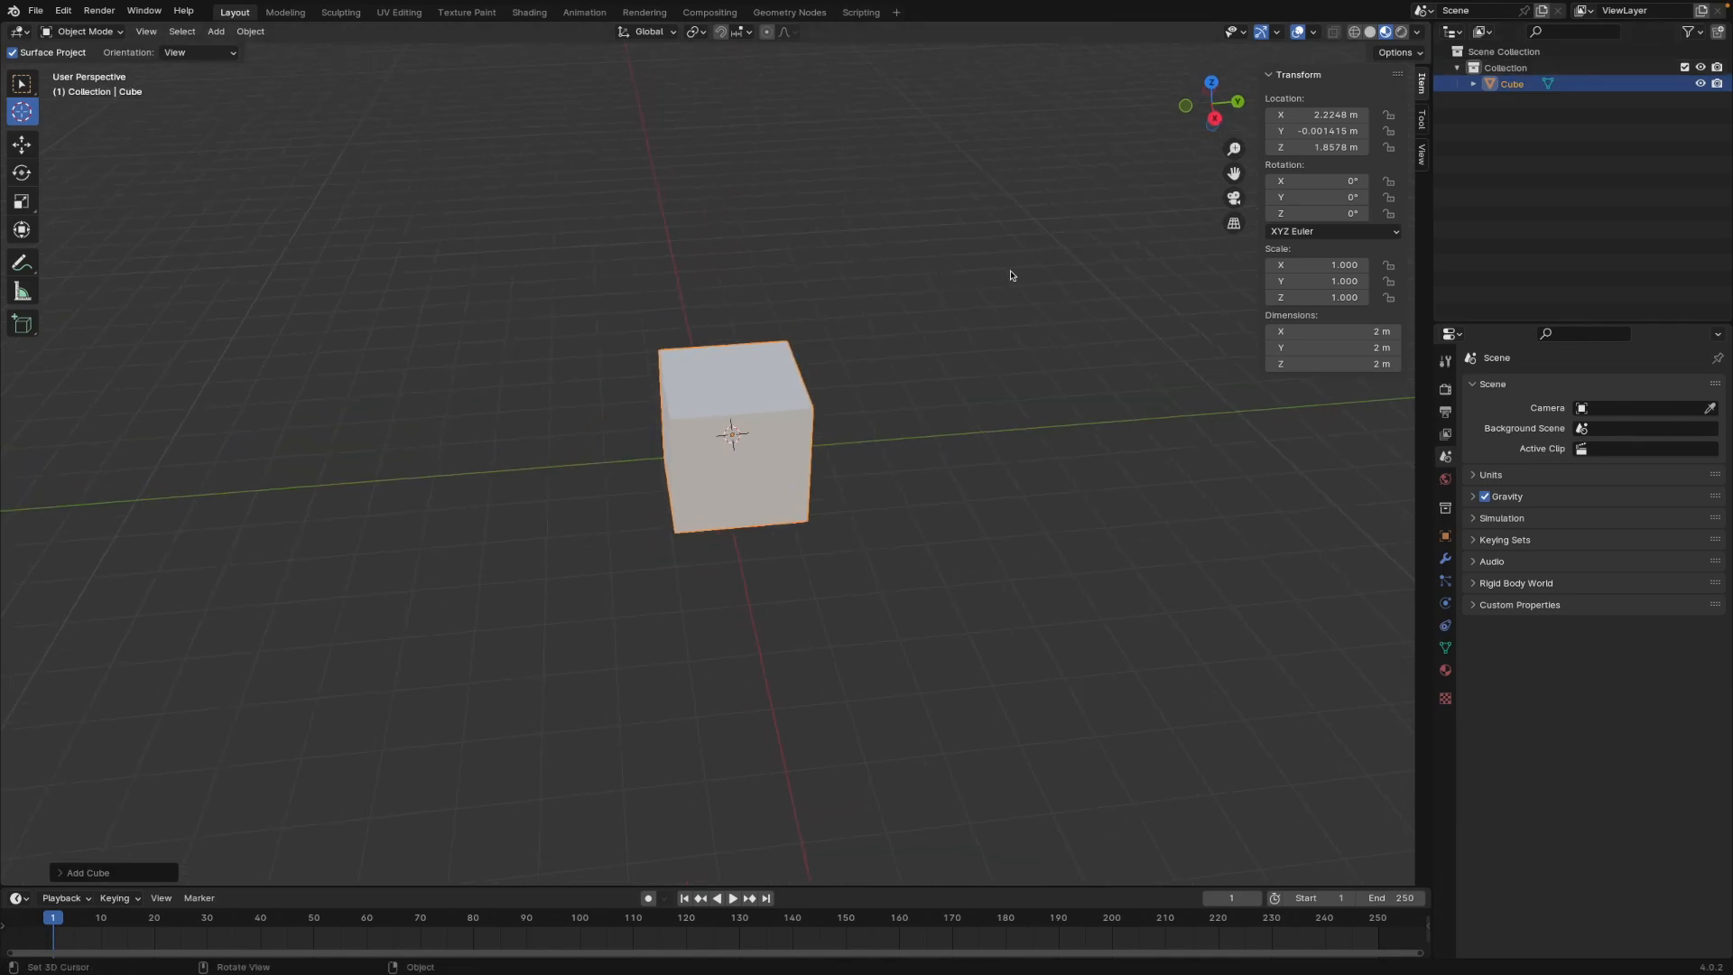
left_click(1332, 117)
type("0")
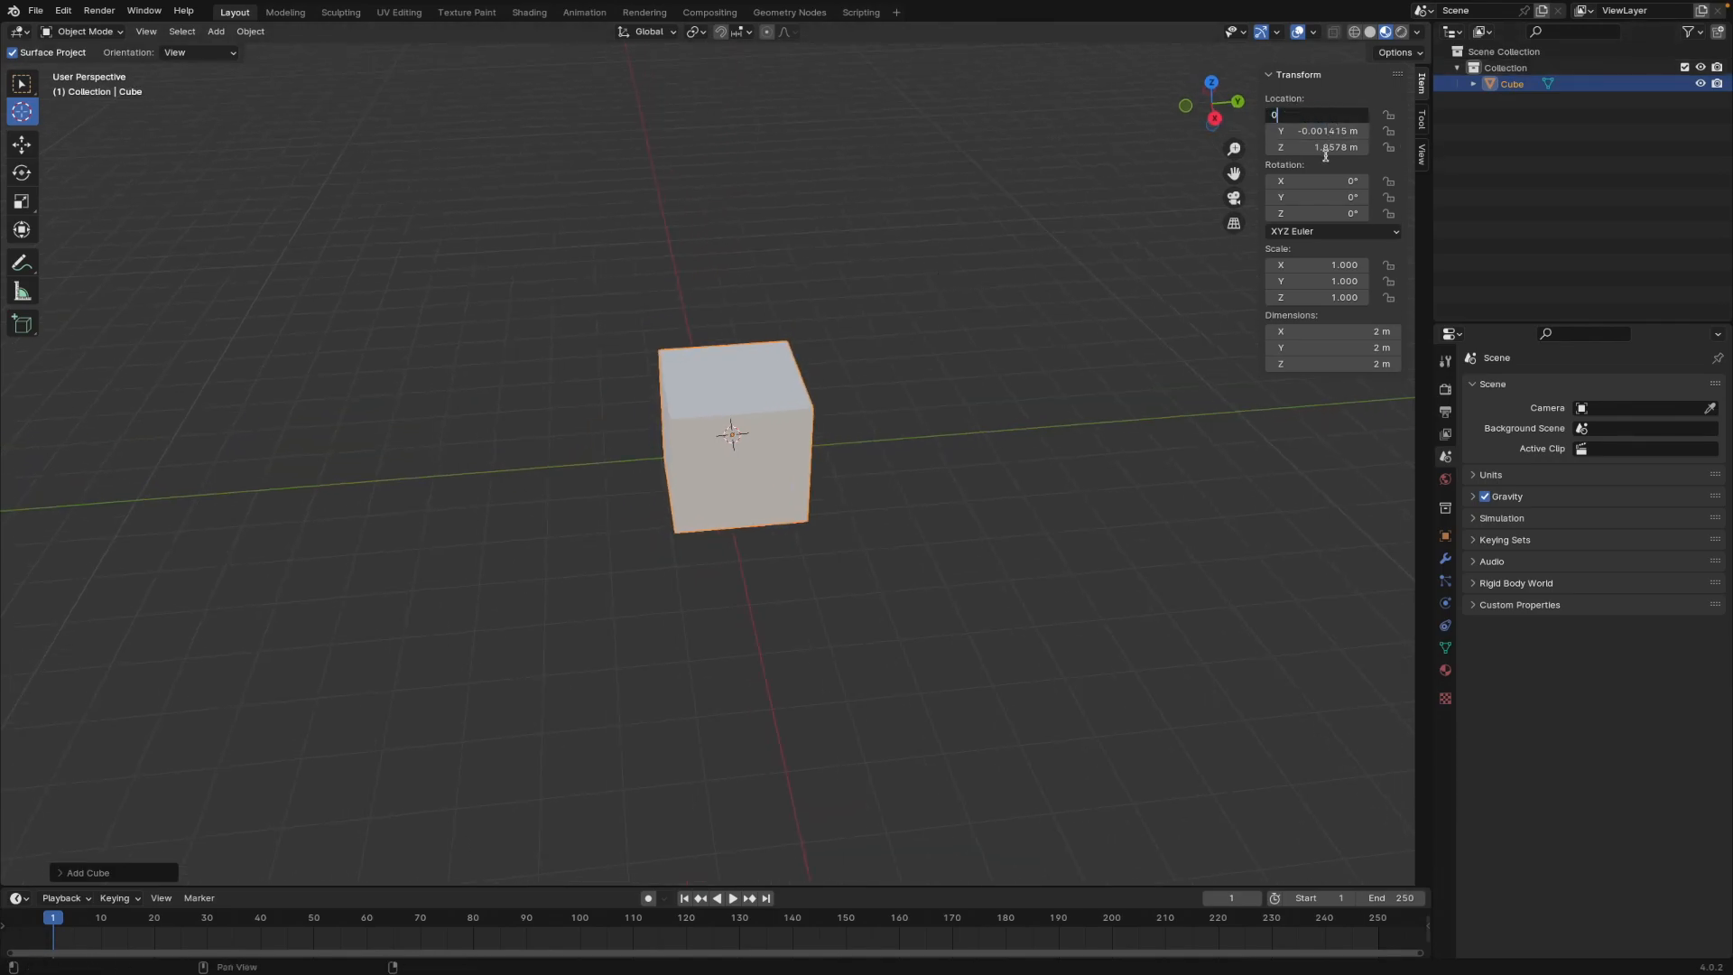
key("Return")
left_click(1328, 133)
type("0")
key("Return")
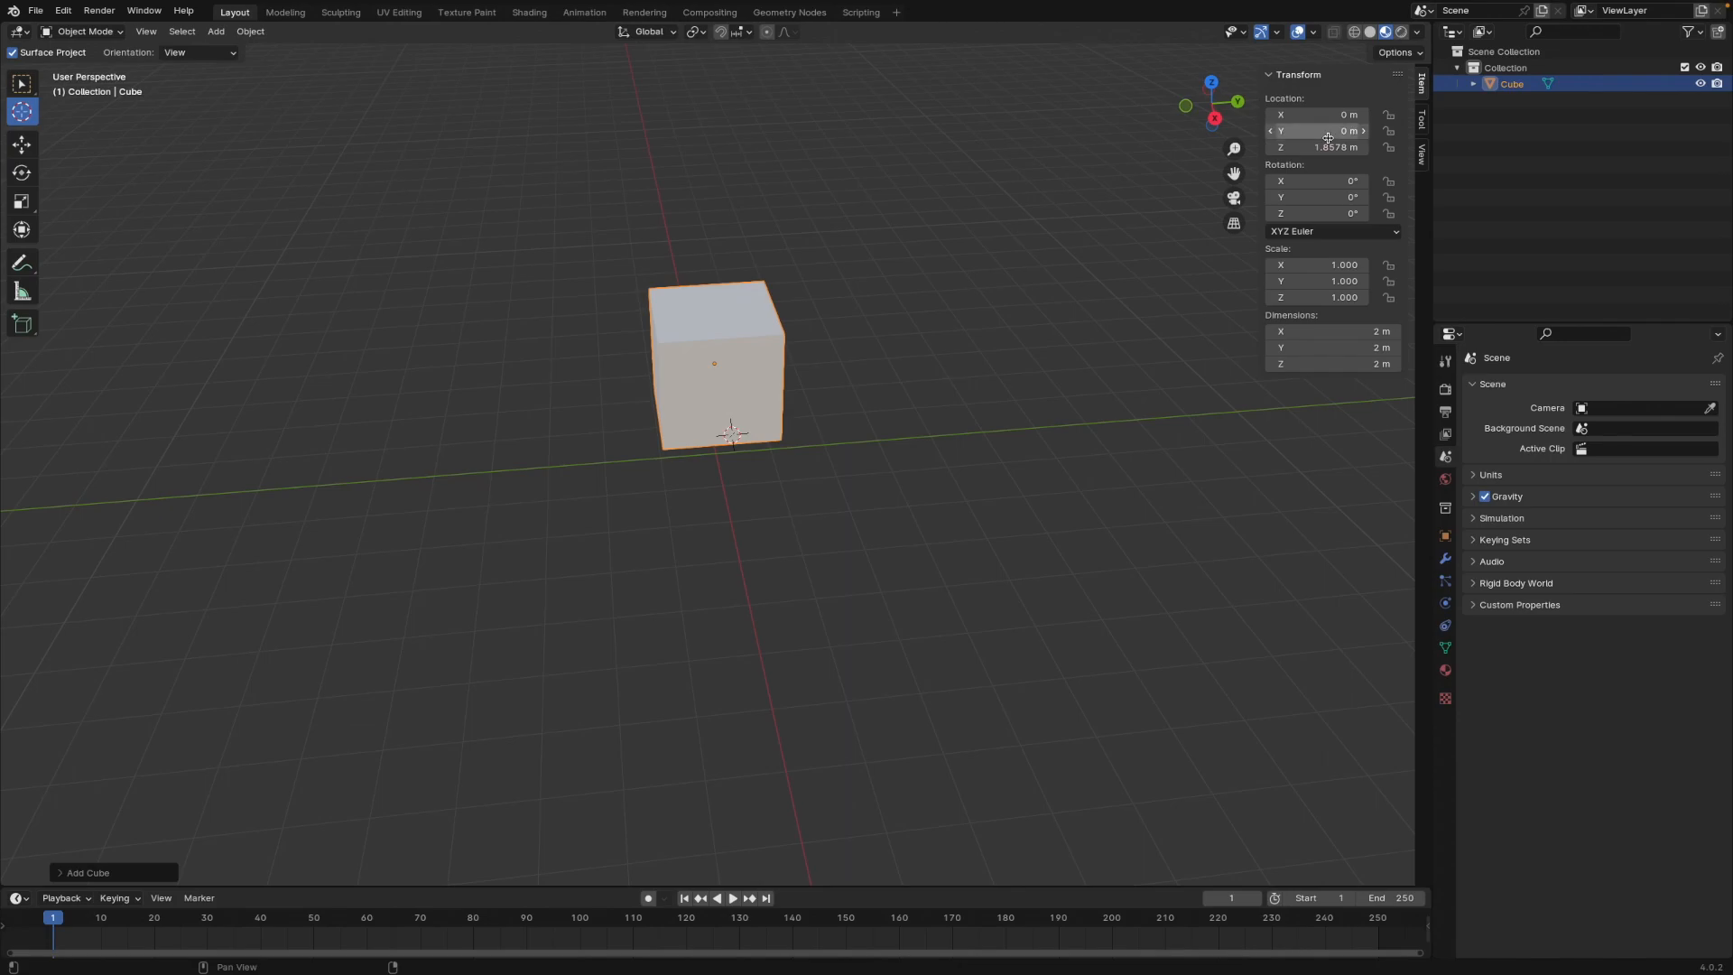
left_click(1306, 149)
type("0")
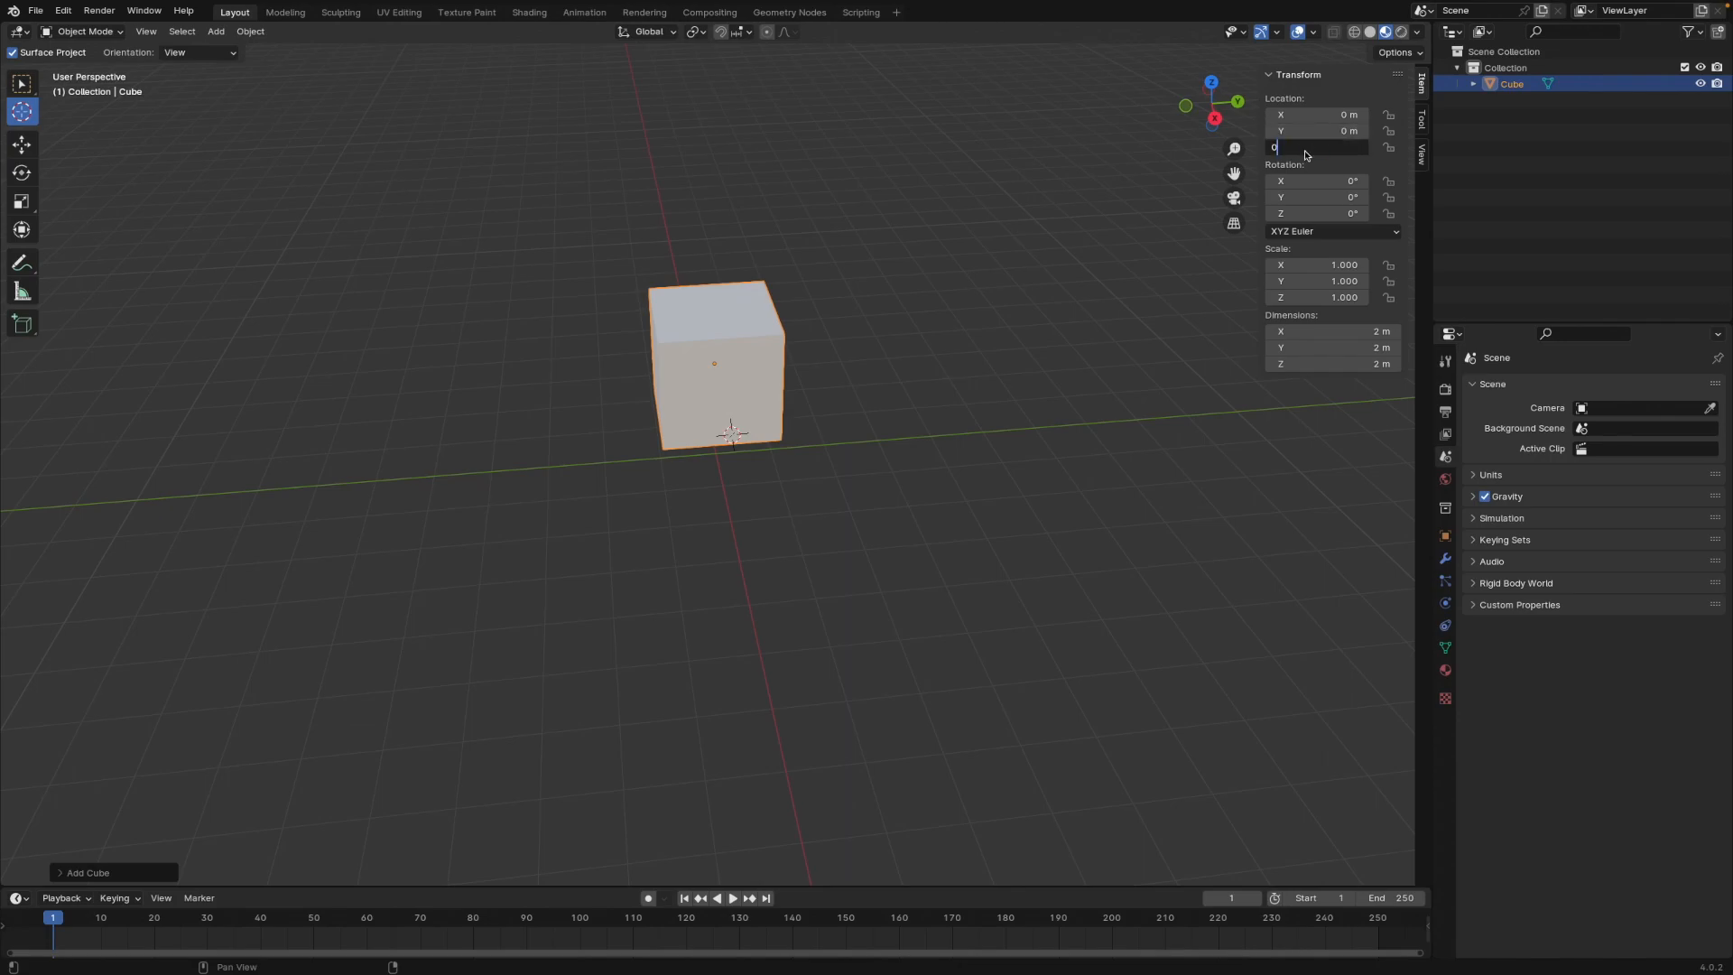
key("Return")
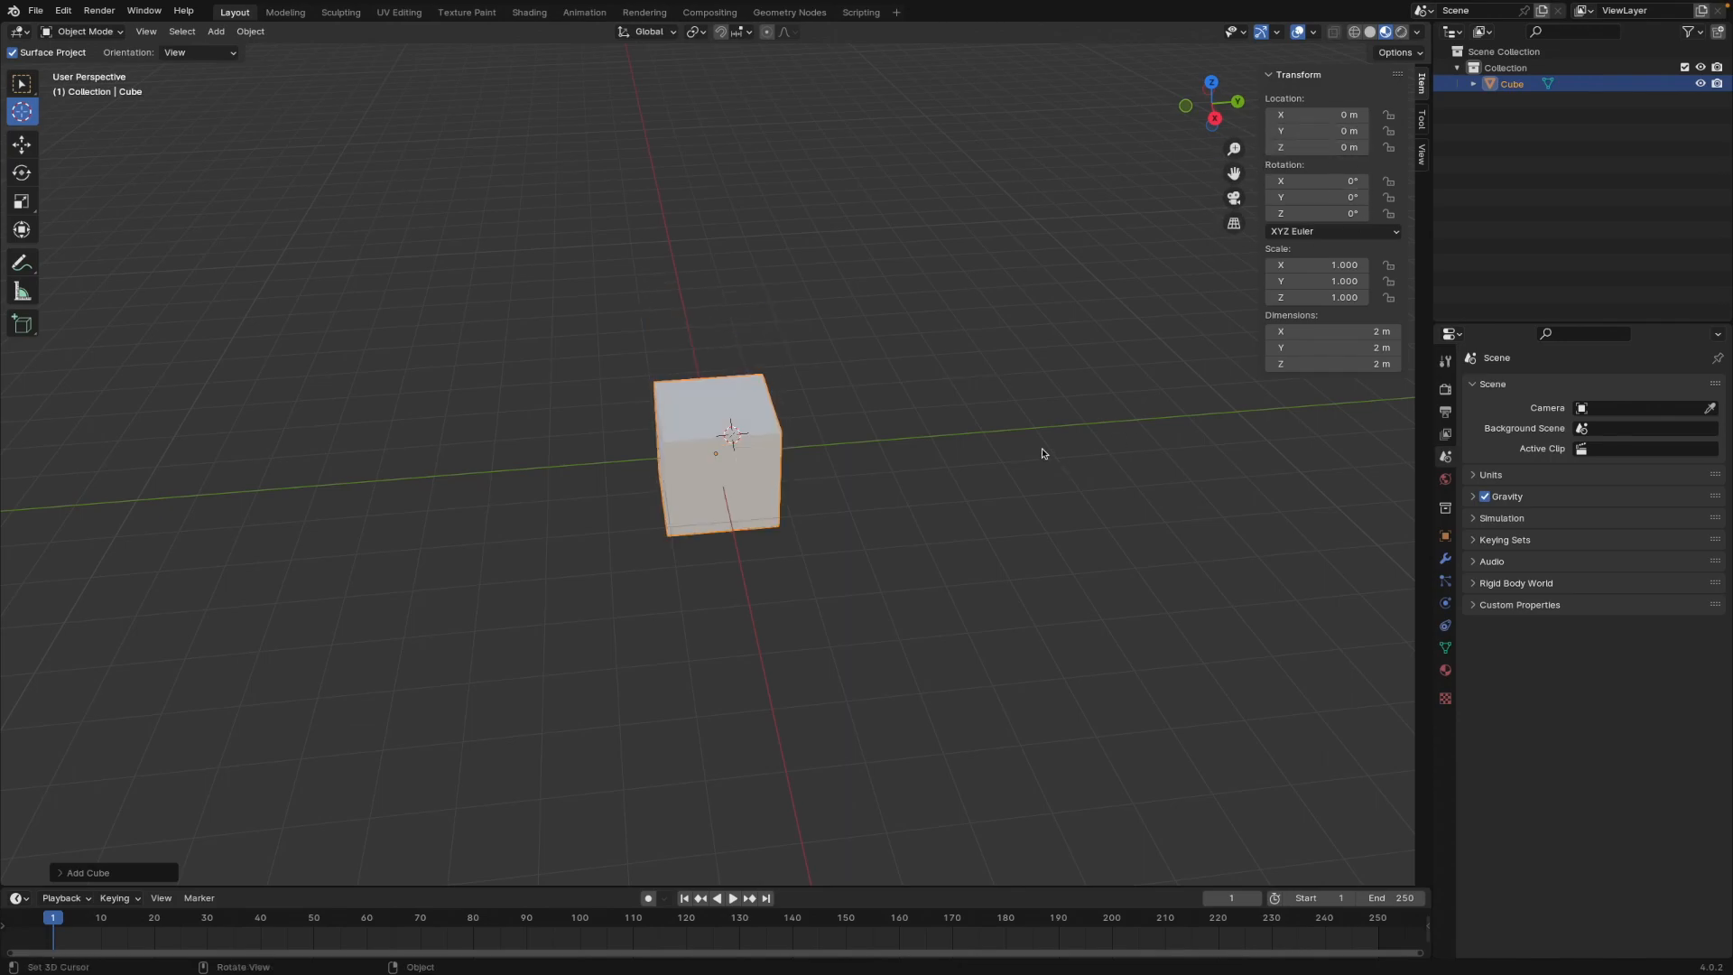
Step: Copy the cube and paste eight duplicates in place at the origin
middle_click_drag(943, 465, 889, 452)
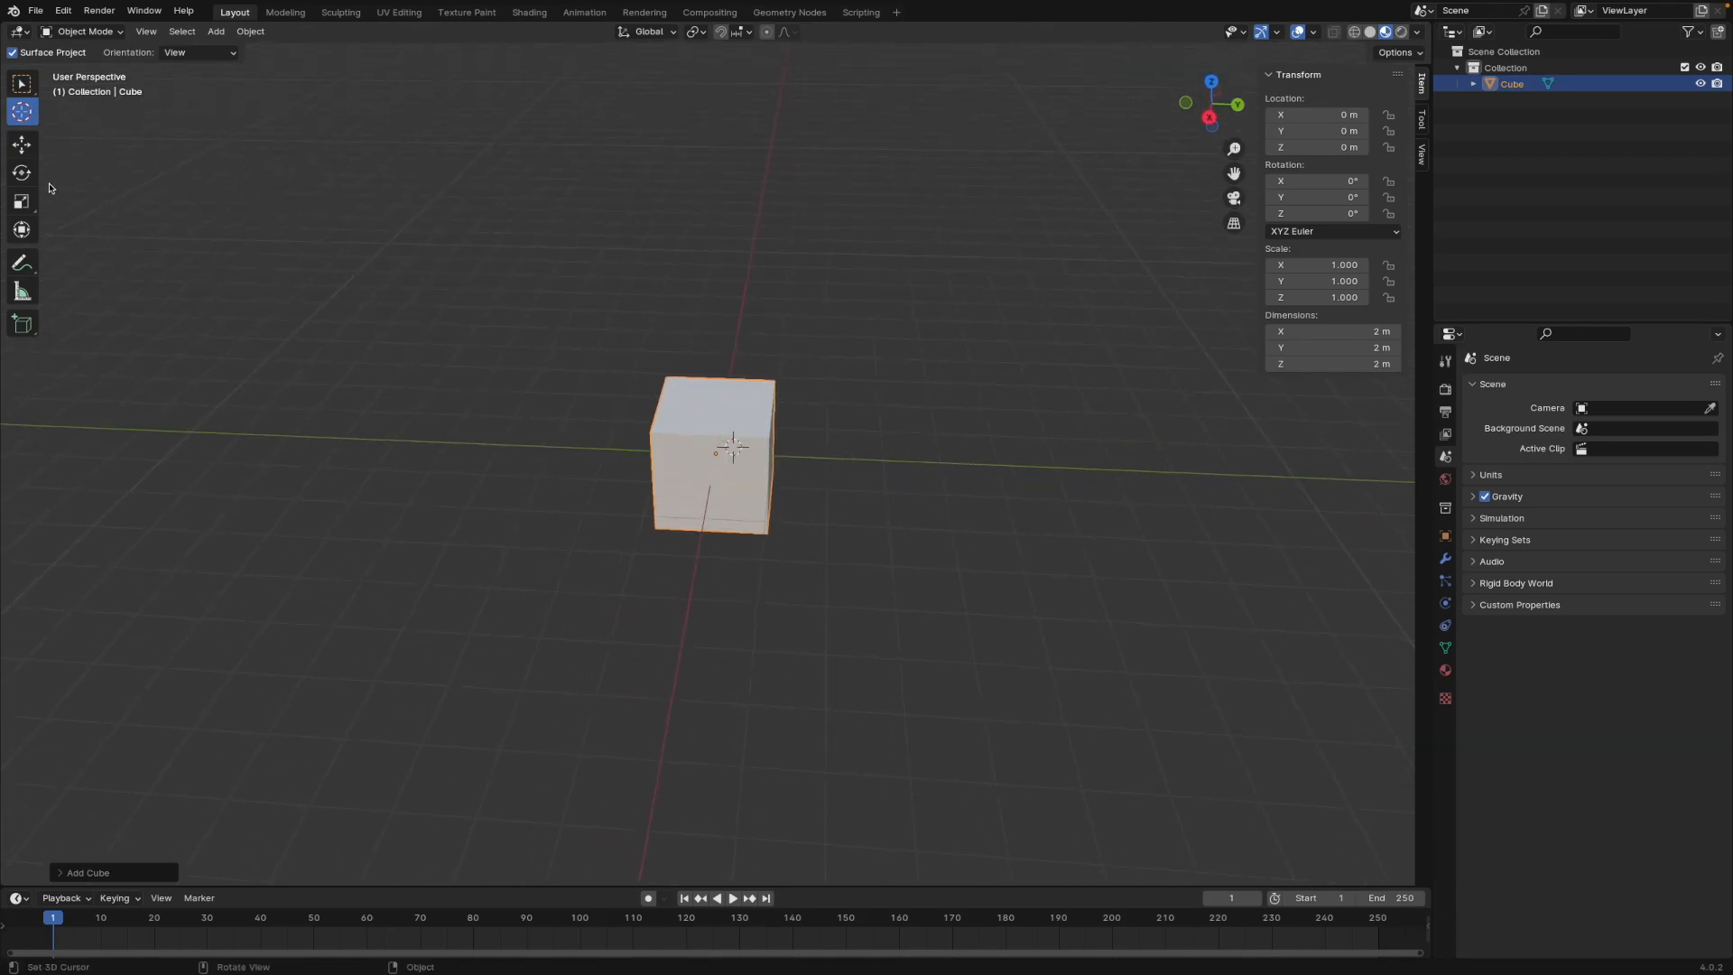
left_click(22, 84)
left_click(764, 468)
key("ctrl+c")
key("ctrl+v")
key("ctrl+v")
key("ctrl+v")
key("ctrl+v")
key("ctrl+v")
key("ctrl+v")
key("ctrl+v")
key("ctrl+v")
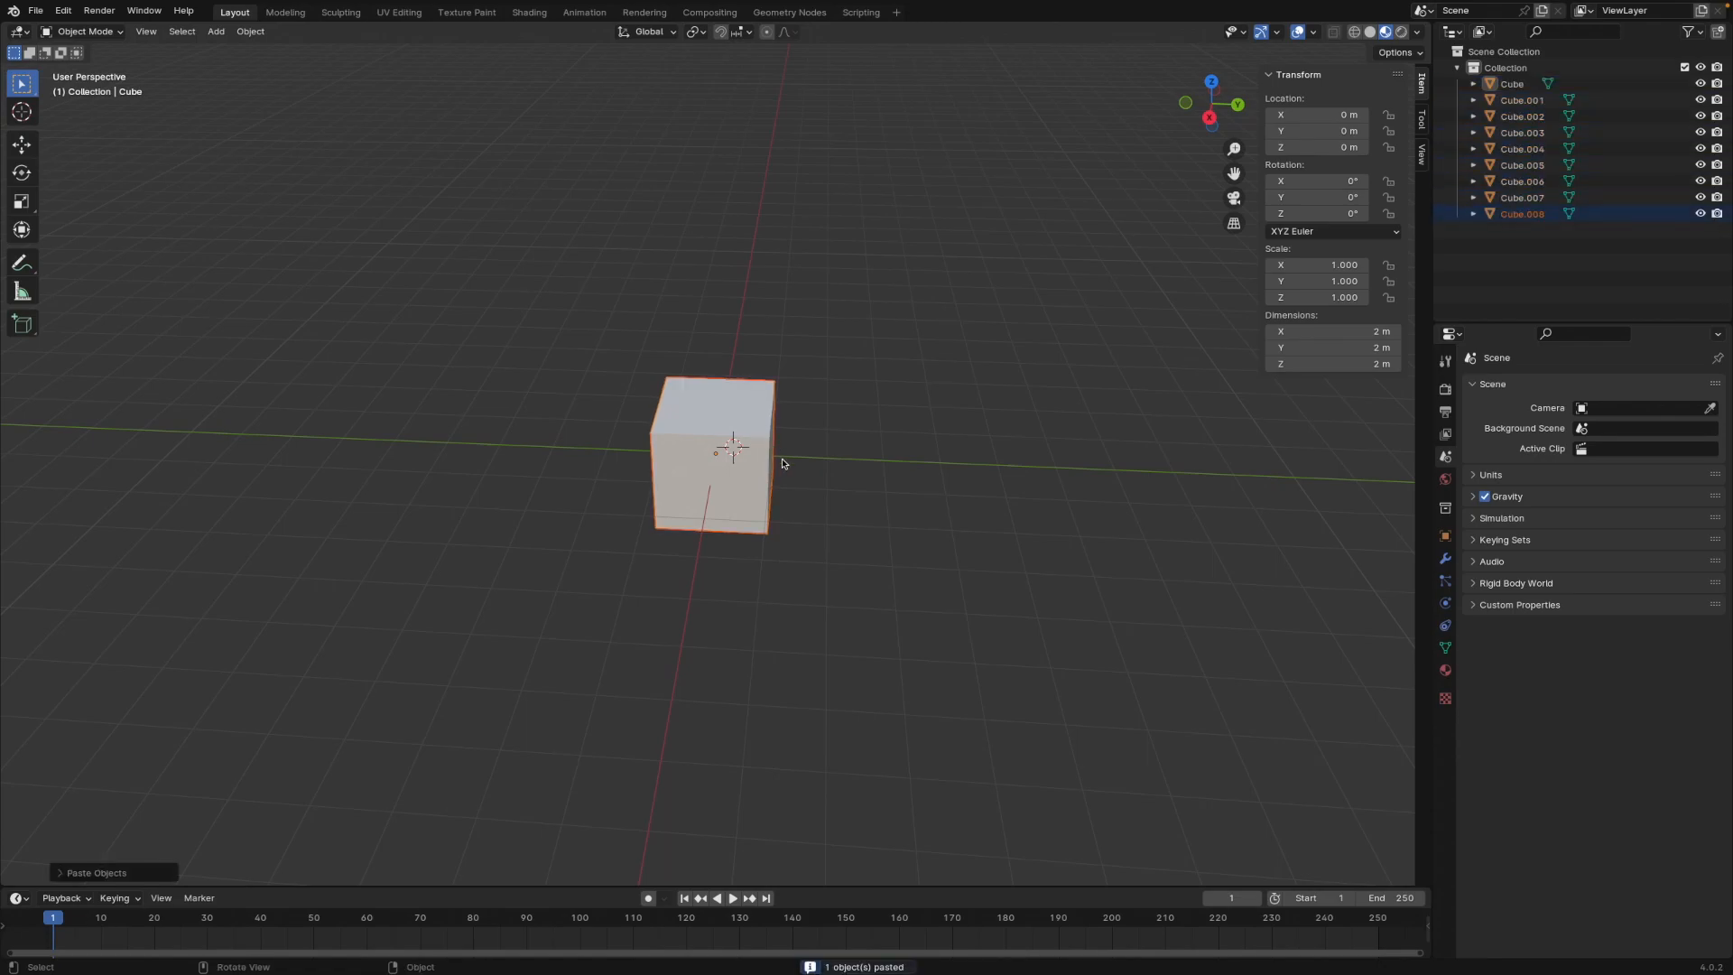
Step: Set the X location of one cube stacked at the origin to 2 m
middle_click_drag(870, 483, 806, 446)
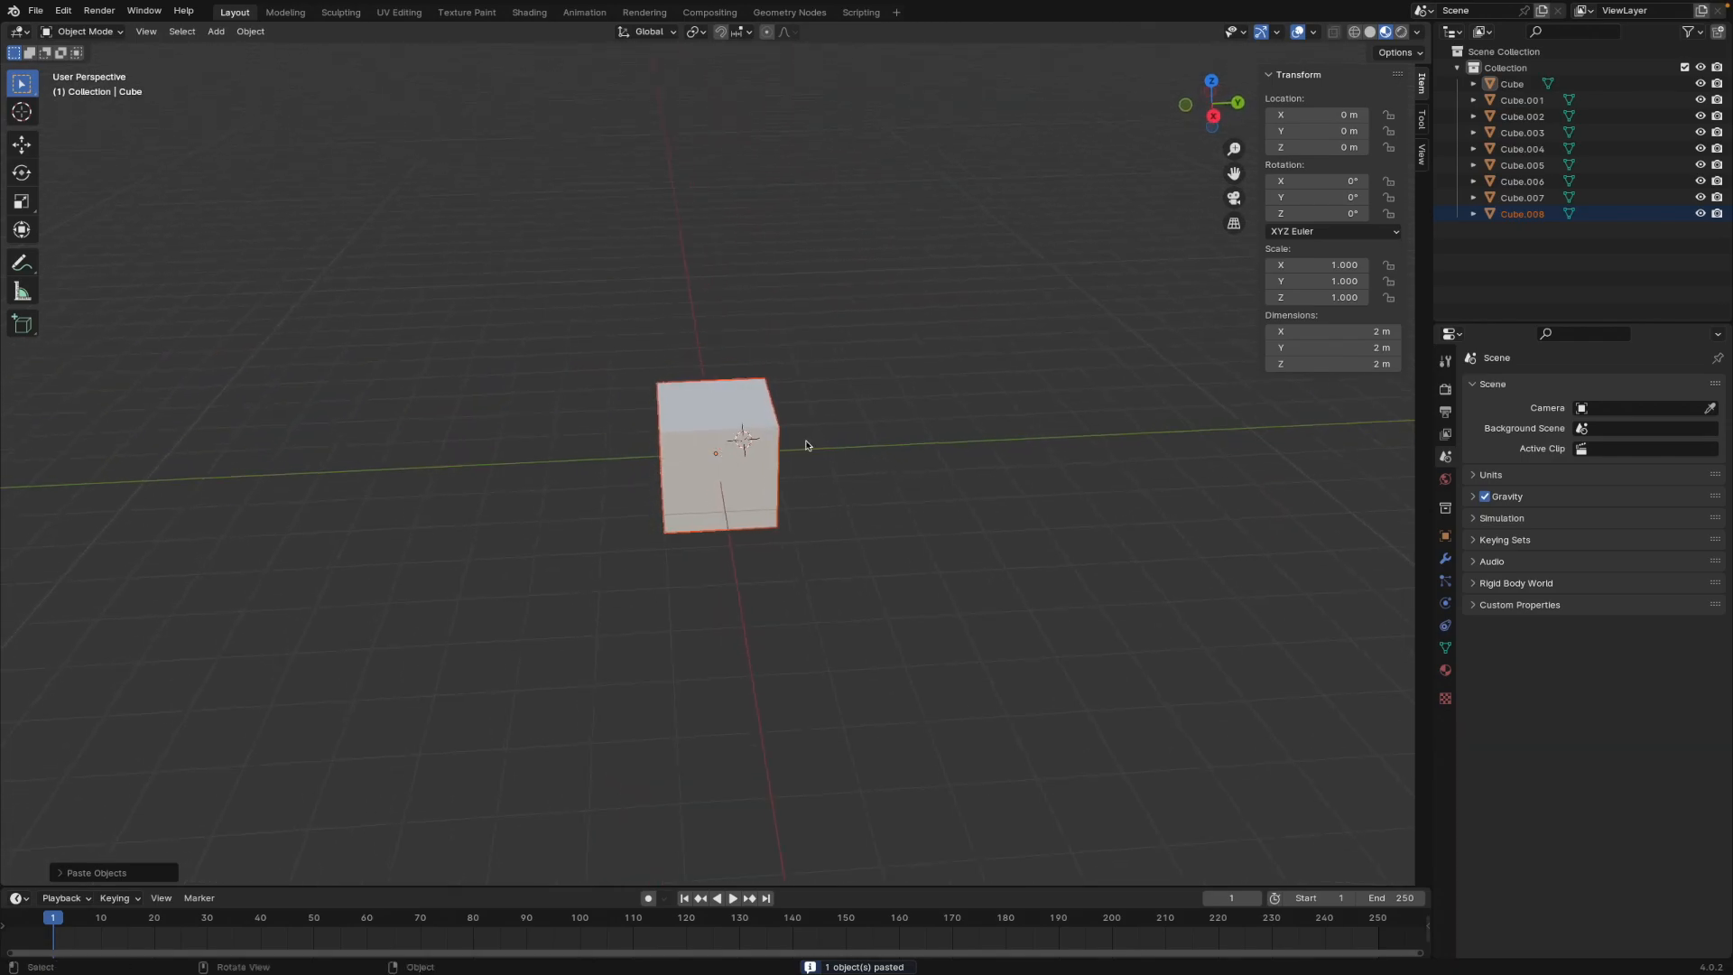
left_click(690, 427)
left_click(1343, 117)
type("2")
key("Return")
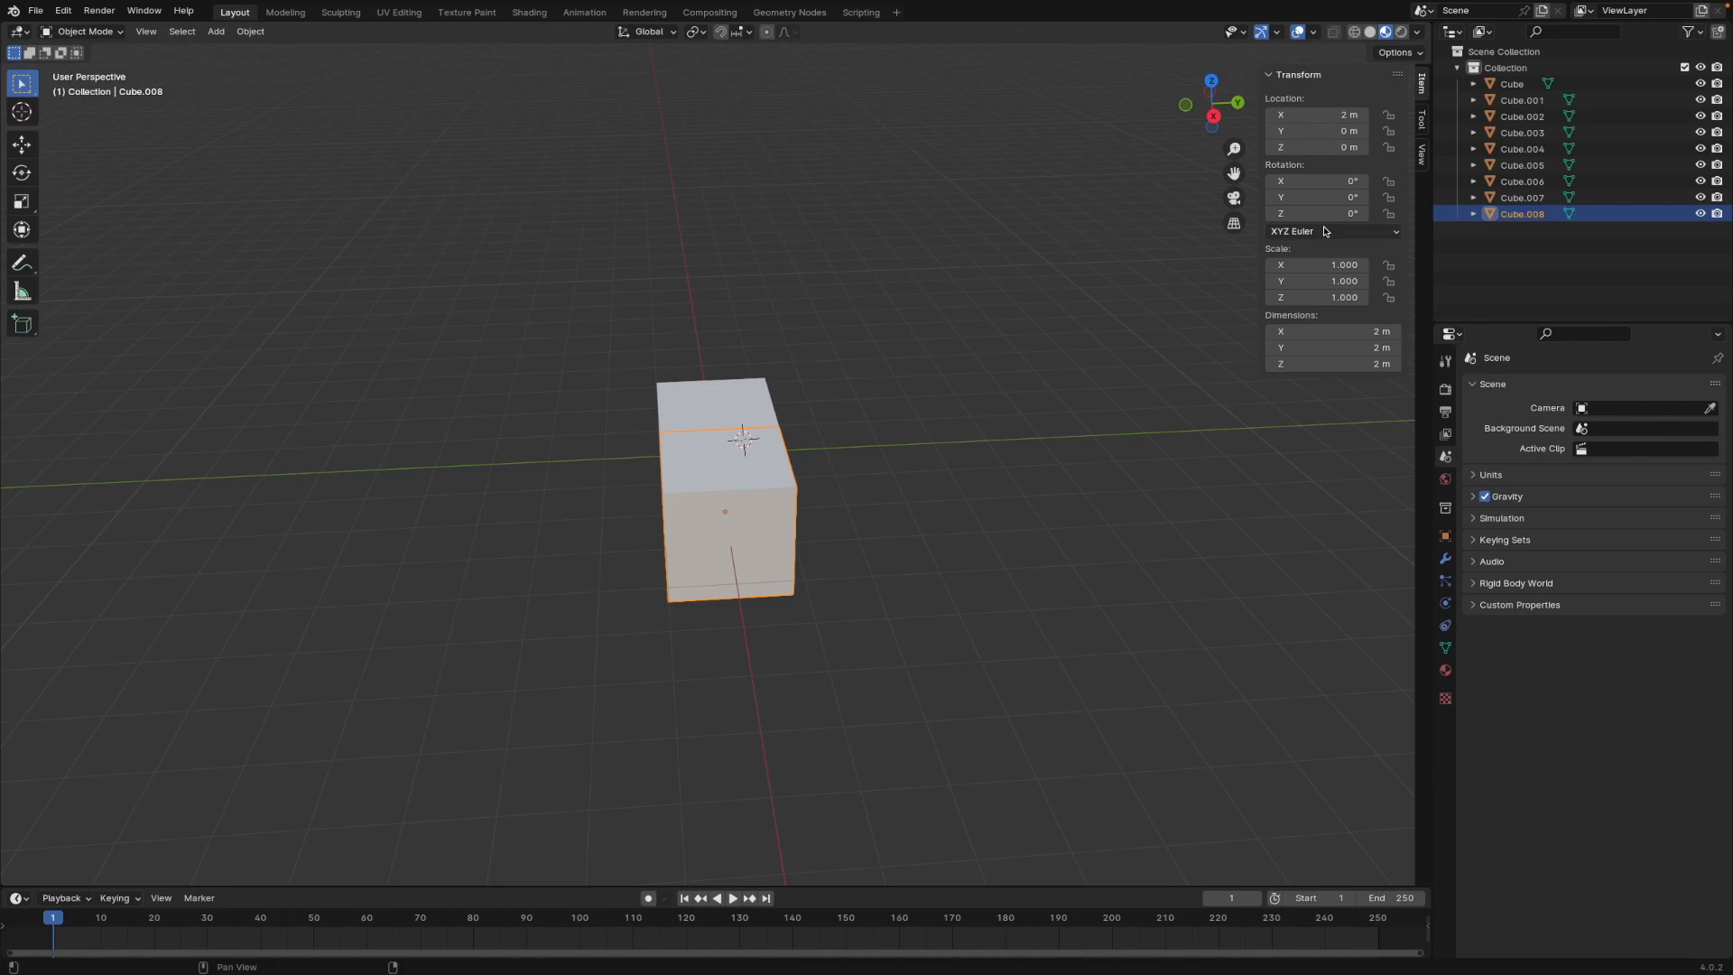
Step: Set the X location of a second cube from the origin stack to -2 m
left_click(722, 390)
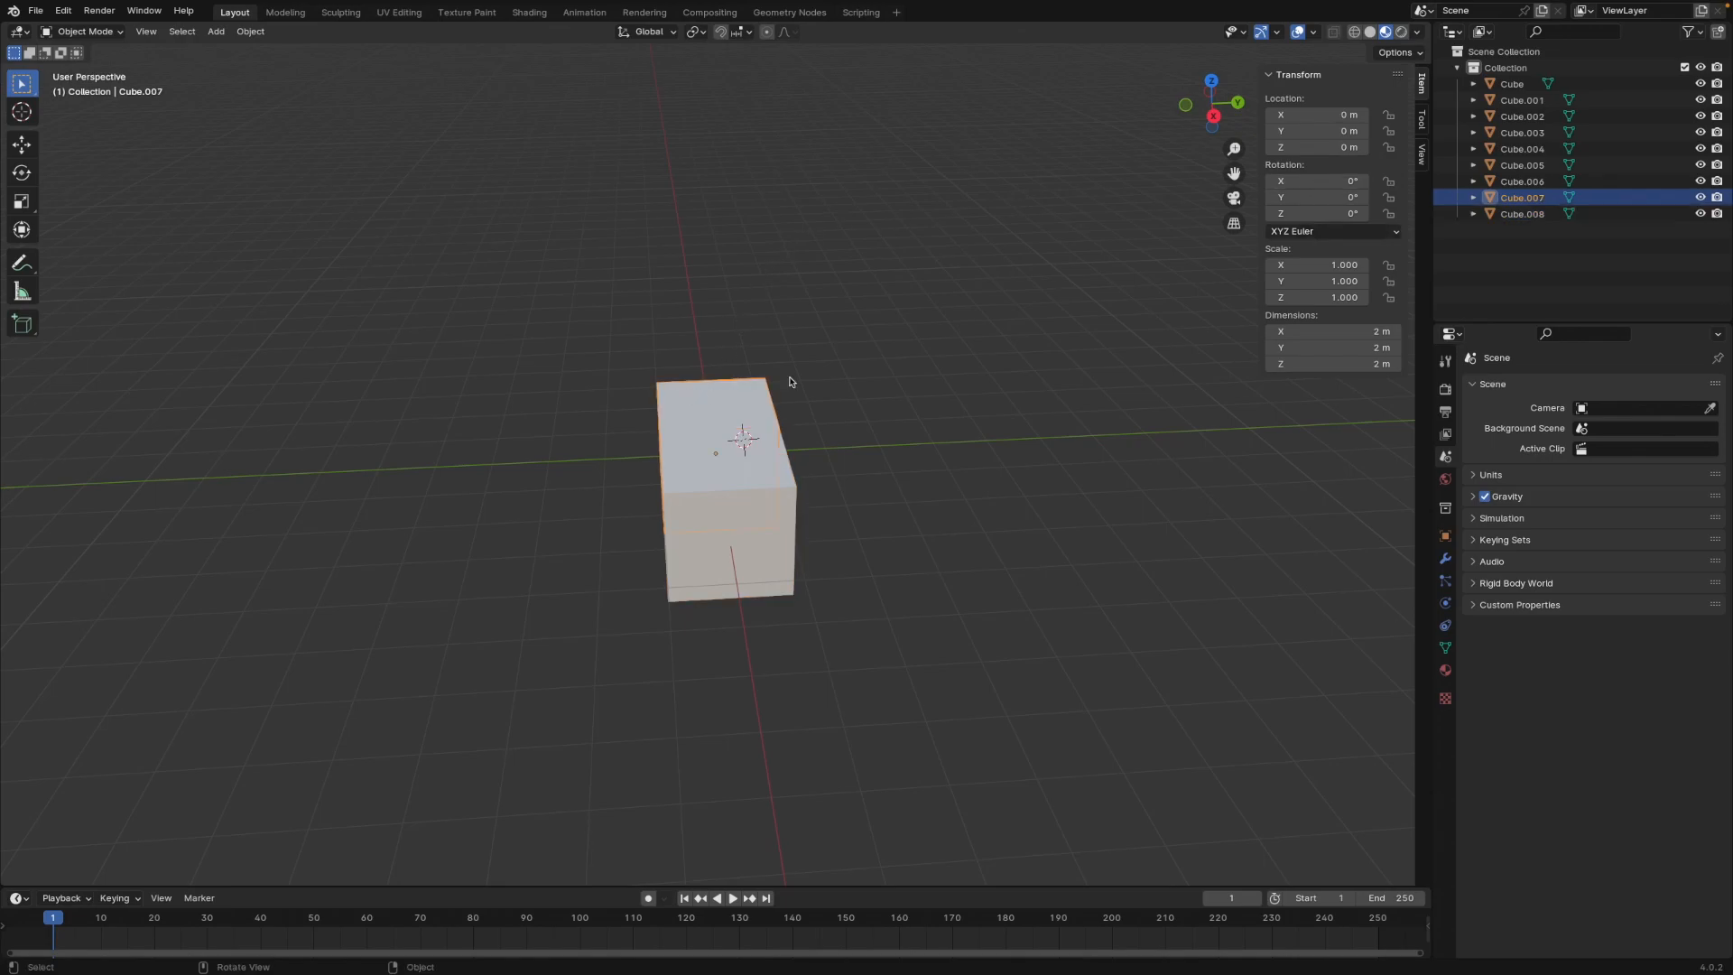
left_click(1321, 114)
type("-")
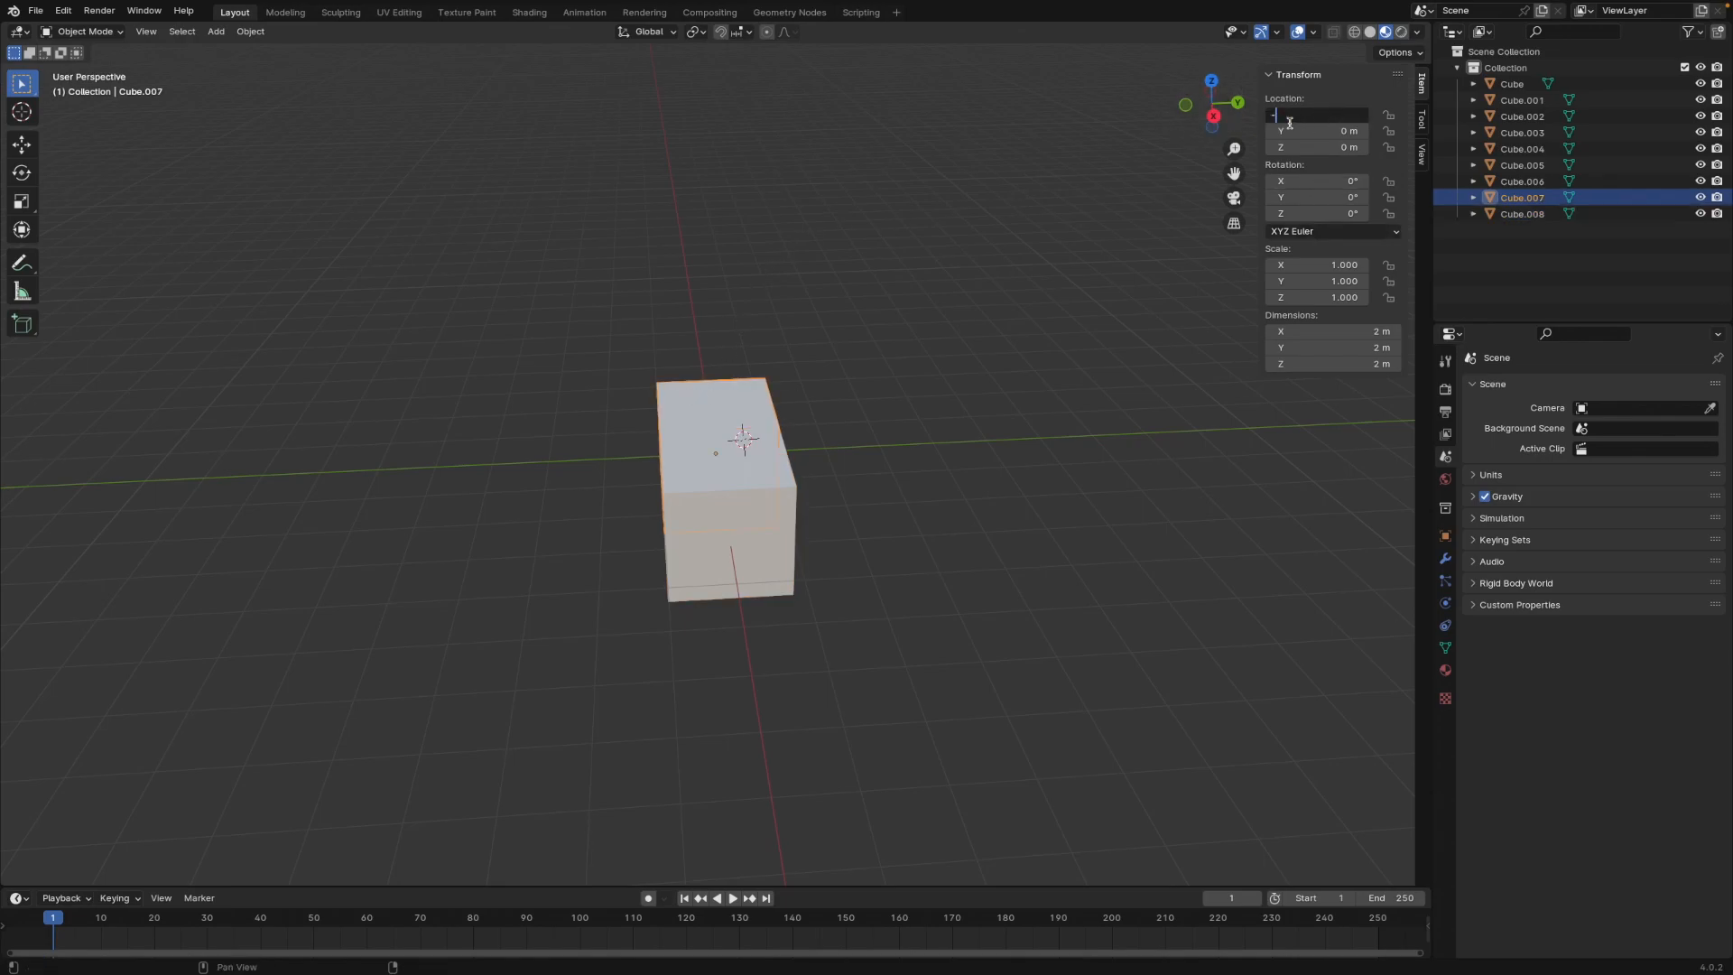
type("2")
key("Return")
Step: Place two more cubes from the origin stack on either side, setting one to Y 2 m and the other to Y -2 m
left_click(691, 415)
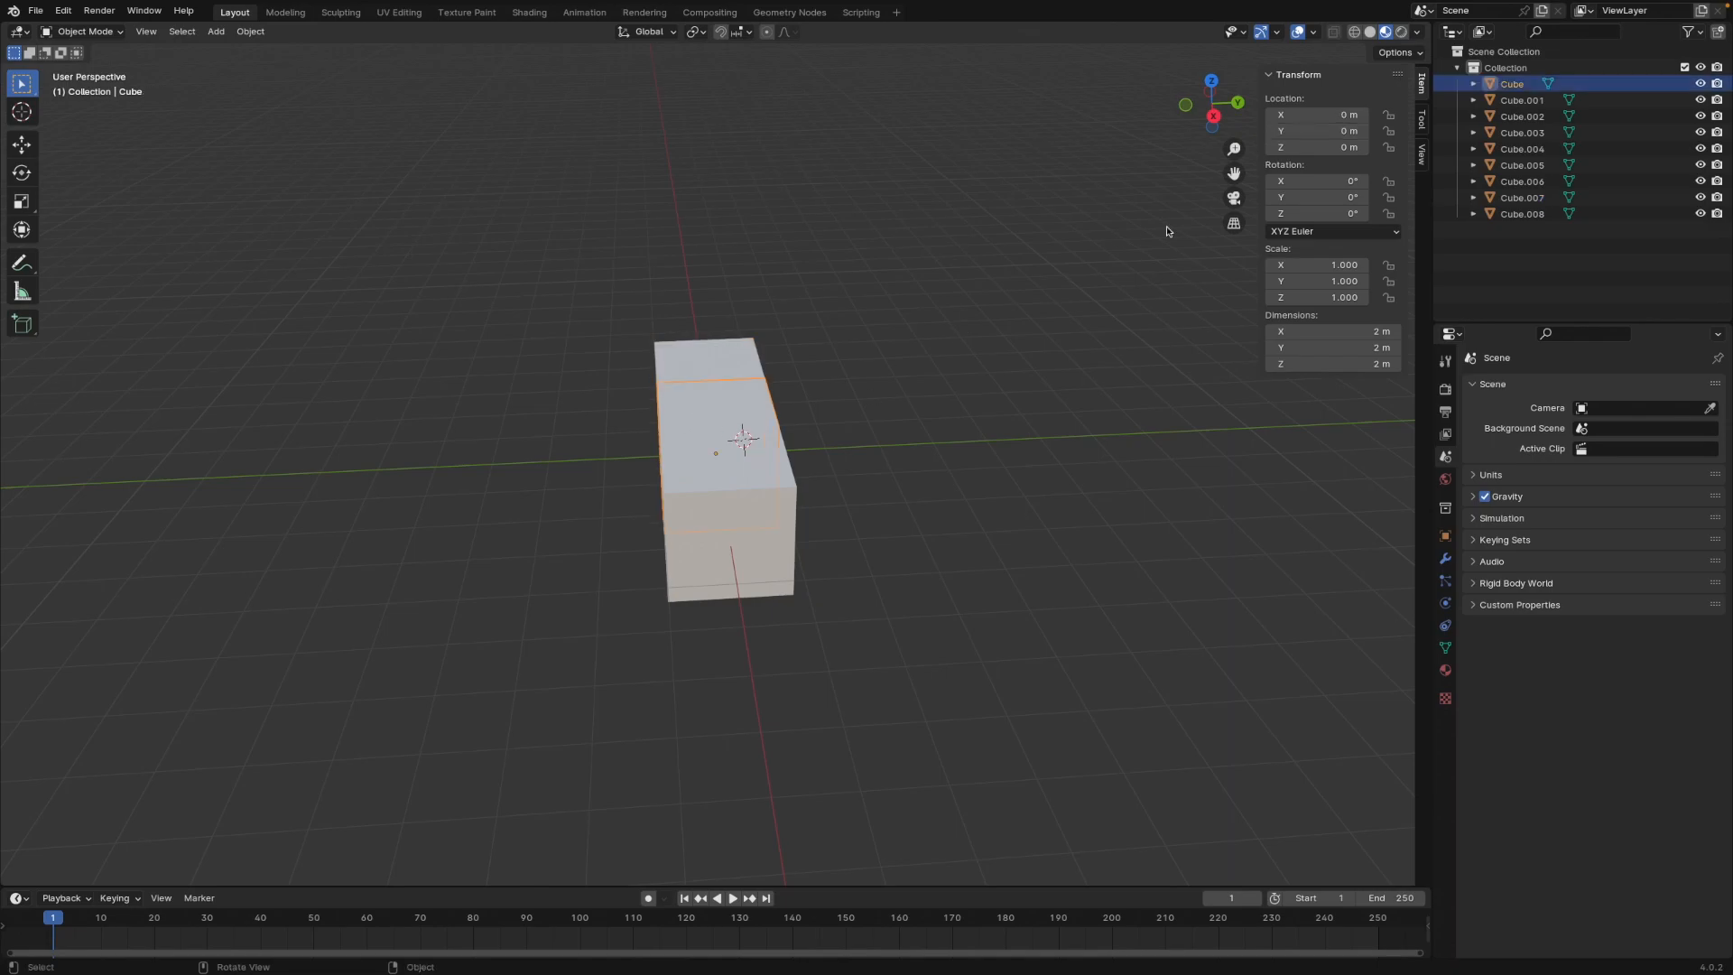
middle_click_drag(822, 366, 821, 369)
left_click(1296, 132)
key("Return")
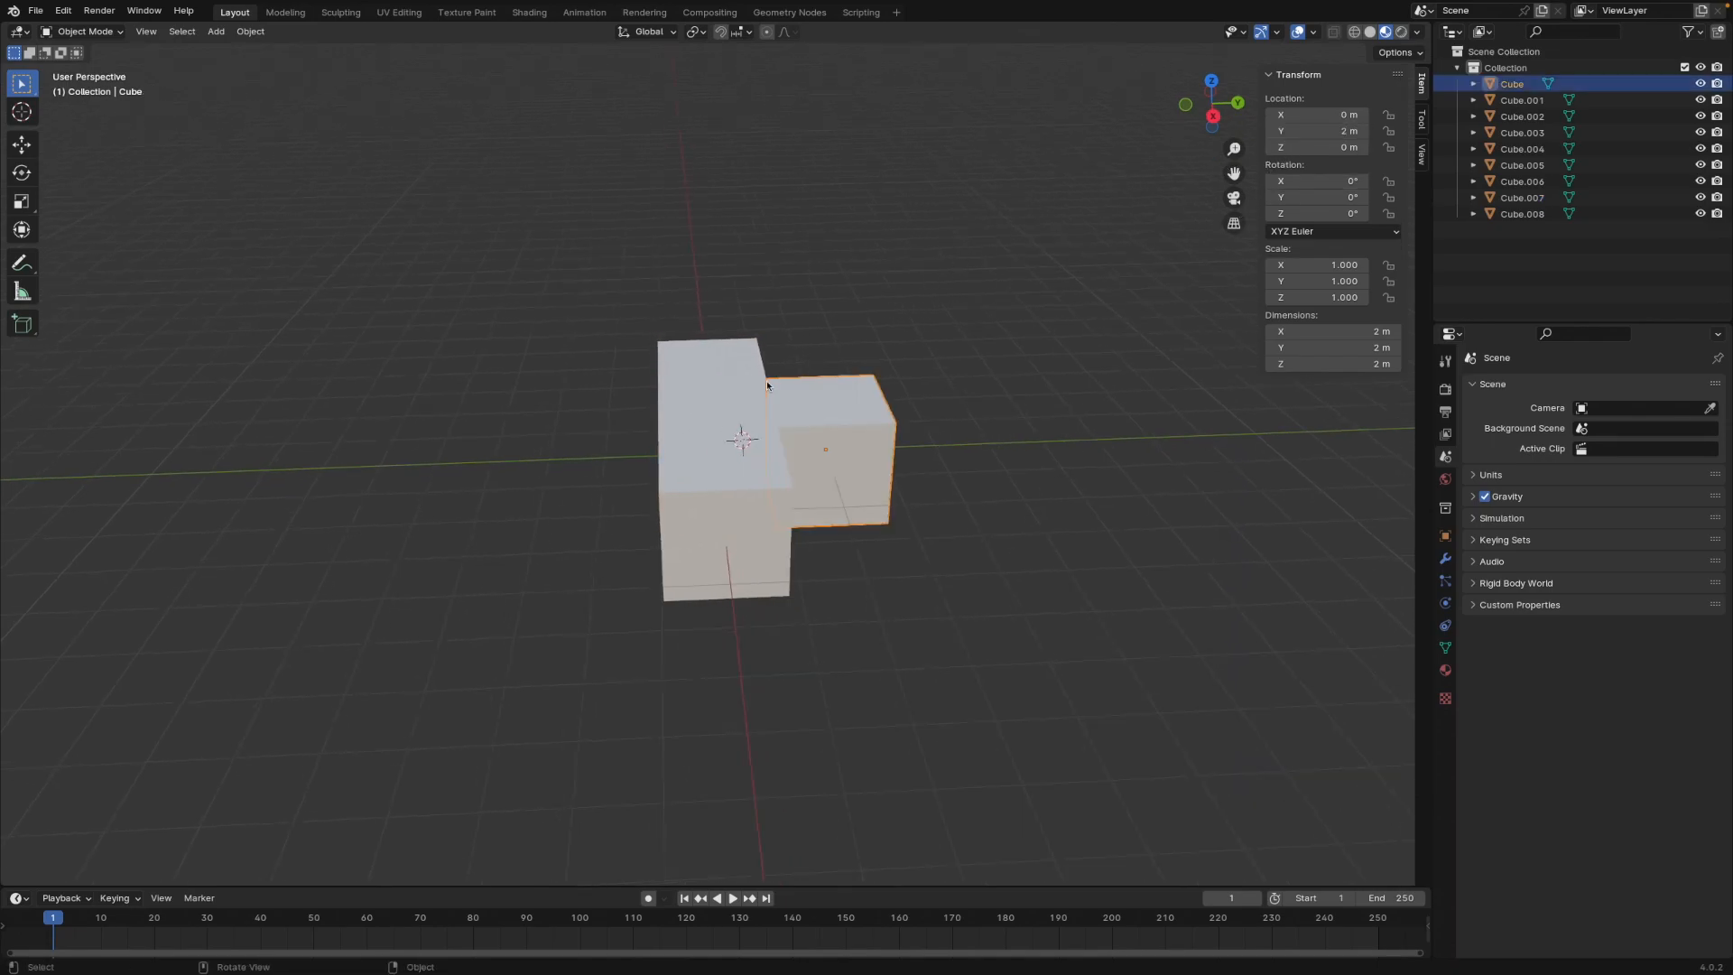
left_click(709, 424)
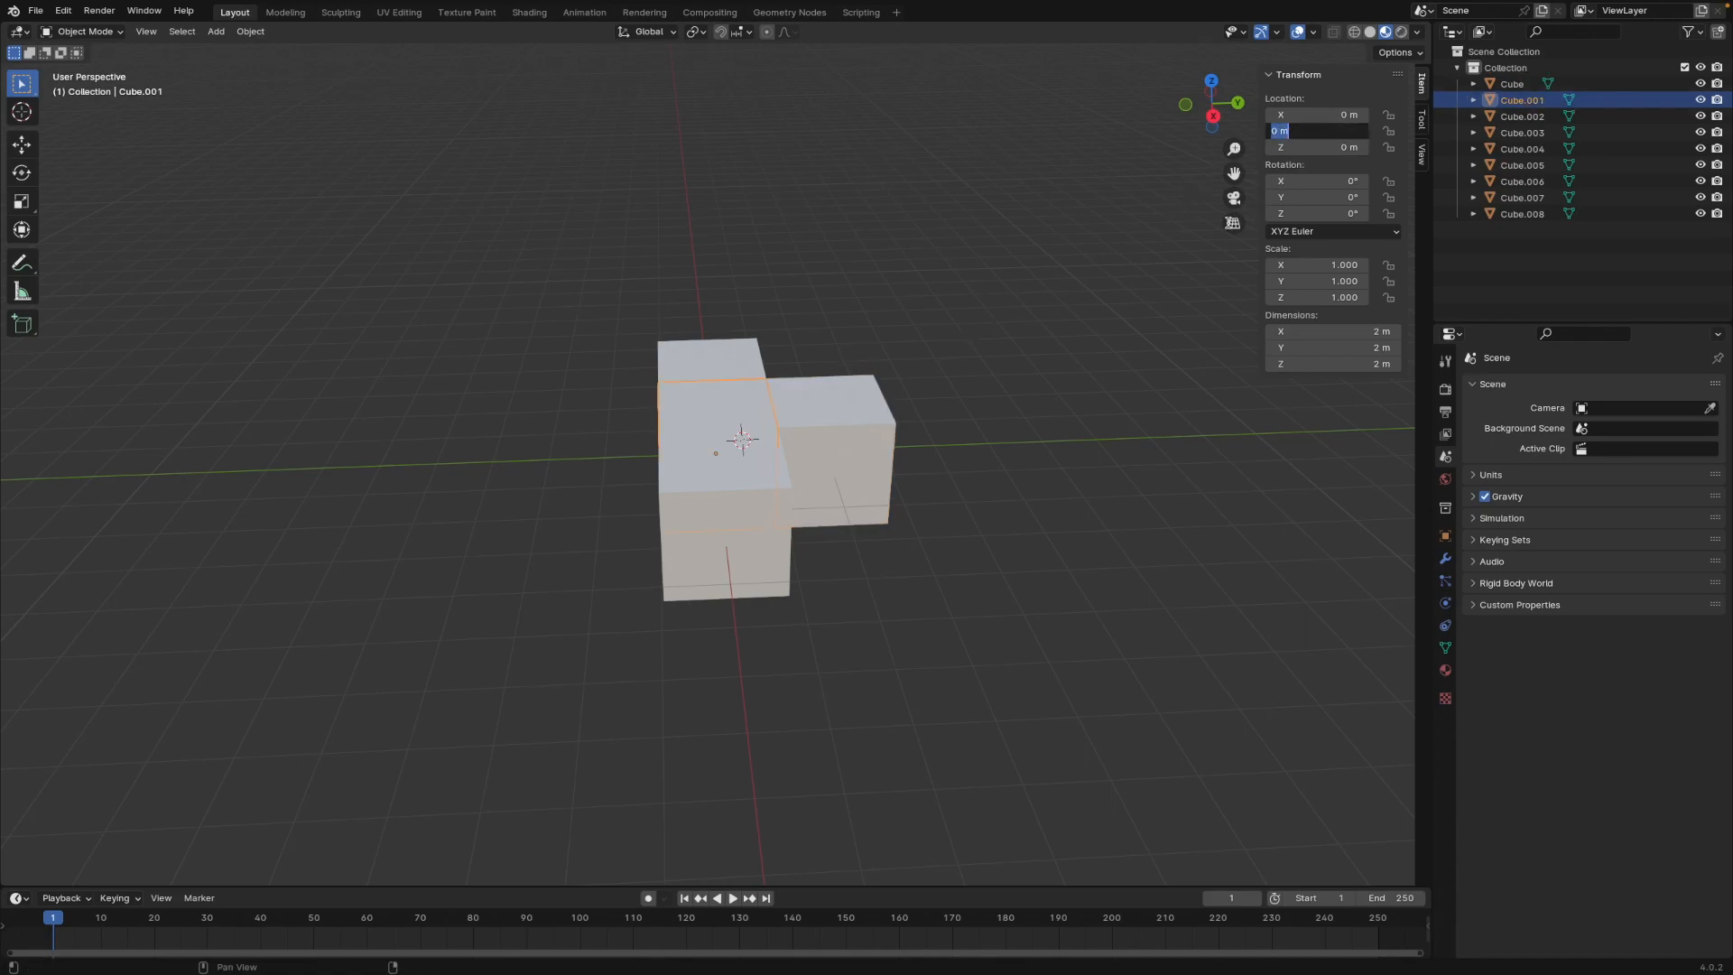
key("Return")
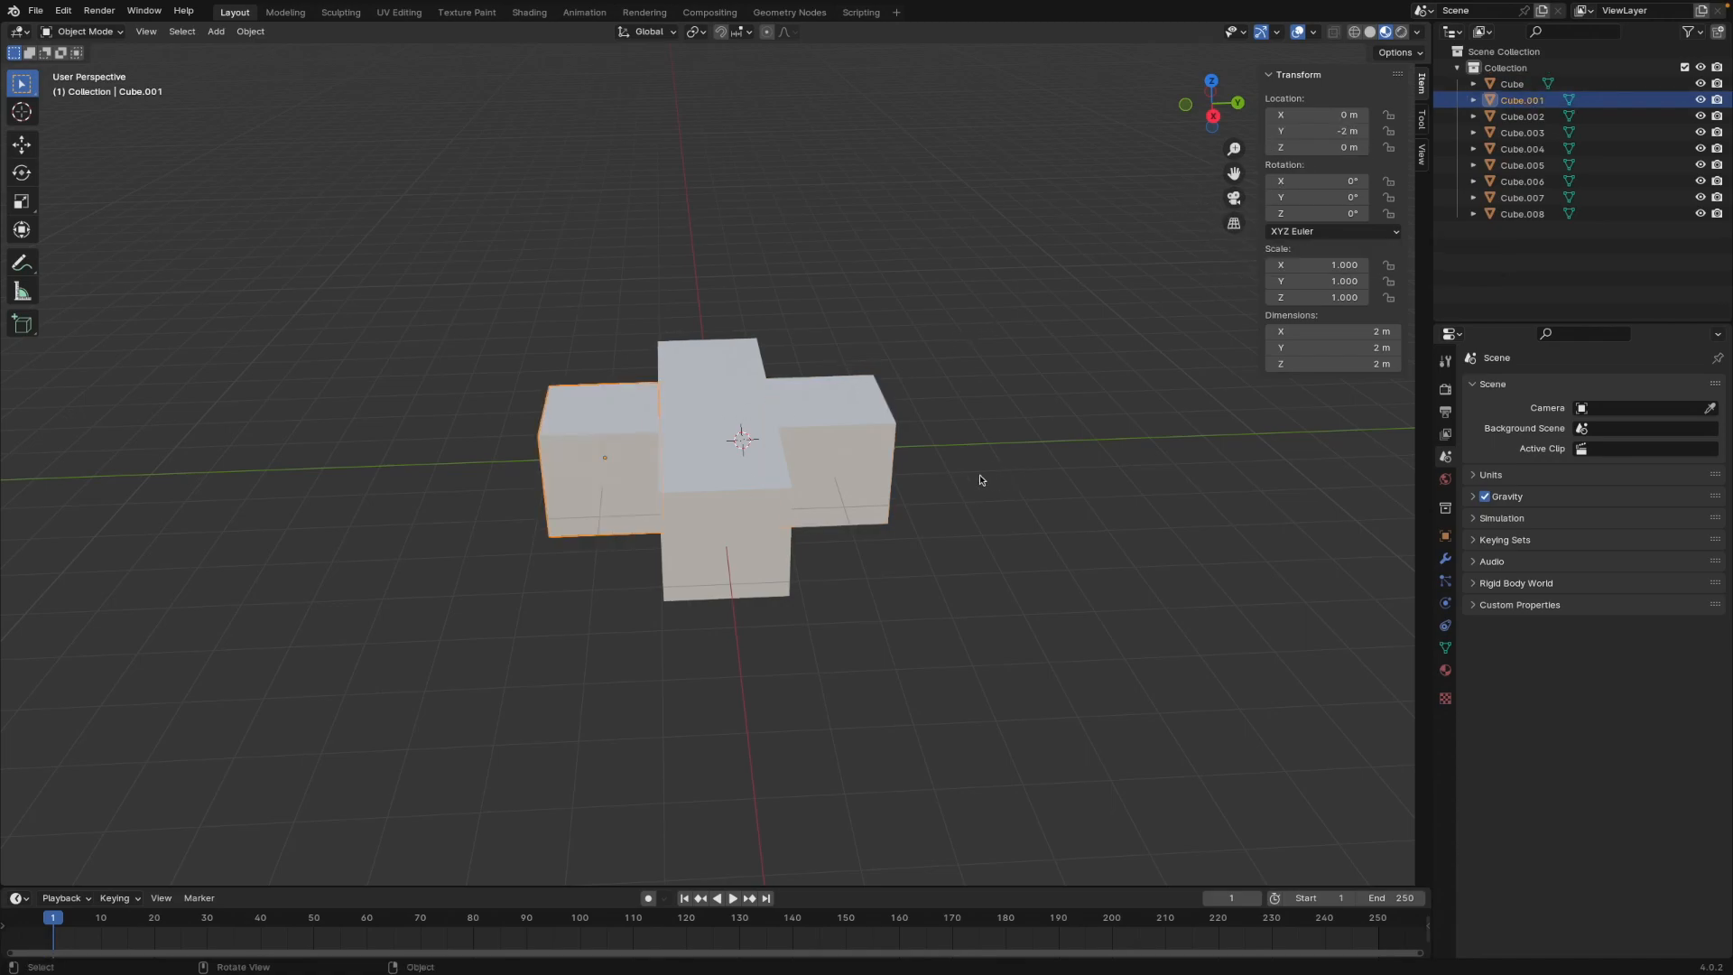
Step: Move another origin cube to the corner at X -2 m, Y 2 m
left_click(723, 418)
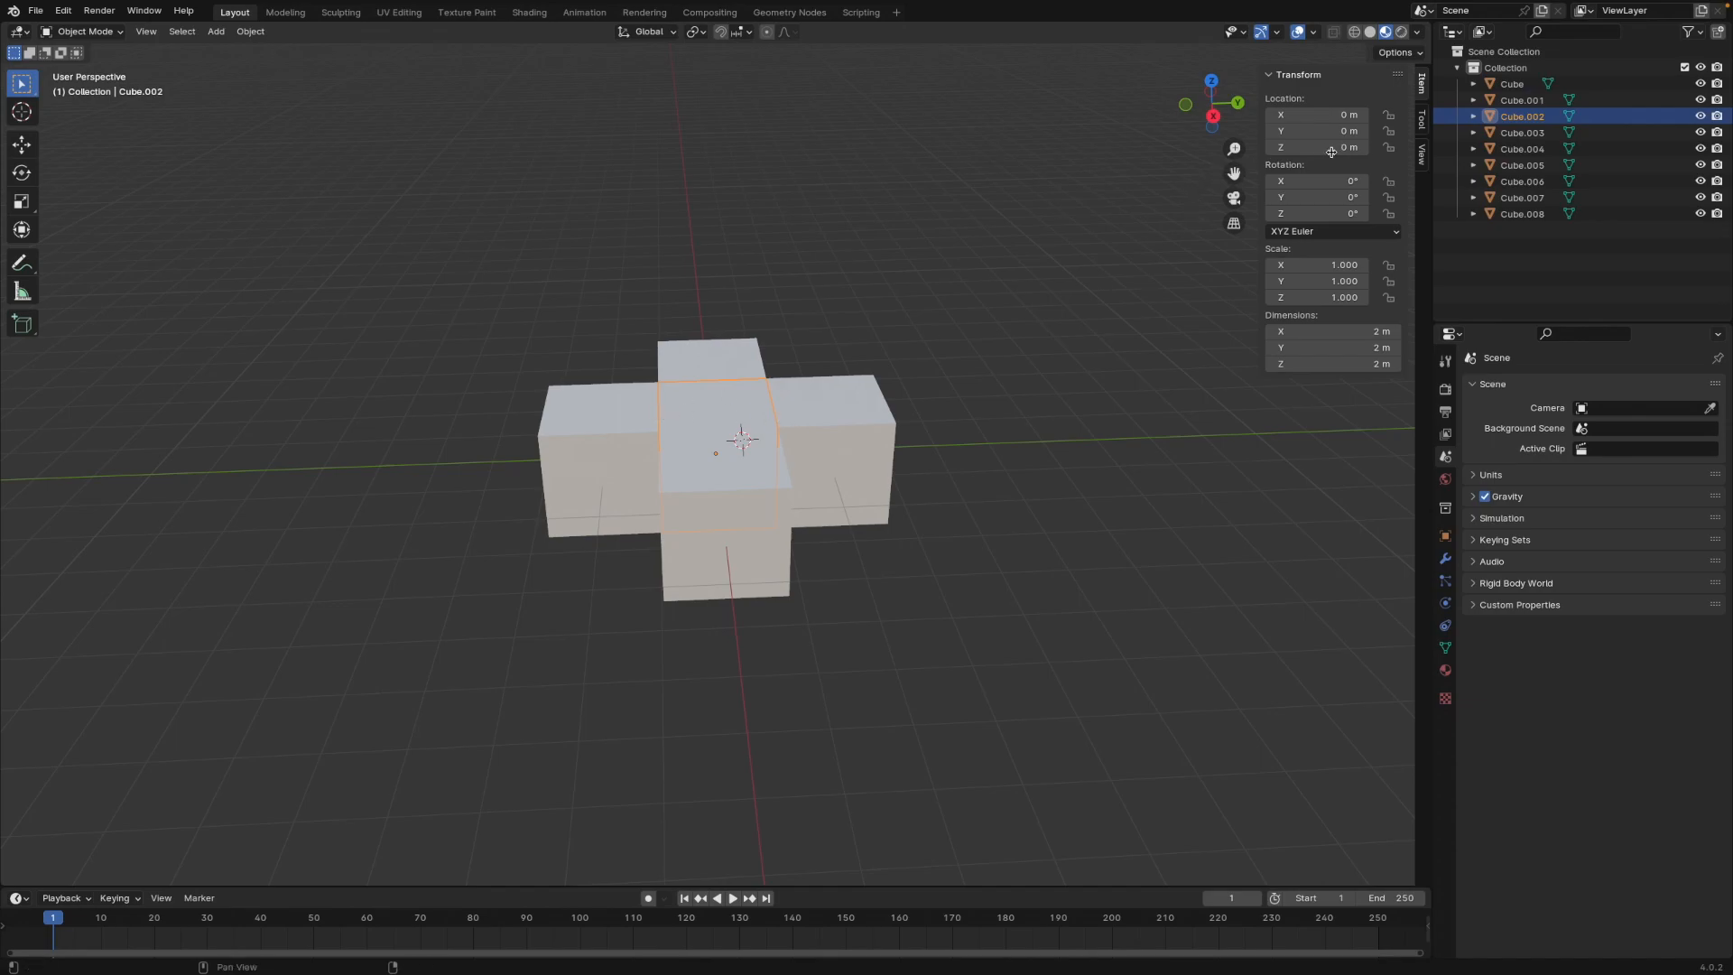
key("Return")
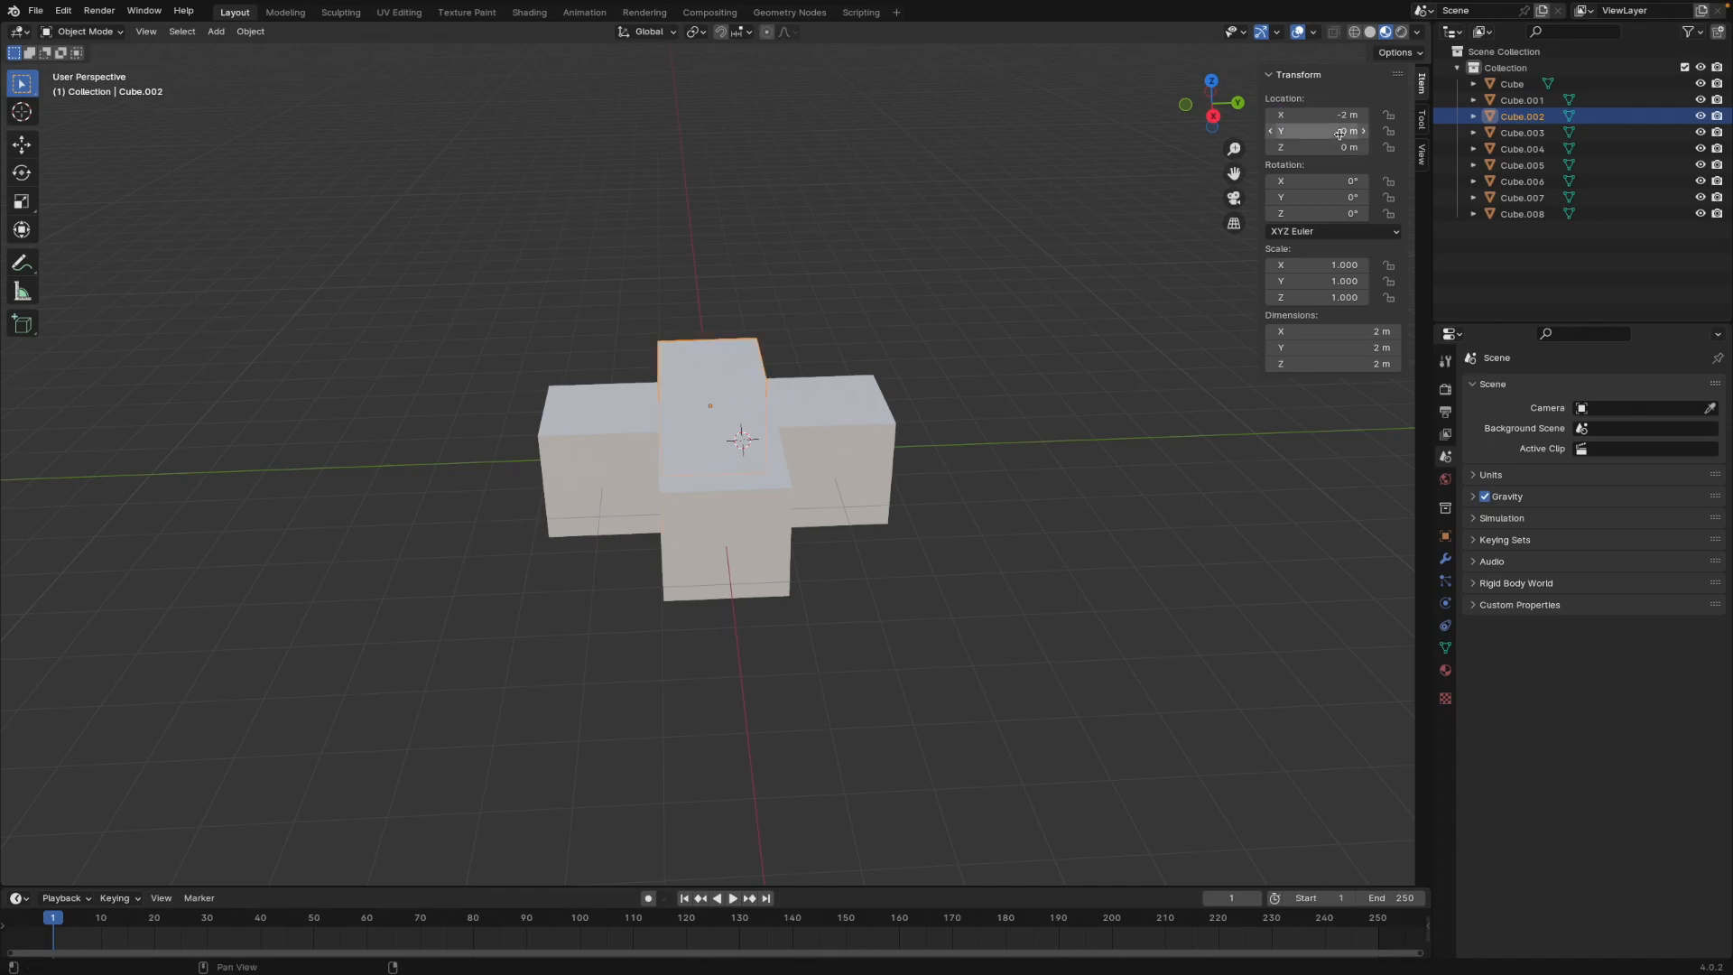
double_click(1333, 134)
type("2")
key("Return")
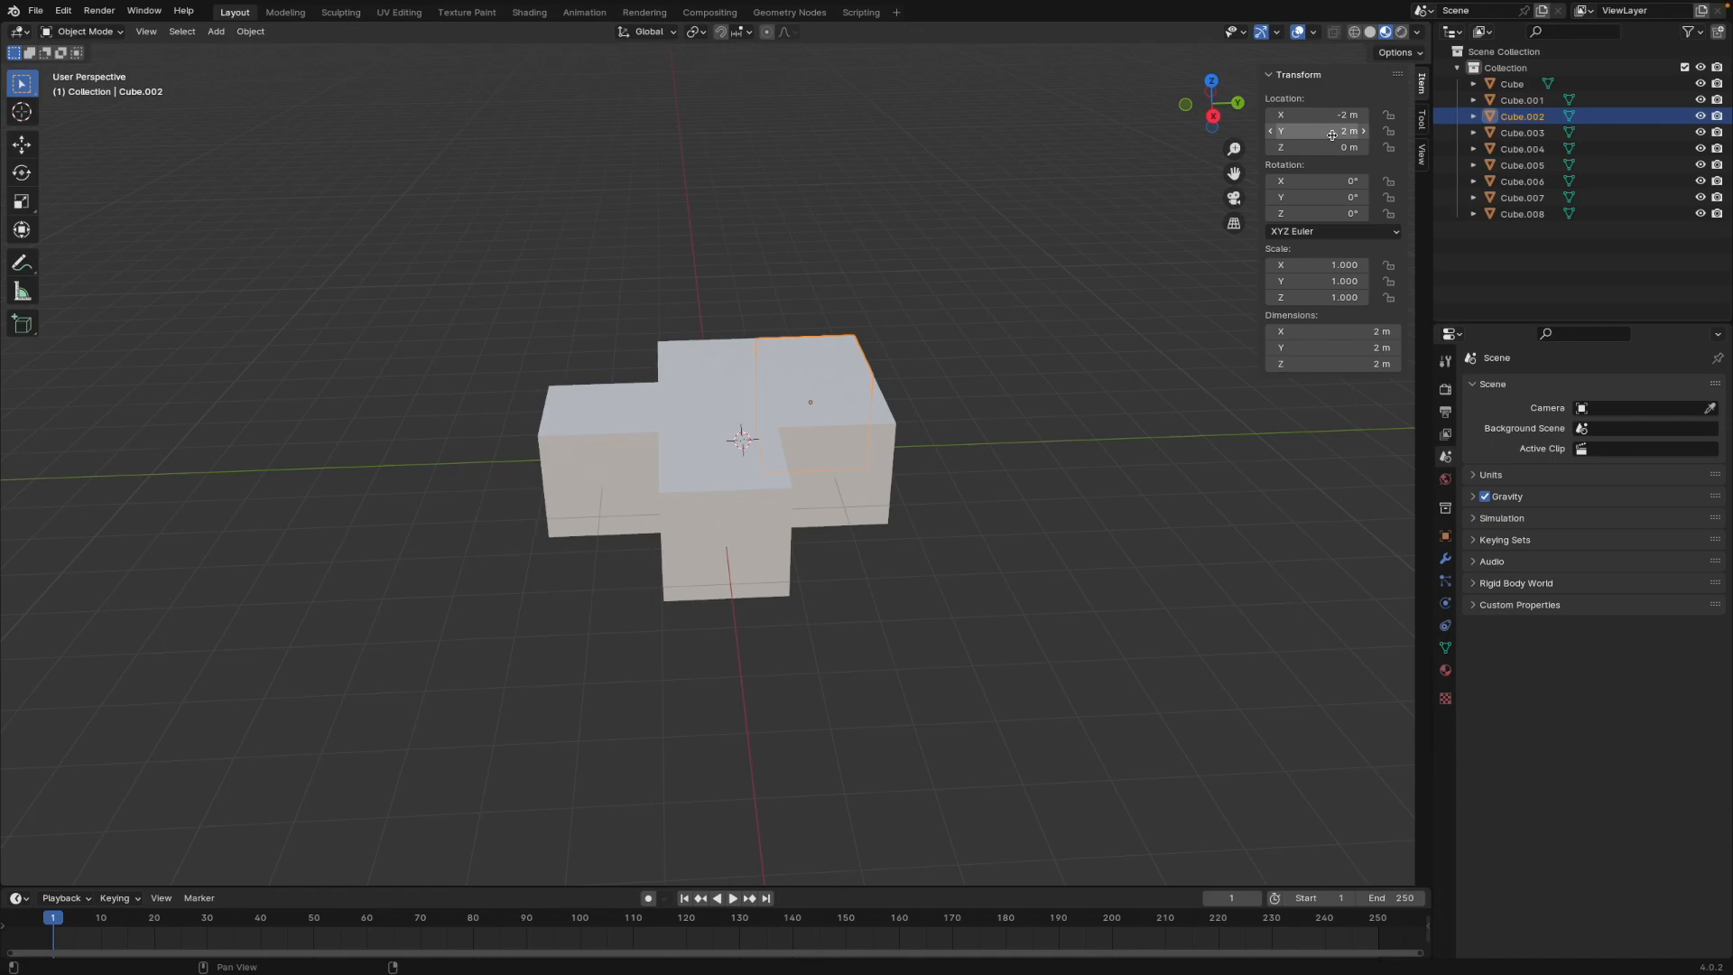
Step: Move another origin cube to the corner at X -2 m, Y -2 m
left_click(736, 424)
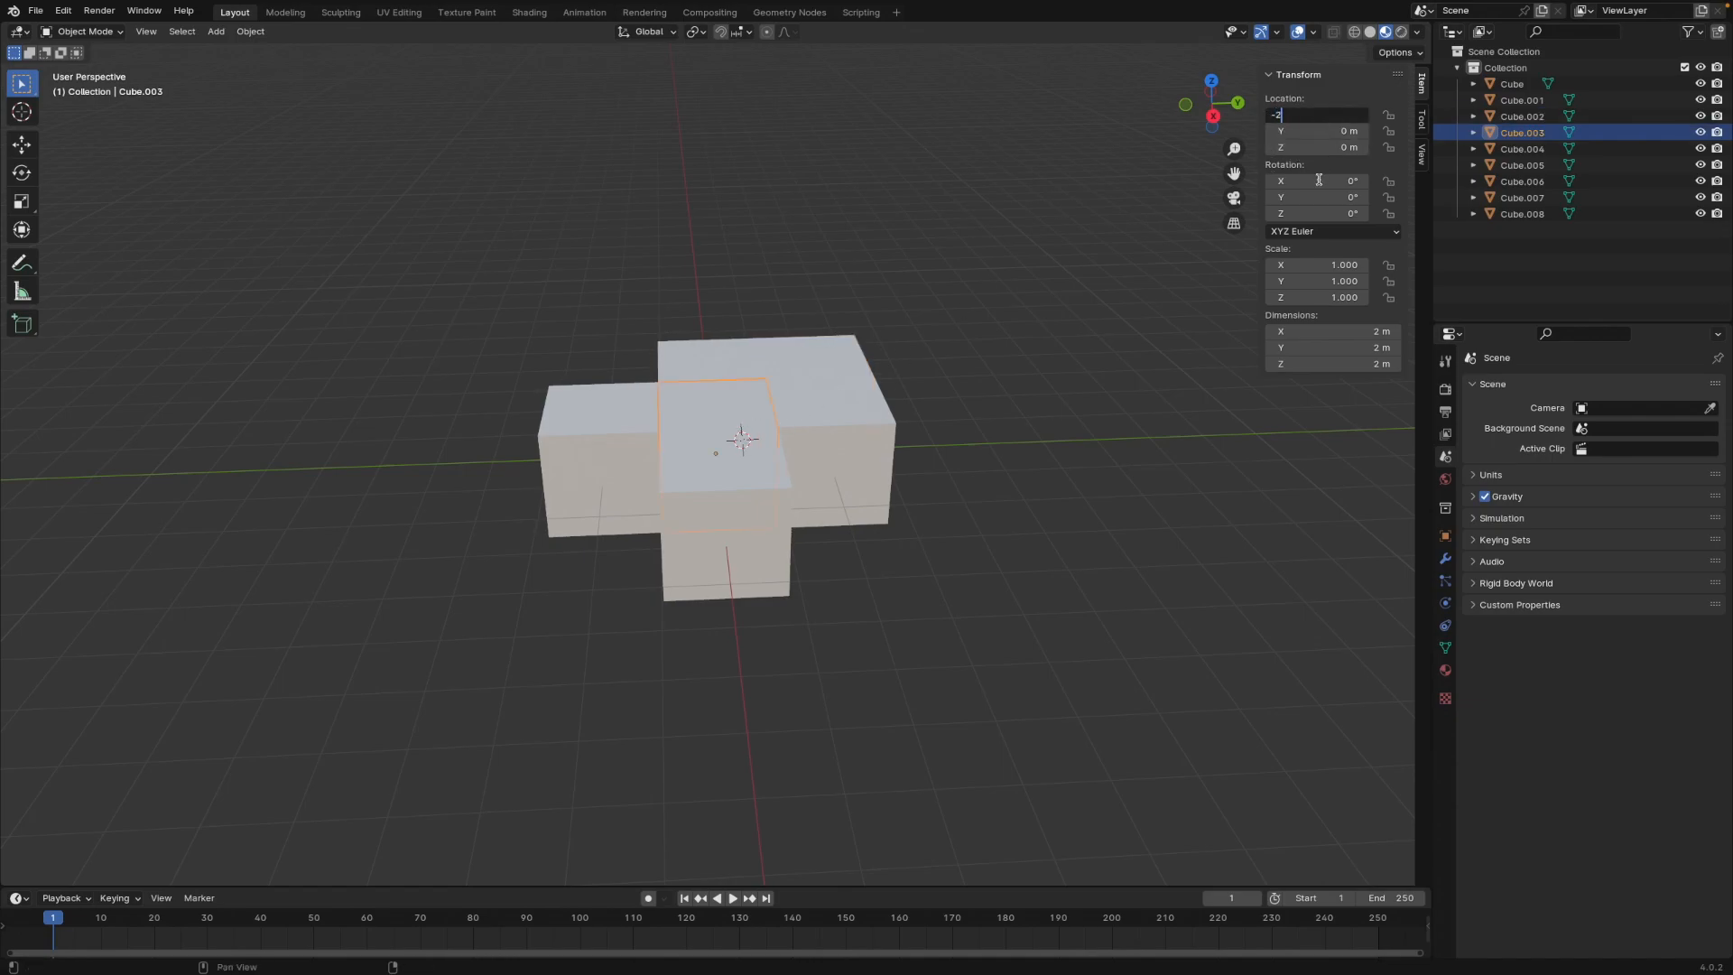
key("Return")
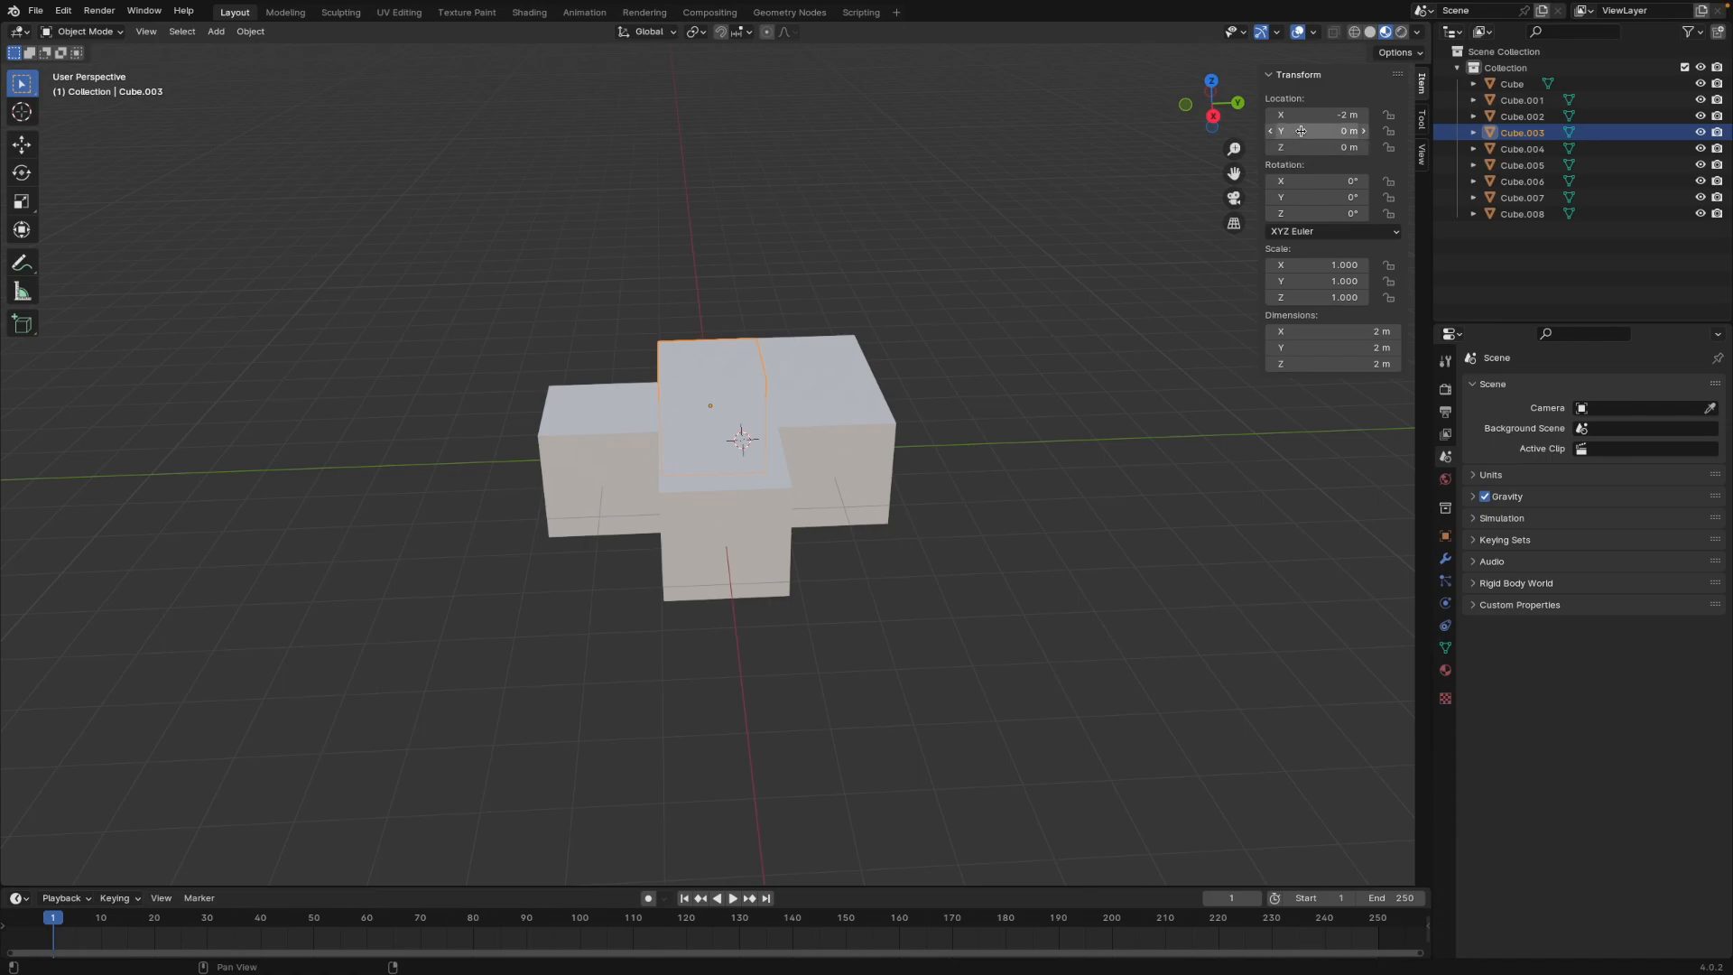
left_click(1301, 131)
key("Return")
Step: Move another origin cube to the corner at X 2 m, Y 2 m
left_click(703, 396)
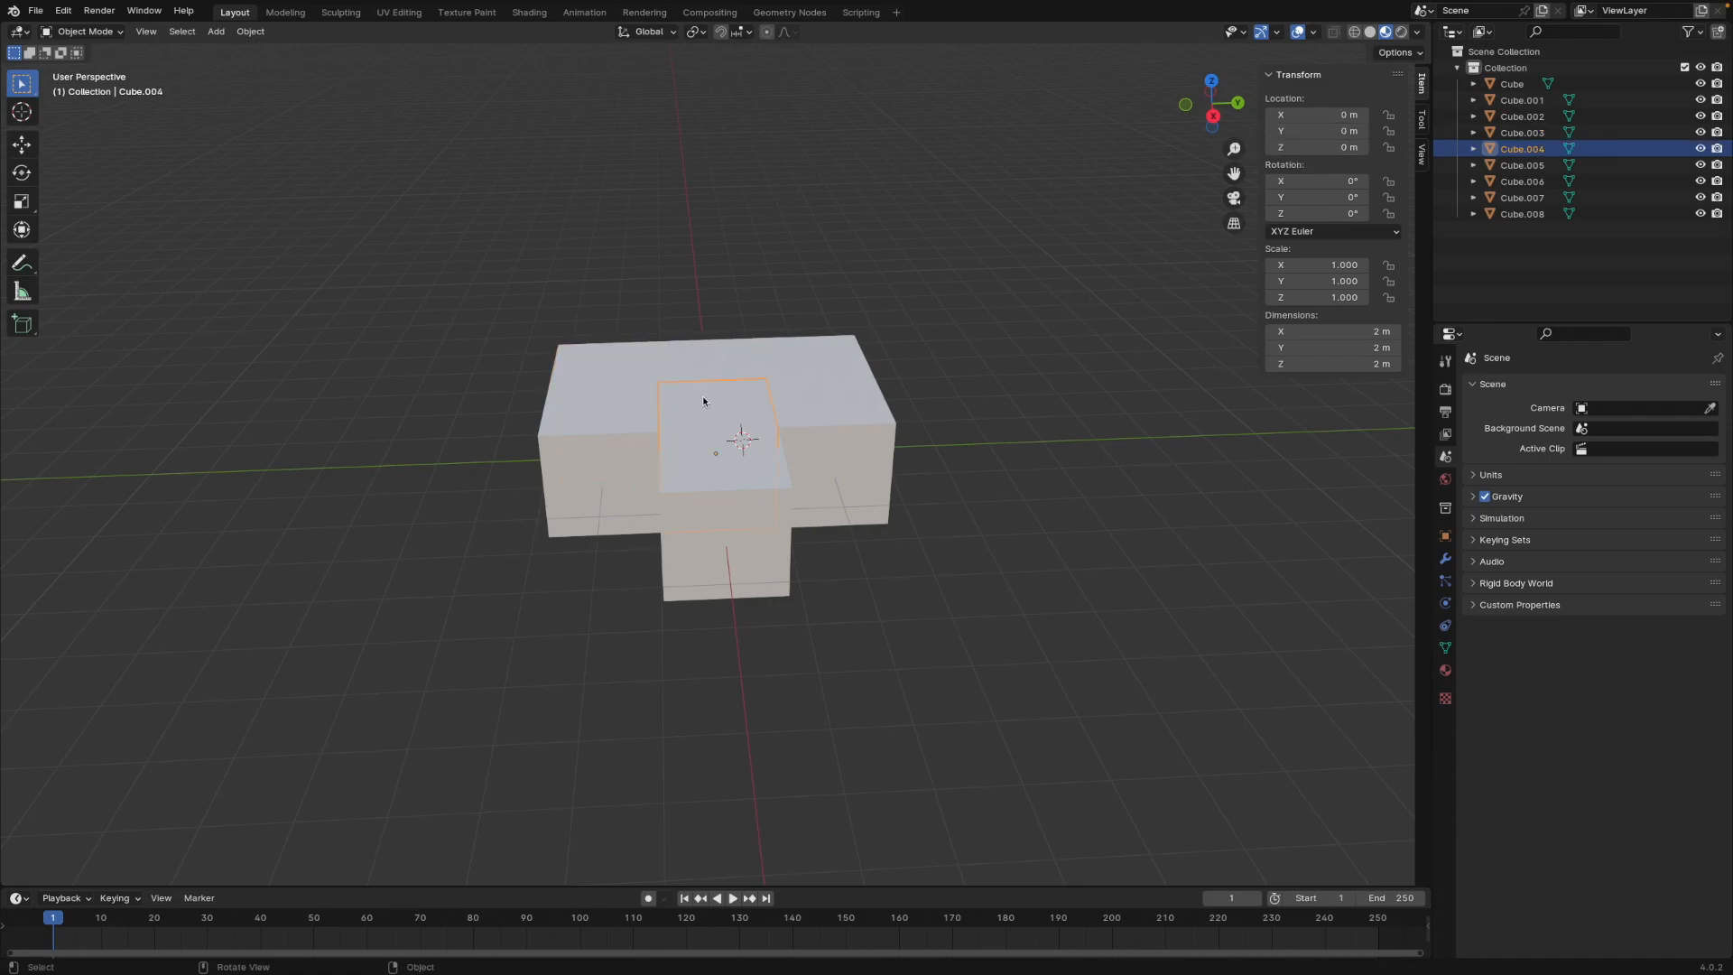
left_click(1302, 131)
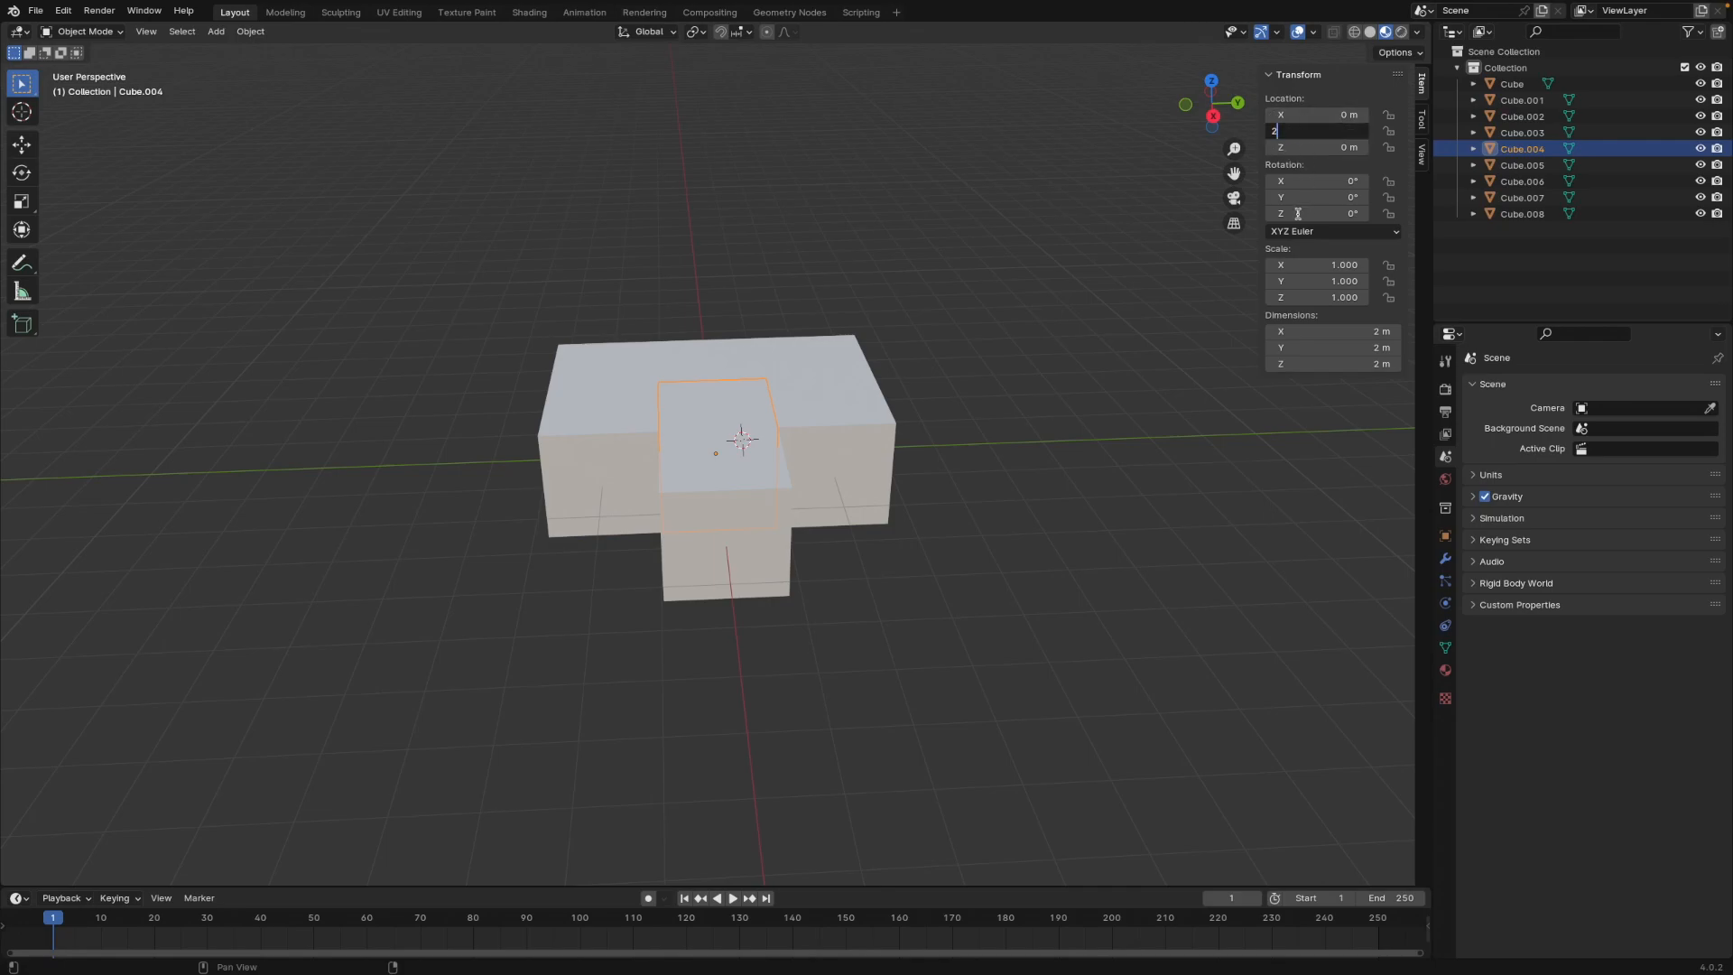
type("2")
key("Return")
left_click(1296, 116)
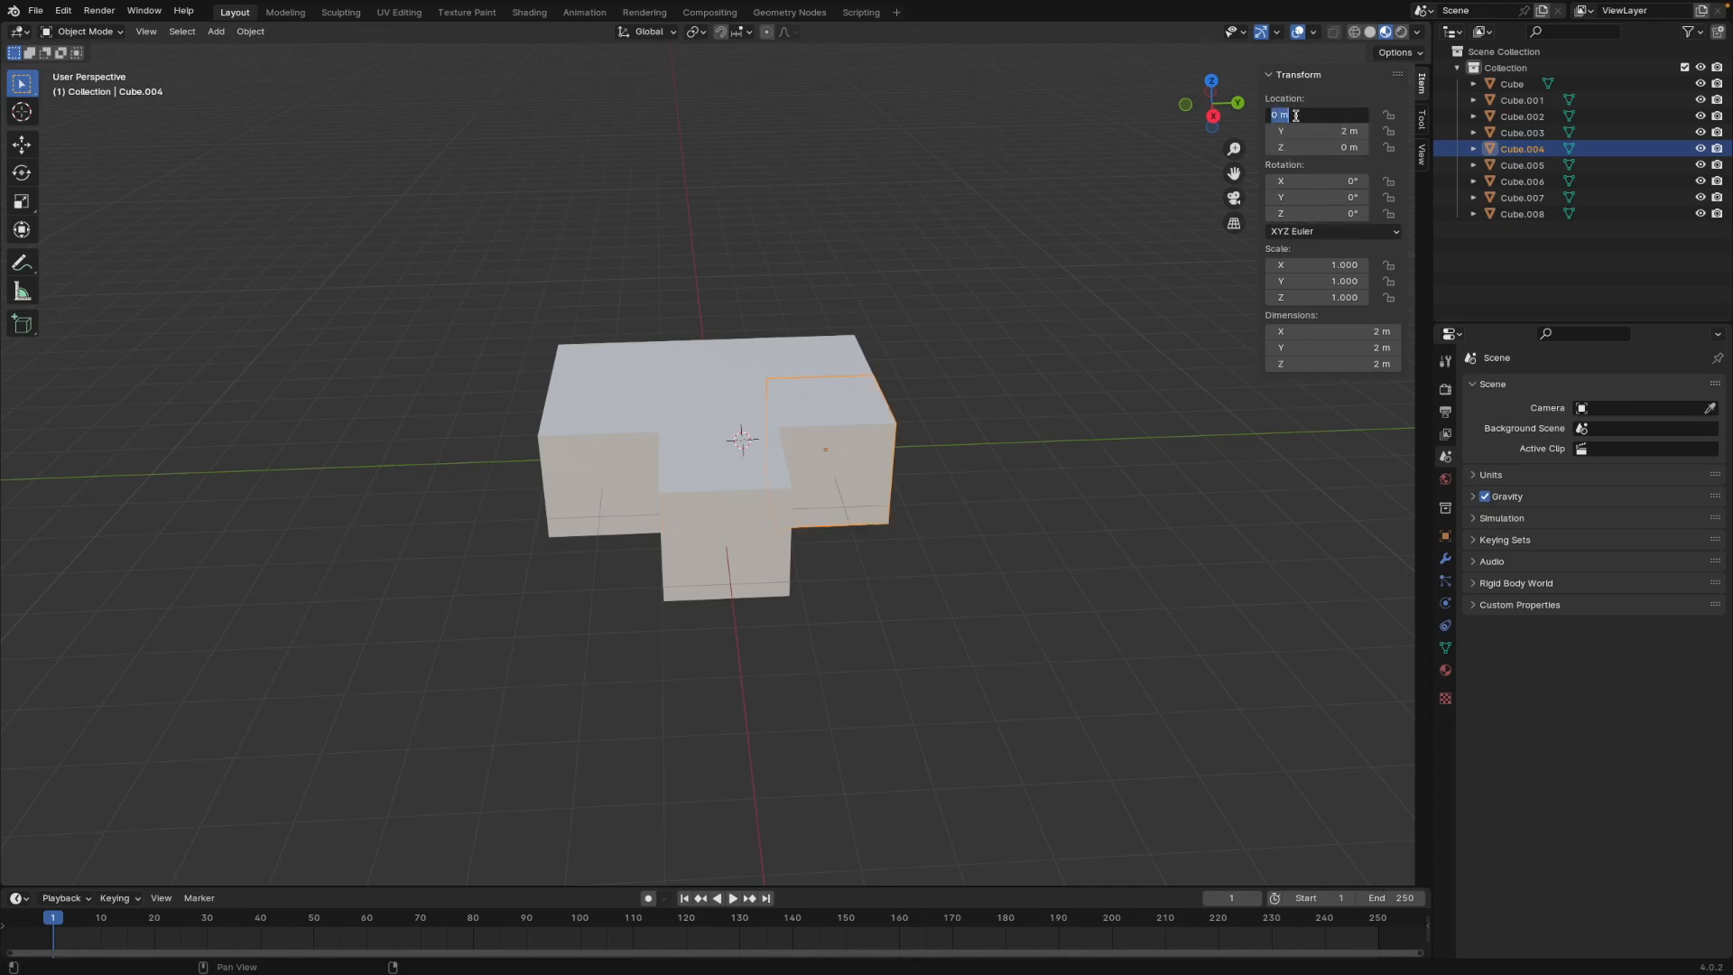
type("2")
key("Return")
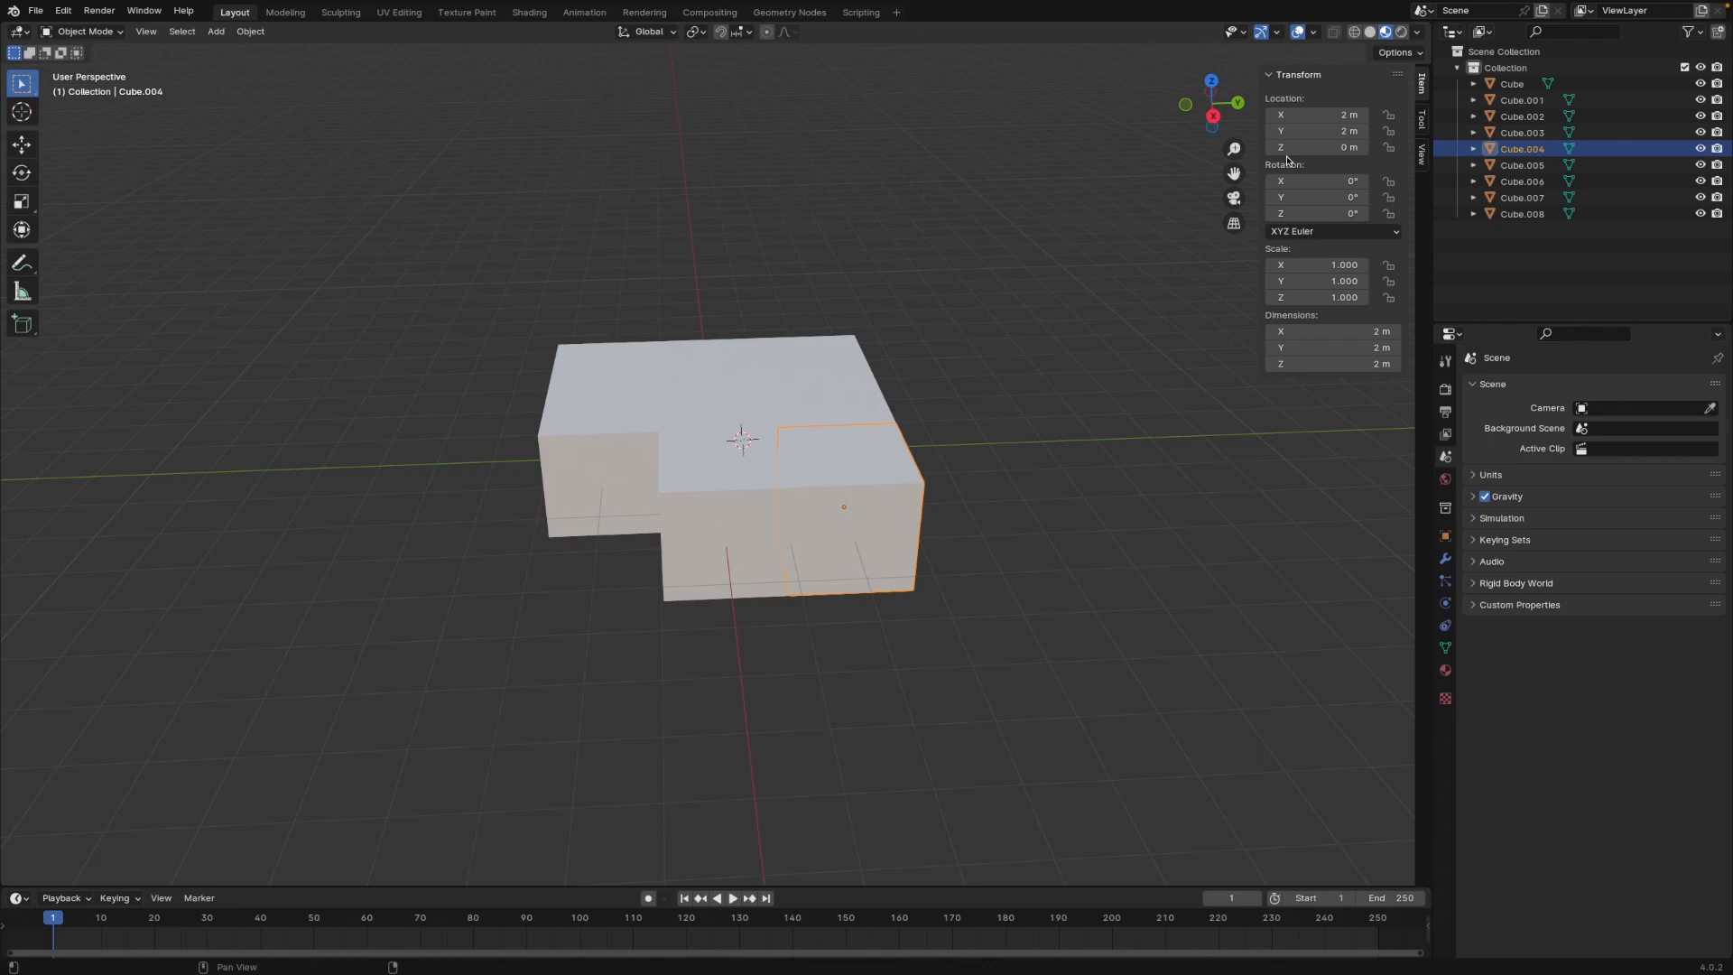
Step: Fill the remaining corner of the three-by-three layer with an origin cube at X 2 m, Y -2 m
left_click(738, 407)
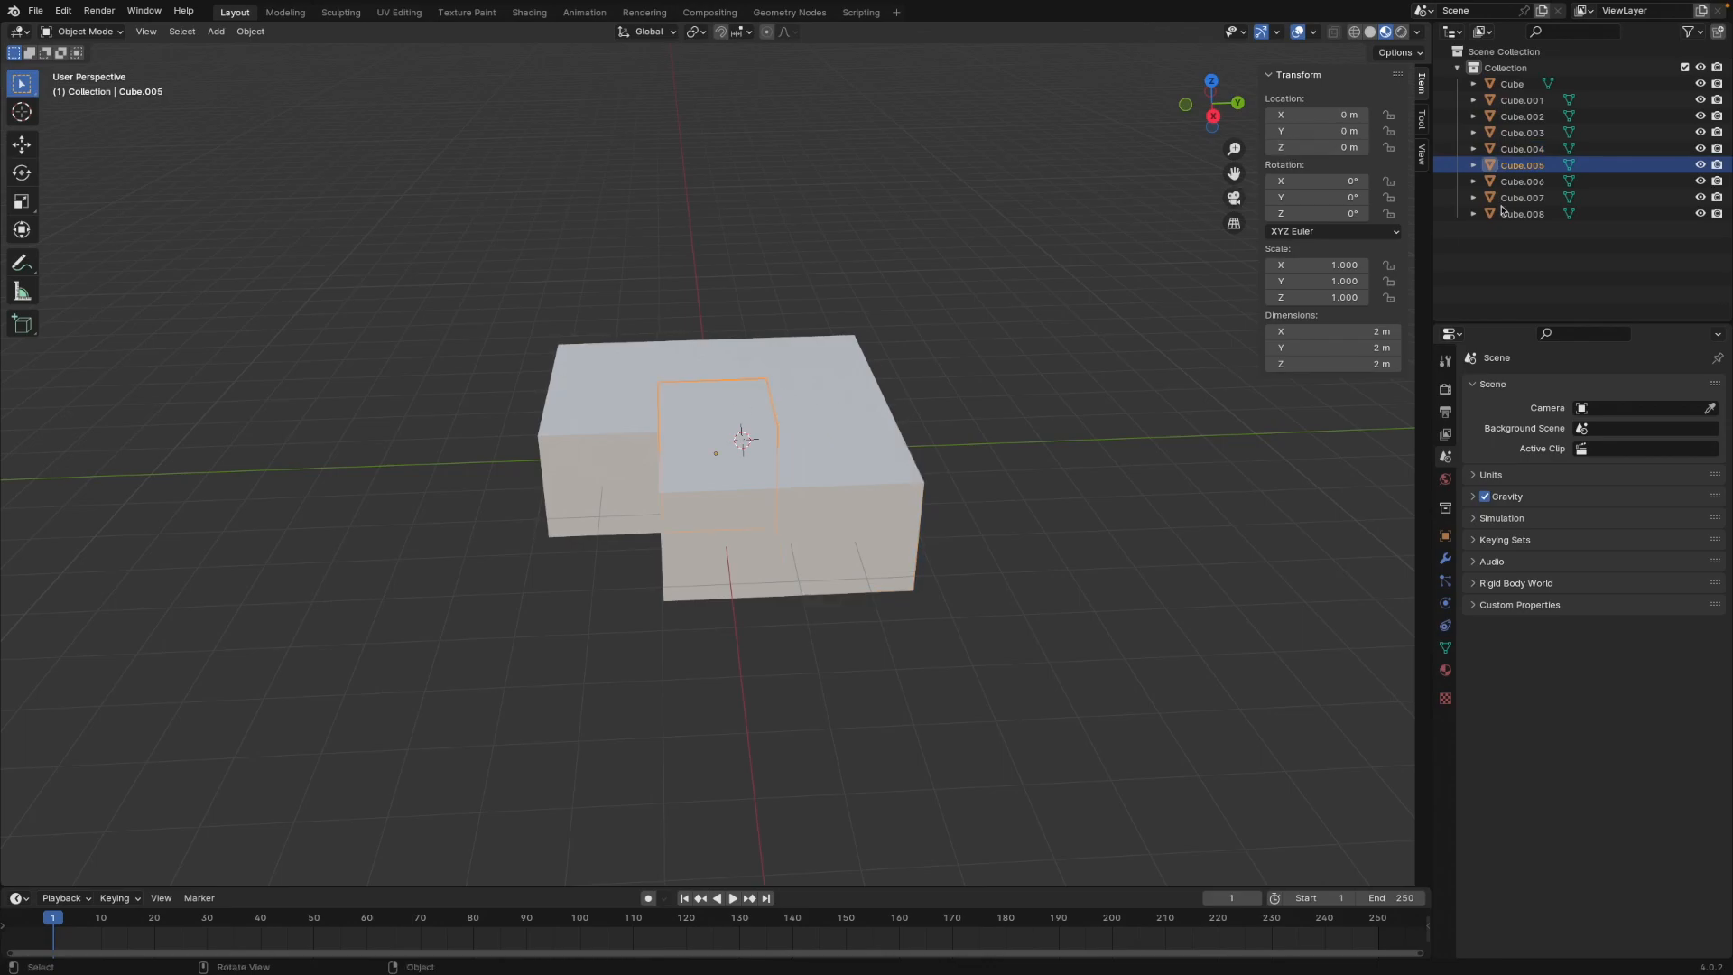
left_click(1327, 131)
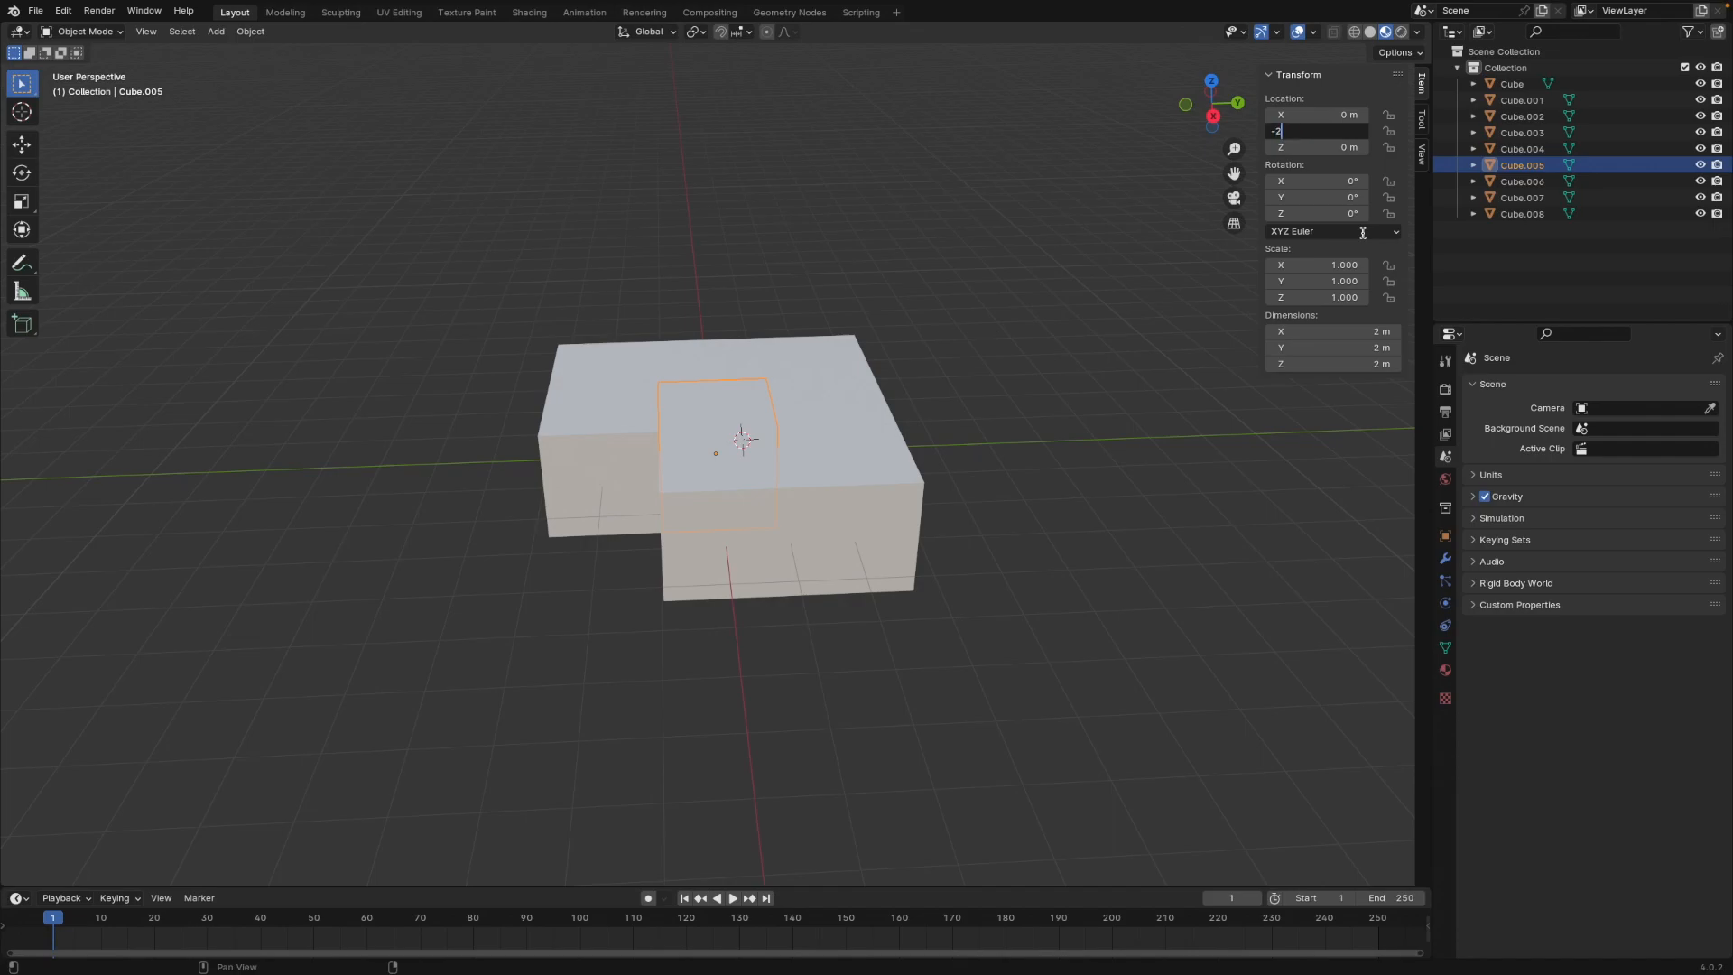
type("-2")
key("Return")
left_click(1322, 132)
left_click(1322, 118)
left_click(1326, 116)
type("2")
key("Return")
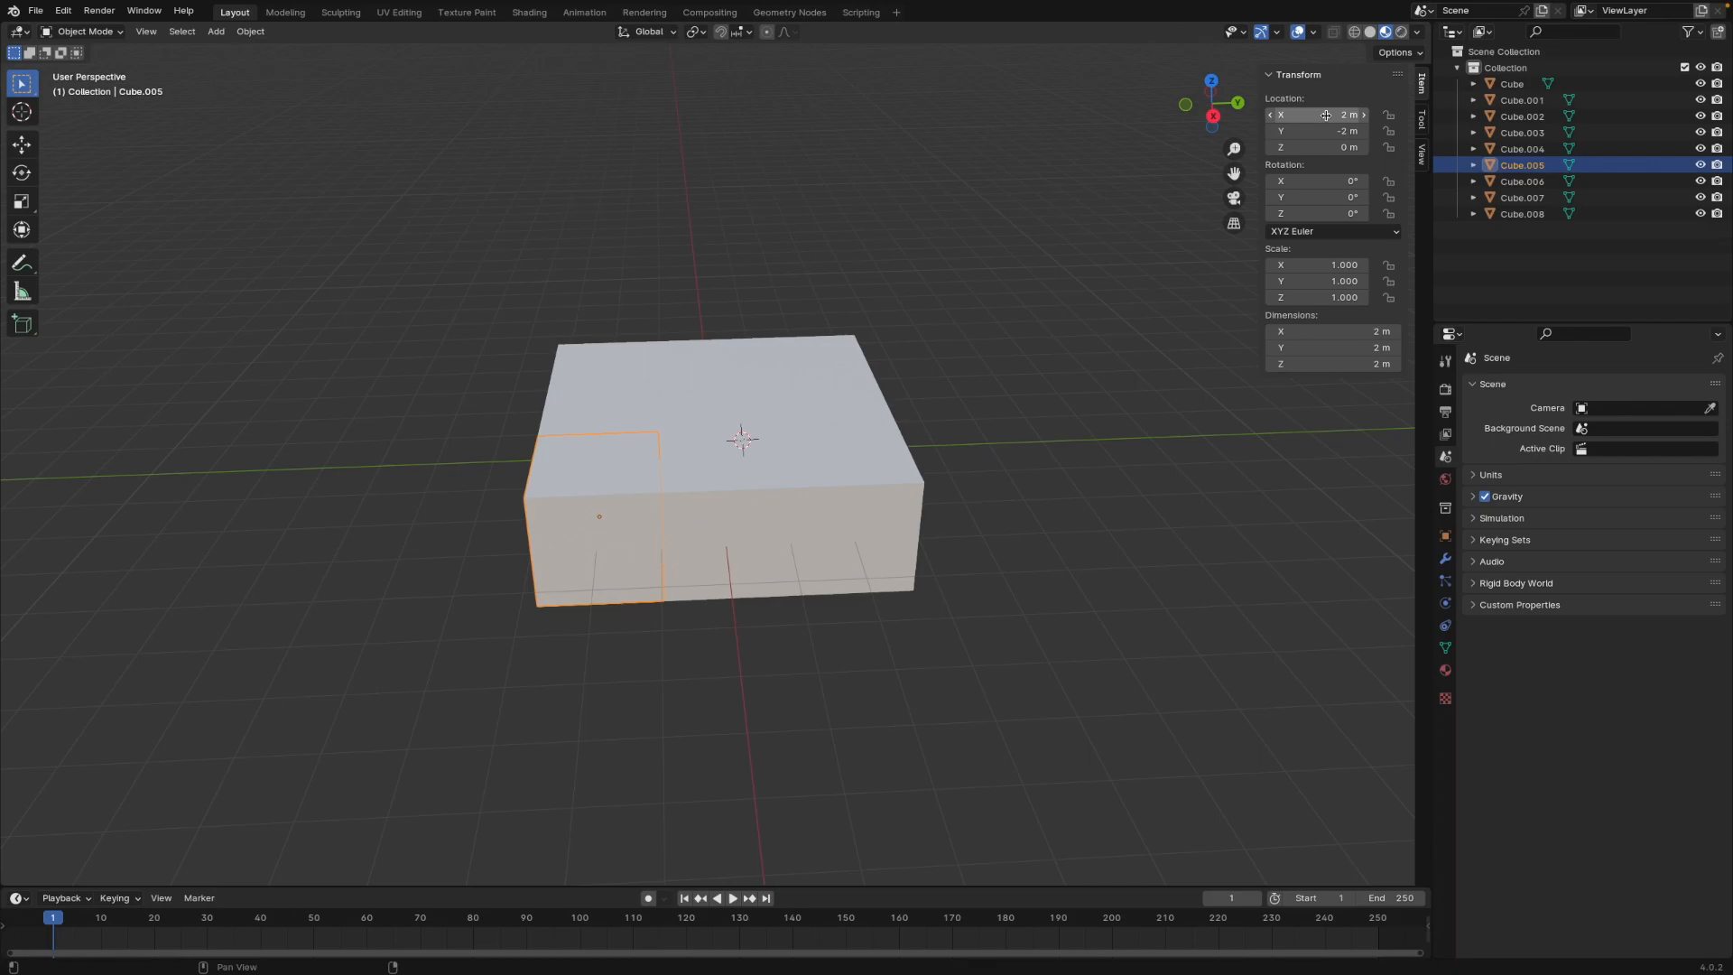
Step: Select all nine cubes of the layer and paste a copy of them in place
left_click(1047, 663)
middle_click_drag(1032, 568, 1036, 479)
scroll(1018, 545, "up", 2)
left_click_drag(481, 361, 993, 526)
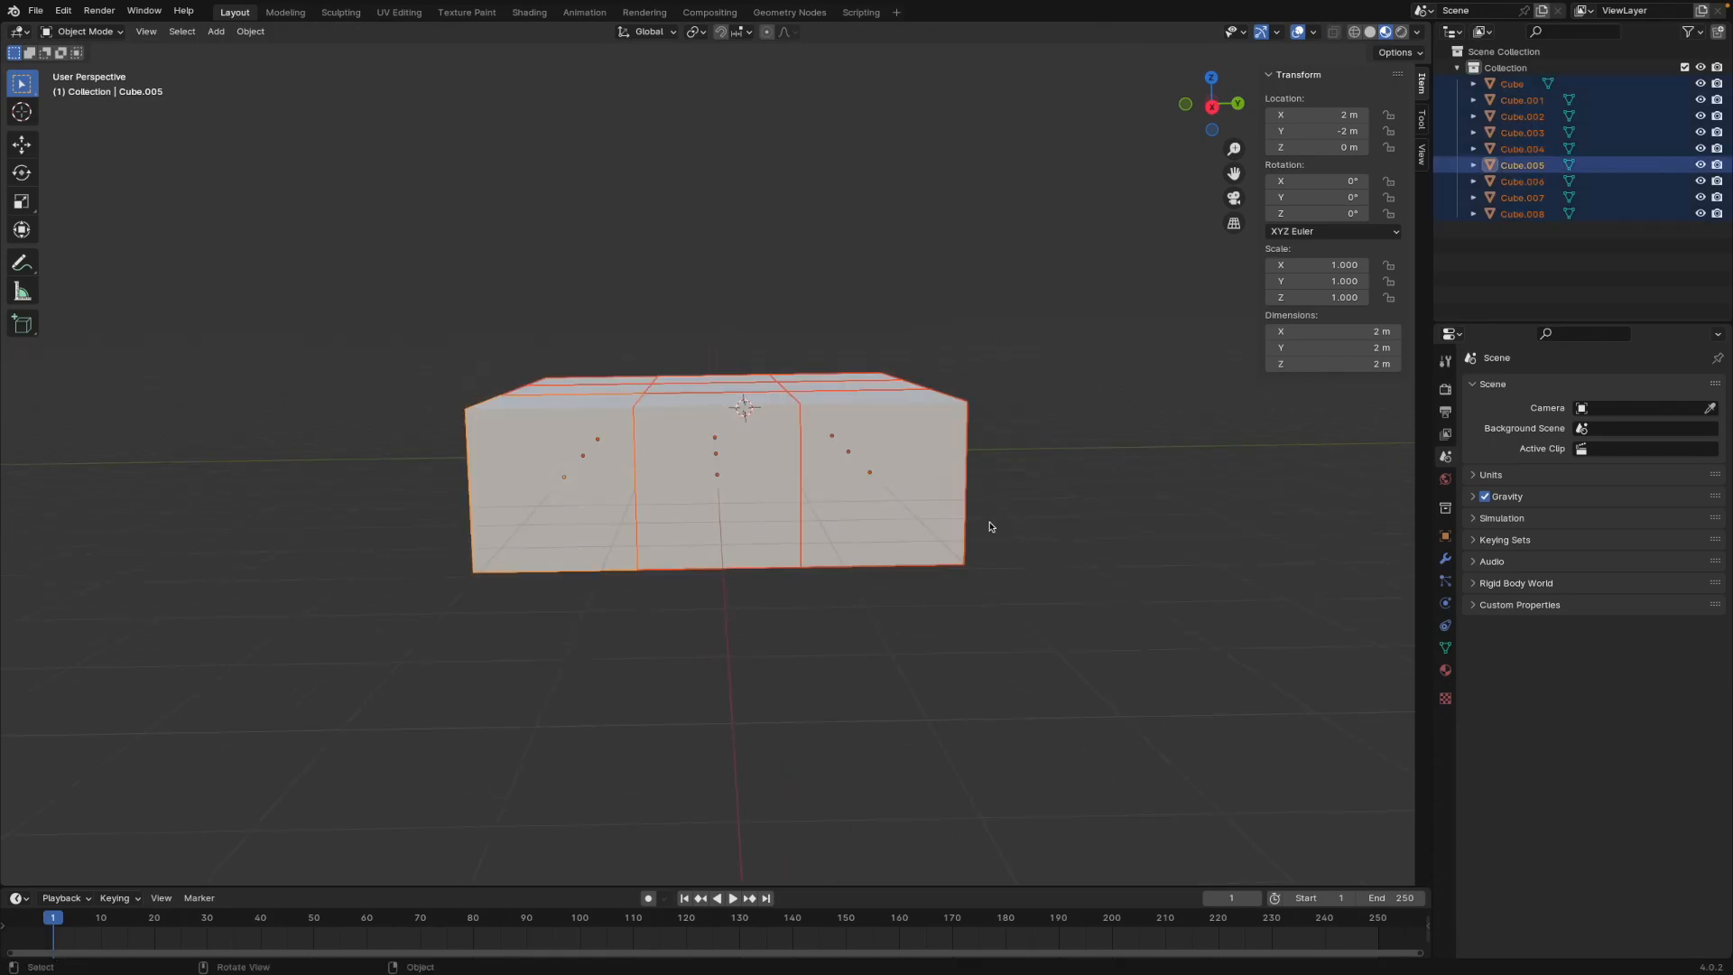
key("ctrl+c")
key("ctrl+v")
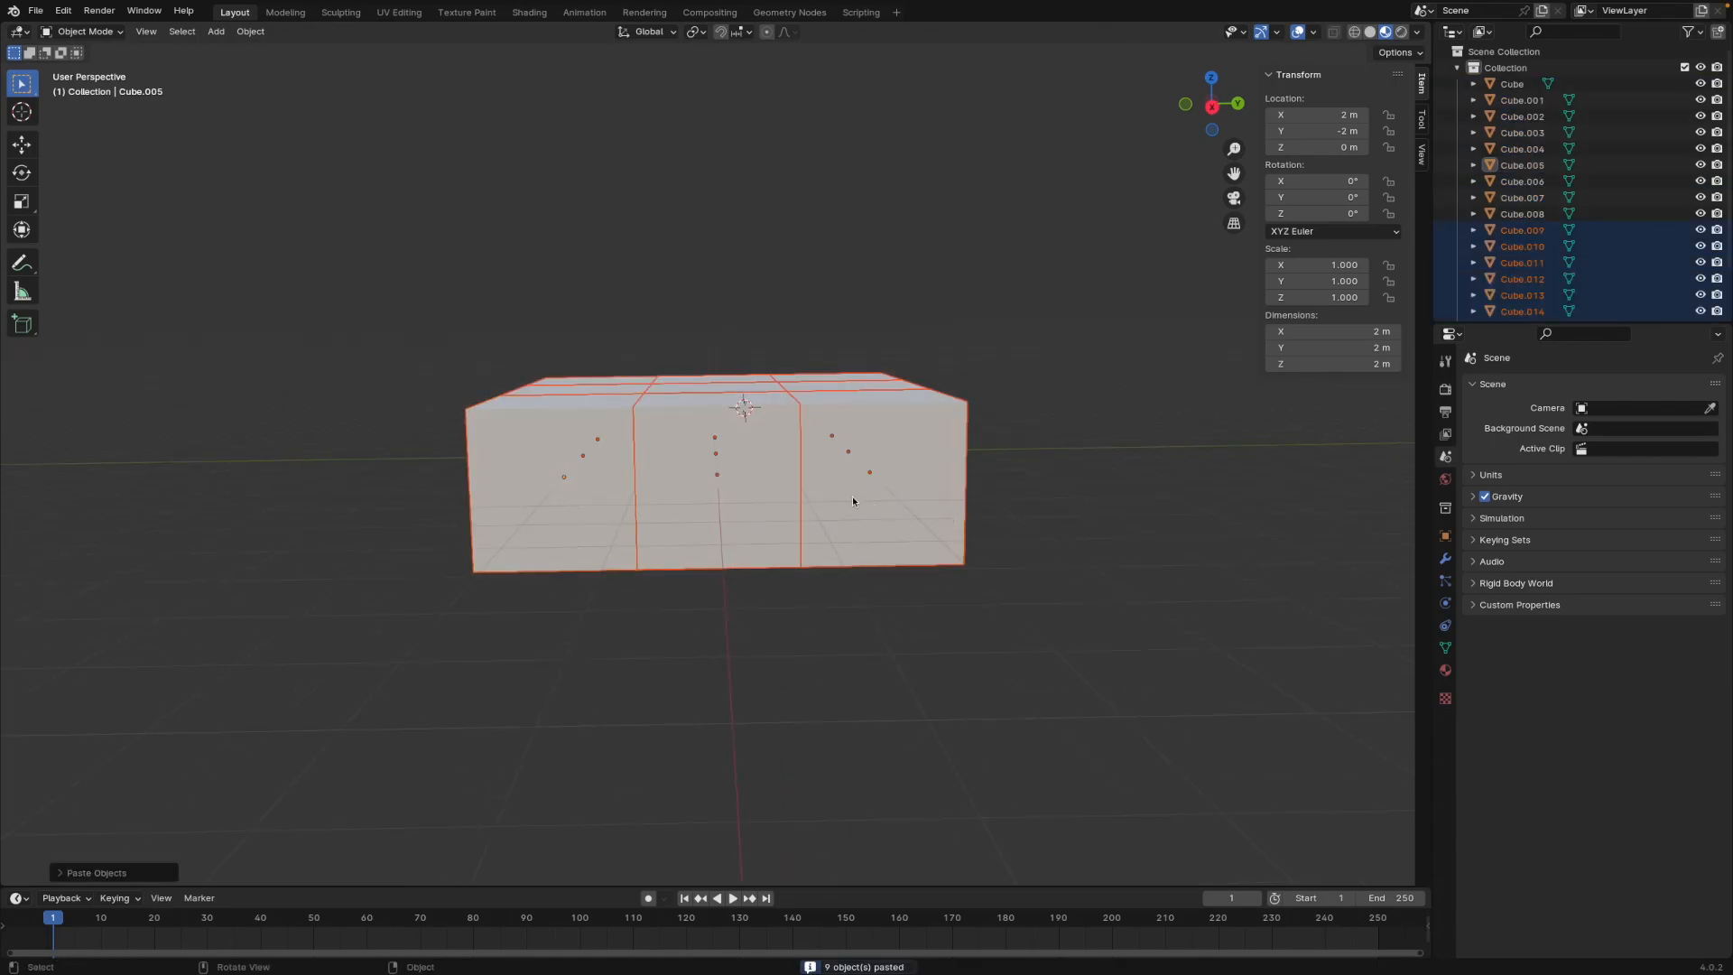
Step: Move the pasted nine-cube layer up about 2 m so it sits on the first layer
key("g")
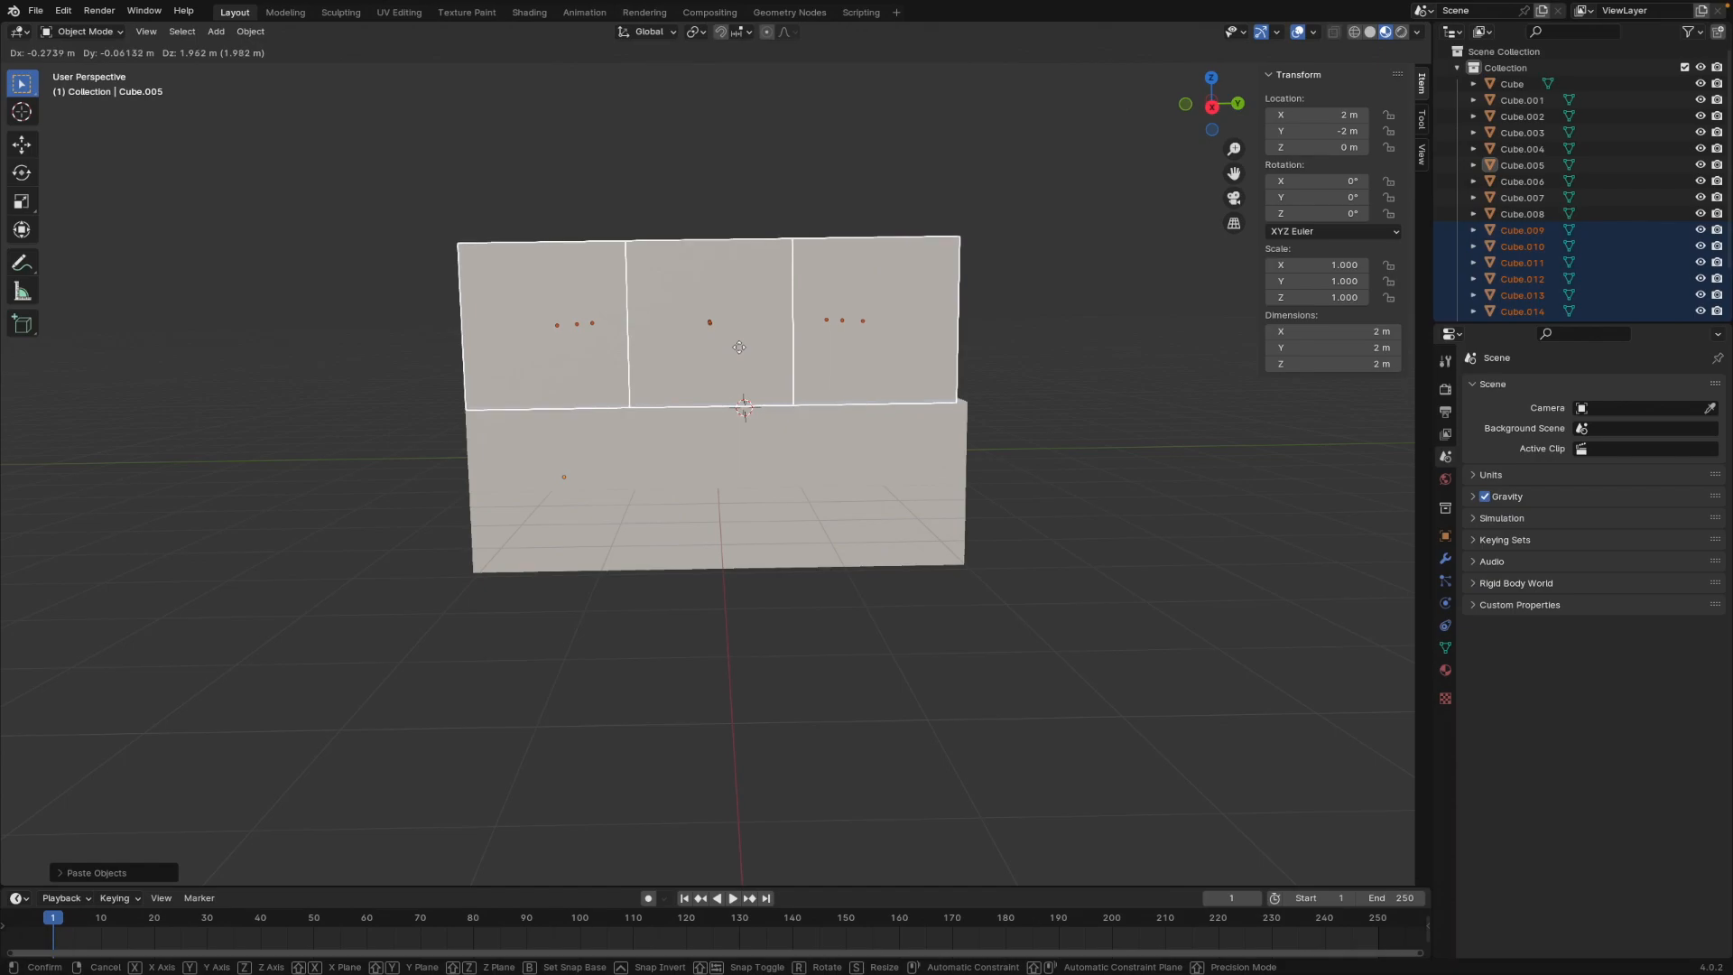
left_click(745, 352)
left_click(1033, 395)
Step: Align the upper layer's front corner cube exactly by setting its location to X 2 m, Y 2 m, Z 2 m
middle_click_drag(1041, 398, 1013, 487)
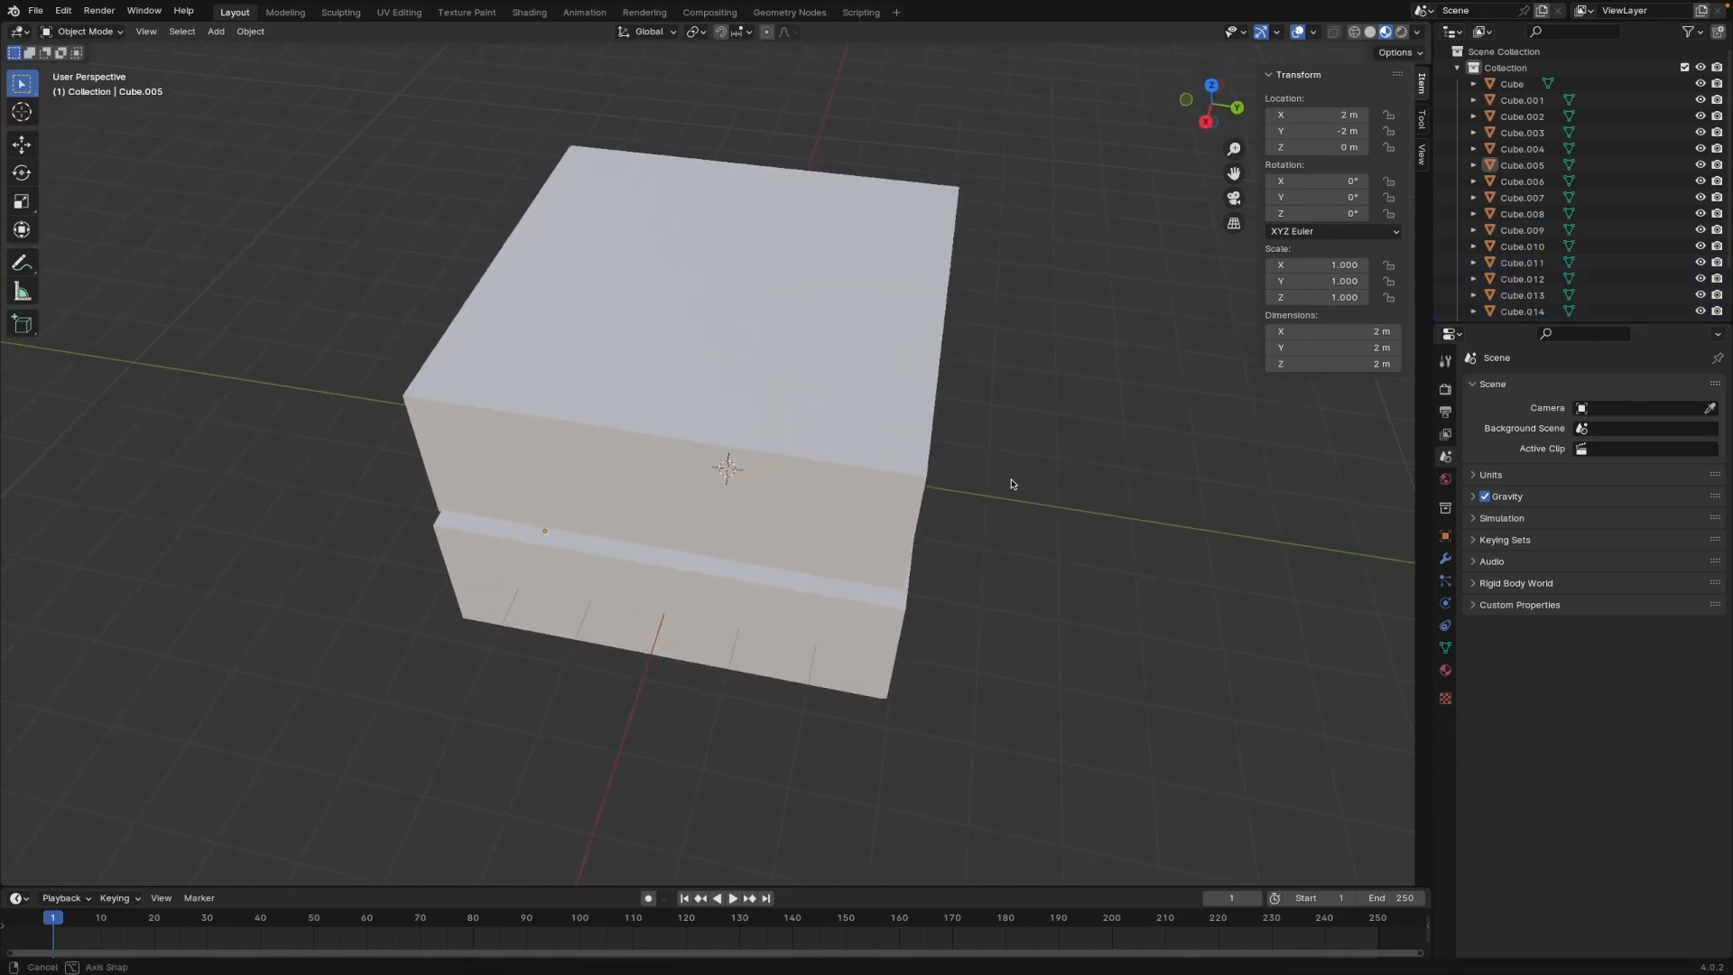
left_click(856, 476)
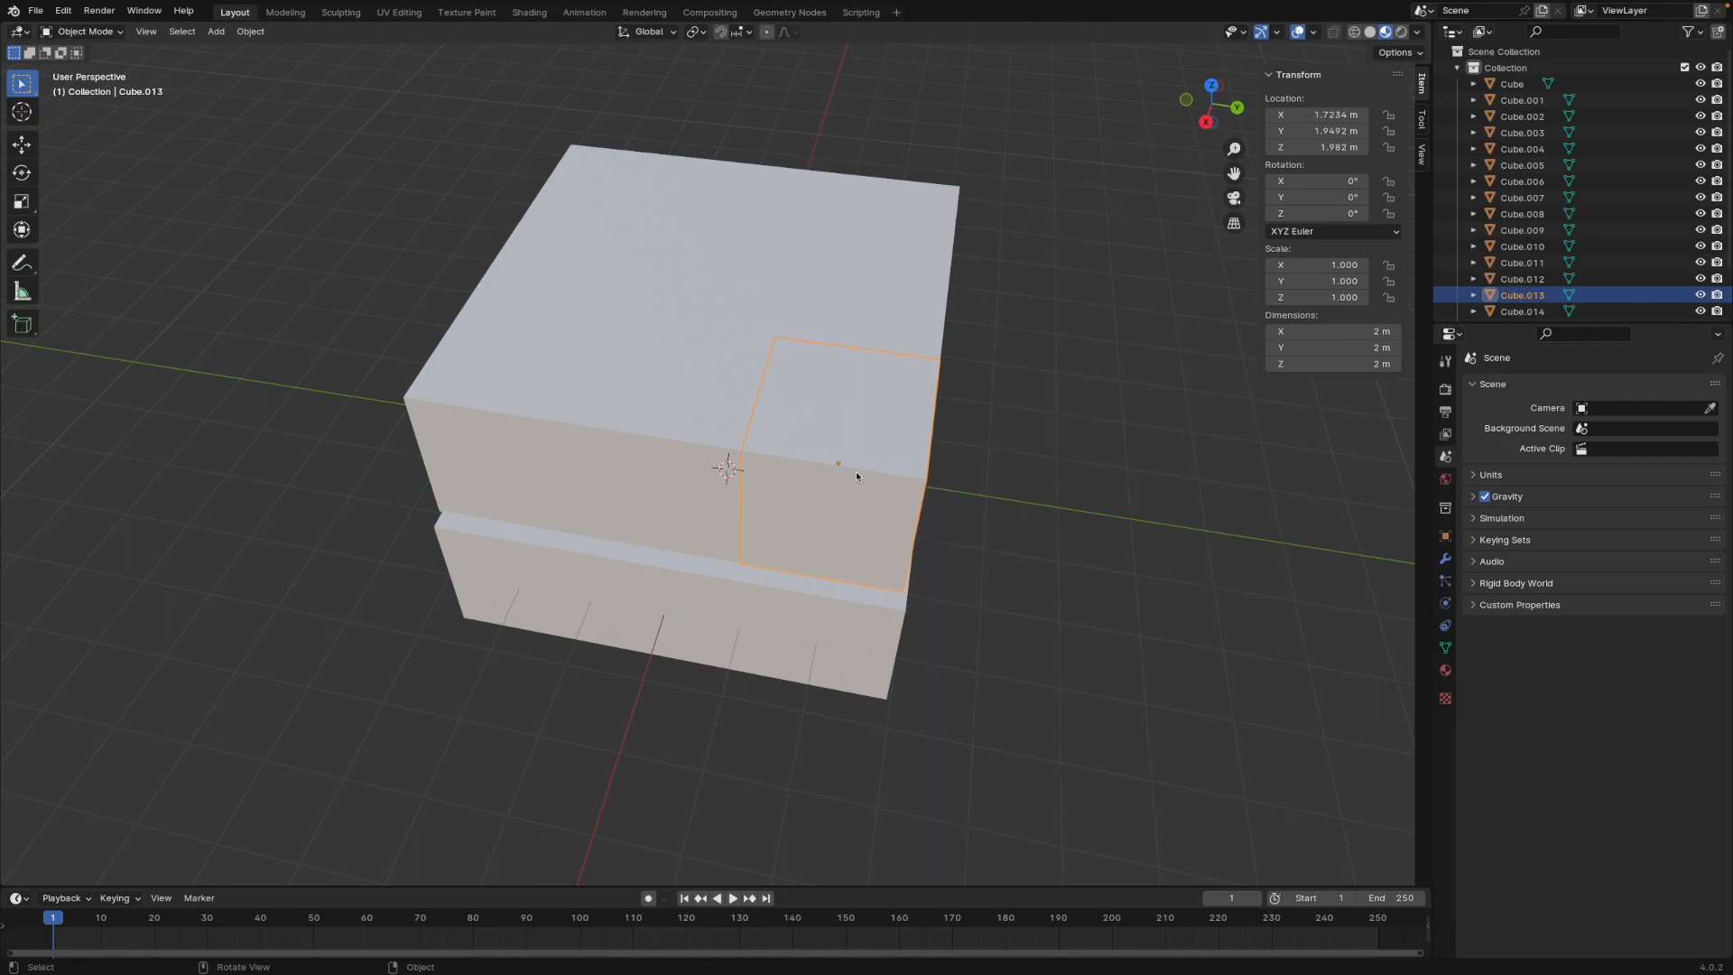
double_click(1334, 114)
type("2")
key("Return")
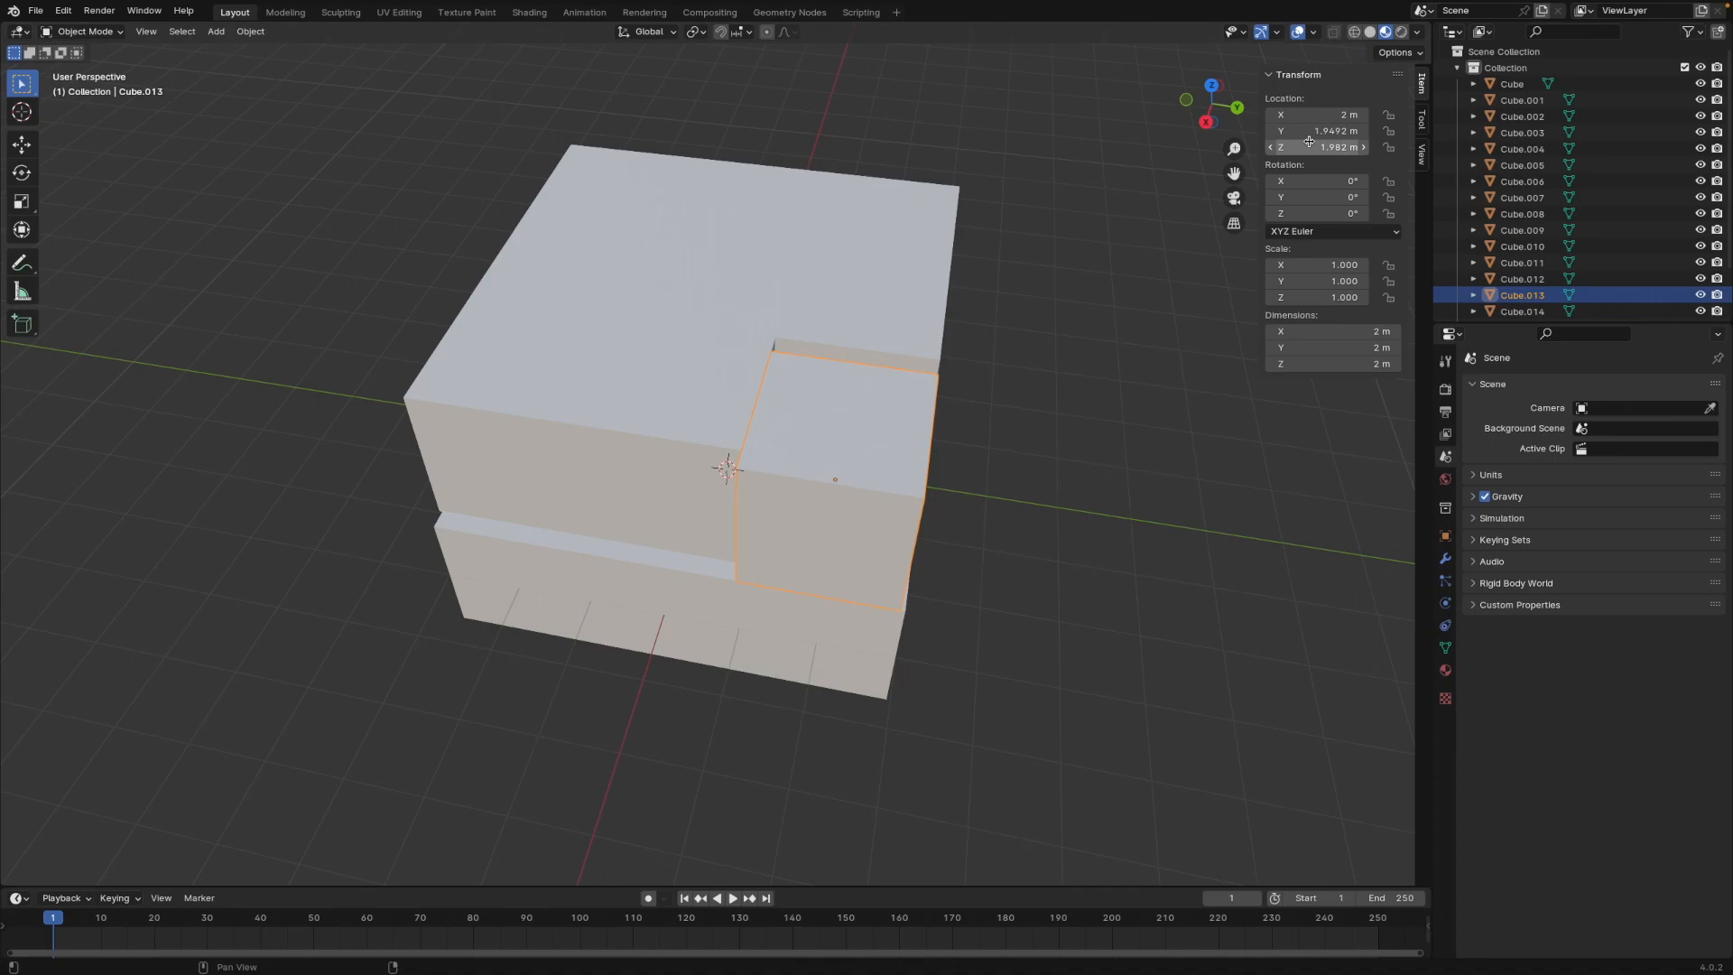
double_click(1314, 132)
type("2")
key("Return")
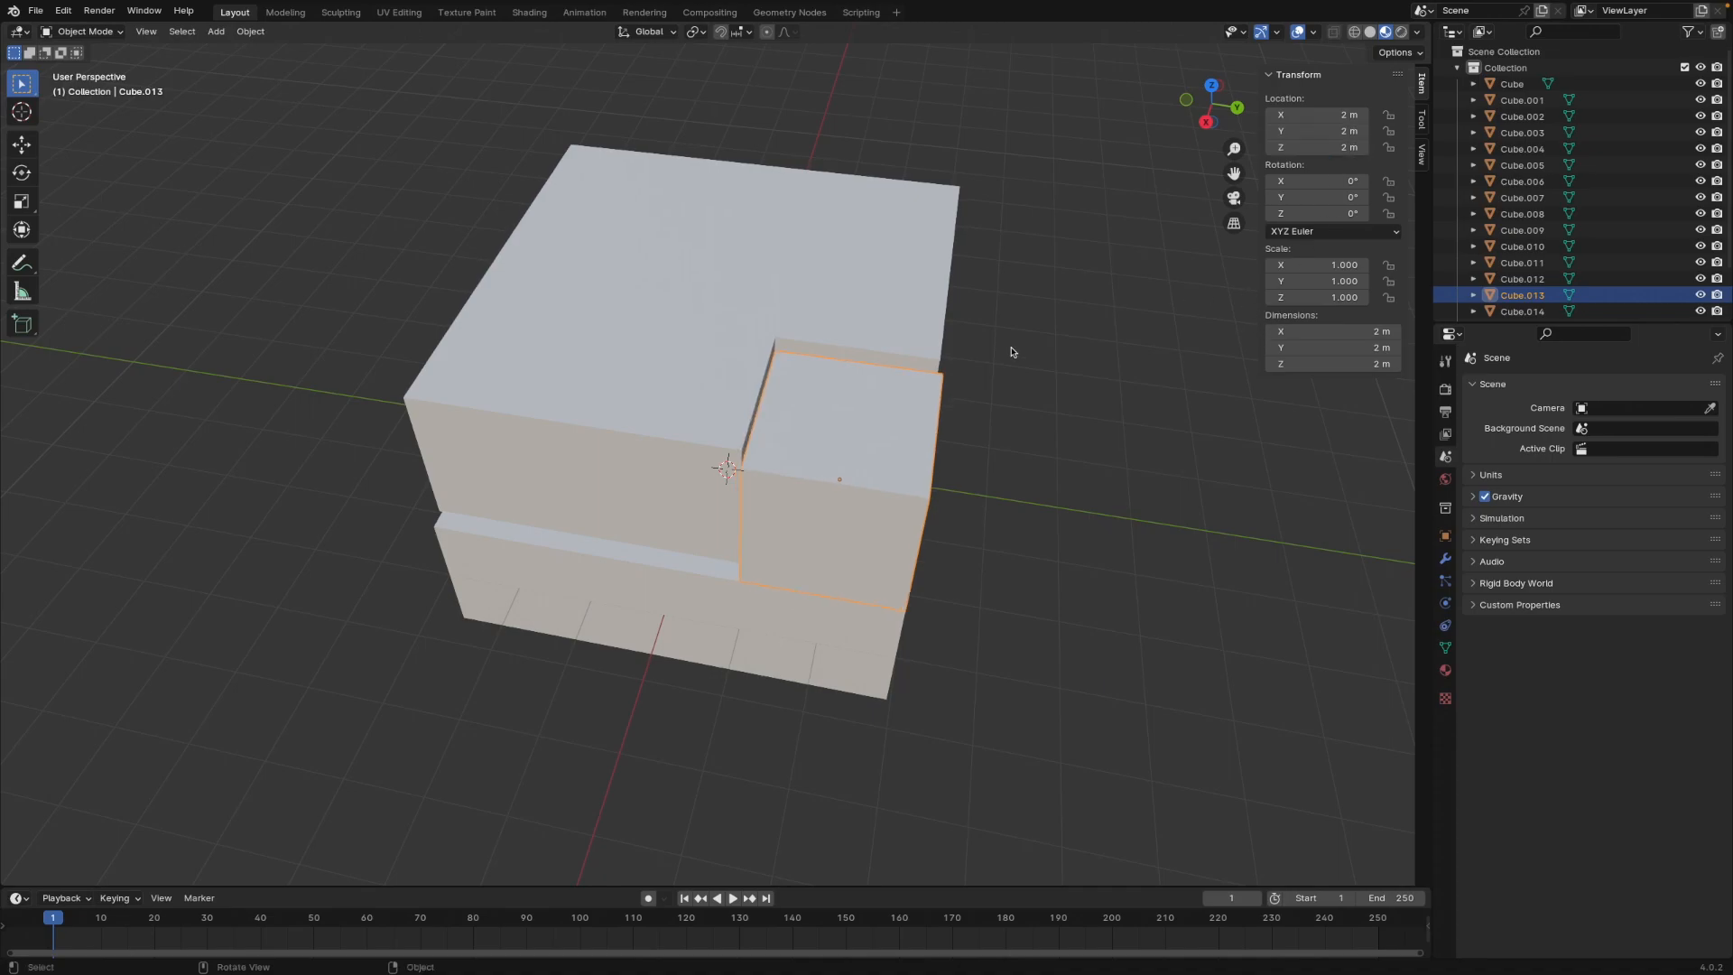
Step: Align the second layer's middle cube beside the aligned corner by setting its location to X 2 m, Y 0 m, Z 2 m
left_click(674, 458)
double_click(1327, 115)
type("2")
key("Return")
double_click(1341, 133)
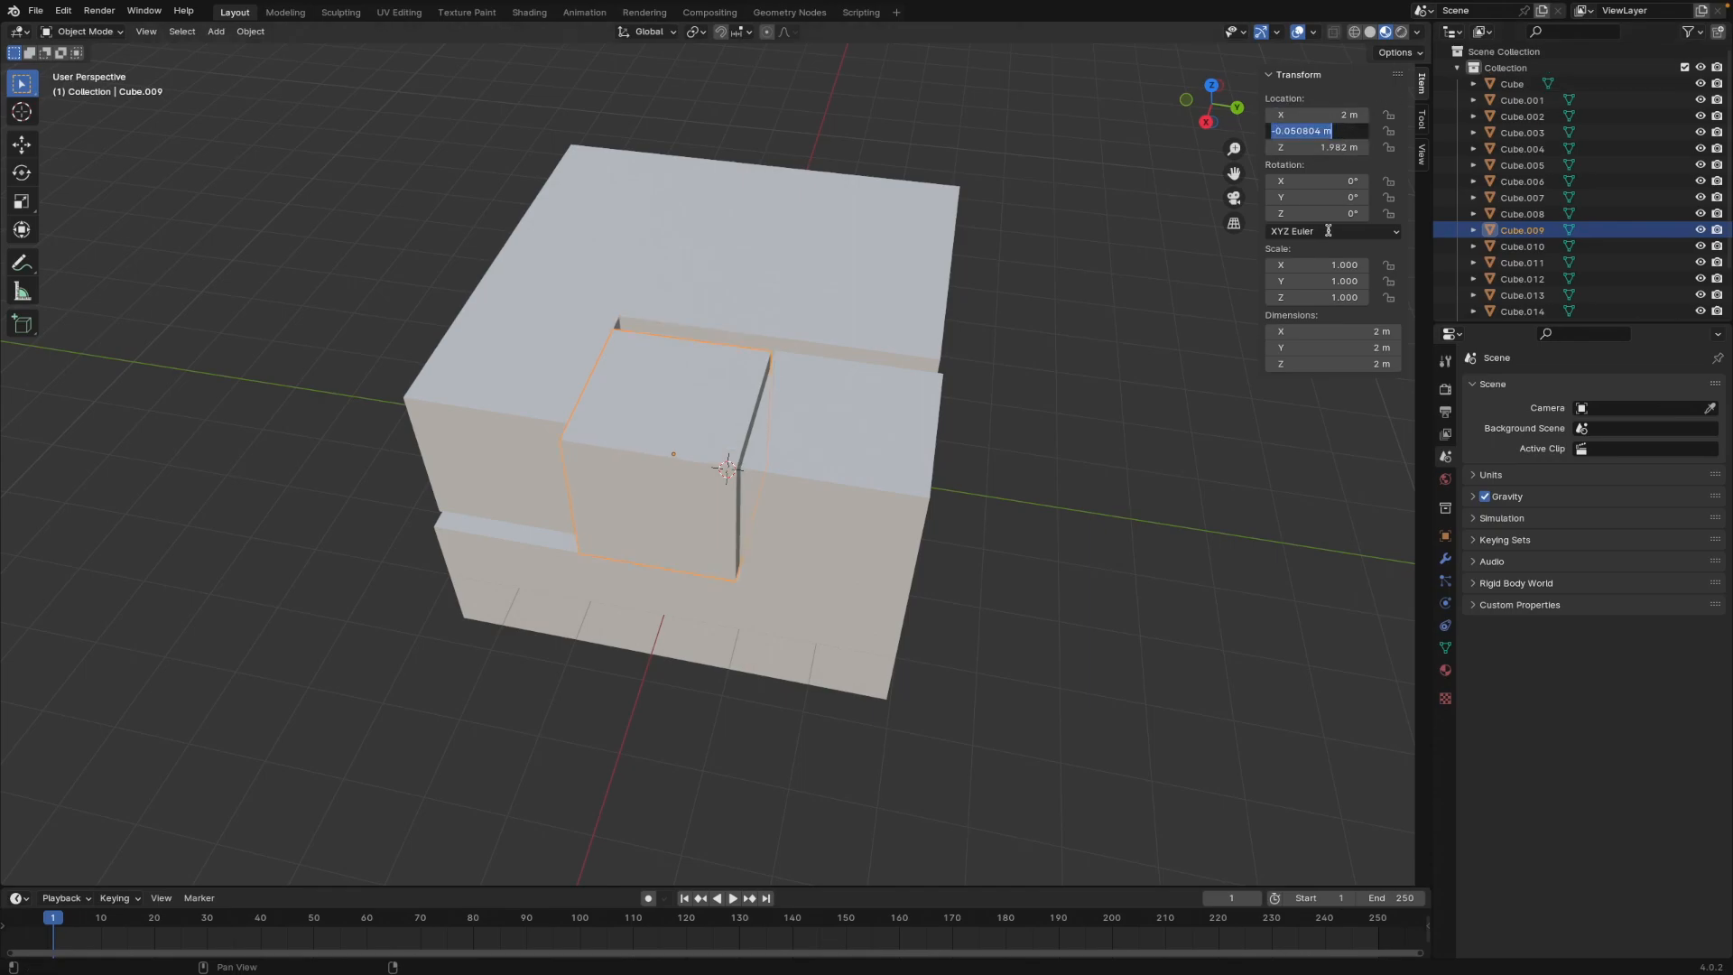
type("0")
key("Return")
double_click(1328, 147)
type("2")
key("Return")
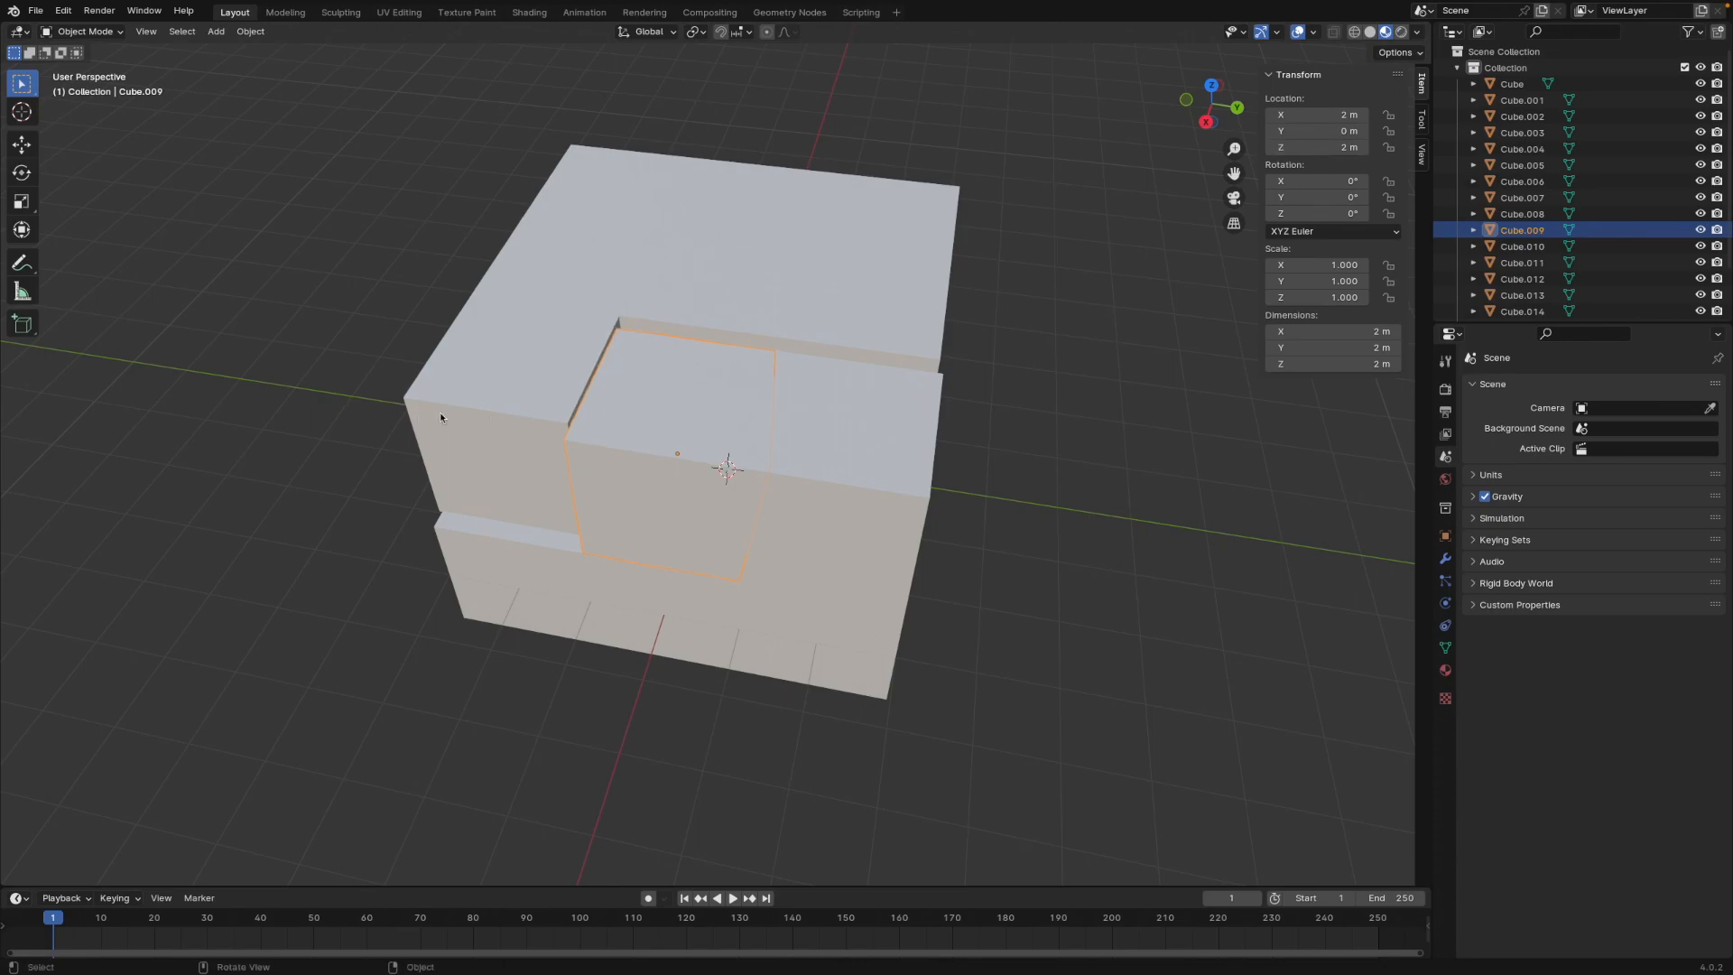
Step: Align the corner cube at the other end of that second-layer row by setting its location to X 2 m, Y -2 m, Z 2 m
left_click(478, 393)
double_click(1331, 131)
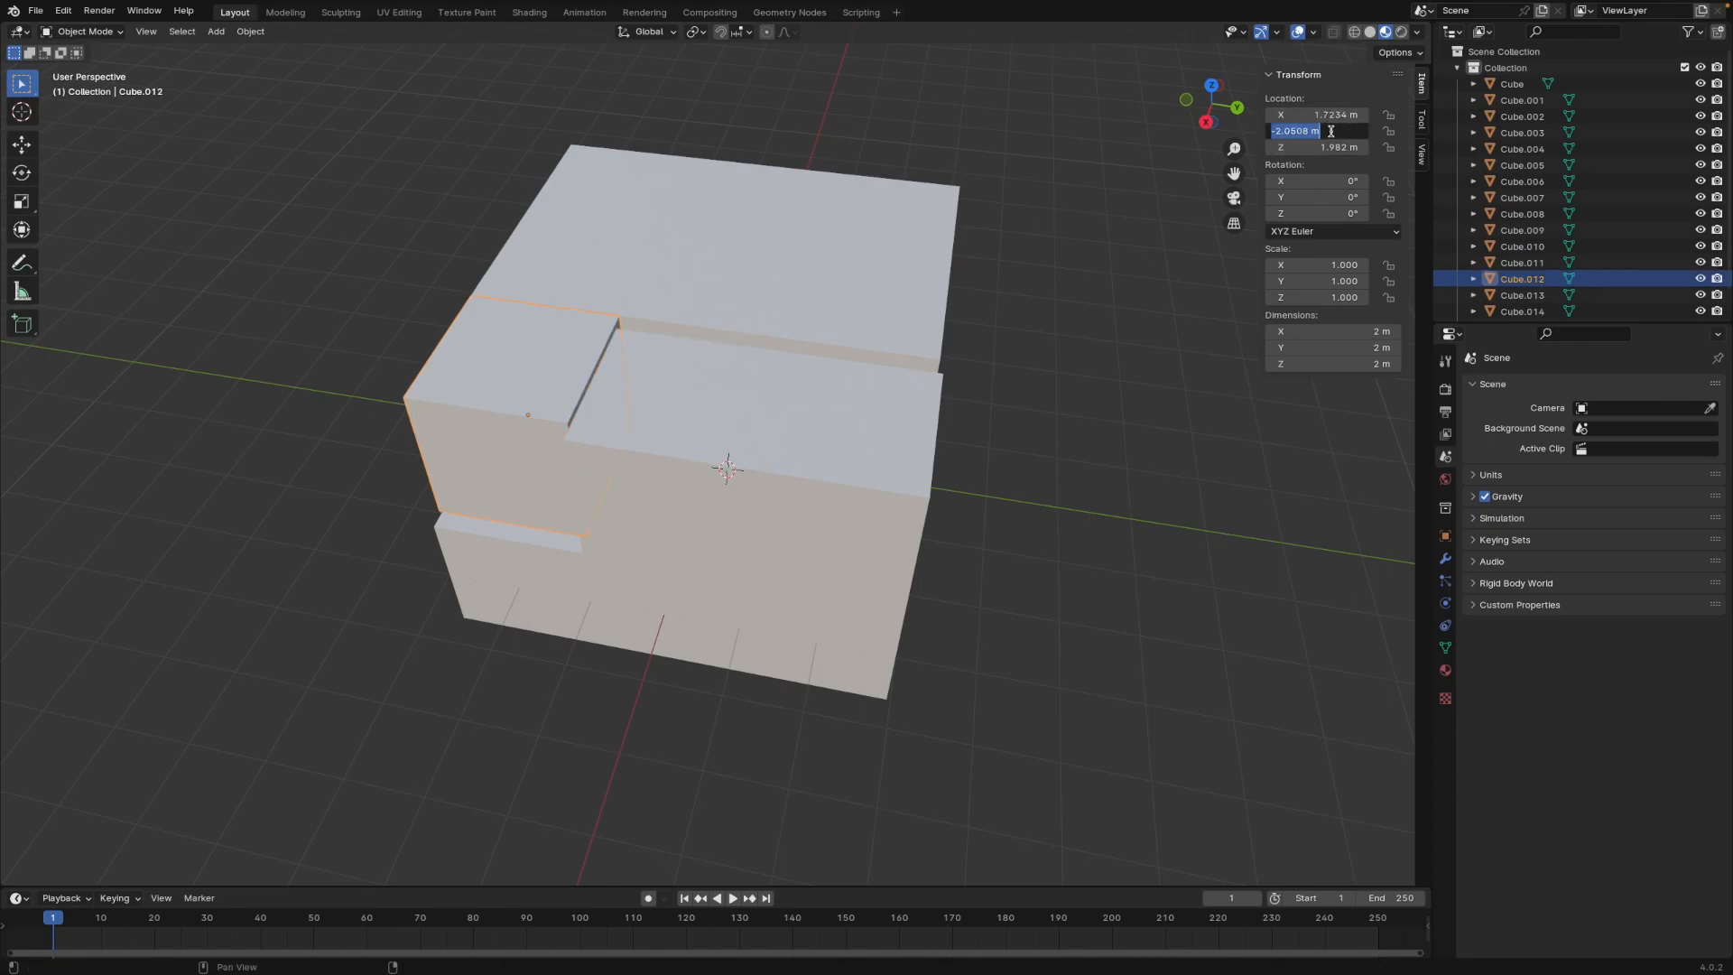
key("Return")
double_click(1300, 114)
type("2")
key("Return")
double_click(1300, 147)
type("2")
key("Return")
Step: Align the second layer's middle cube on the positive Y side by setting its location to X 0 m, Y 2 m, Z 2 m
left_click(913, 349)
middle_click_drag(1015, 368, 865, 386)
double_click(1328, 132)
type("2")
key("Return")
double_click(1325, 115)
type("0")
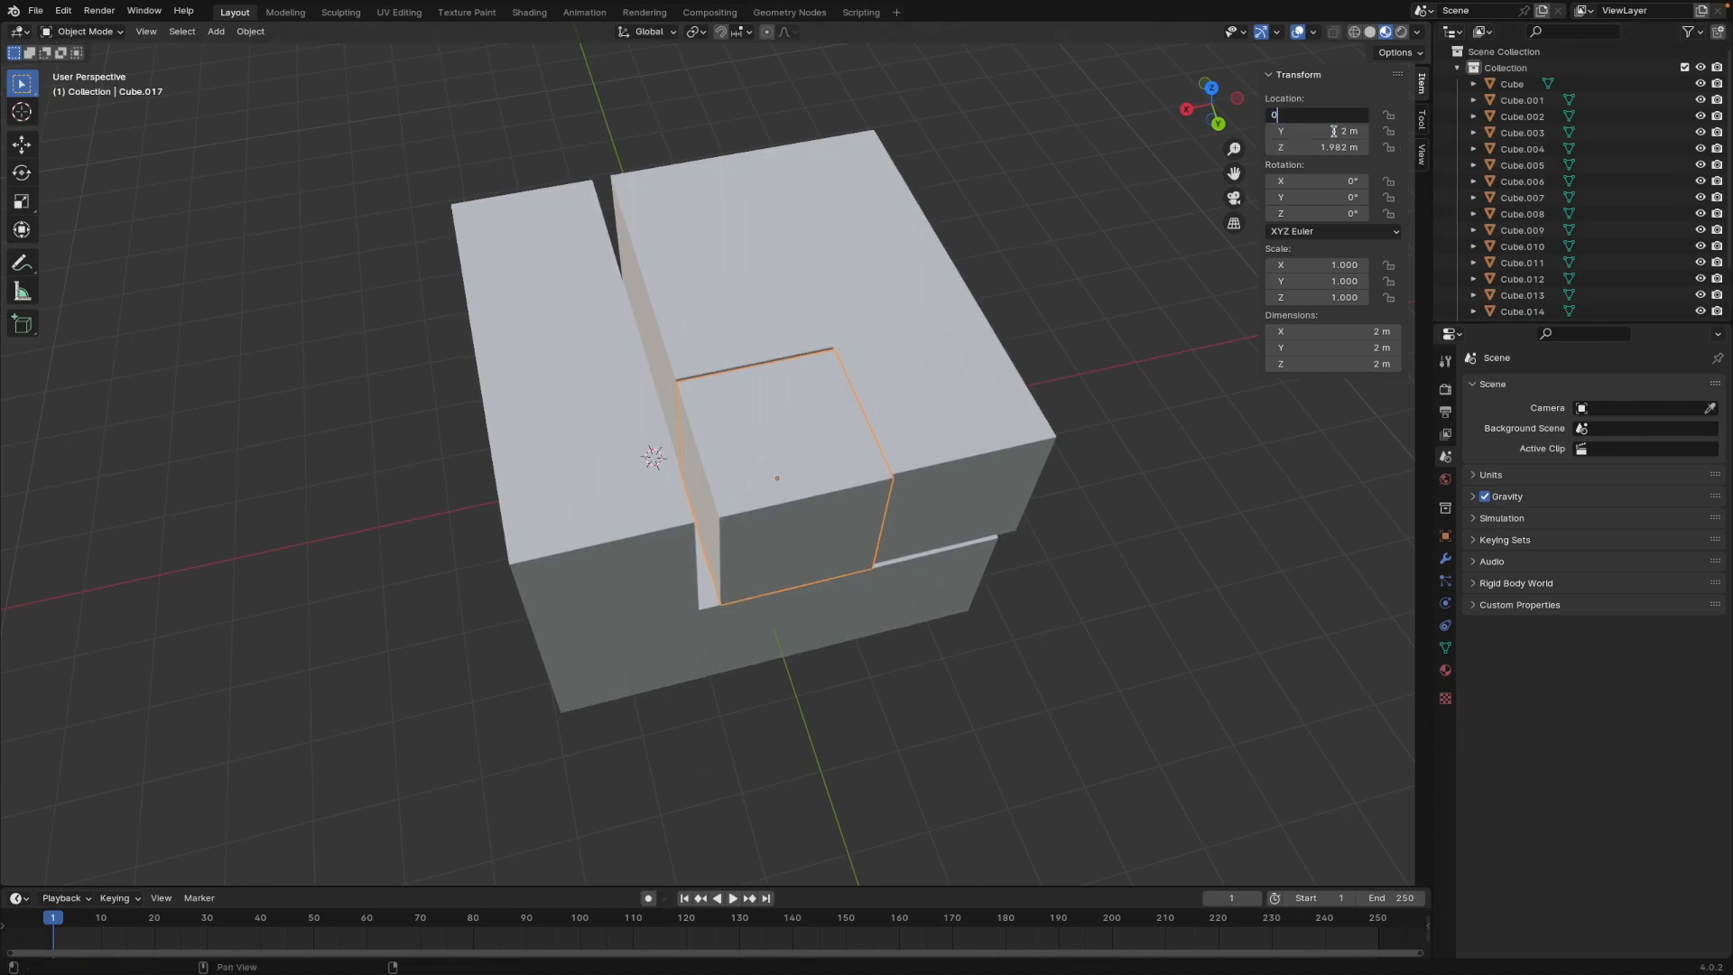
key("Return")
key("Return")
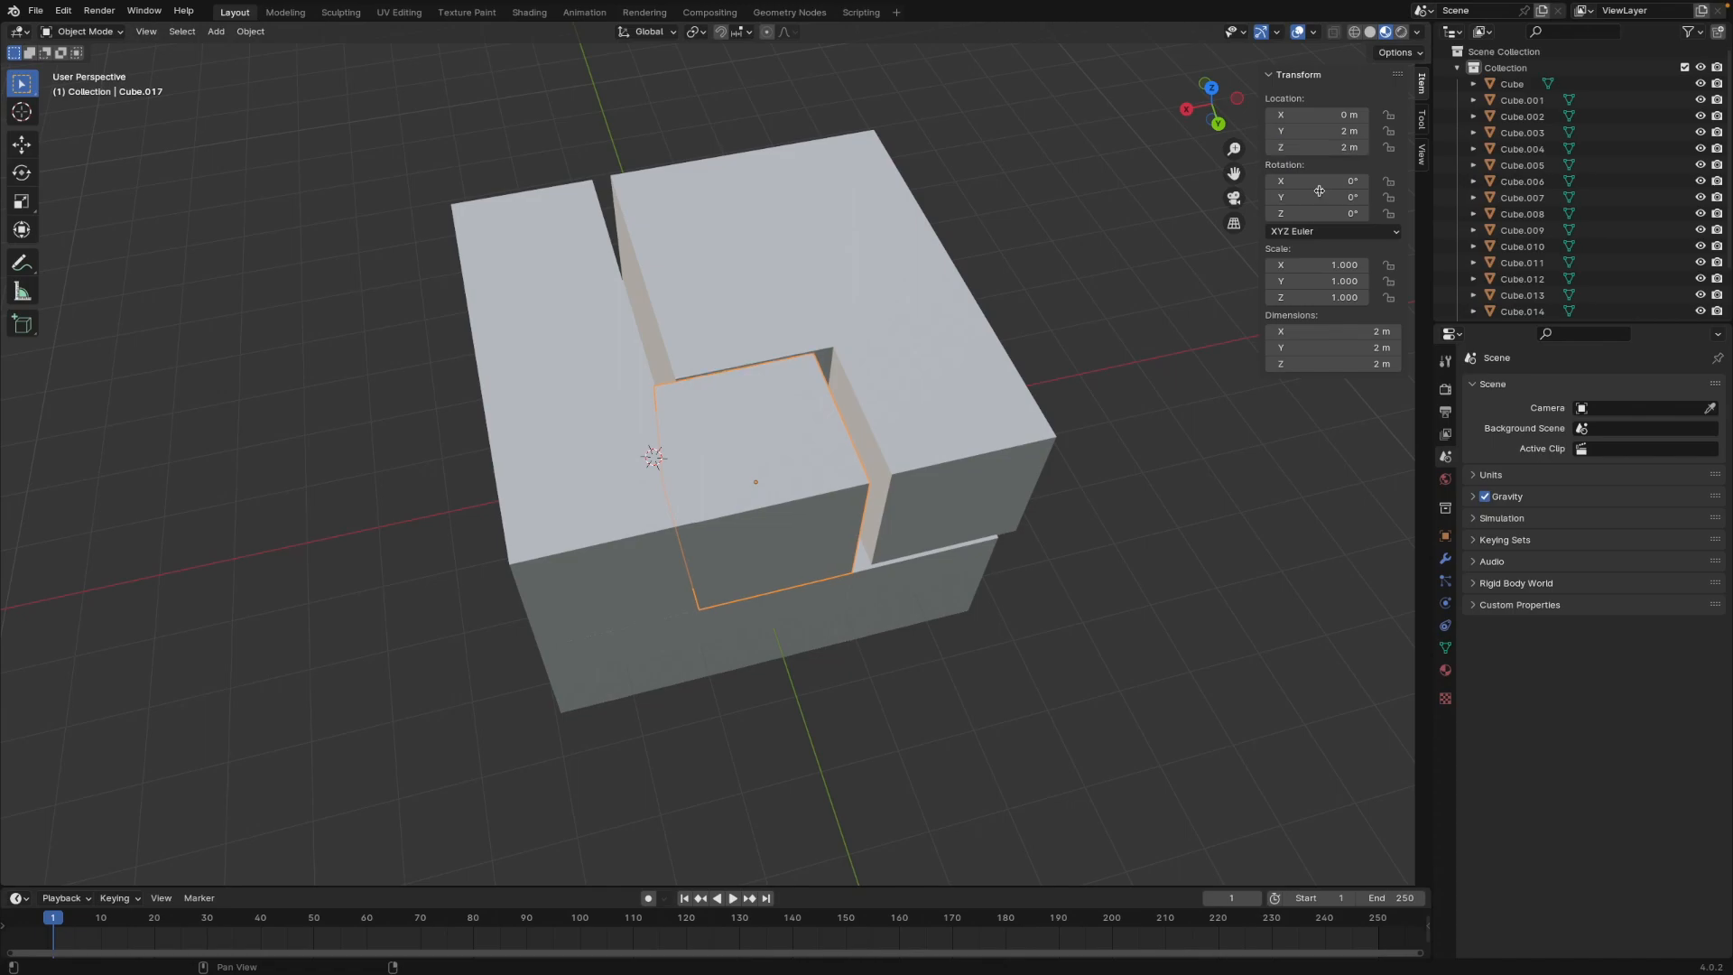
Step: Align the second layer's corner cube on the negative X, positive Y side by setting its location to X -2 m, Y 2 m, Z 2 m
left_click(999, 355)
double_click(1326, 115)
type("-2.2766")
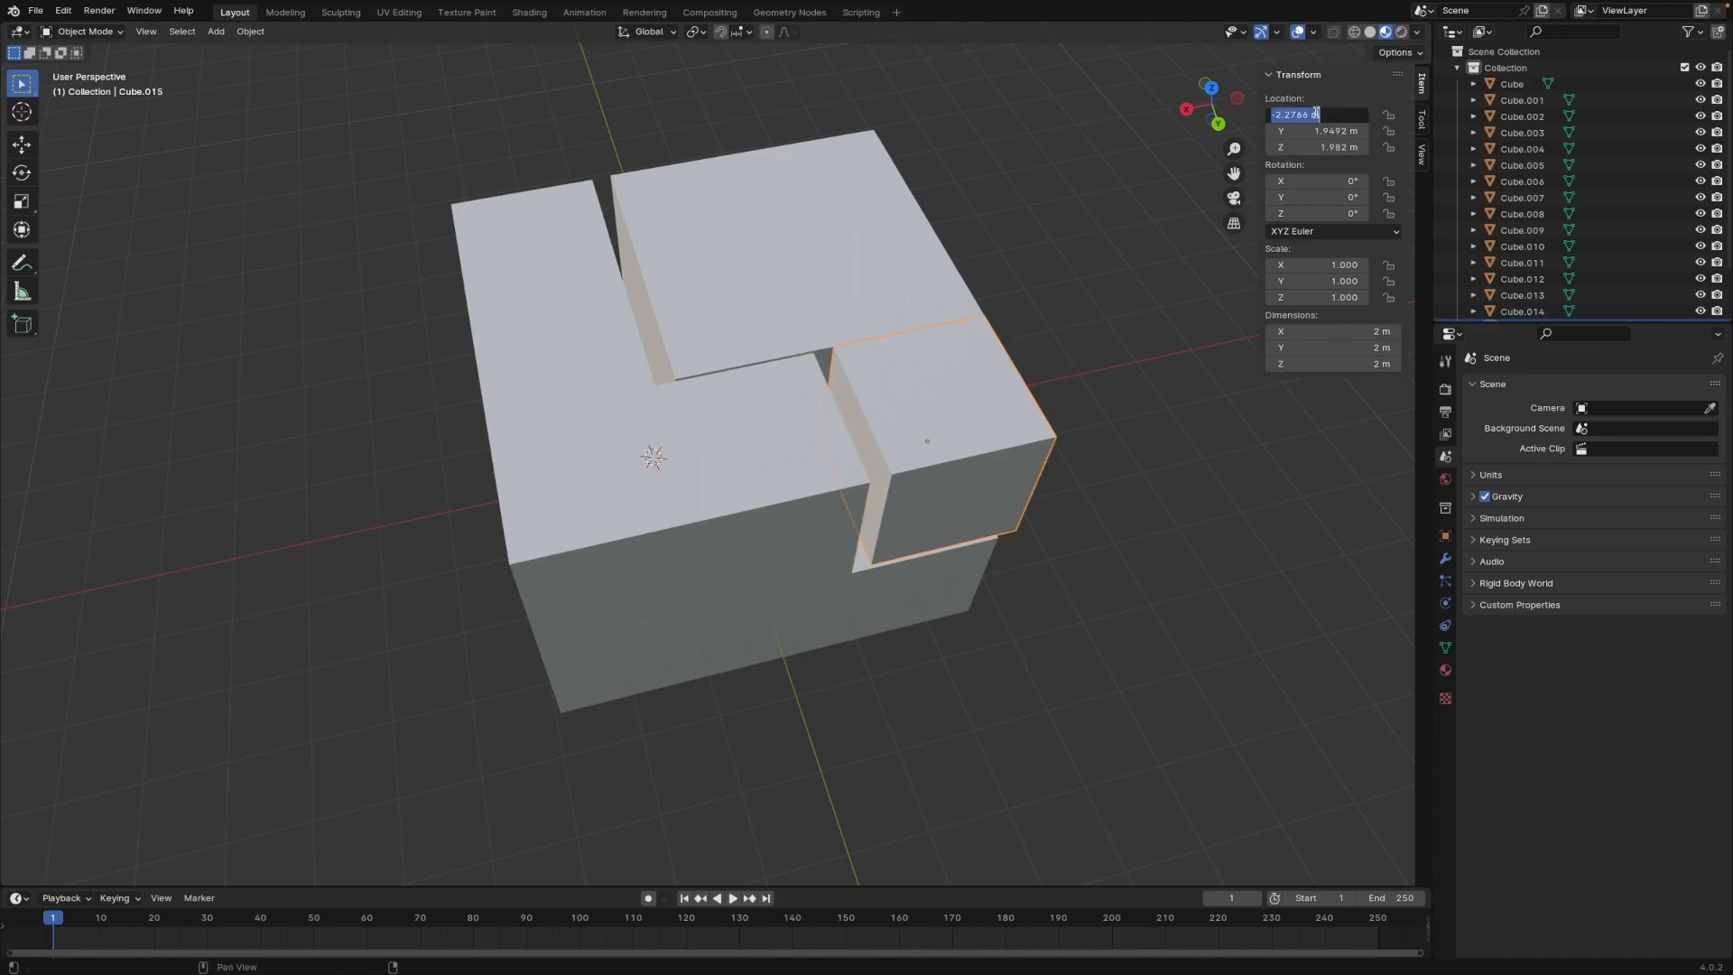
key("Return")
double_click(1316, 130)
type("2")
key("Return")
double_click(1322, 148)
type("2")
key("Return")
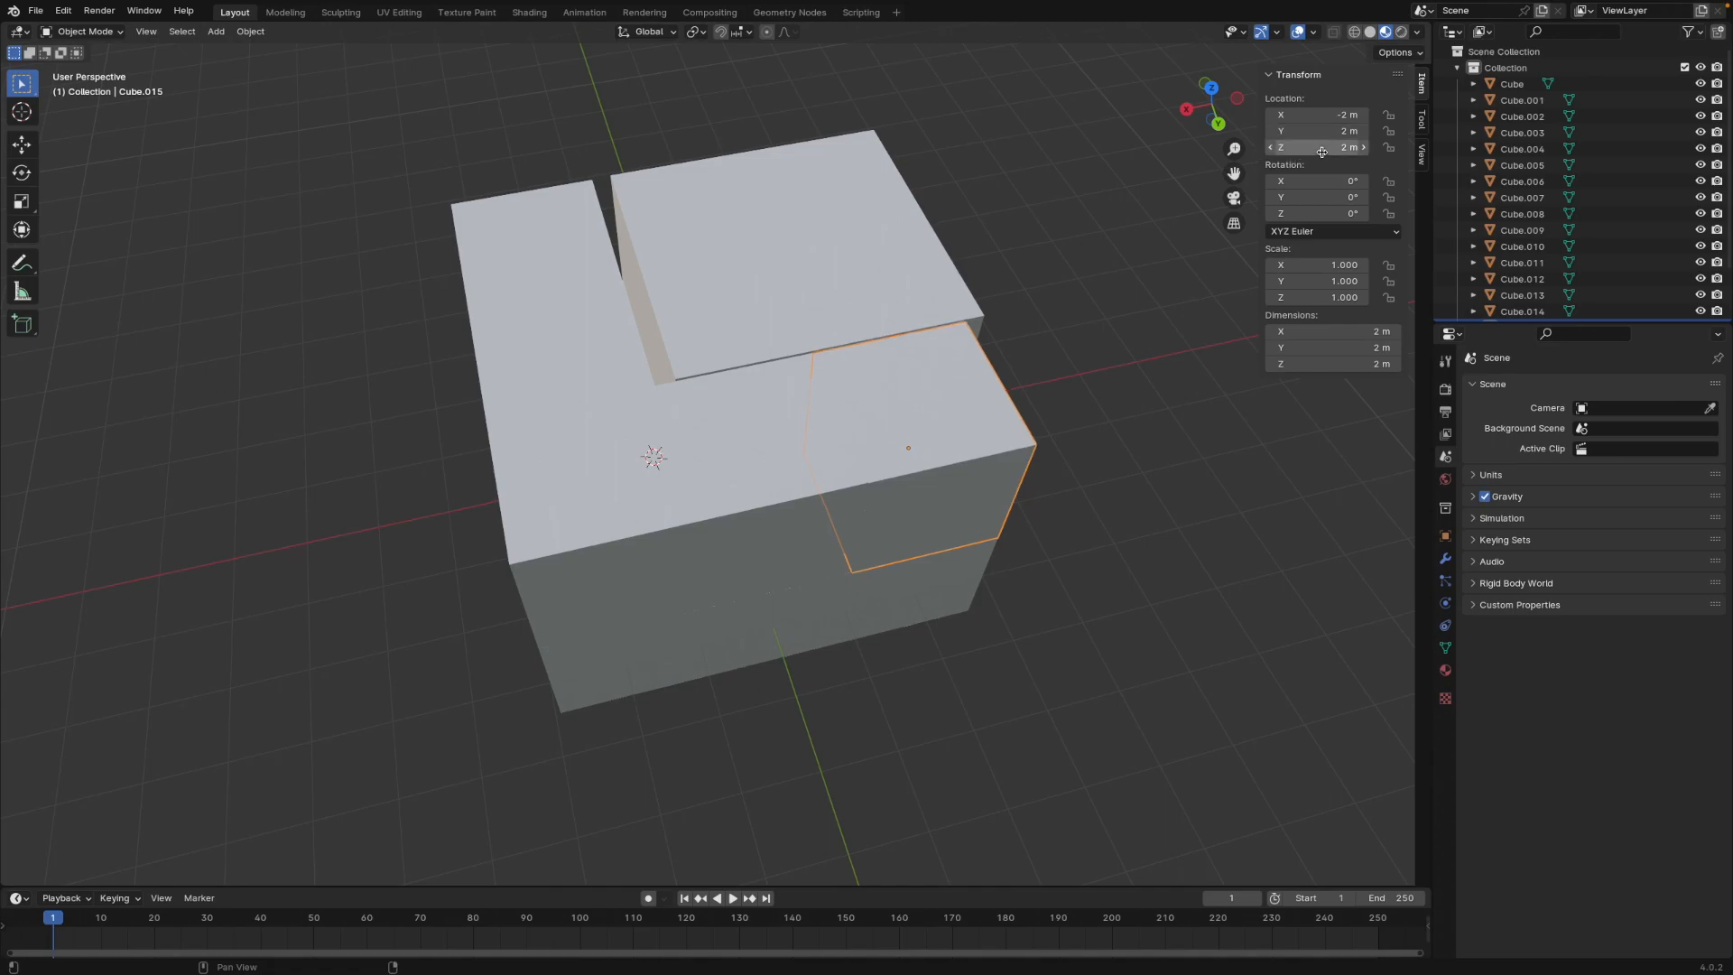
Step: Align the centre cube of the second layer by setting its location to X 0 m, Y 0 m, Z 2 m
middle_click_drag(1130, 283, 918, 289)
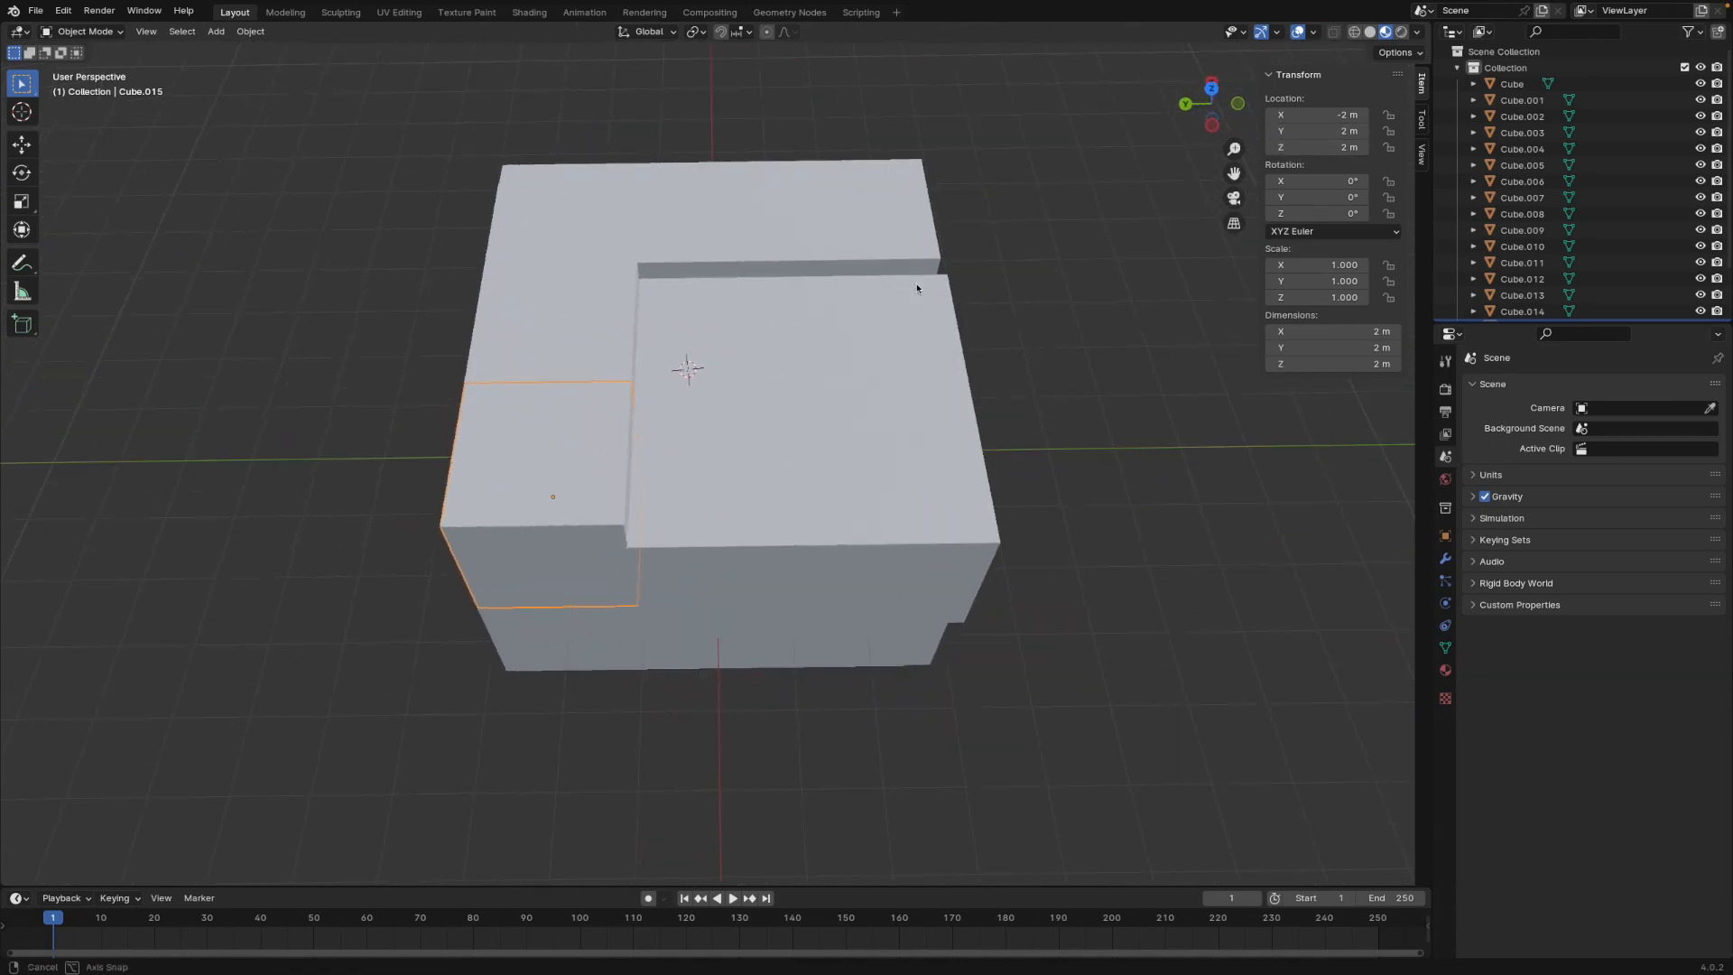
left_click(713, 300)
double_click(1308, 134)
type("0")
key("Return")
double_click(1310, 115)
type("0")
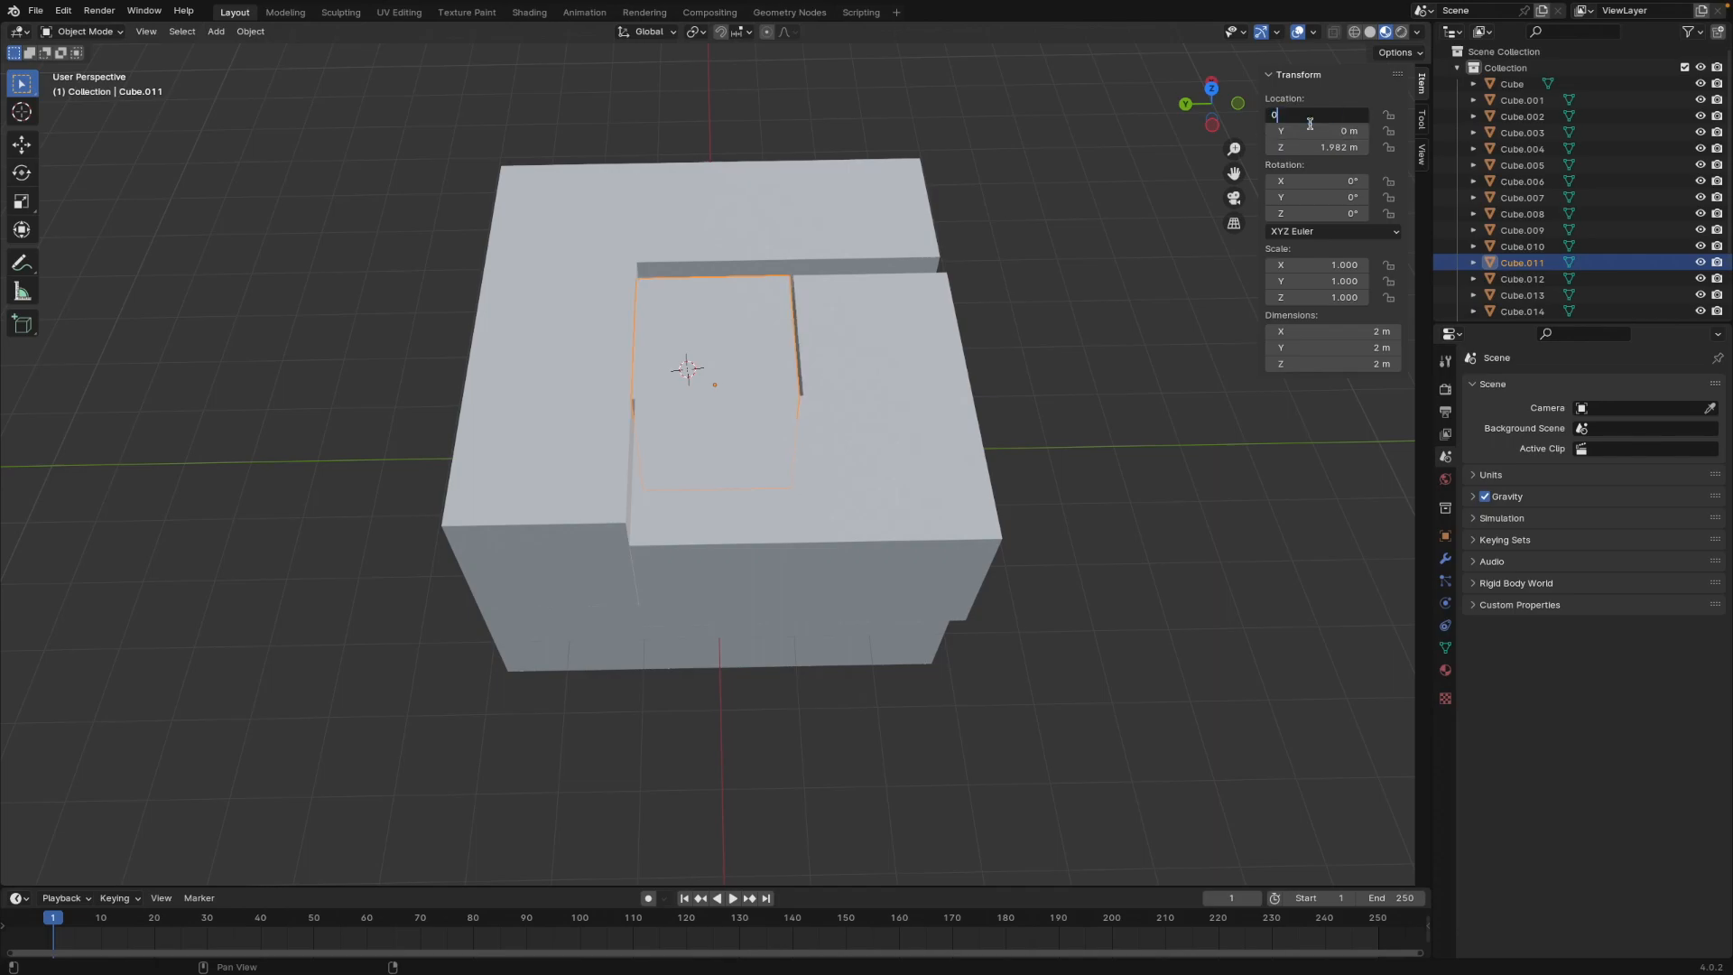
key("Return")
double_click(1334, 151)
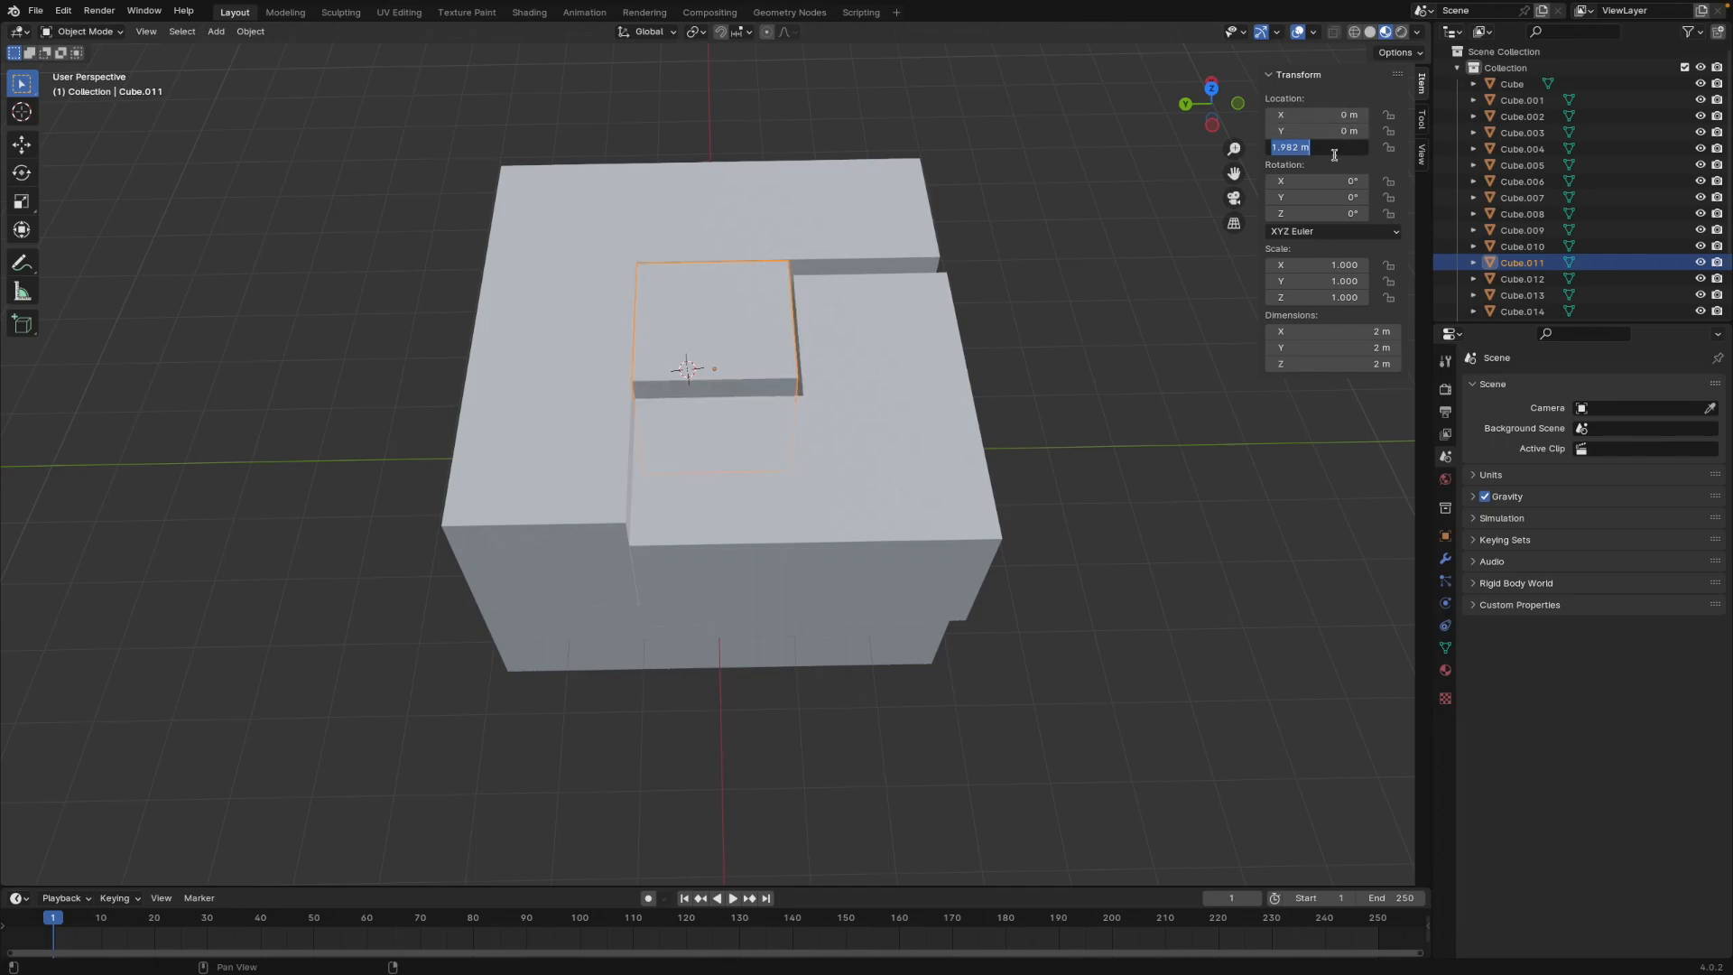
type("2")
key("Return")
Step: Align the second layer's middle cube on the negative Y side by setting its location to X 0 m, Y -2 m, Z 2 m
left_click(849, 325)
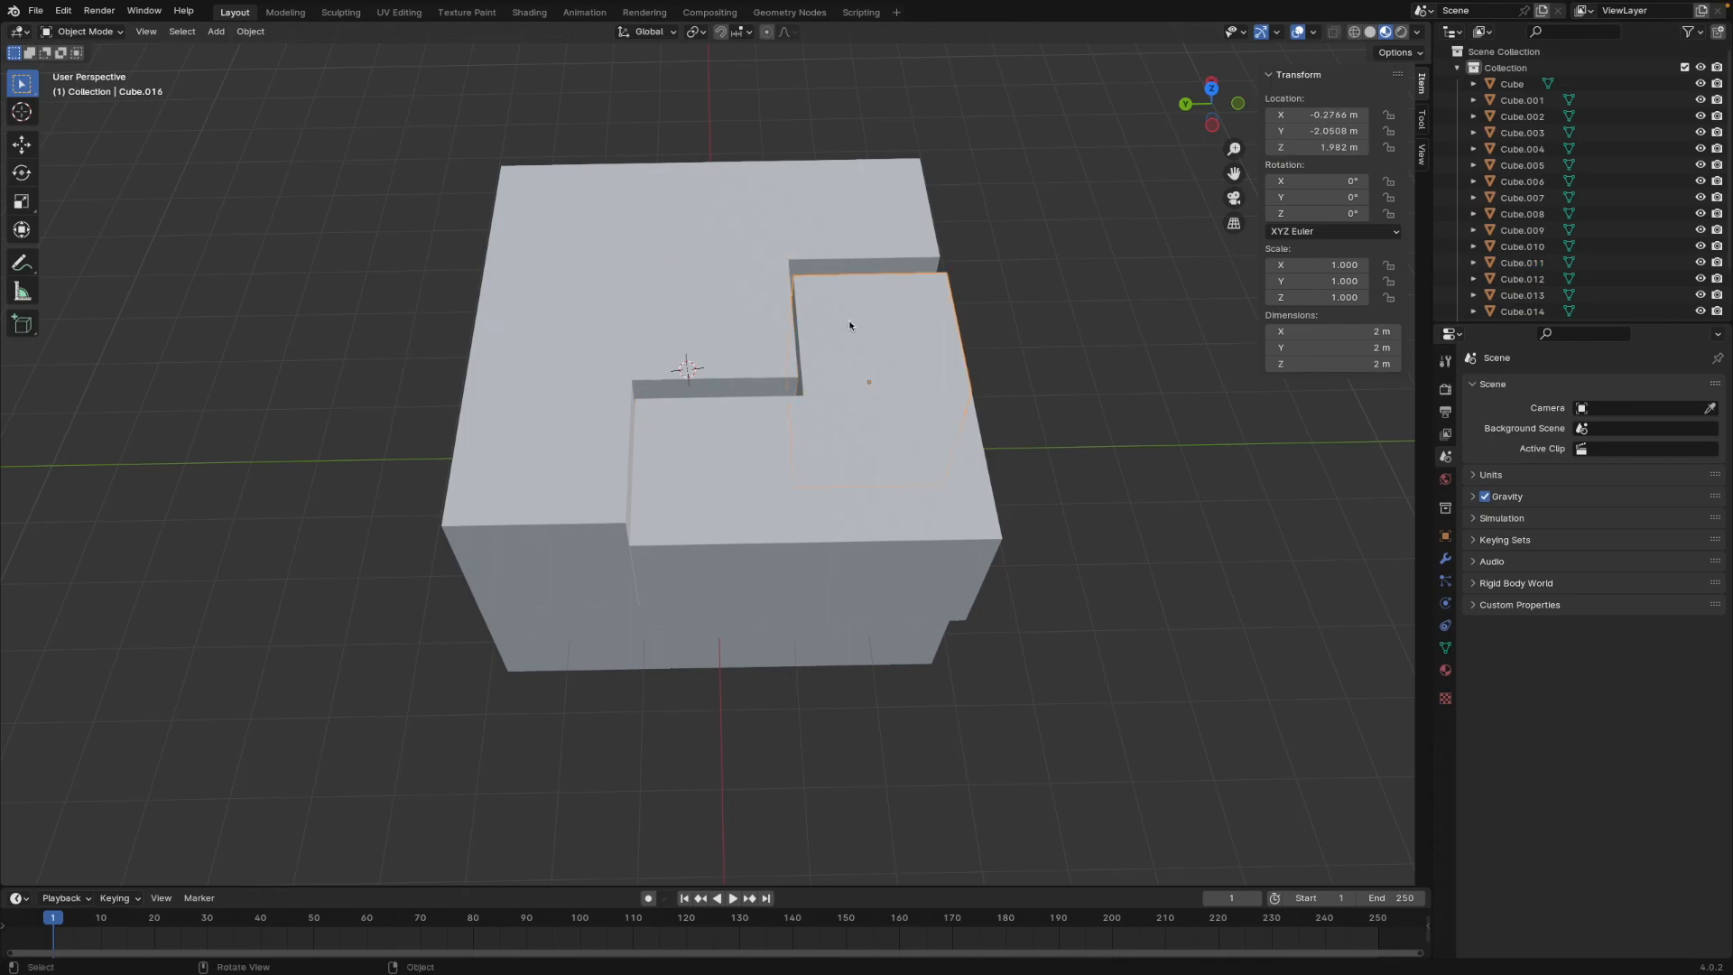
double_click(1330, 132)
type("-2")
key("Return")
left_click(1312, 117)
type("0")
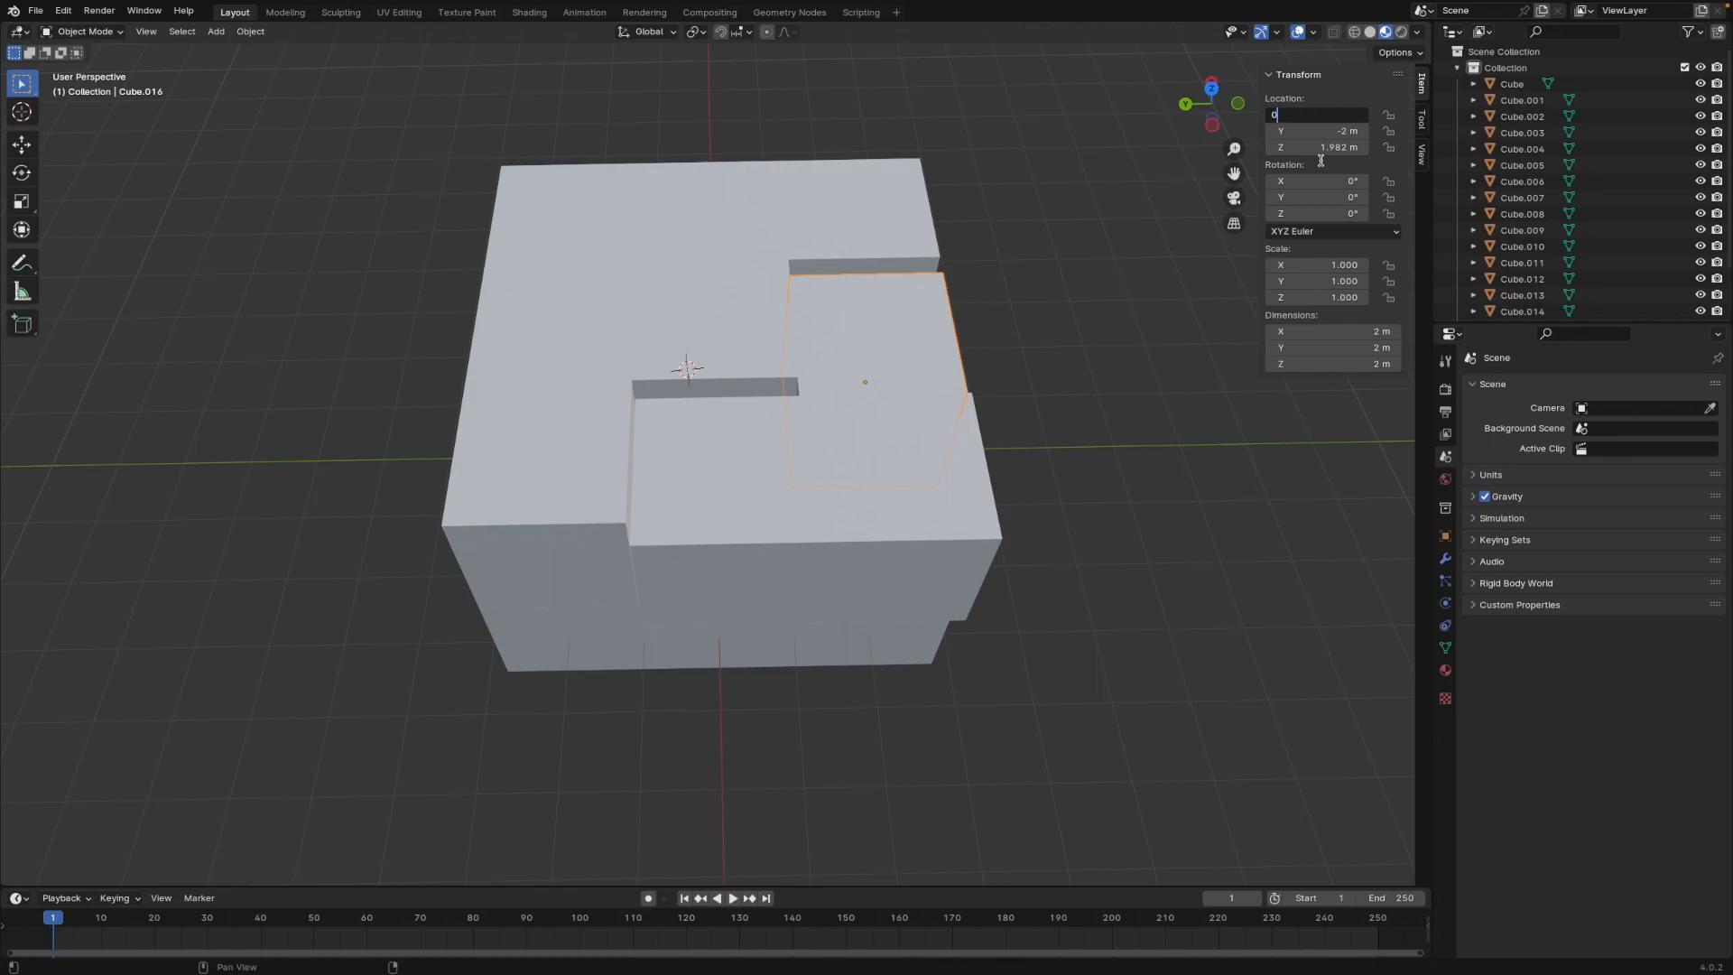
key("Return")
left_click(1319, 152)
type("2")
key("Return")
Step: Align the second layer's middle cube on the negative X side by setting its location to X -2 m, Y 0 m, Z 2 m
left_click(755, 458)
left_click(1320, 131)
type("0")
key("Return")
left_click(1306, 116)
type("-2")
key("Return")
left_click(1323, 148)
type("2")
key("Return")
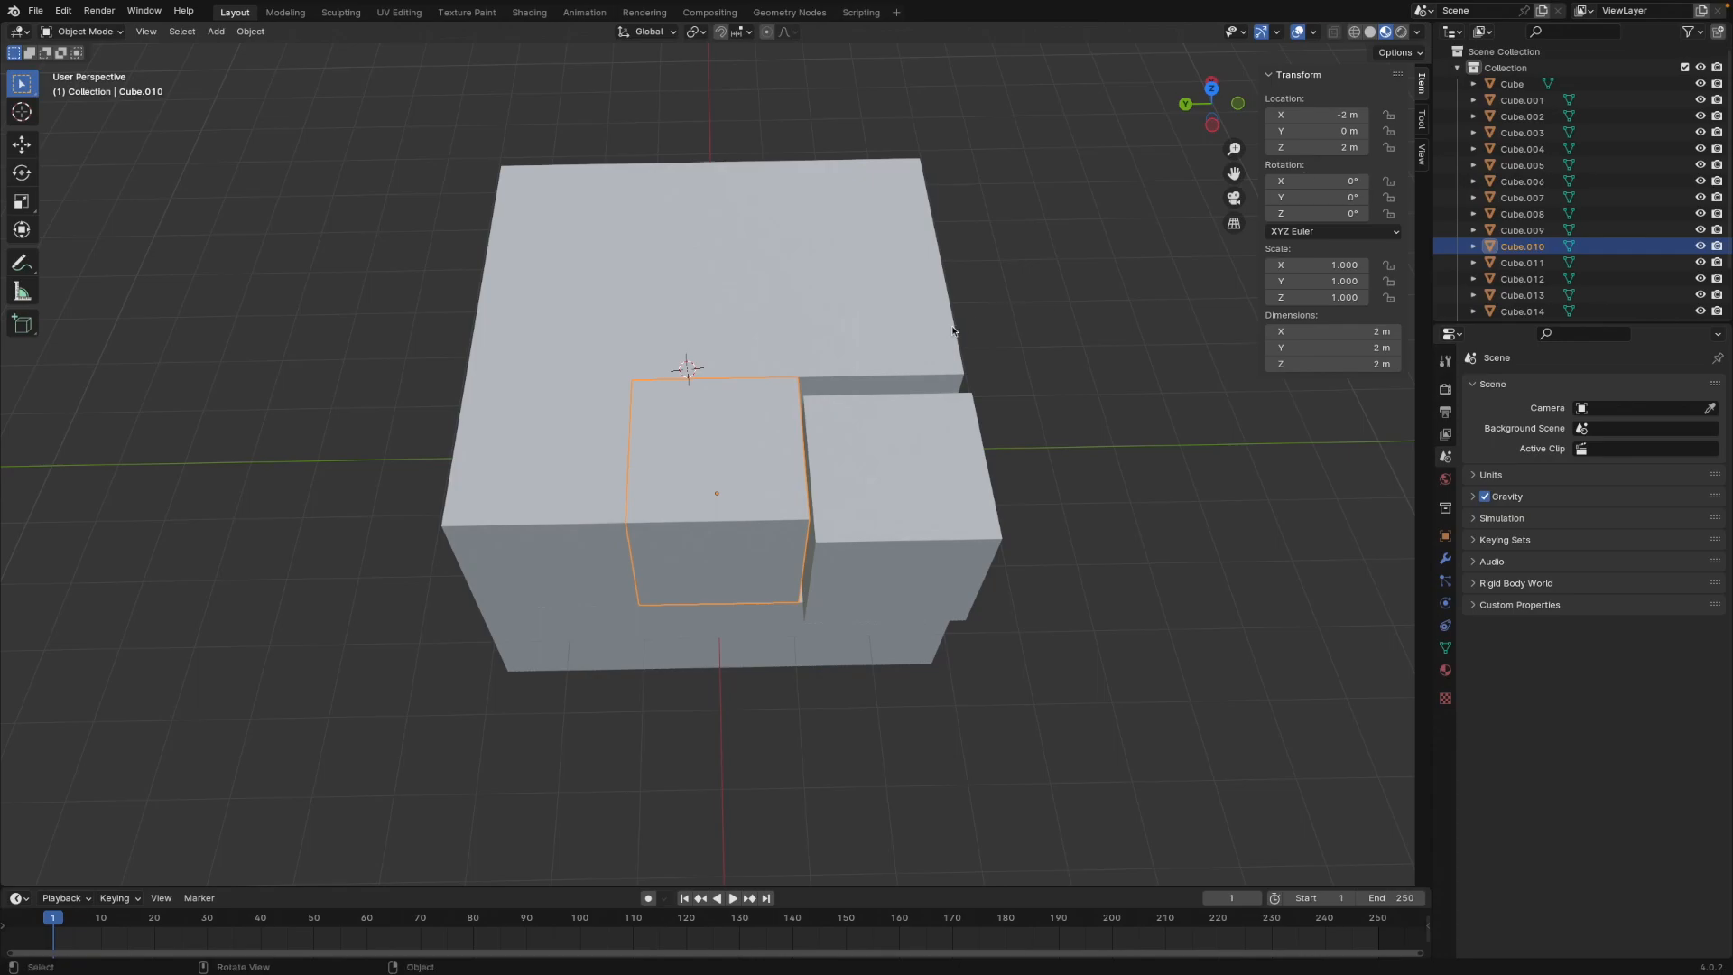
Step: Align the second layer's last protruding corner cube by setting its location to X -2 m, Y -2 m, Z 2 m
left_click(896, 404)
left_click(1310, 115)
type("2")
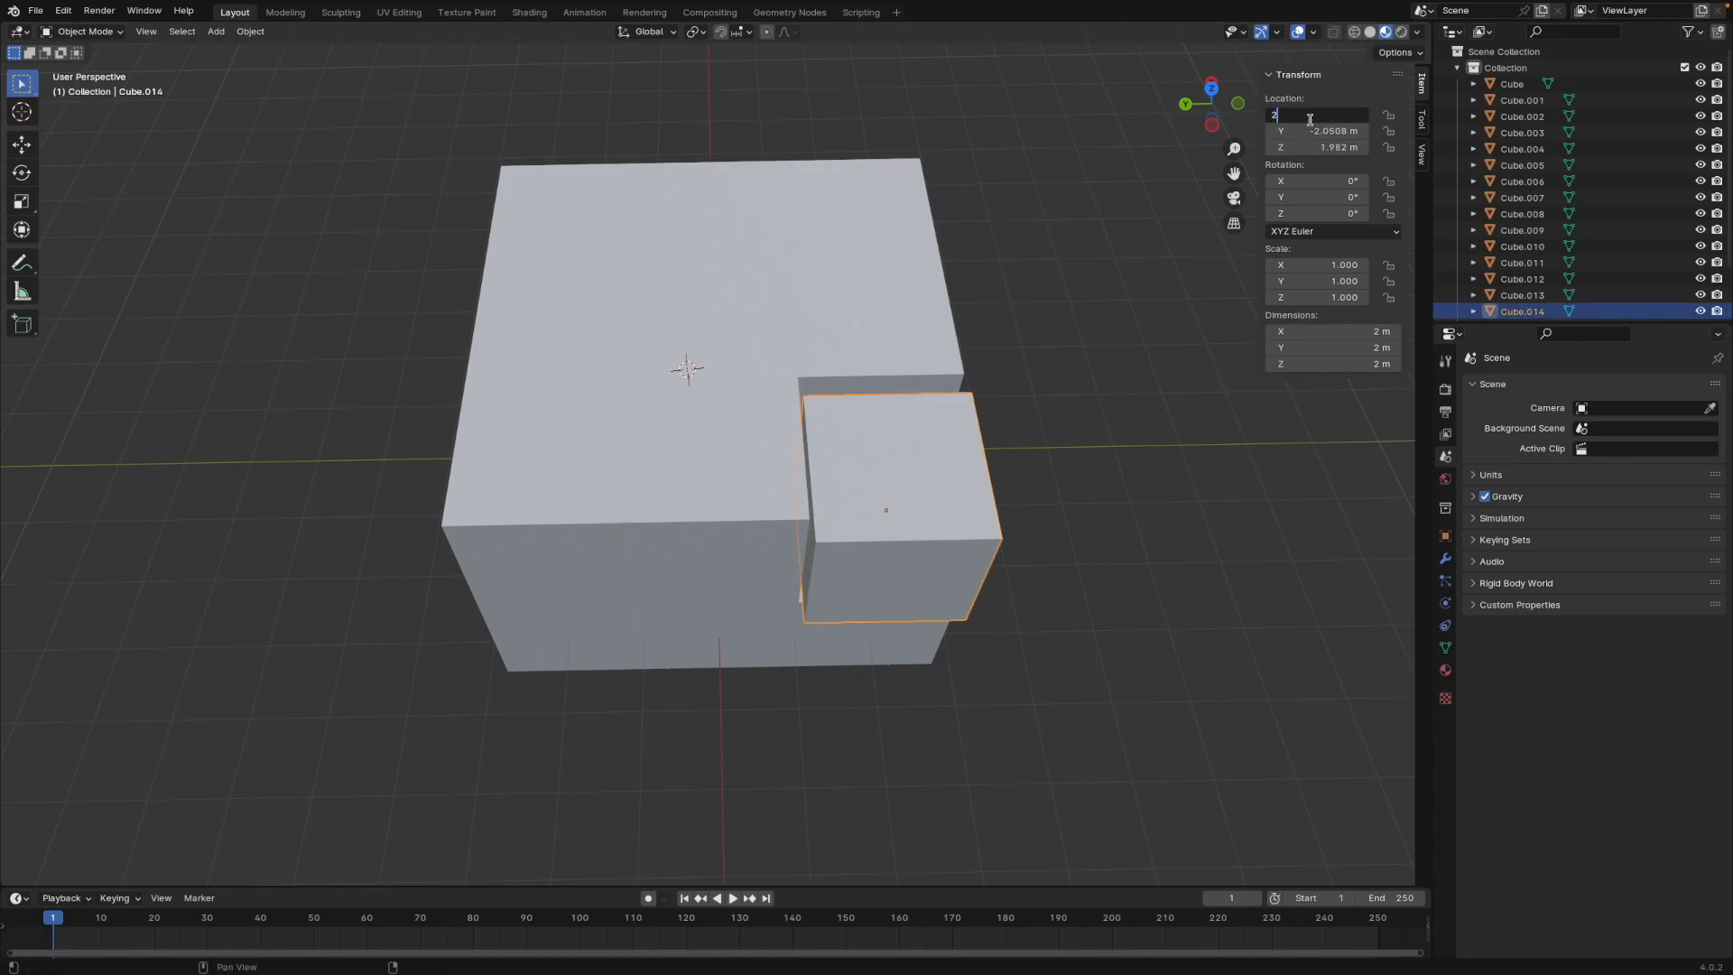
key("Return")
left_click(1337, 141)
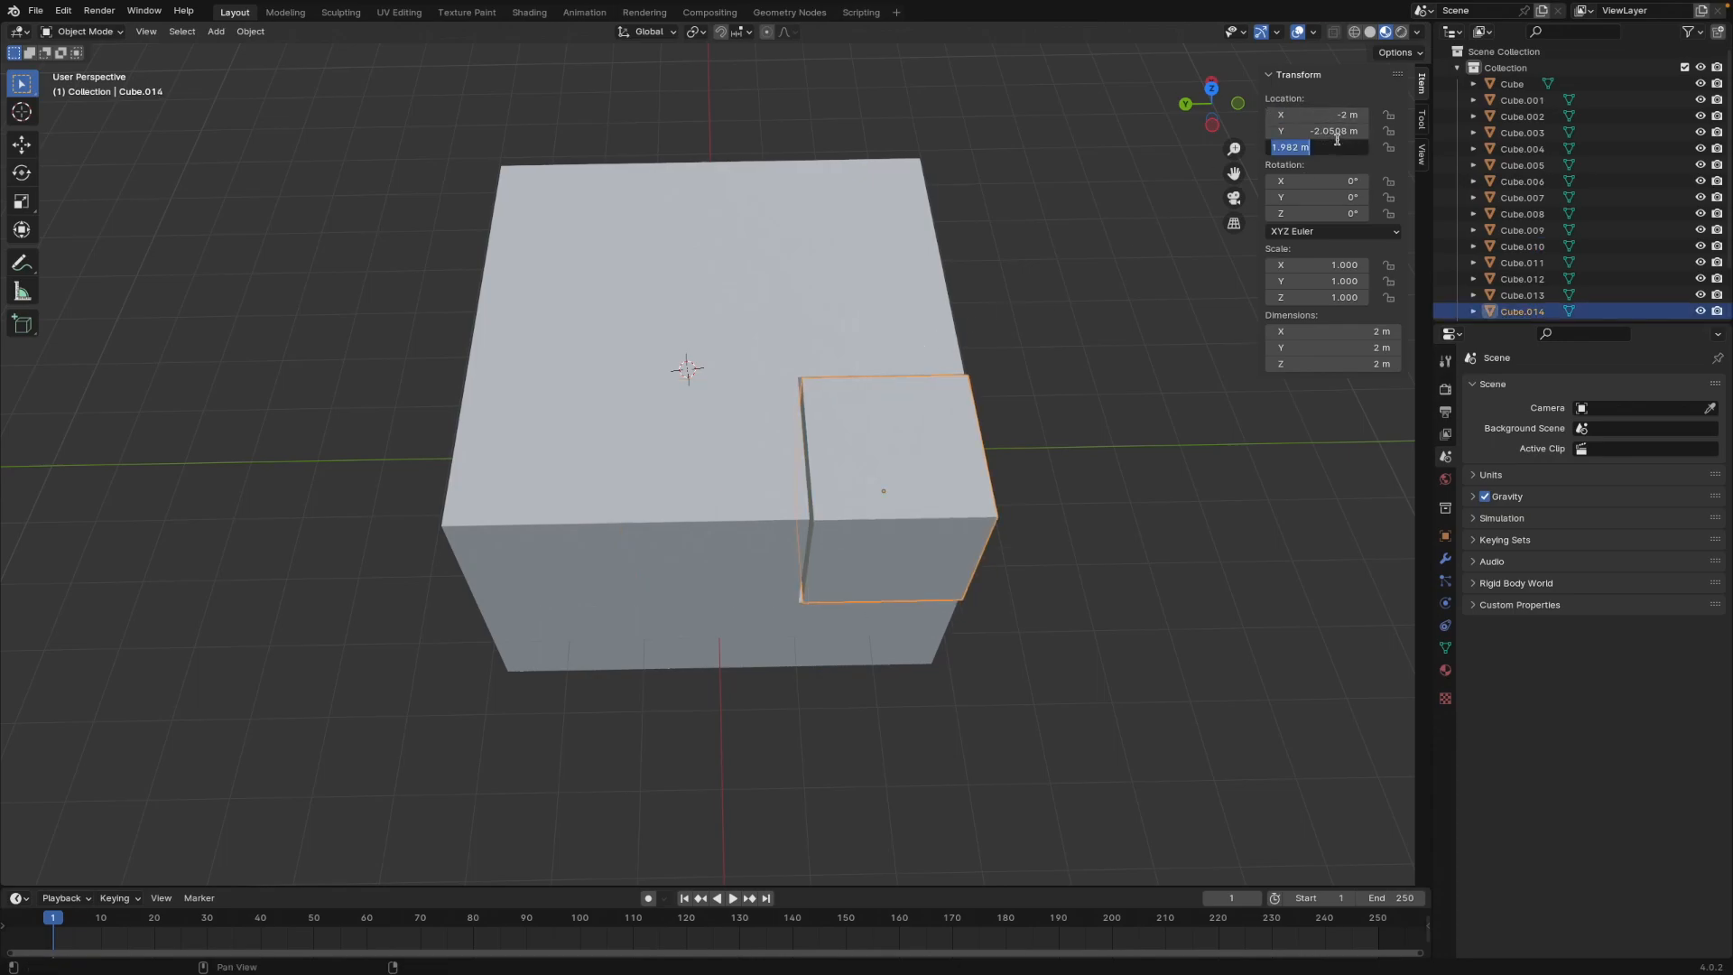
type("2")
key("Return")
left_click(1341, 132)
type("-2")
key("Return")
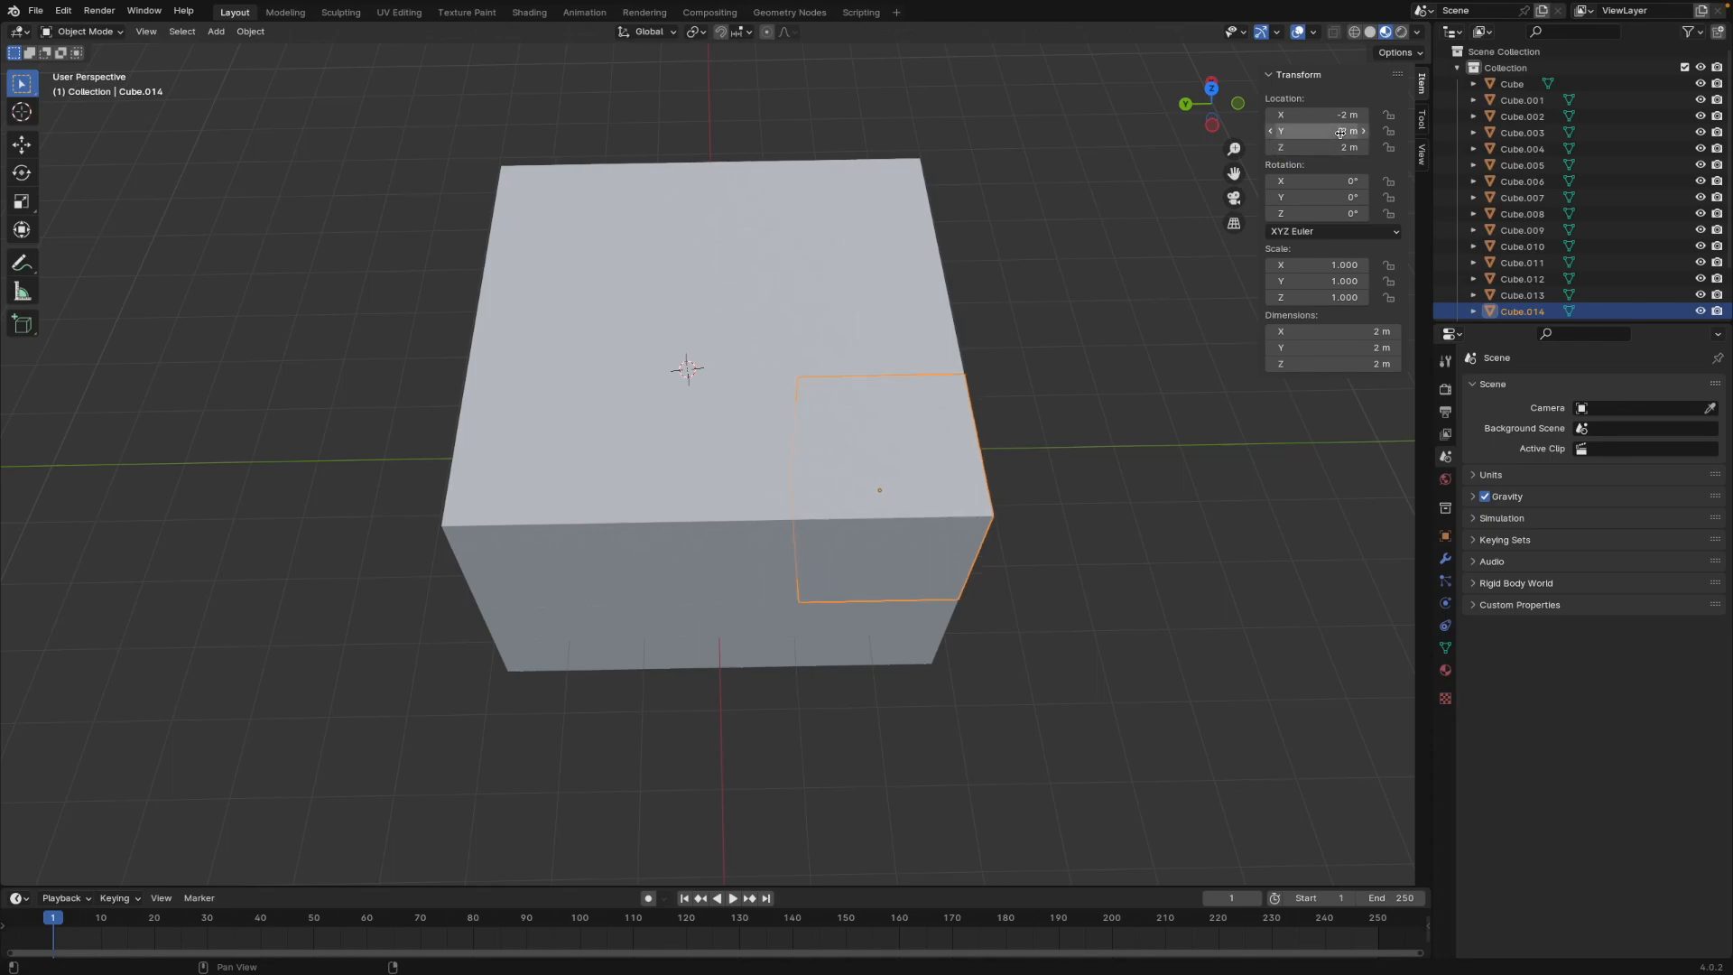
Step: Select all nine cubes of the second layer and paste a copy of them in place
left_click(1125, 342)
middle_click_drag(1129, 344, 1134, 271)
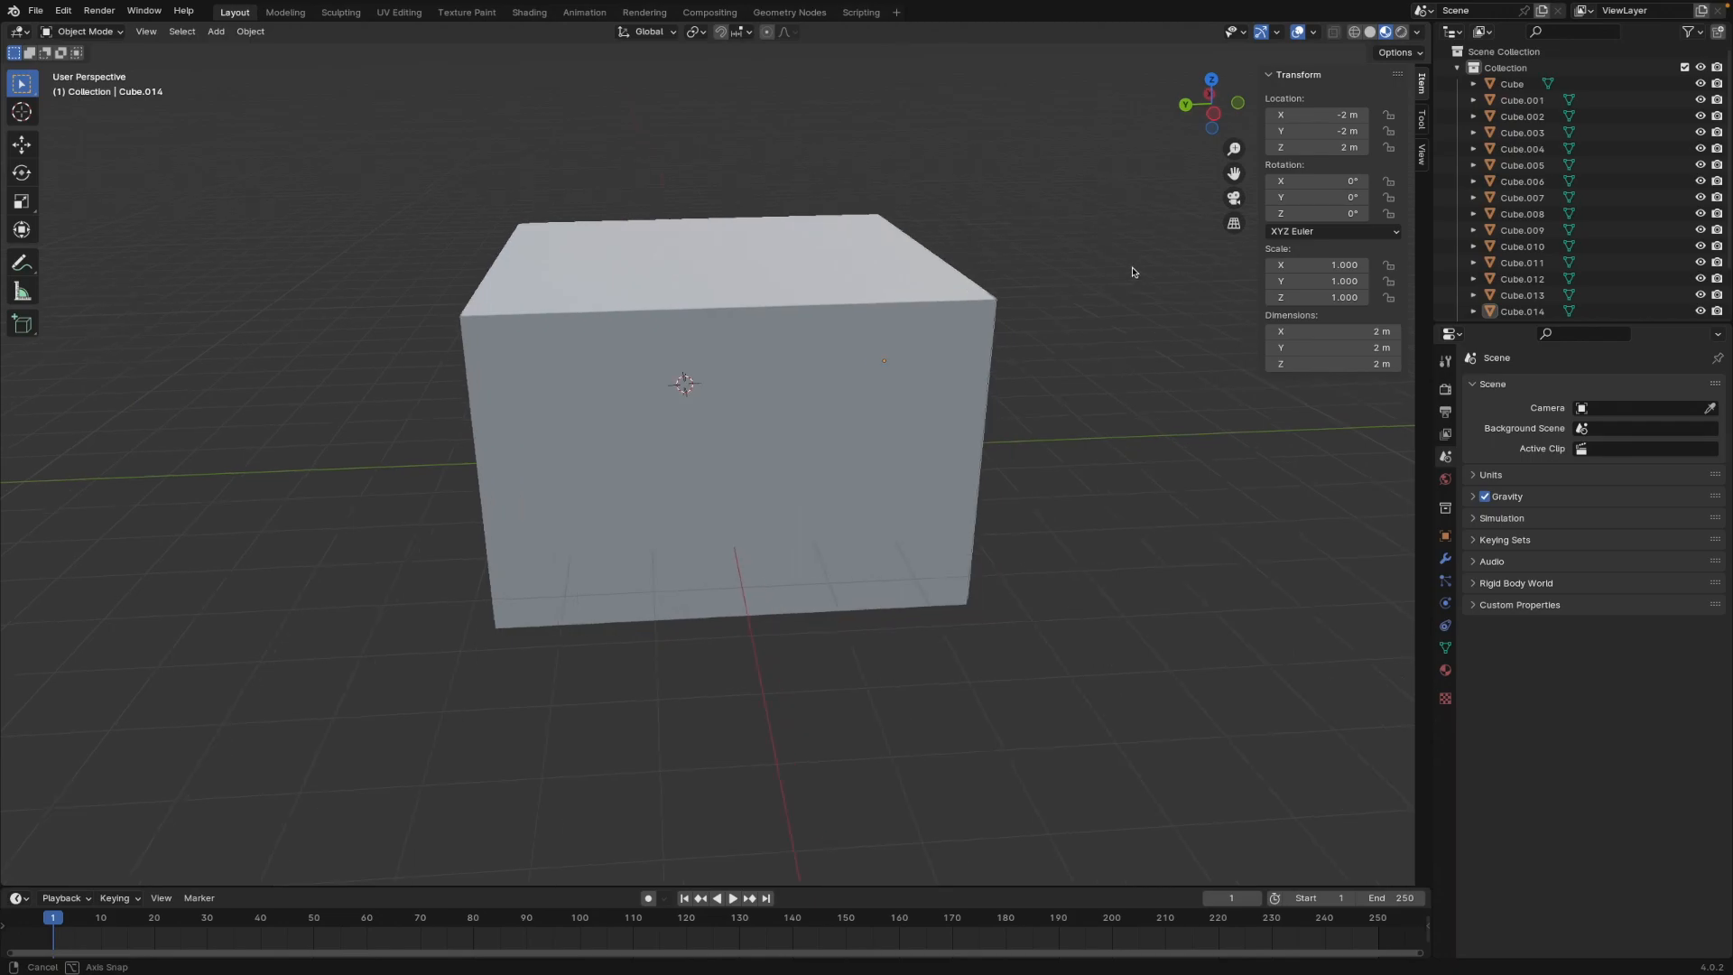
left_click_drag(449, 187, 1080, 327)
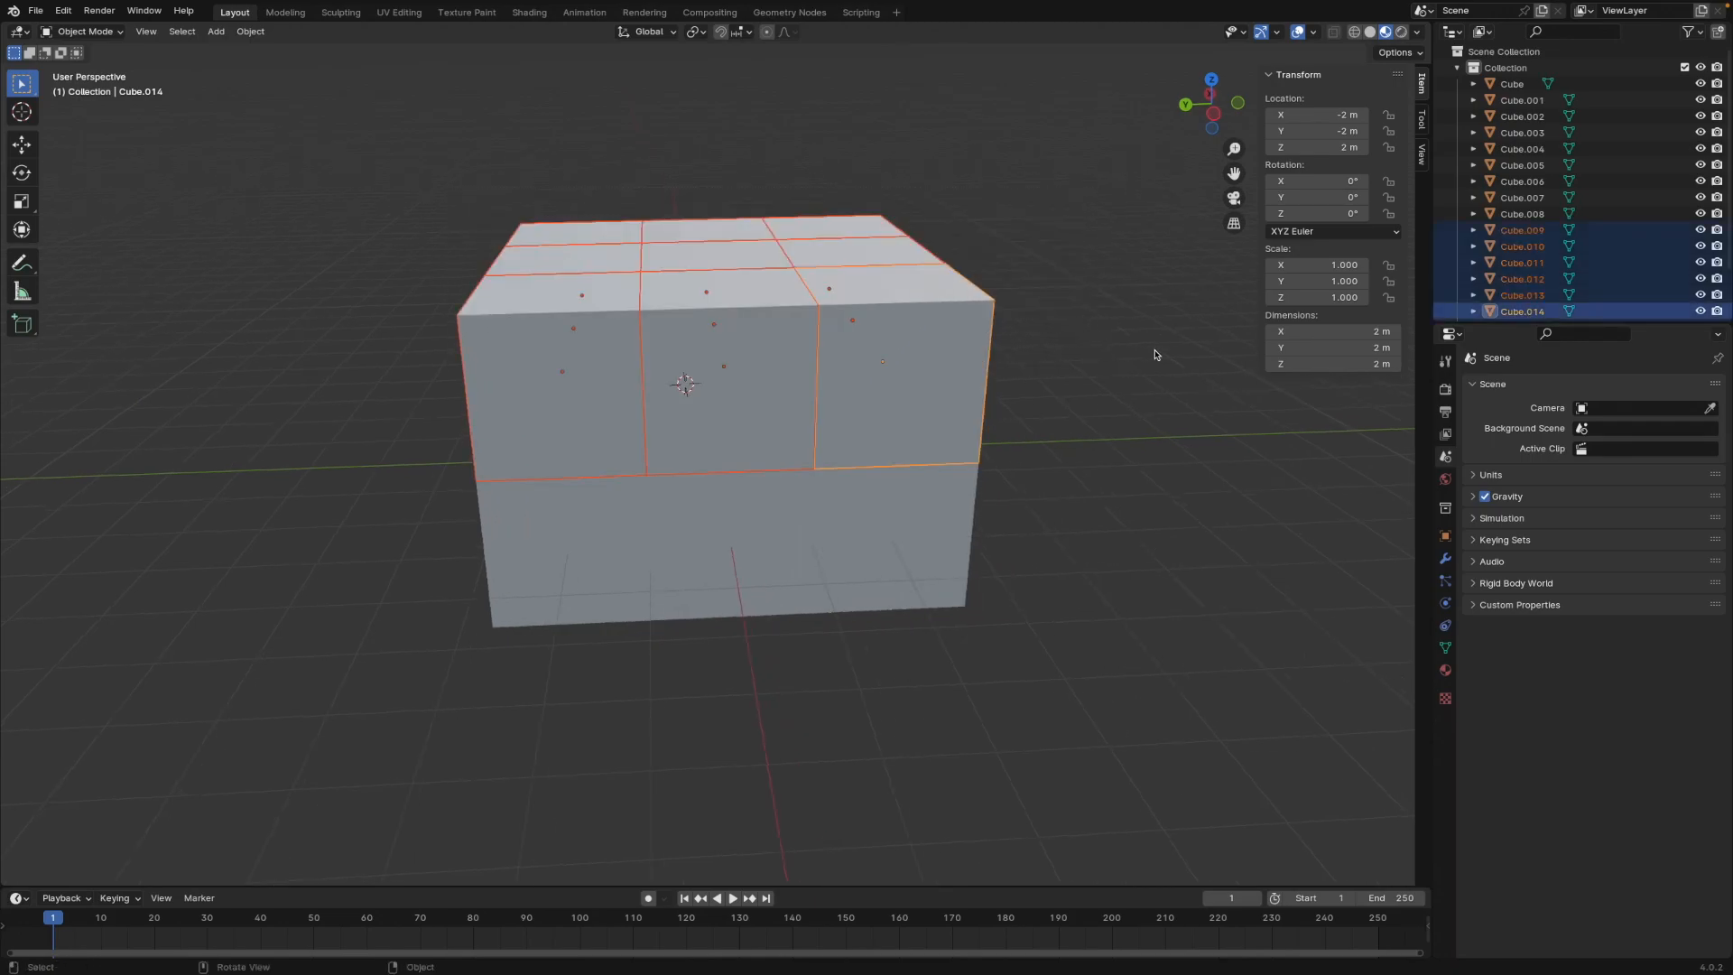
key("ctrl+c")
key("ctrl+v")
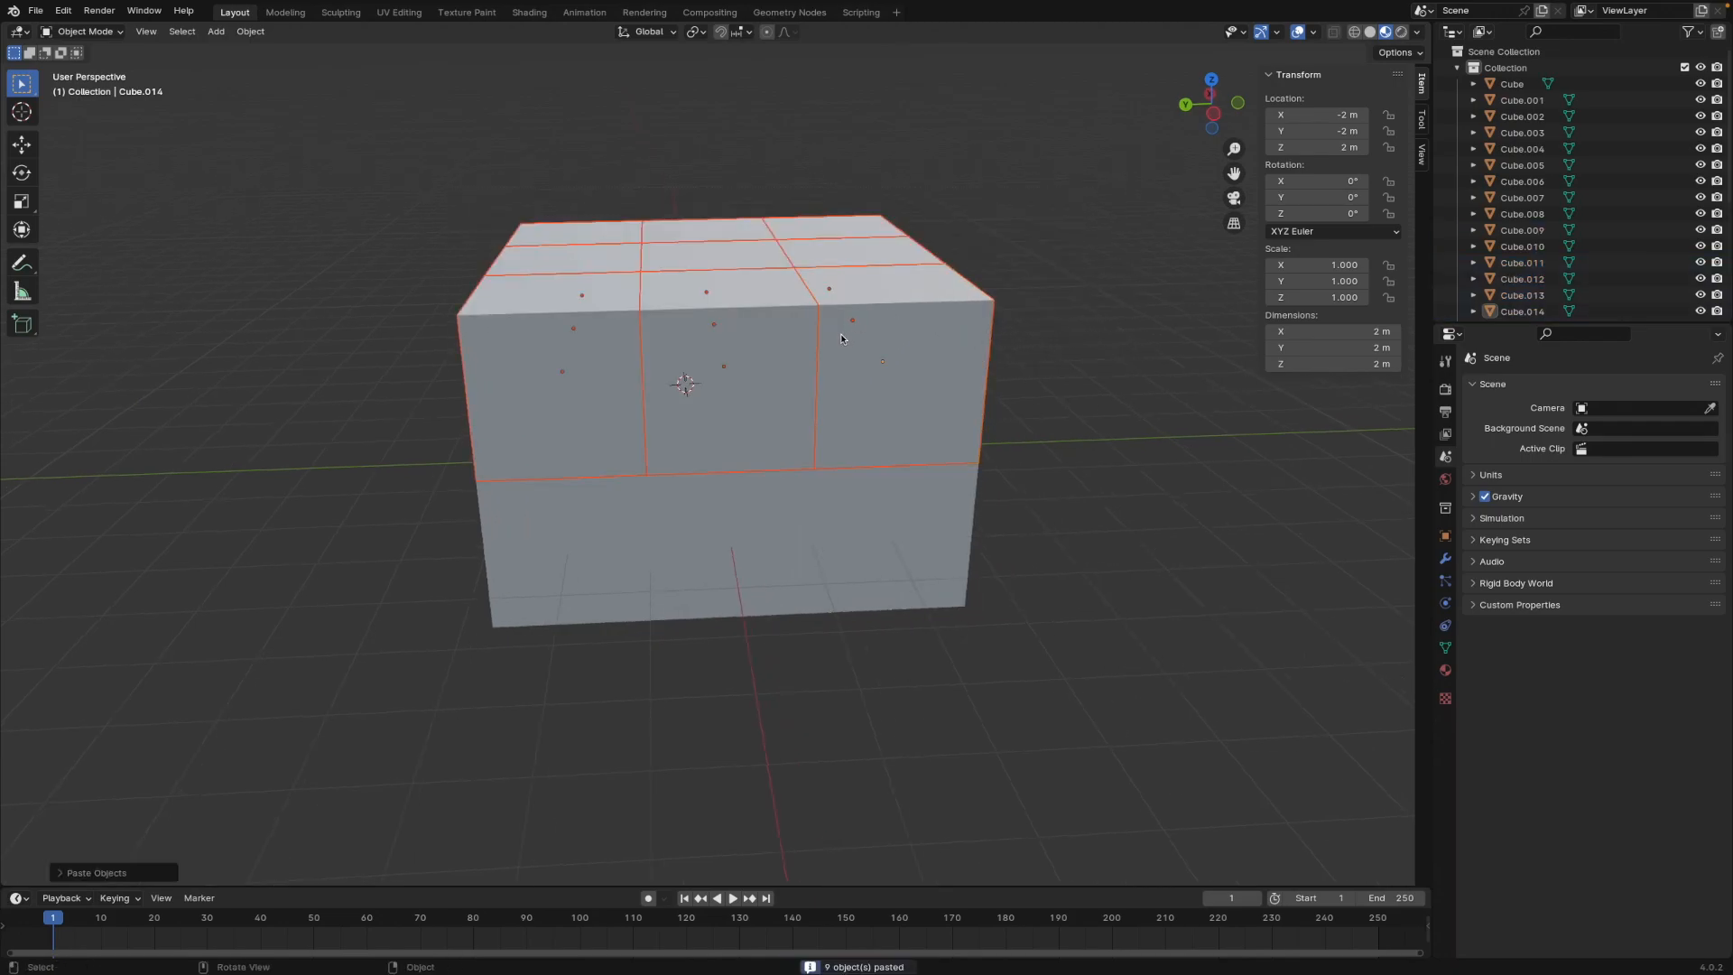
Step: Move the pasted nine-cube layer up about 2 m and line it up over the second layer, then deselect it
key("g")
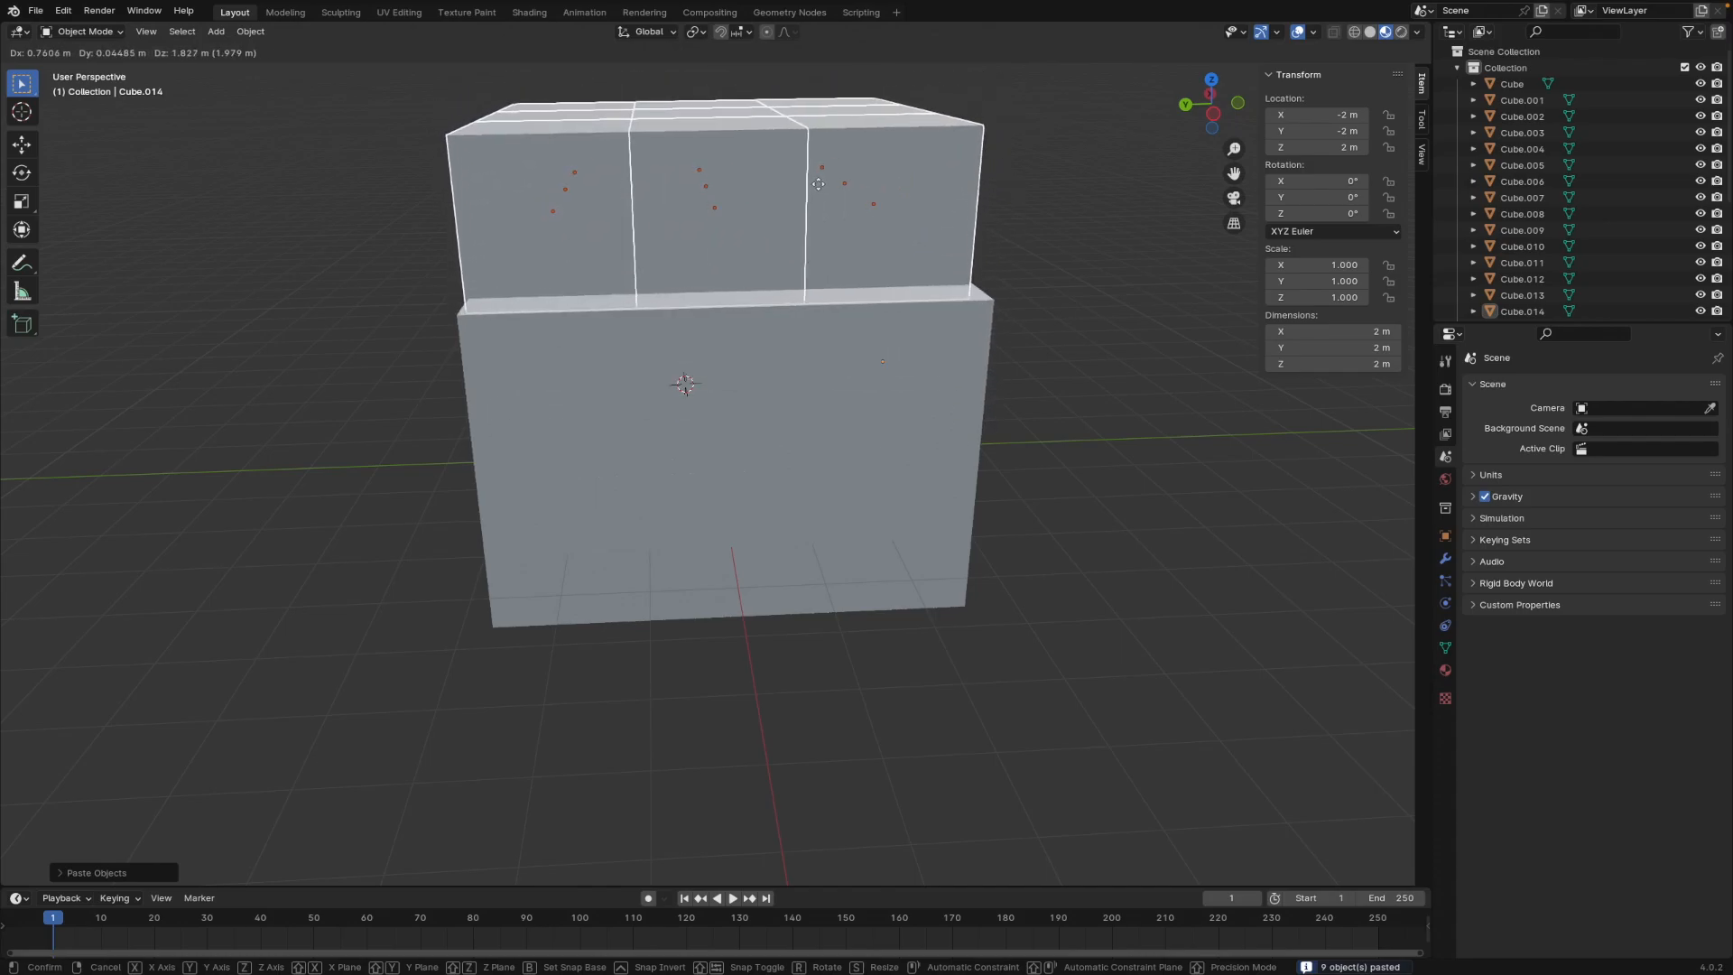
left_click(825, 171)
middle_click_drag(1160, 188, 910, 191)
key("g")
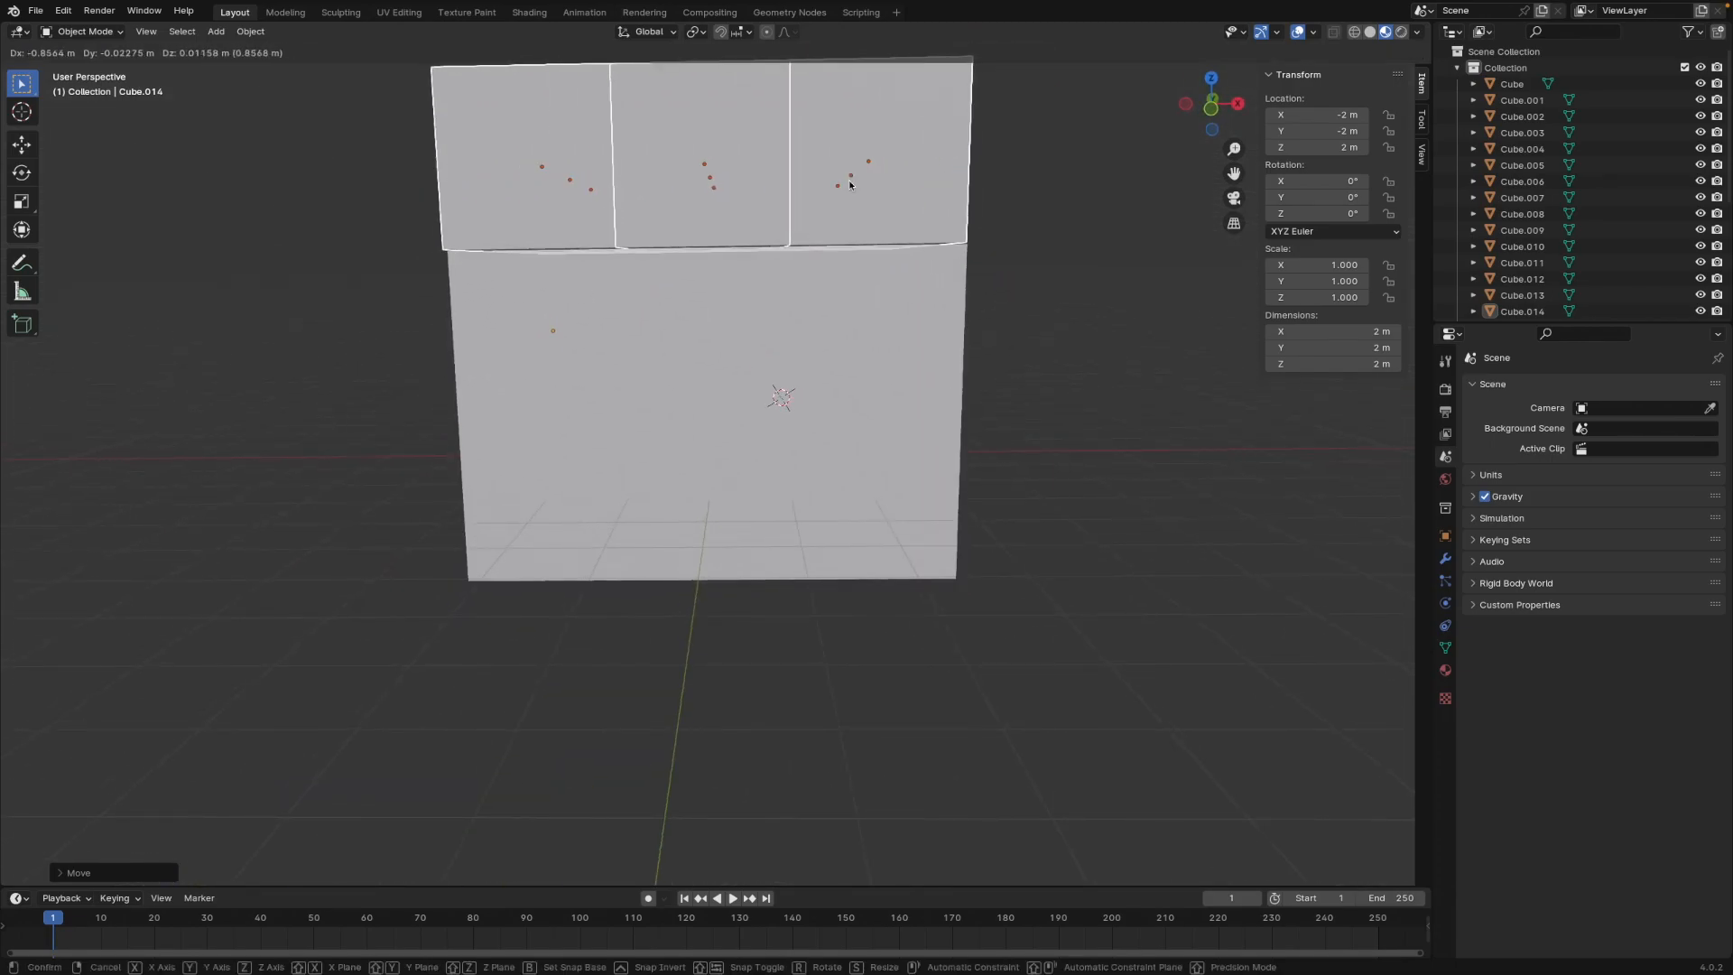
left_click(845, 180)
left_click(1043, 243)
Step: Align the third layer's corner cube on the negative X, negative Y side by setting its location to X -2 m, Y -2 m
middle_click_drag(1043, 242, 1060, 430)
left_click(947, 486)
left_click(1333, 115)
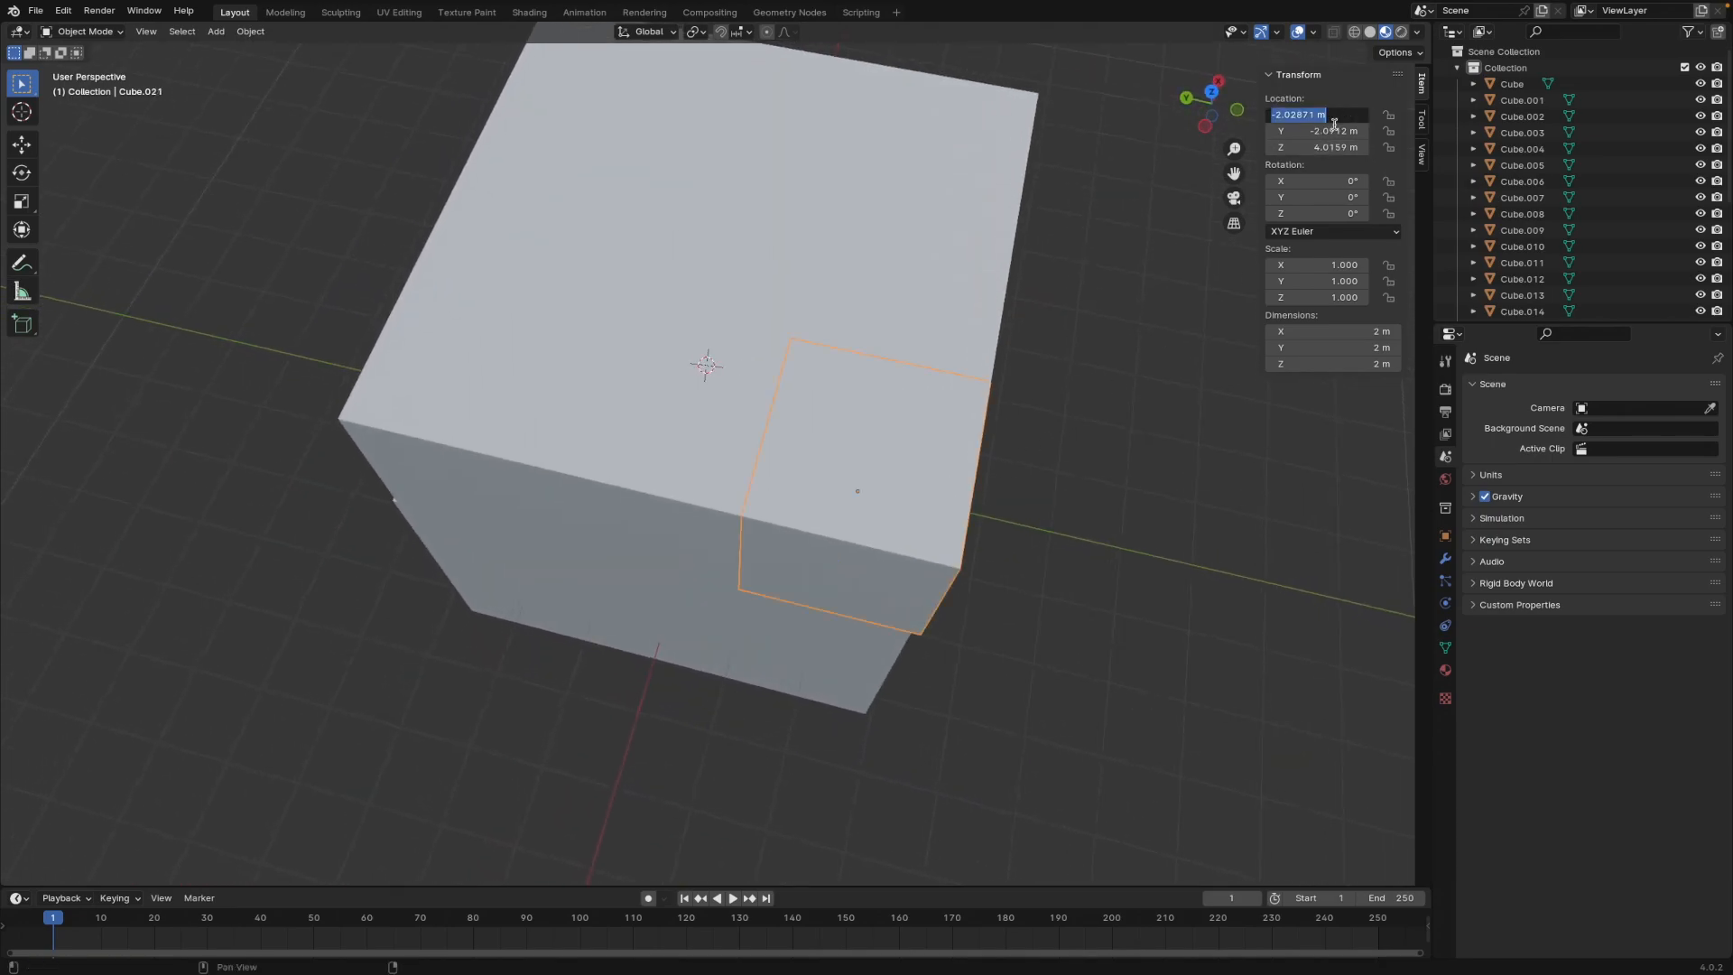
type("-2")
key("Return")
left_click(1328, 132)
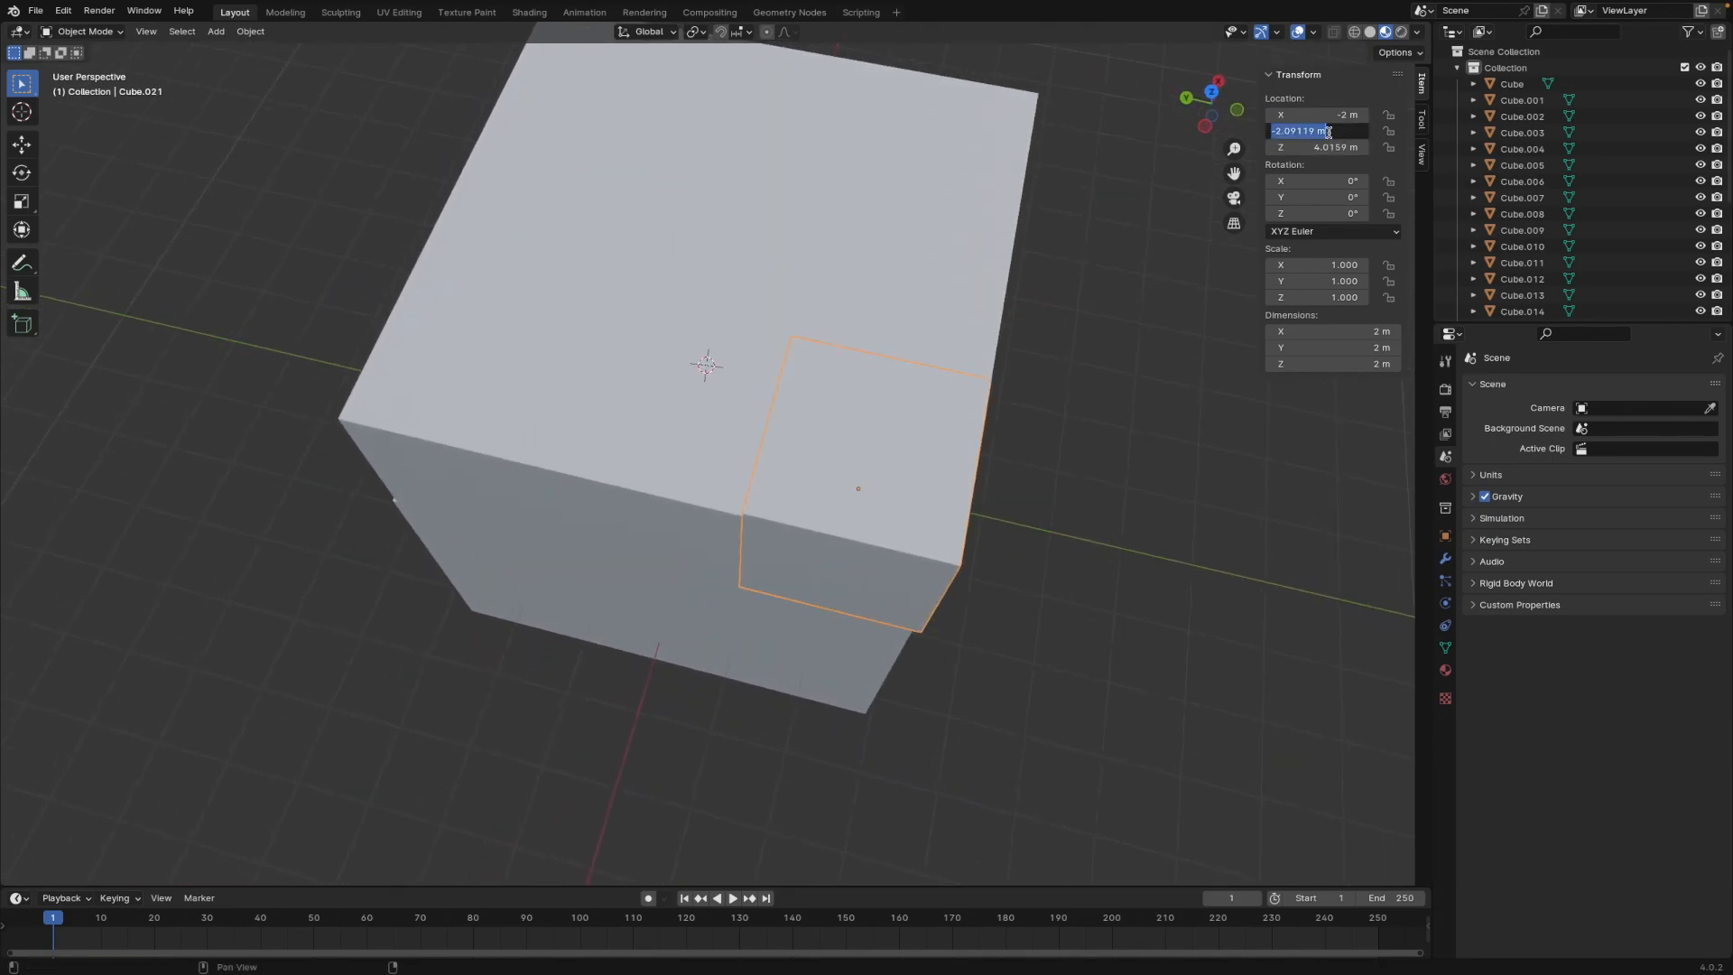
type("-2")
key("Return")
left_click(1328, 148)
key("Escape")
Step: Align the third layer's middle cube on the negative X side by setting its location to X -2 m, Y 0 m, Z 4 m
left_click(640, 380)
left_click(1336, 134)
double_click(1325, 115)
type("-2")
key("Return")
double_click(1324, 147)
type("4")
key("Return")
Step: Align the third layer's corner cube on the negative X, positive Y side by setting its location to X -2 m, Y 2 m, Z 4 m
left_click(547, 349)
double_click(1325, 115)
type("-2")
key("Return")
double_click(1321, 132)
type("2")
key("Return")
double_click(1324, 147)
type("4")
key("Return")
Step: Align the third layer's middle cube on the negative Y side by setting its location to X 0 m, Y -2 m, Z 4 m
left_click(886, 257)
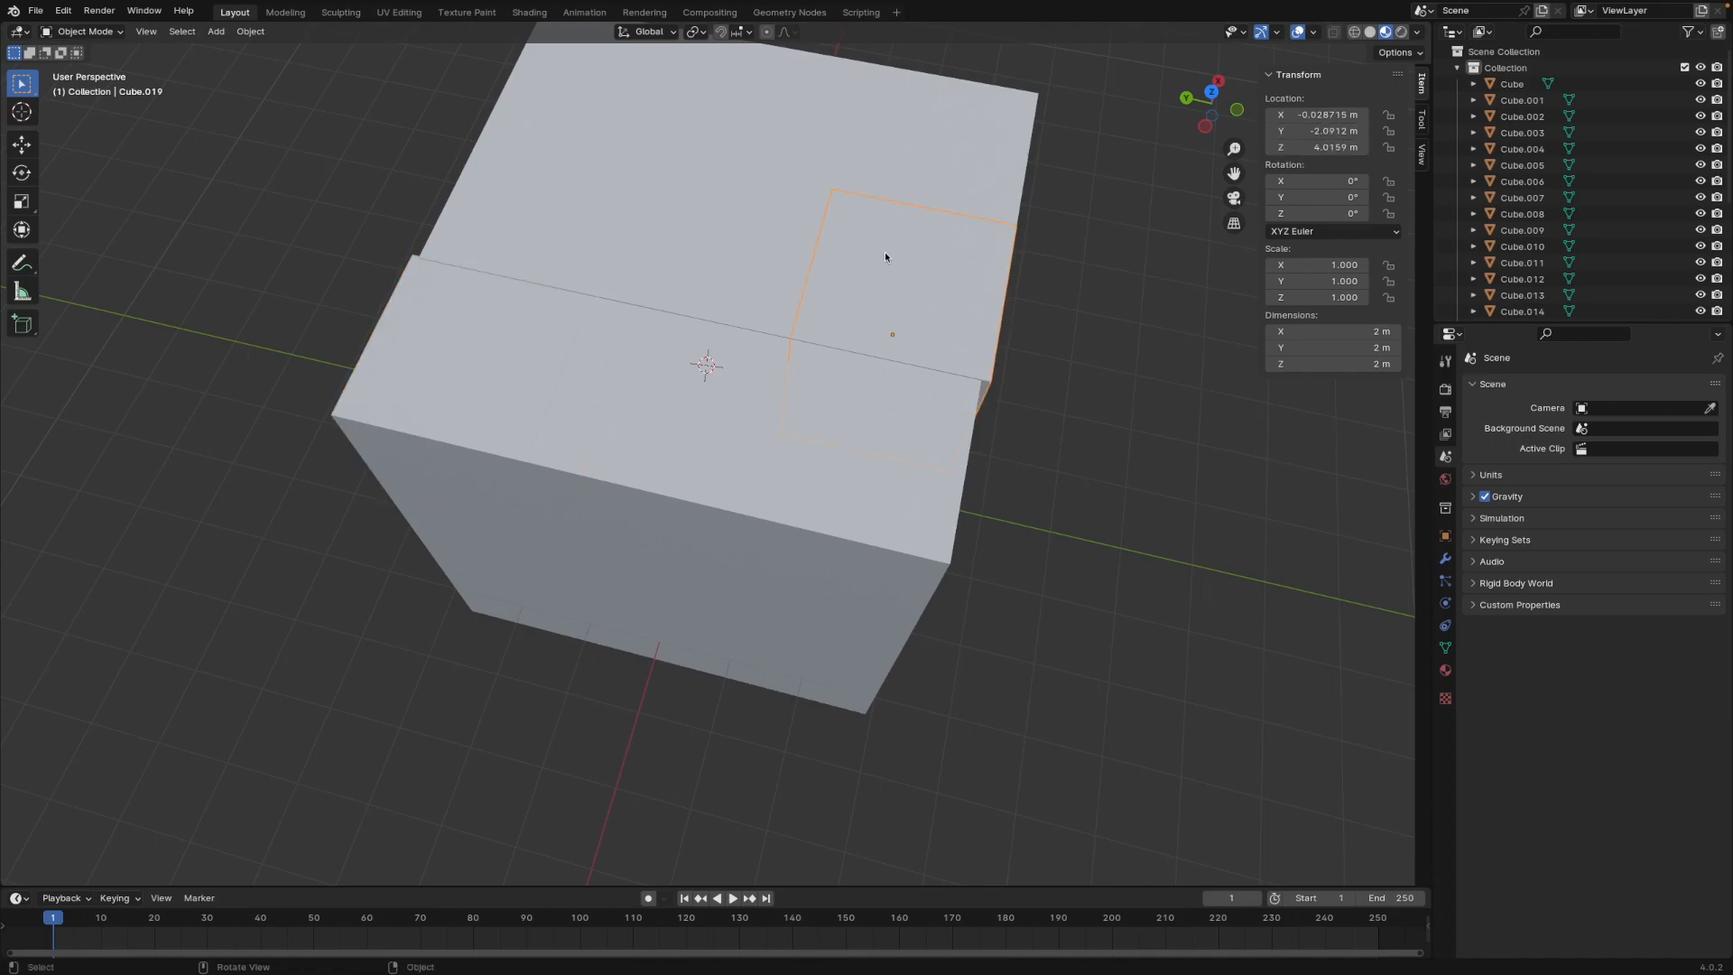
double_click(1324, 115)
type("0")
key("Return")
double_click(1328, 132)
type("-2")
key("Return")
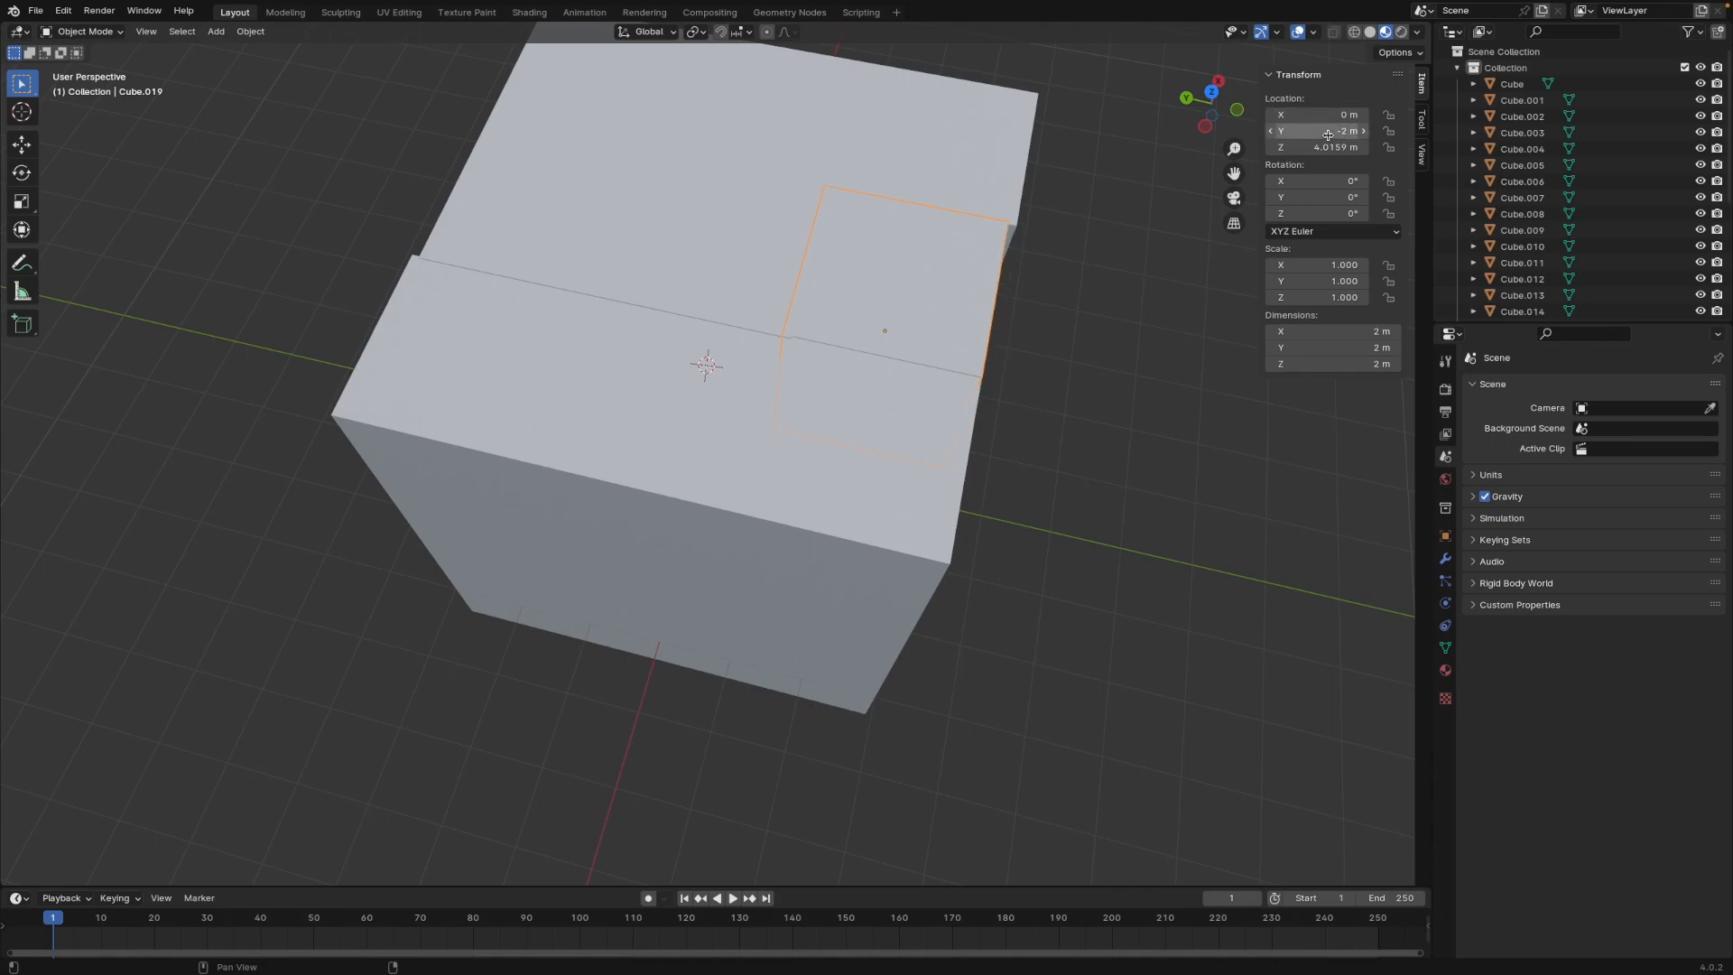
double_click(1318, 147)
key("Return")
Step: Align the centre cube of the third layer by setting its location to X 0 m, Y 0 m, Z 4 m
left_click(669, 215)
double_click(1327, 115)
type("0")
key("Return")
double_click(1313, 131)
type("0")
key("Return")
double_click(1308, 148)
key("Return")
Step: Align the third layer's middle cube on the positive Y side by setting its location to X 0 m, Y 2 m, Z 4 m
left_click(558, 140)
double_click(1315, 115)
type("0")
key("Return")
double_click(1321, 130)
type("2")
key("Return")
double_click(1321, 147)
type("4")
key("Return")
Step: Align the third layer's corner cube on the positive X, negative Y side by setting its location to X 2 m, Y -2 m, Z 4 m
left_click(1000, 137)
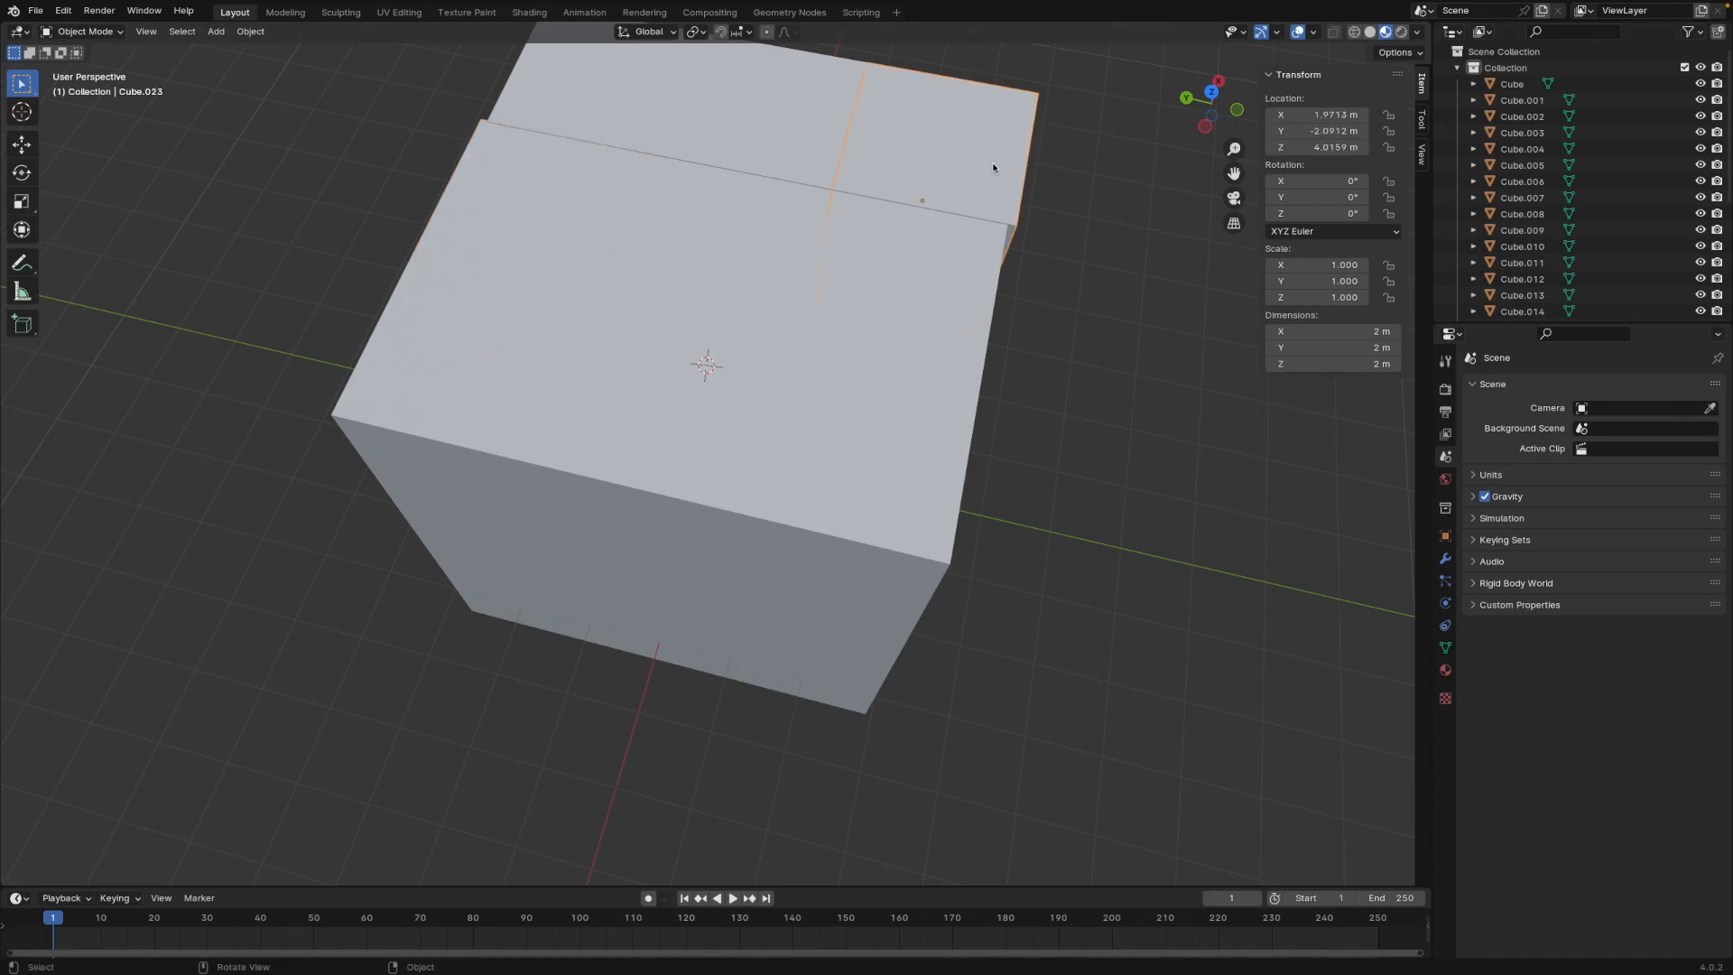
double_click(1328, 131)
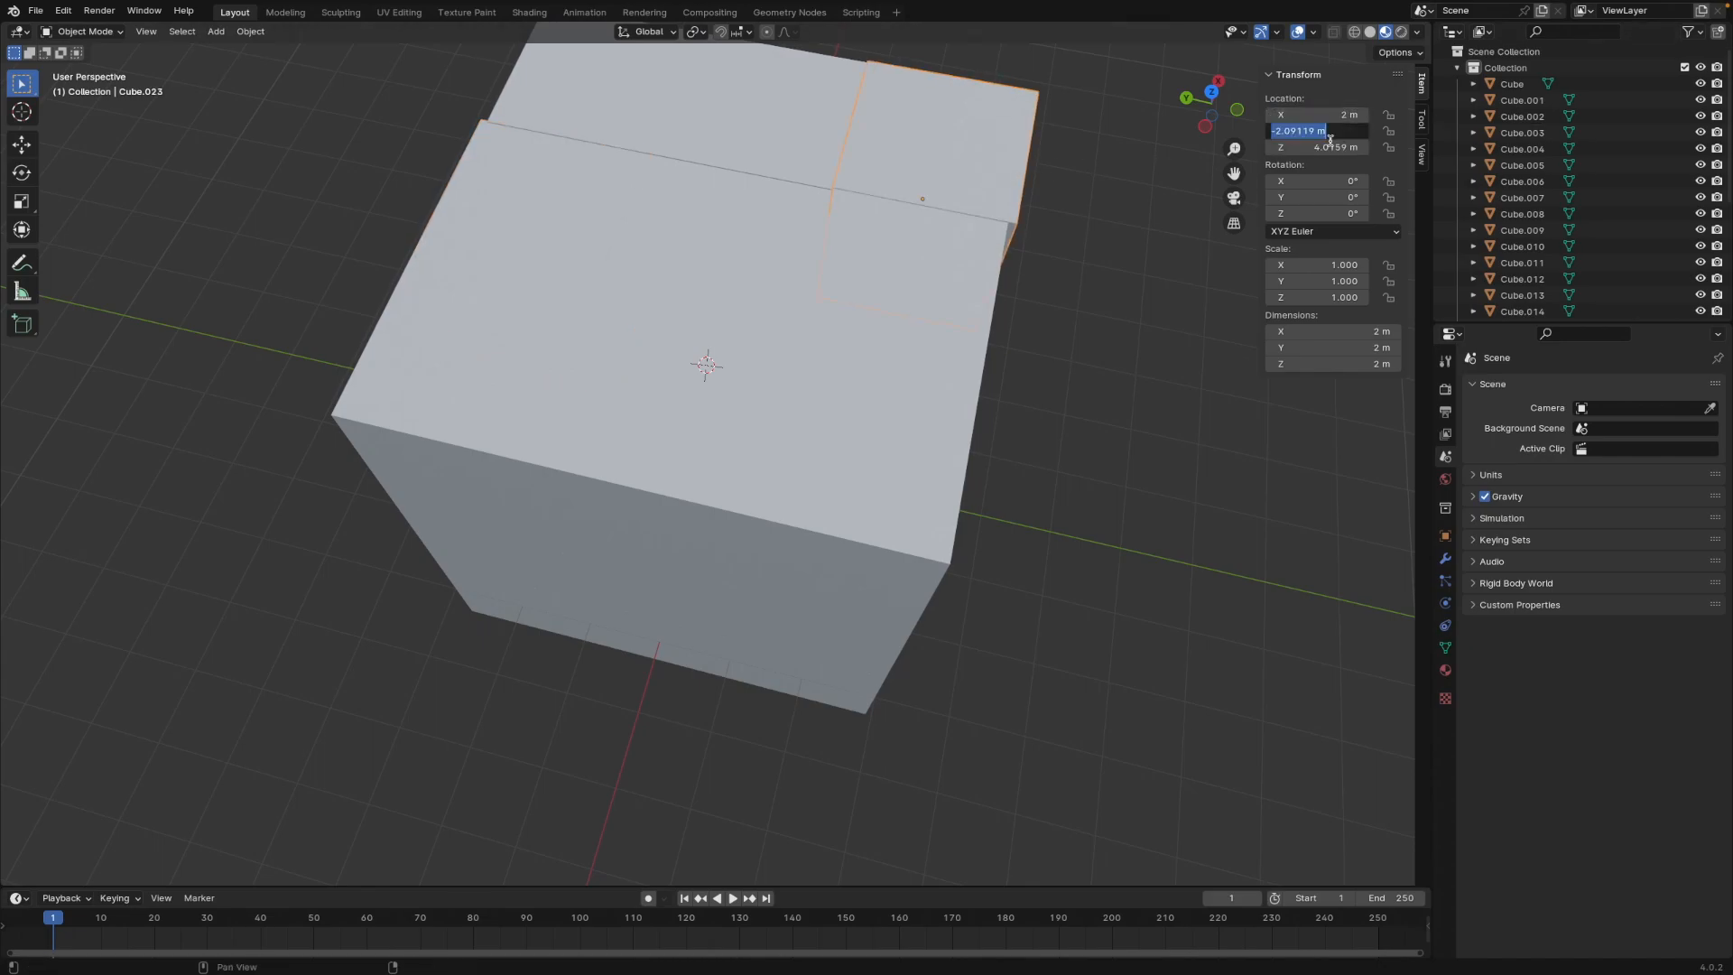
type("-2")
key("Return")
double_click(1336, 148)
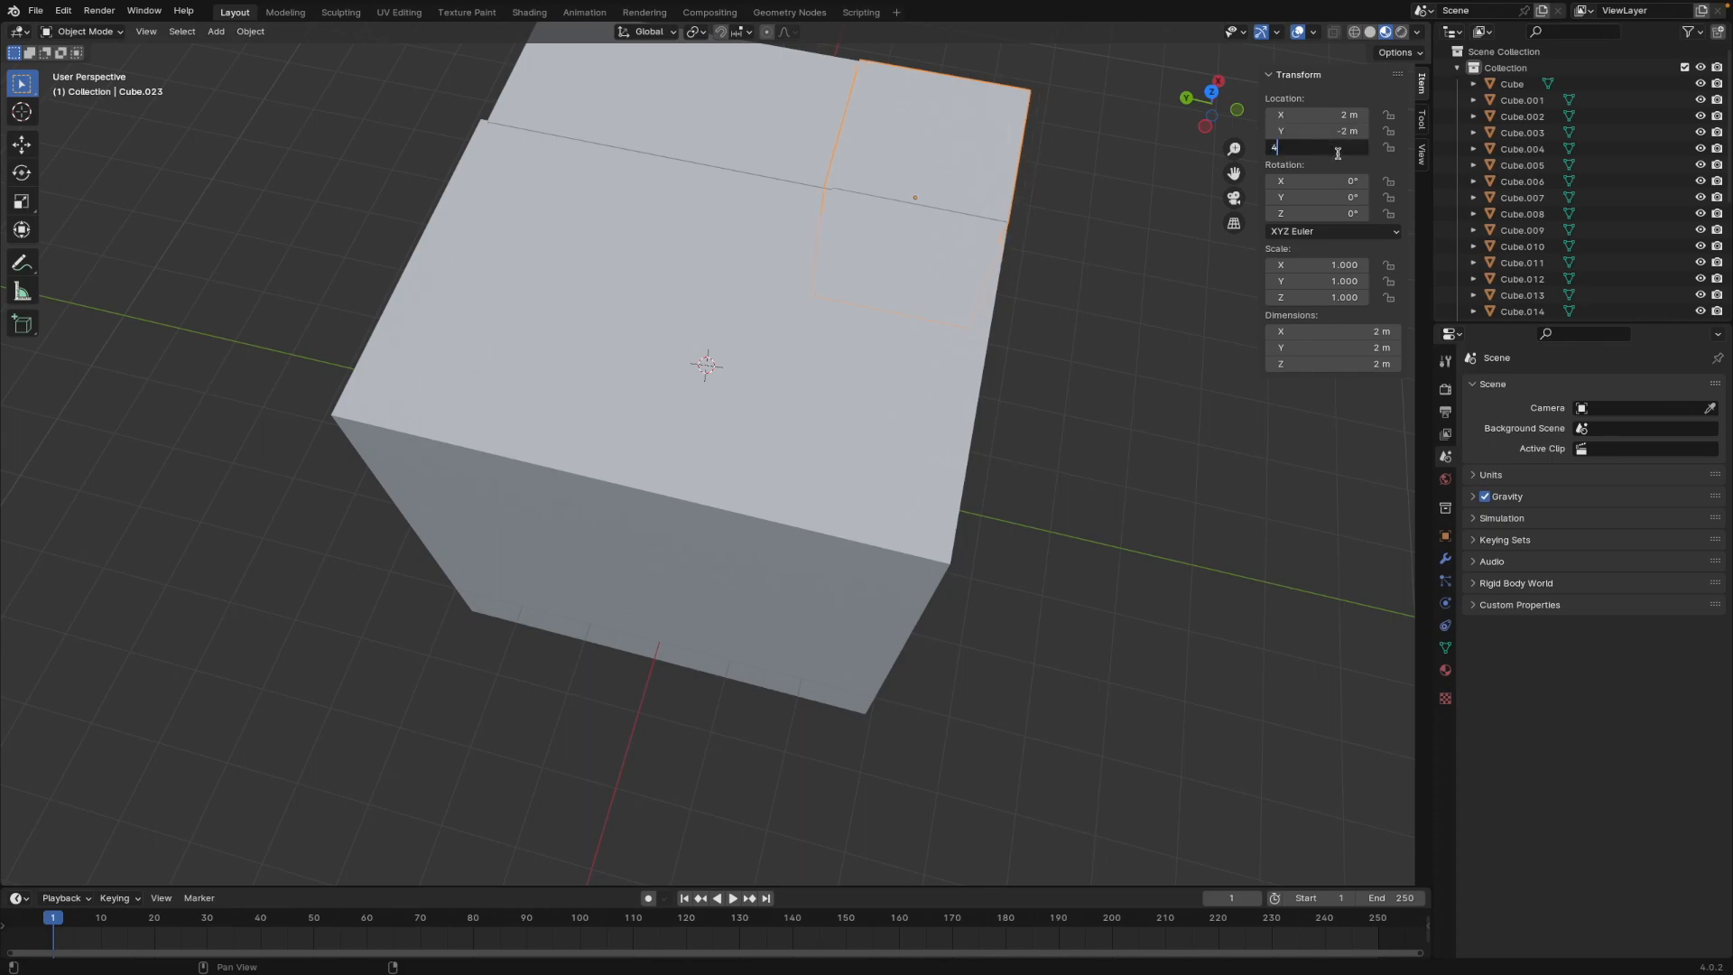
key("Return")
Step: Align the third layer's middle cube on the positive X side by setting its location to X 2 m, Y 0 m, Z 4 m
left_click(746, 148)
double_click(1338, 114)
type("2")
key("Return")
double_click(1314, 128)
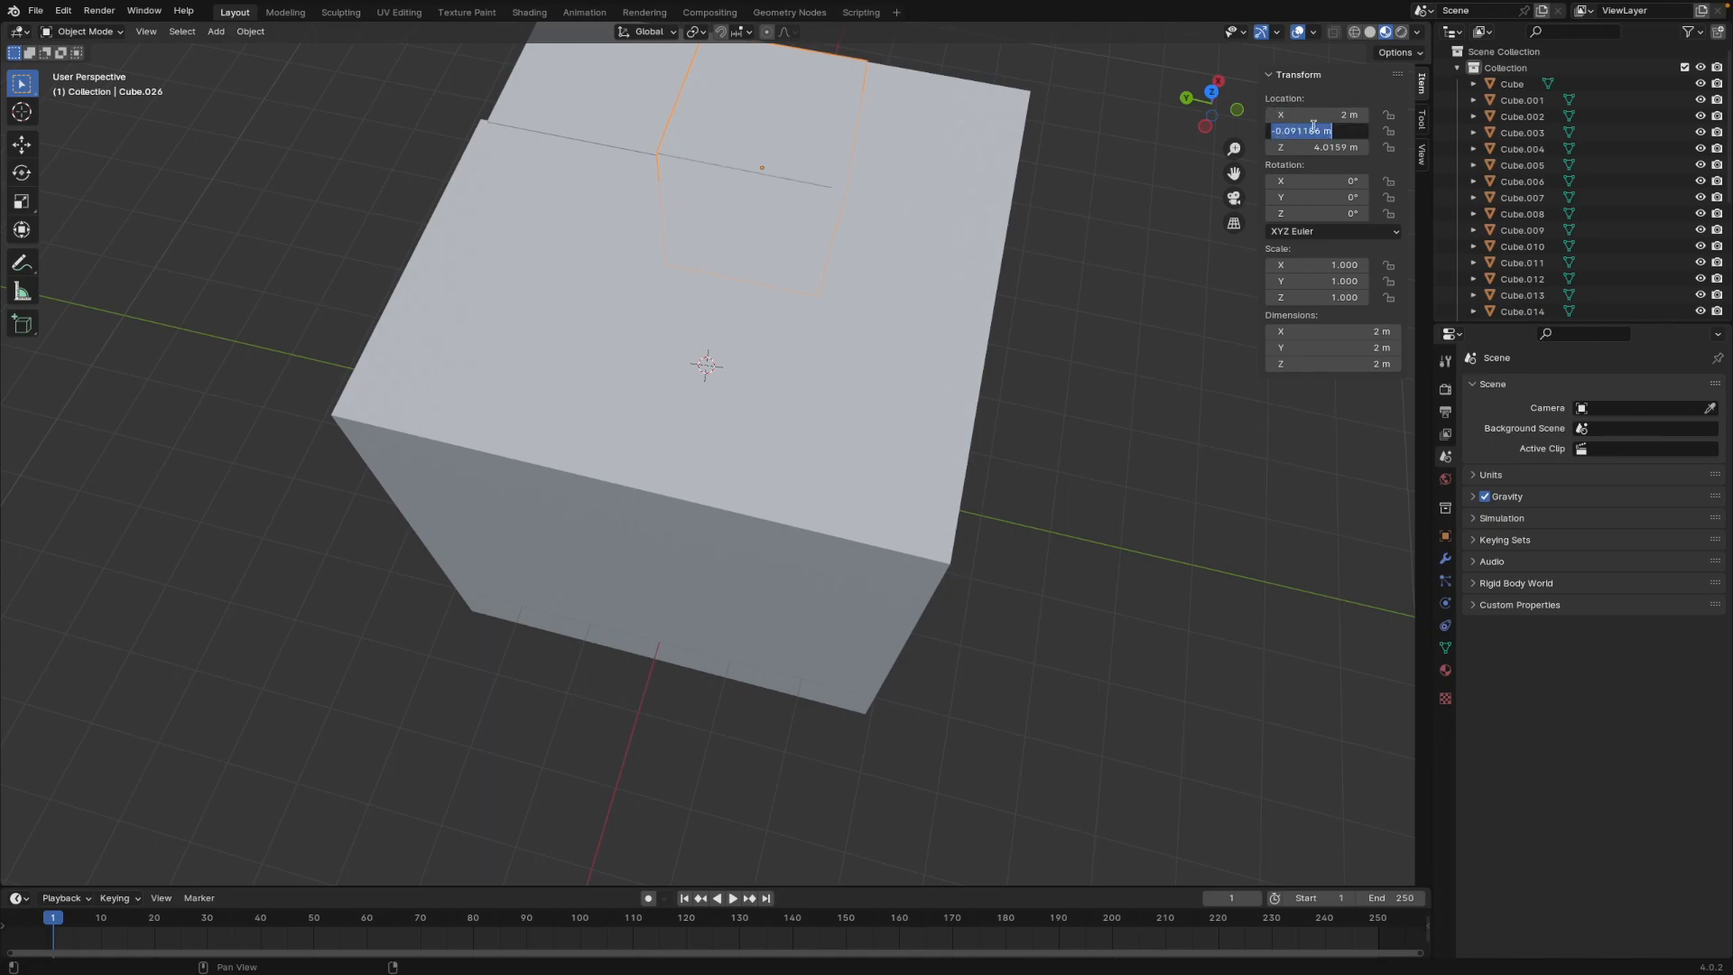
type("0")
key("Return")
double_click(1309, 147)
type("4")
key("Return")
Step: Align the third layer's corner cube on the positive X, positive Y side by setting its location to X 2 m, Y 2 m, Z 4 m
left_click(588, 146)
double_click(1319, 115)
type("2")
key("Return")
double_click(1315, 131)
type("2")
key("Return")
double_click(1321, 147)
type("4")
key("Return")
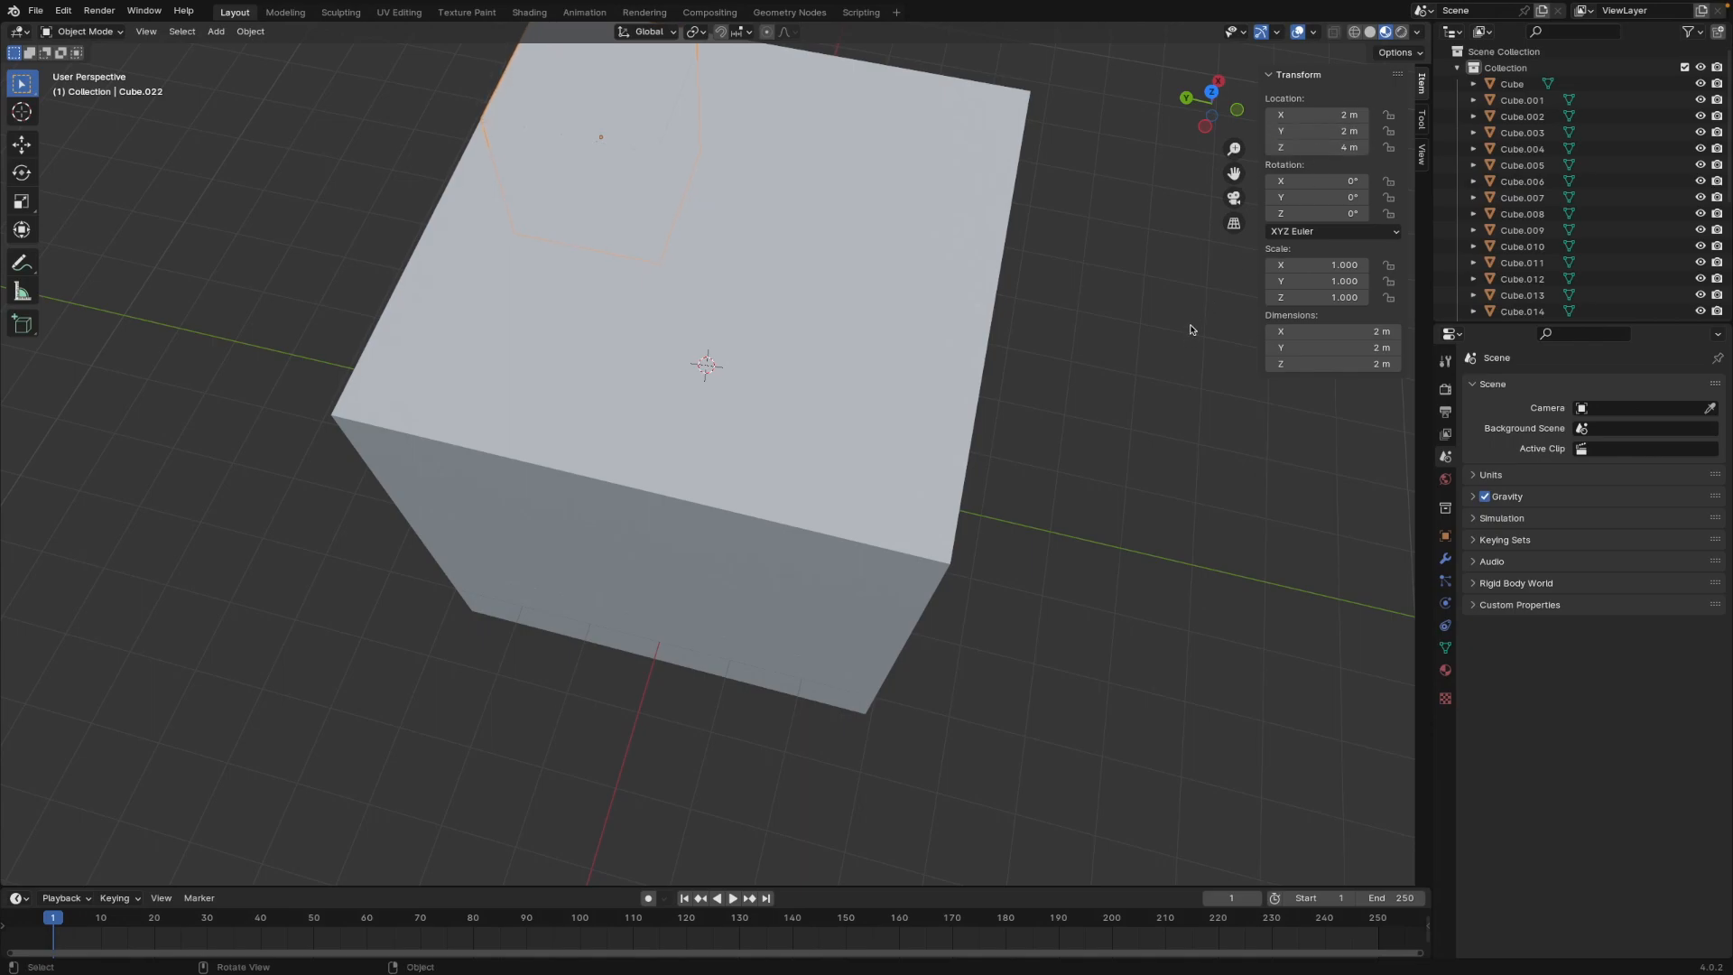
Step: Create a new material named Blue on the top corner cube on the positive X, positive Y side
middle_click_drag(1189, 325, 1010, 268)
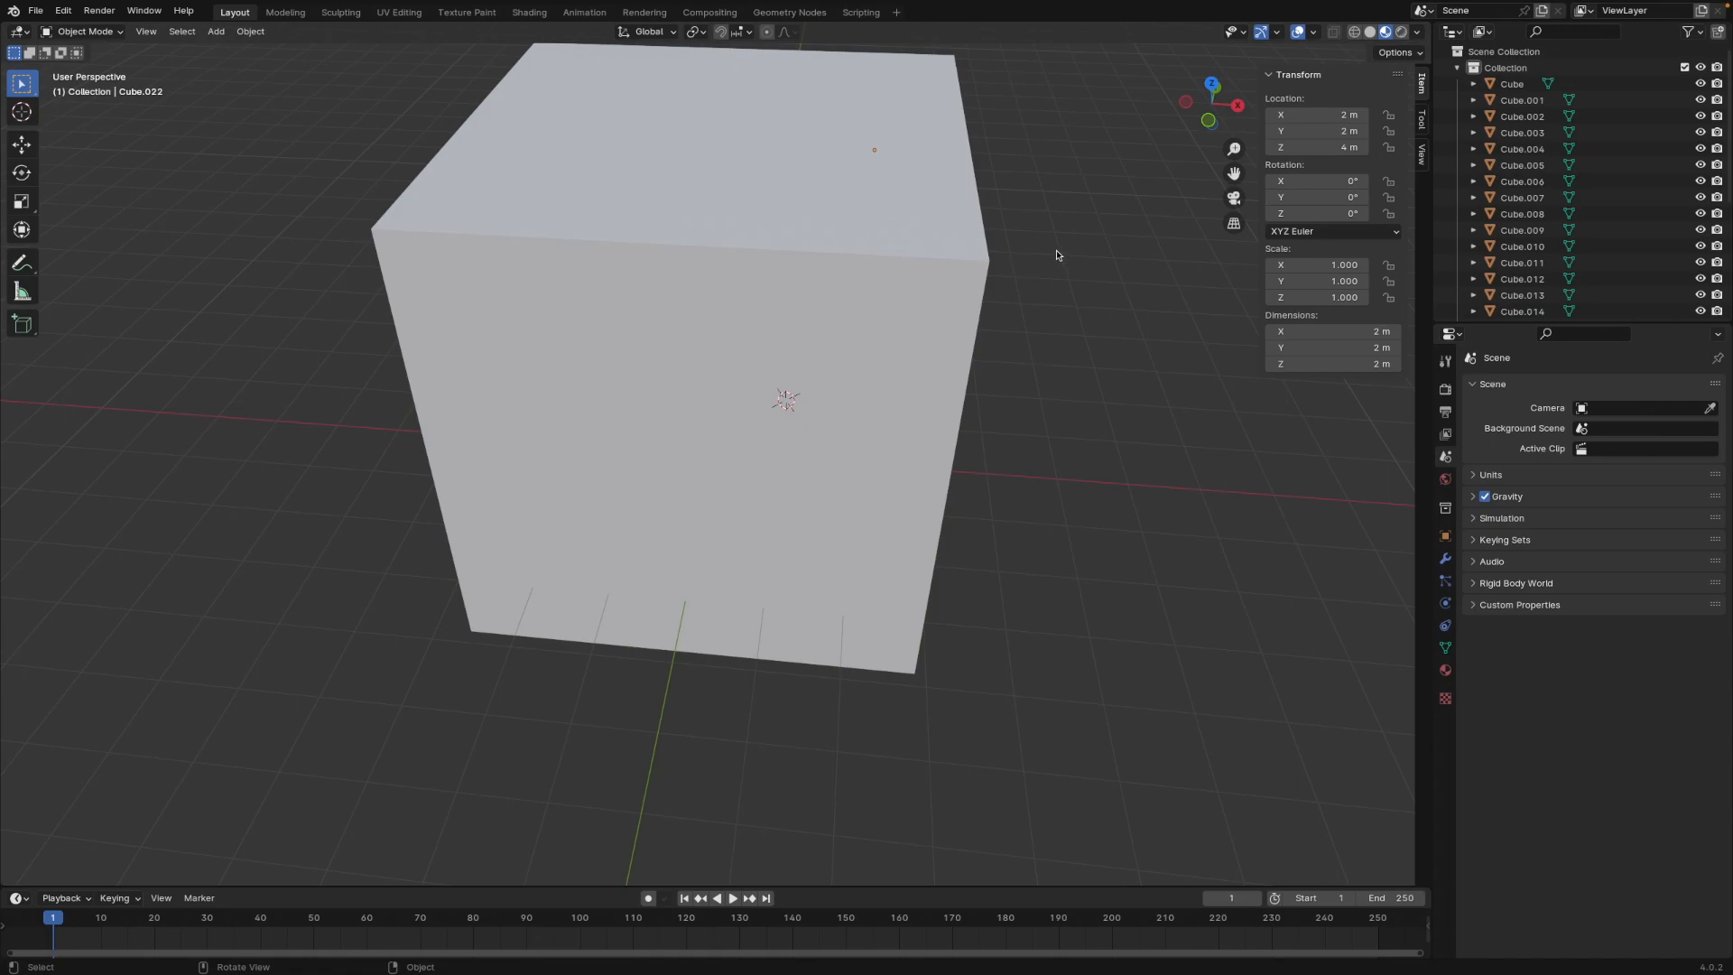
key("super+shift+5")
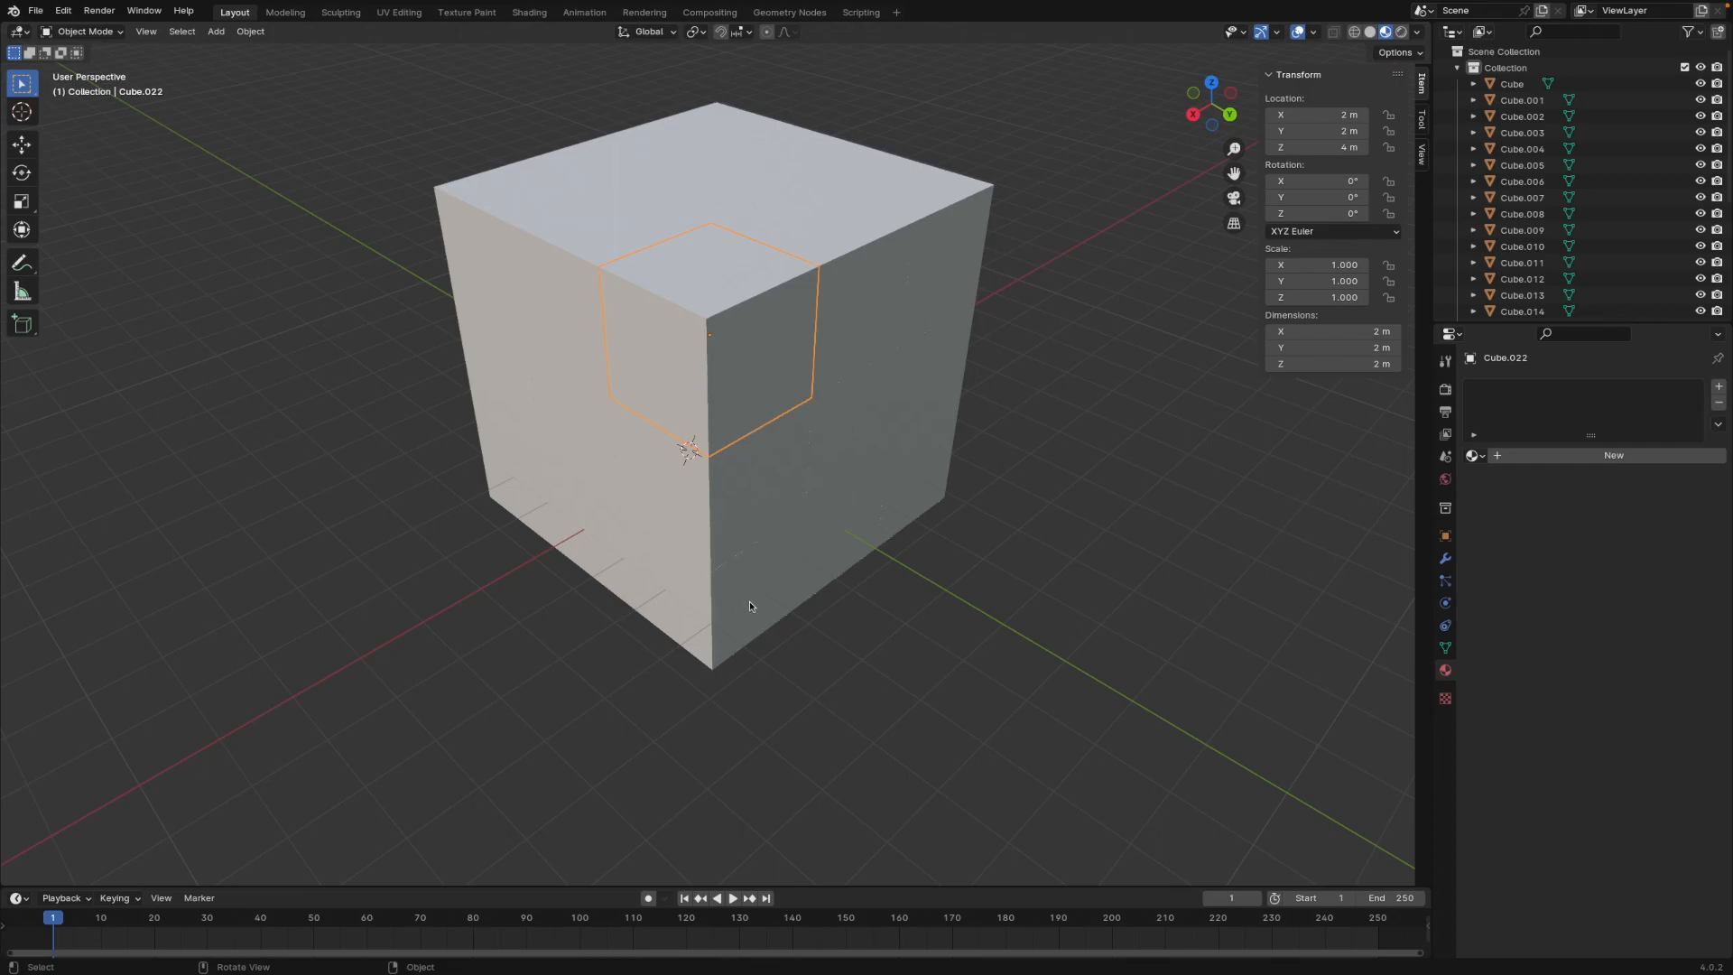
left_click(1520, 457)
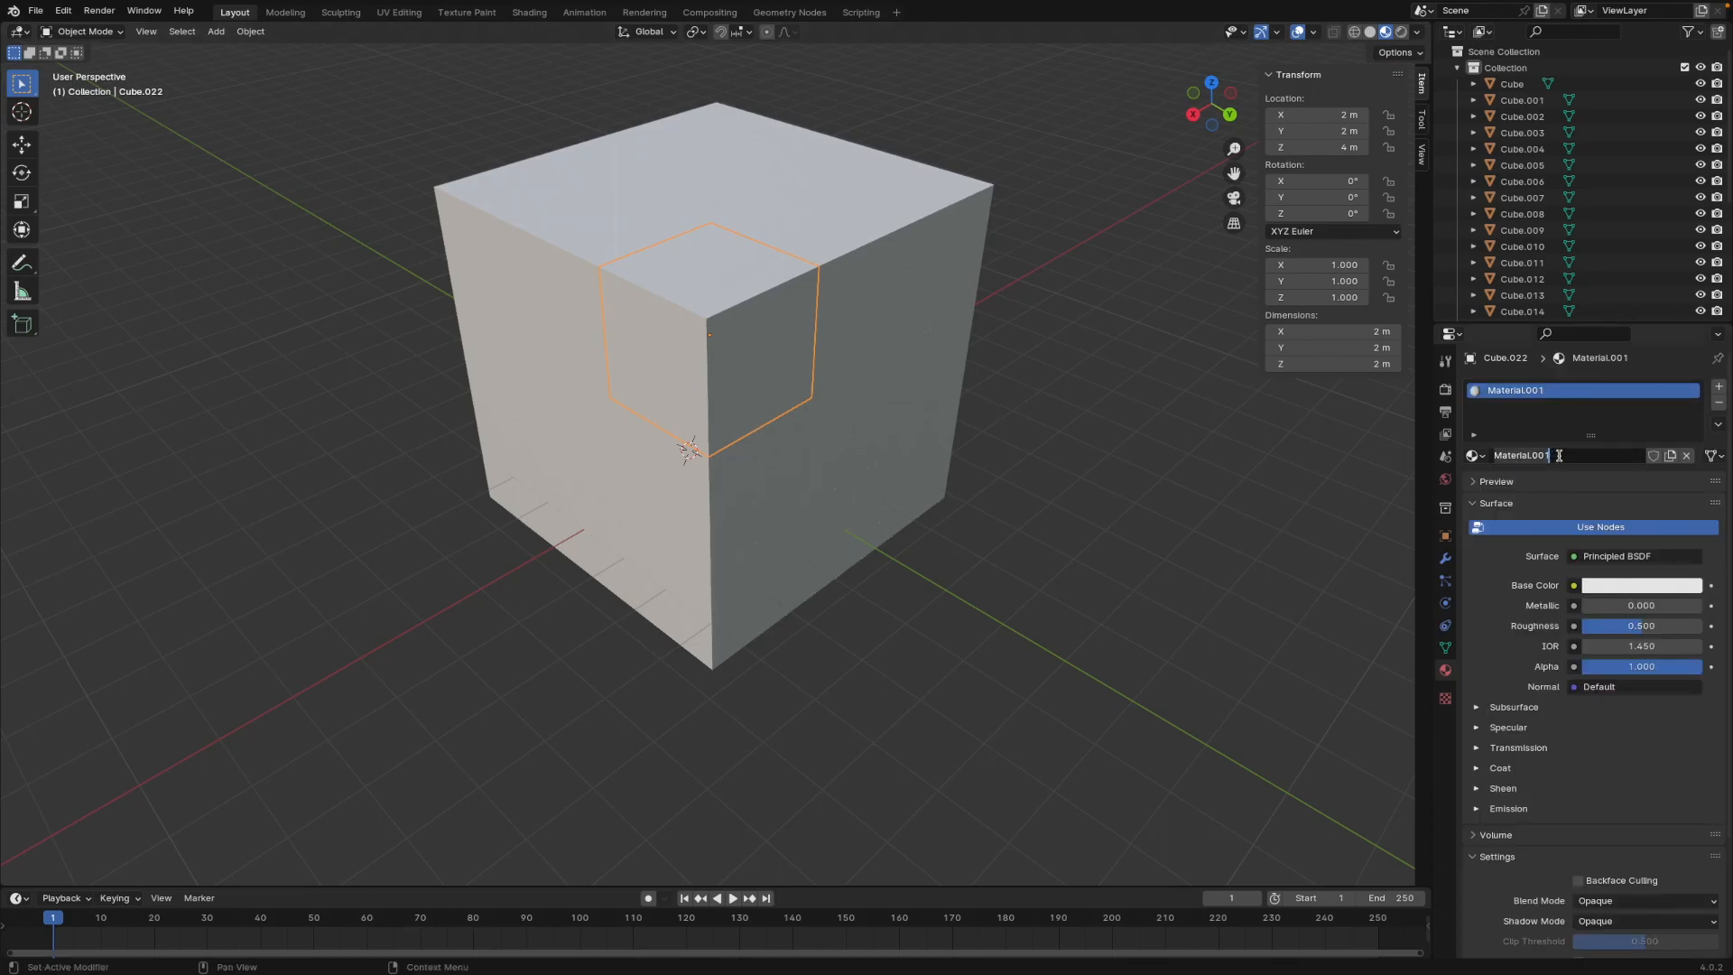
type("Blue")
key("Return")
Step: Set the Blue material's base color to Red 0, Green 0, Blue 1
left_click(1625, 586)
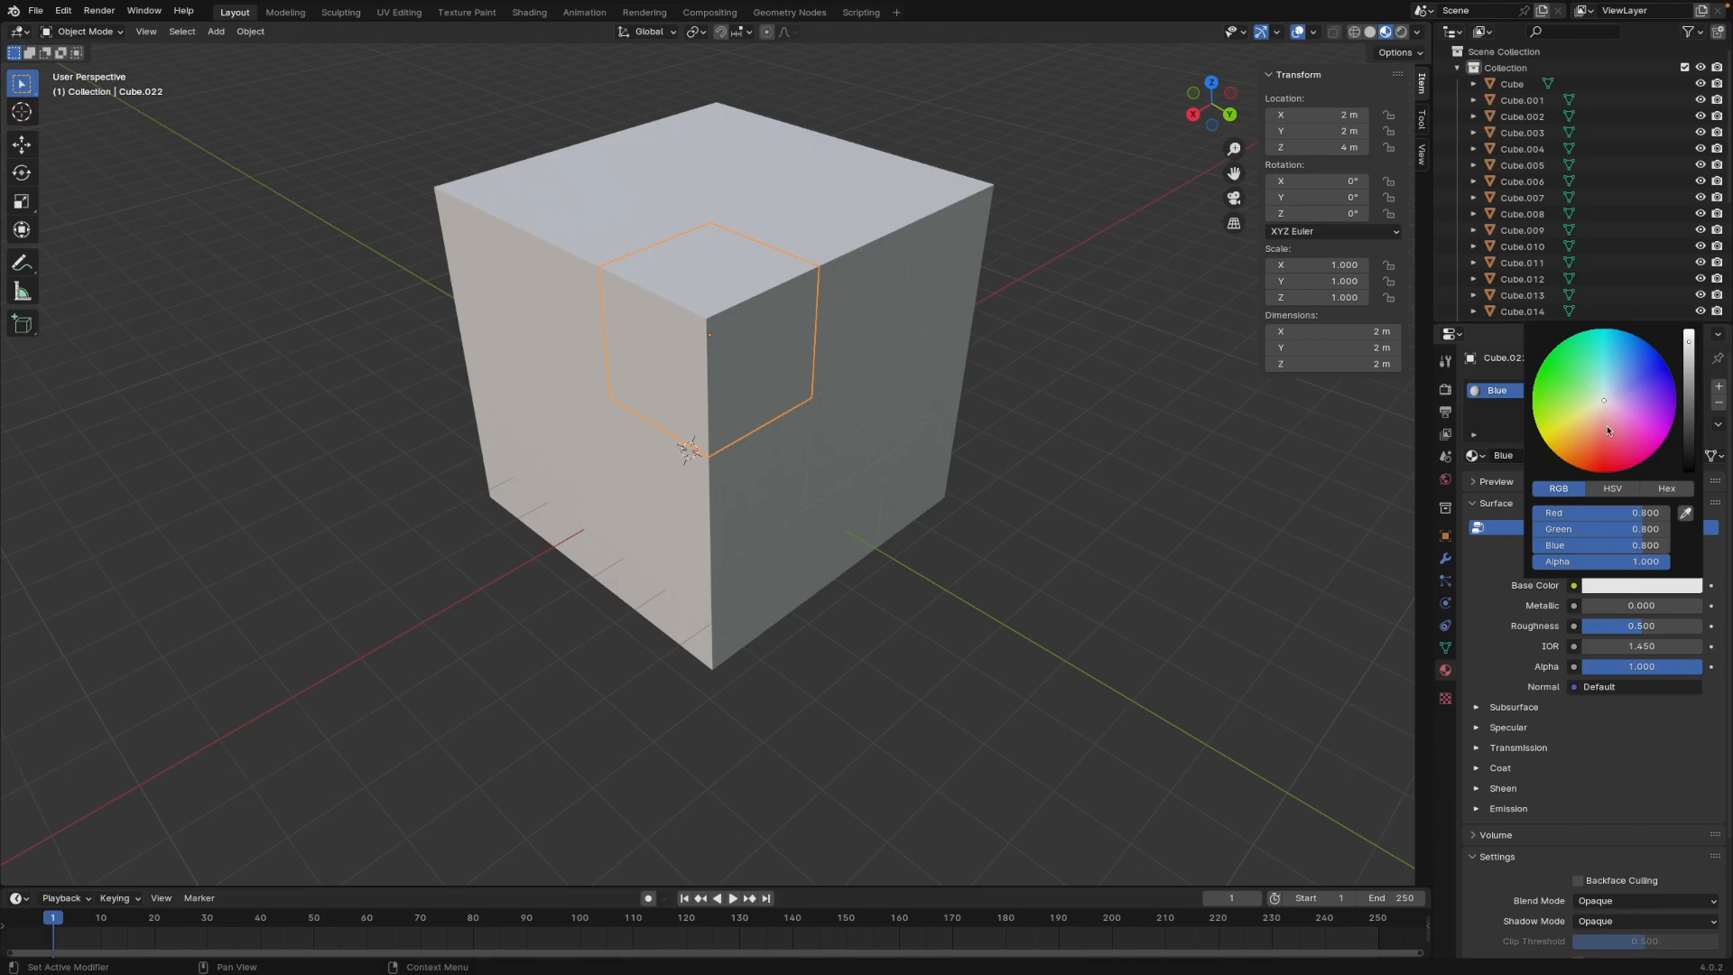
left_click(1624, 514)
type("0")
key("Return")
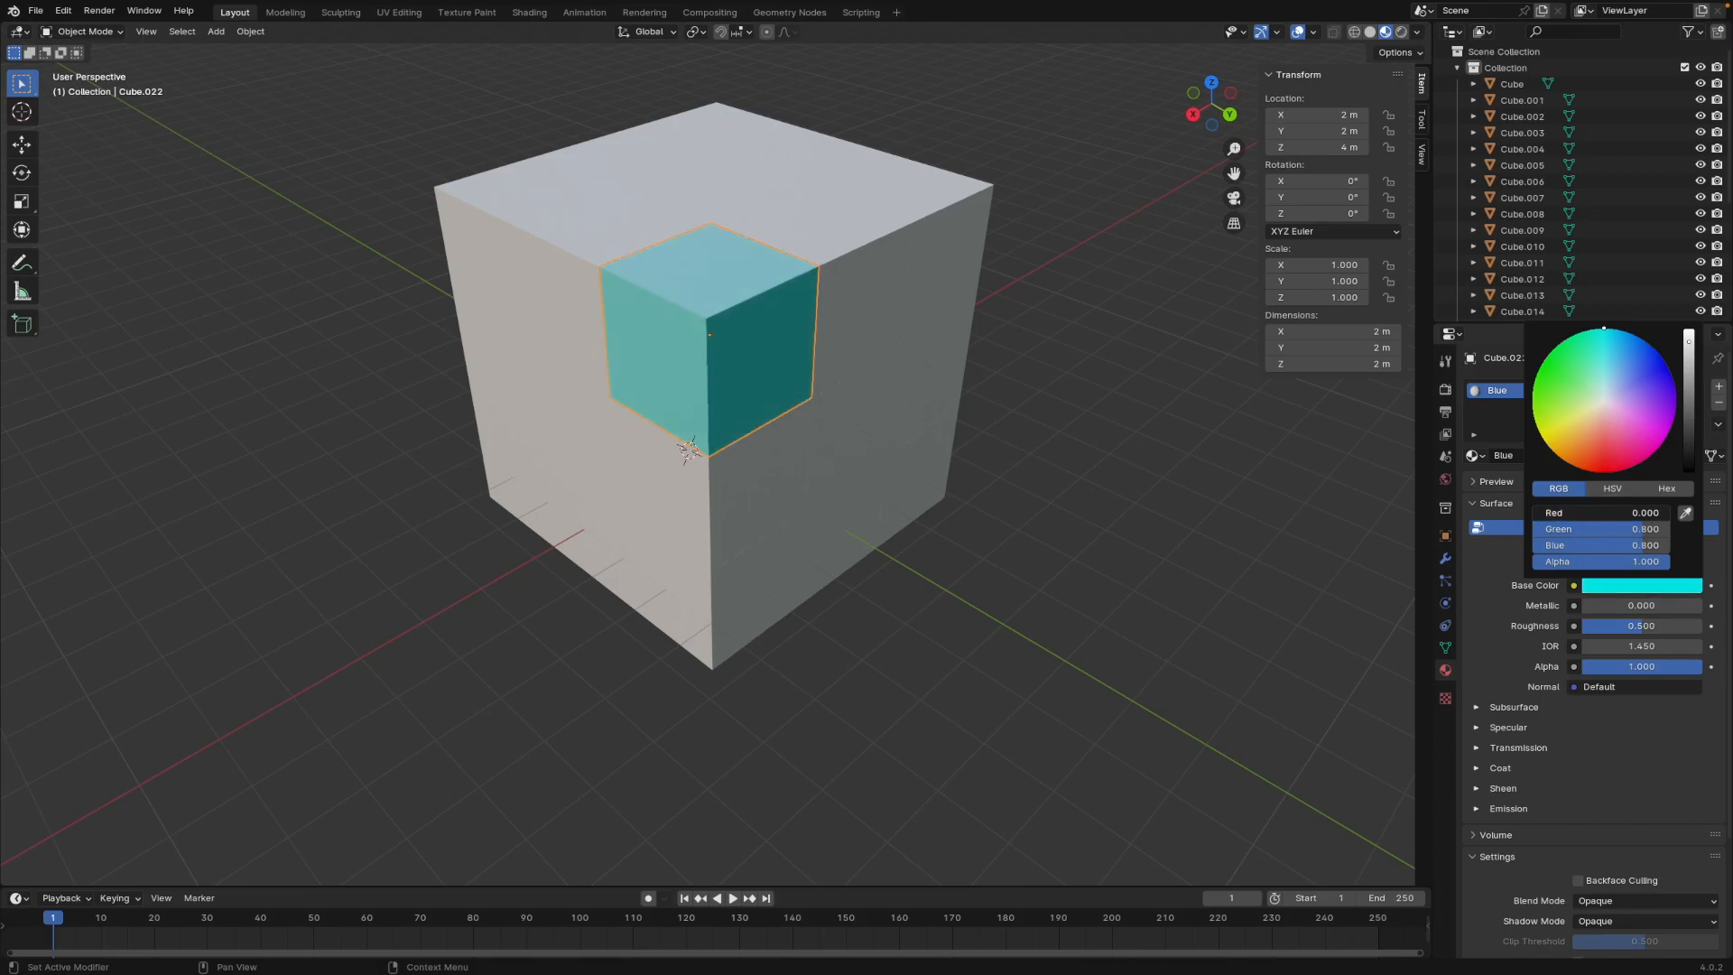
left_click(1624, 526)
type("0")
key("Return")
left_click(1624, 545)
type("1")
key("Return")
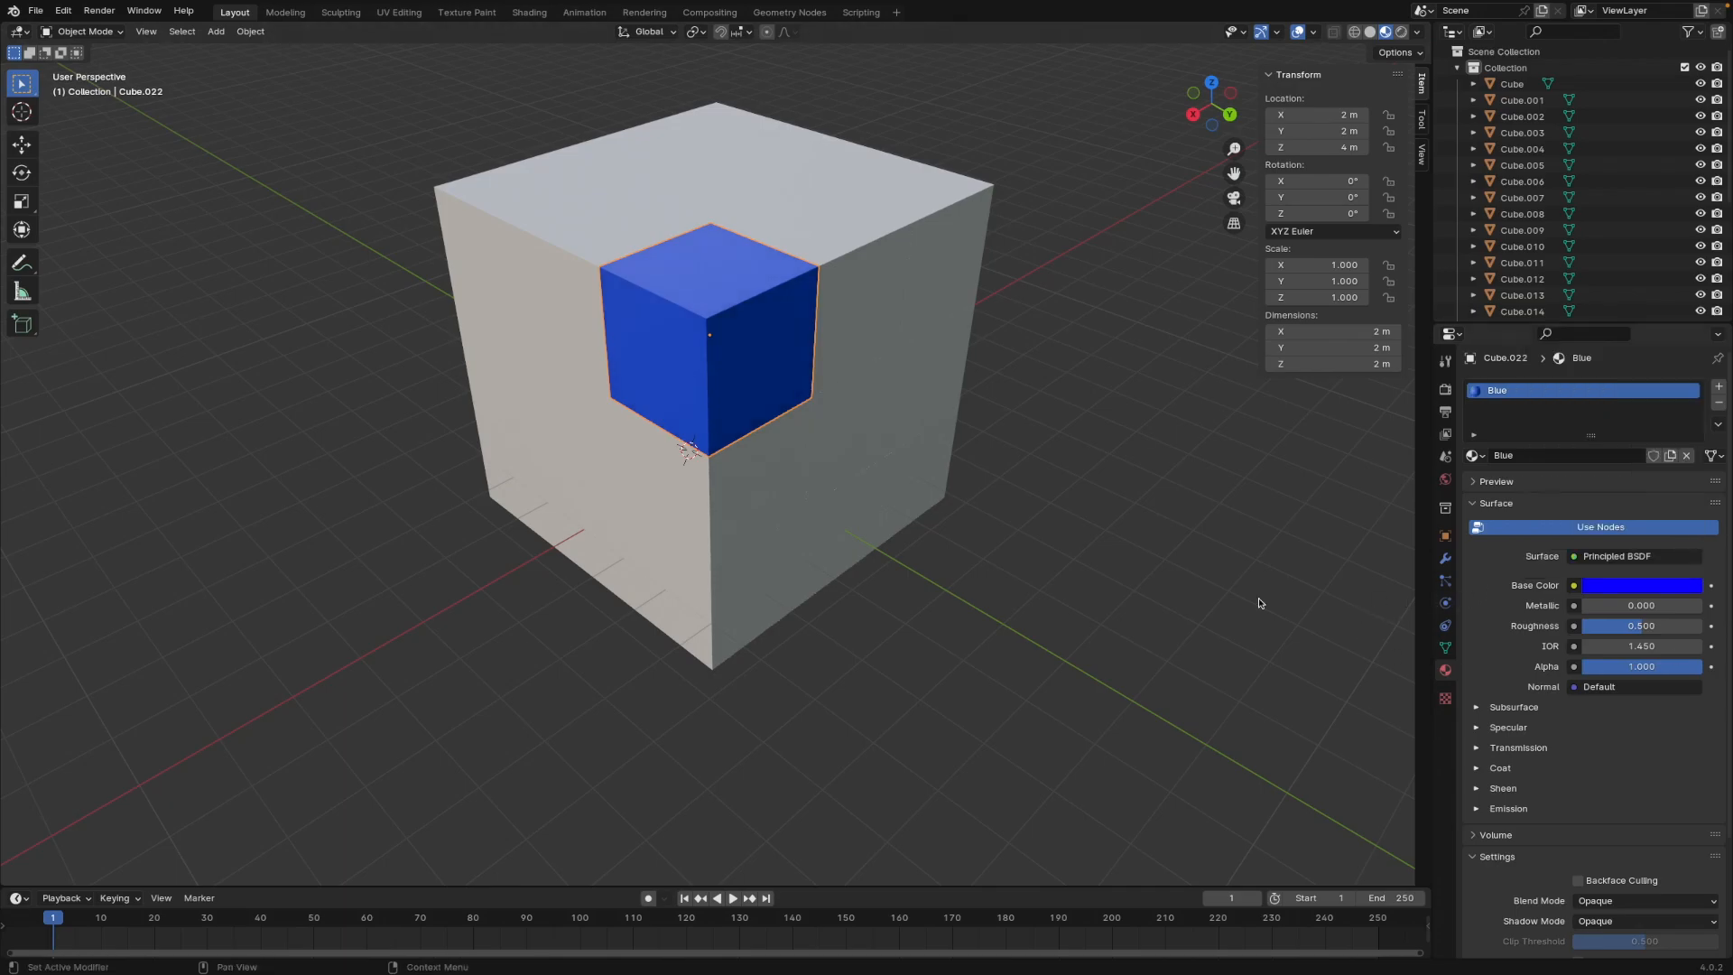
Step: Assign the existing Blue material to the two cubes directly below the blue corner cube, in the middle and bottom layers
middle_click_drag(745, 488, 762, 431)
left_click(765, 433)
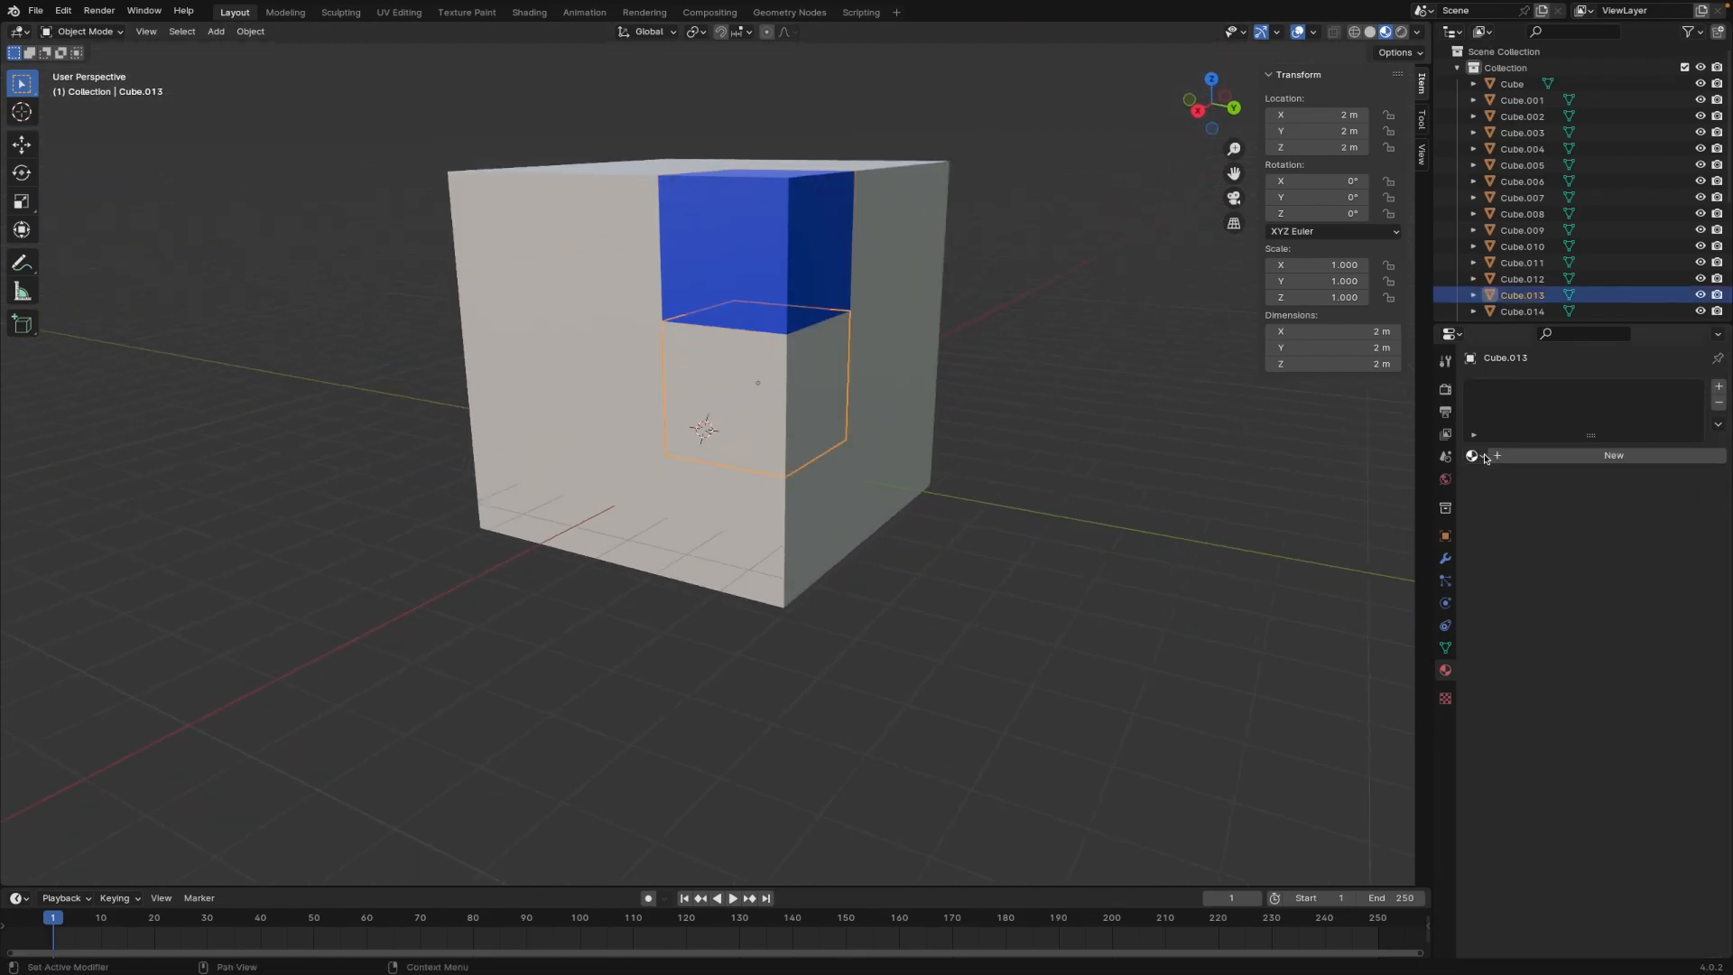
left_click(1474, 455)
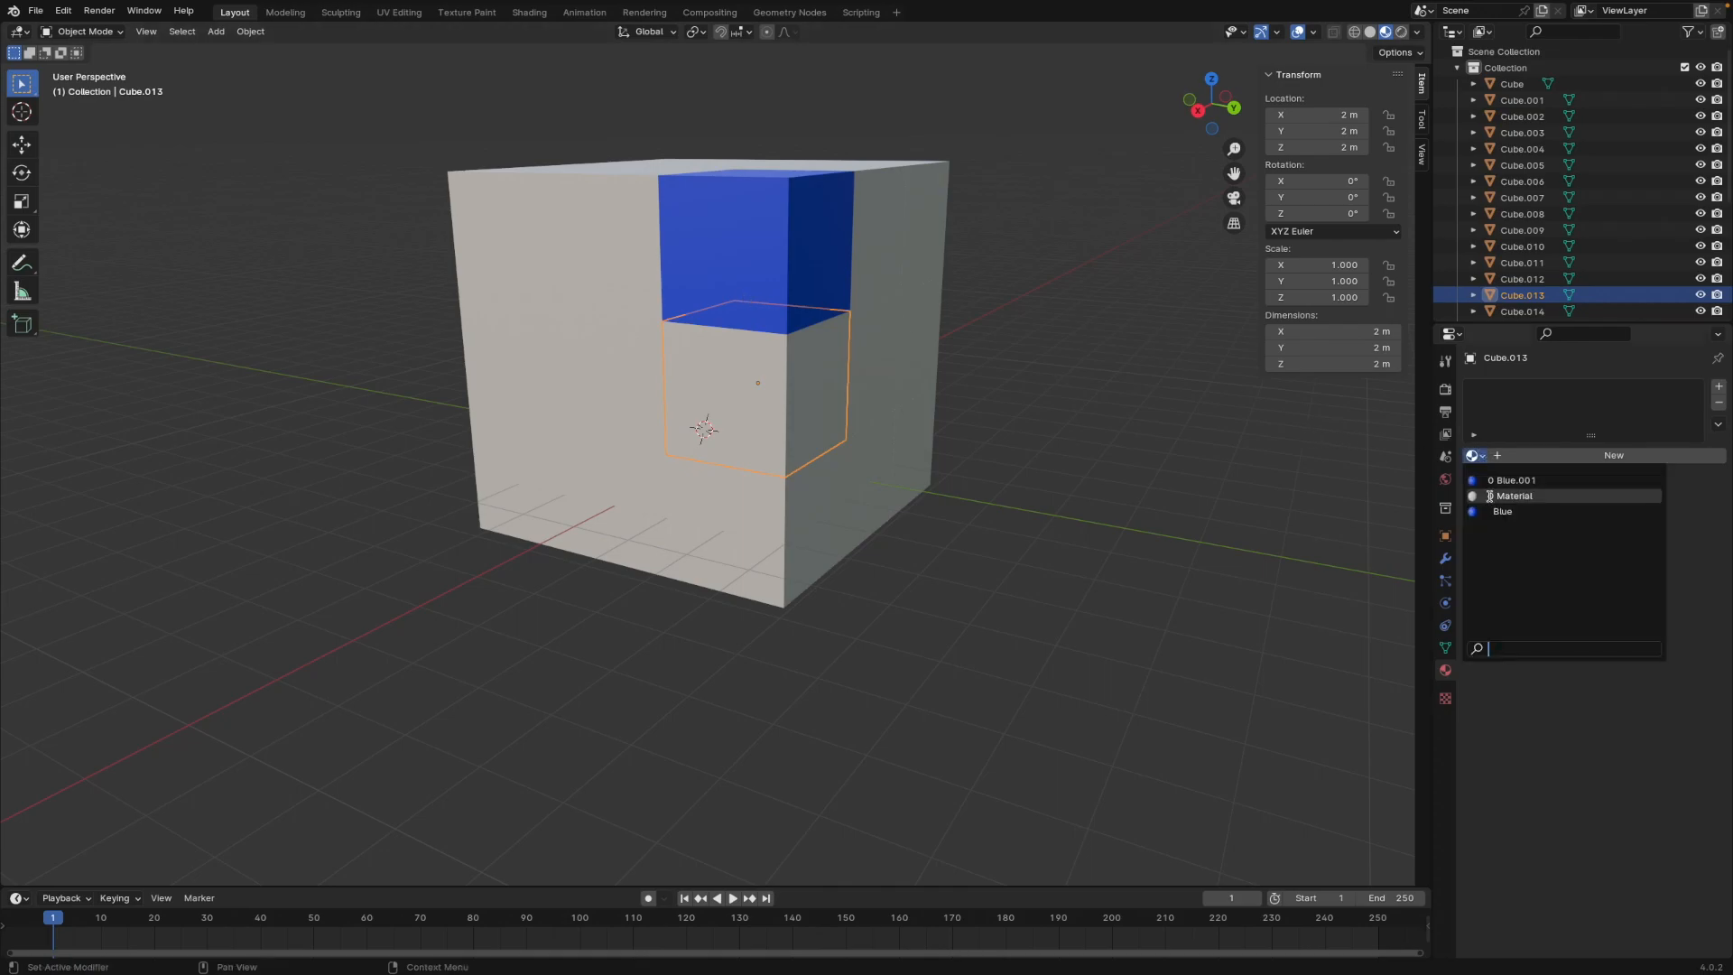
left_click(1499, 512)
left_click(713, 553)
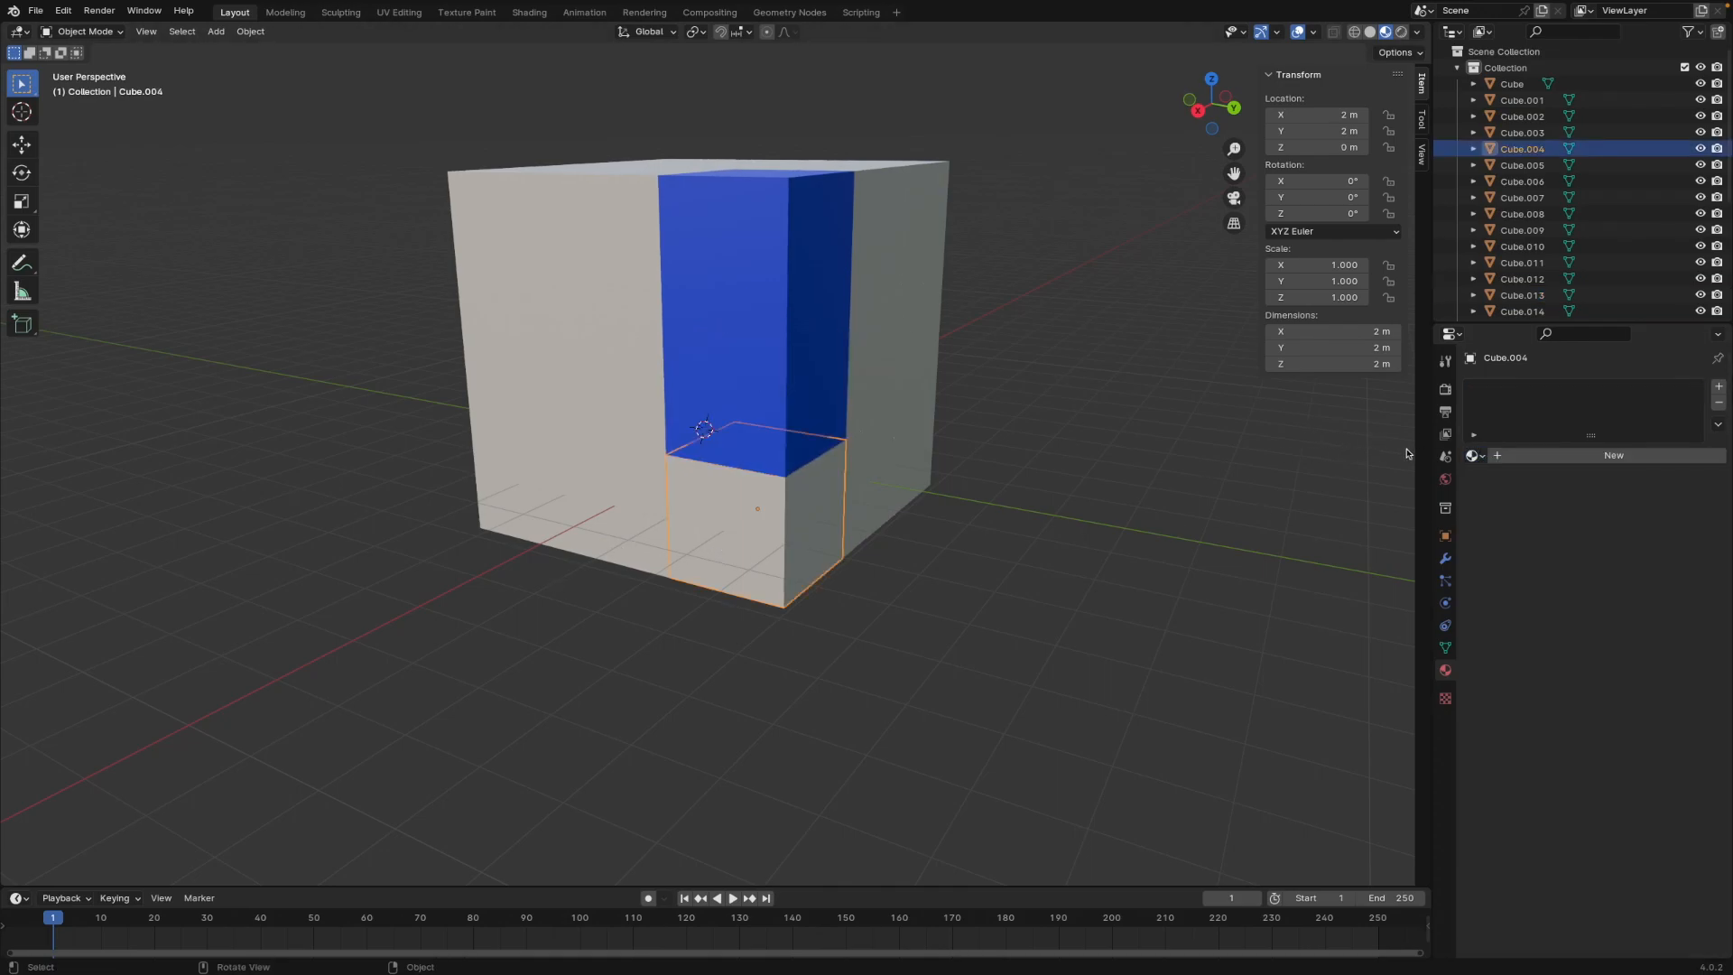
left_click(1474, 455)
left_click(1499, 511)
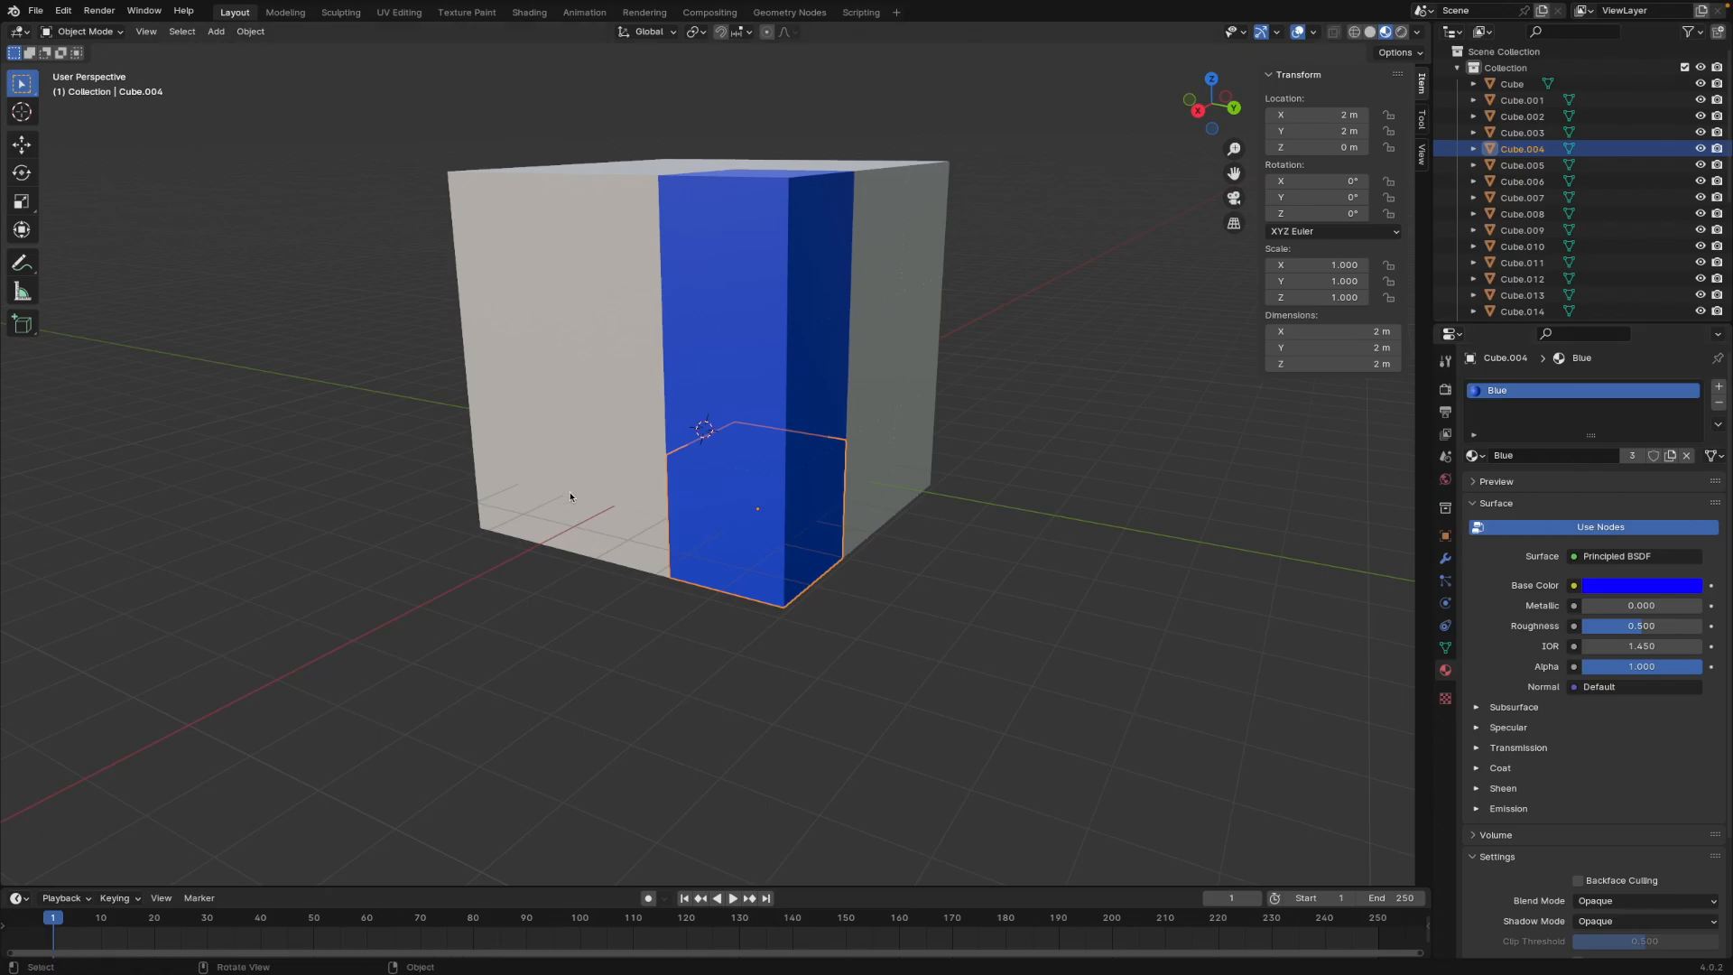
Step: Assign the Blue material to the bottom and middle cubes of the positive X face's central column
left_click(611, 508)
left_click(1474, 455)
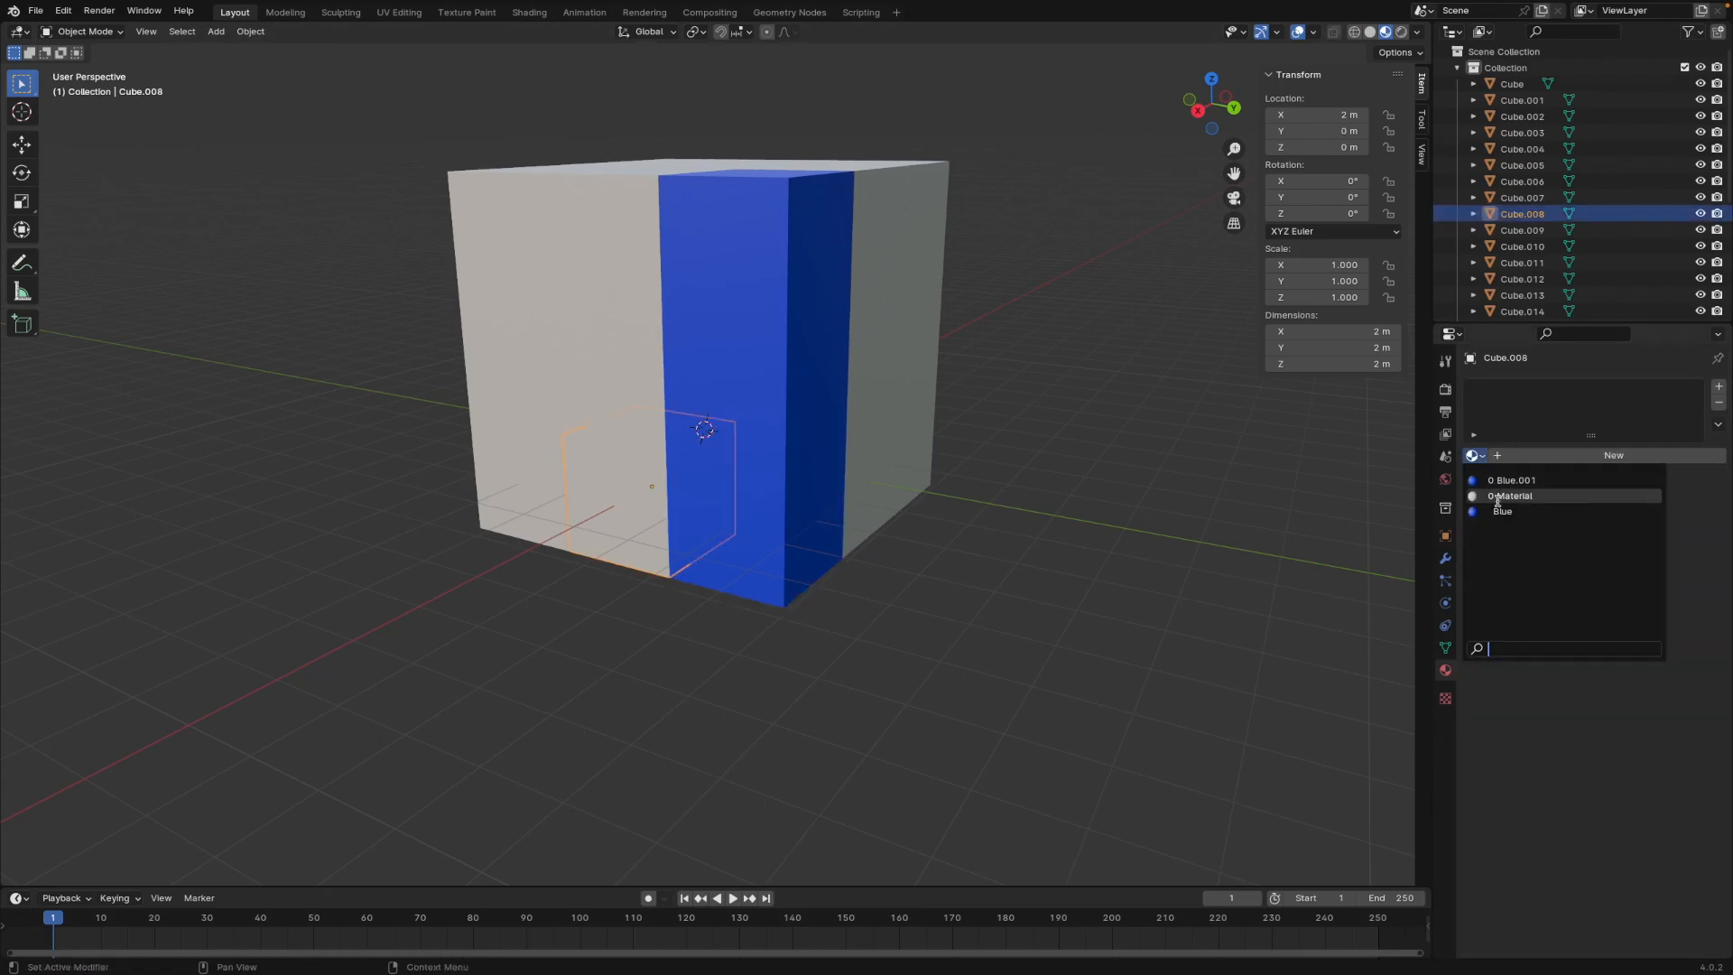
left_click(1498, 512)
left_click(595, 381)
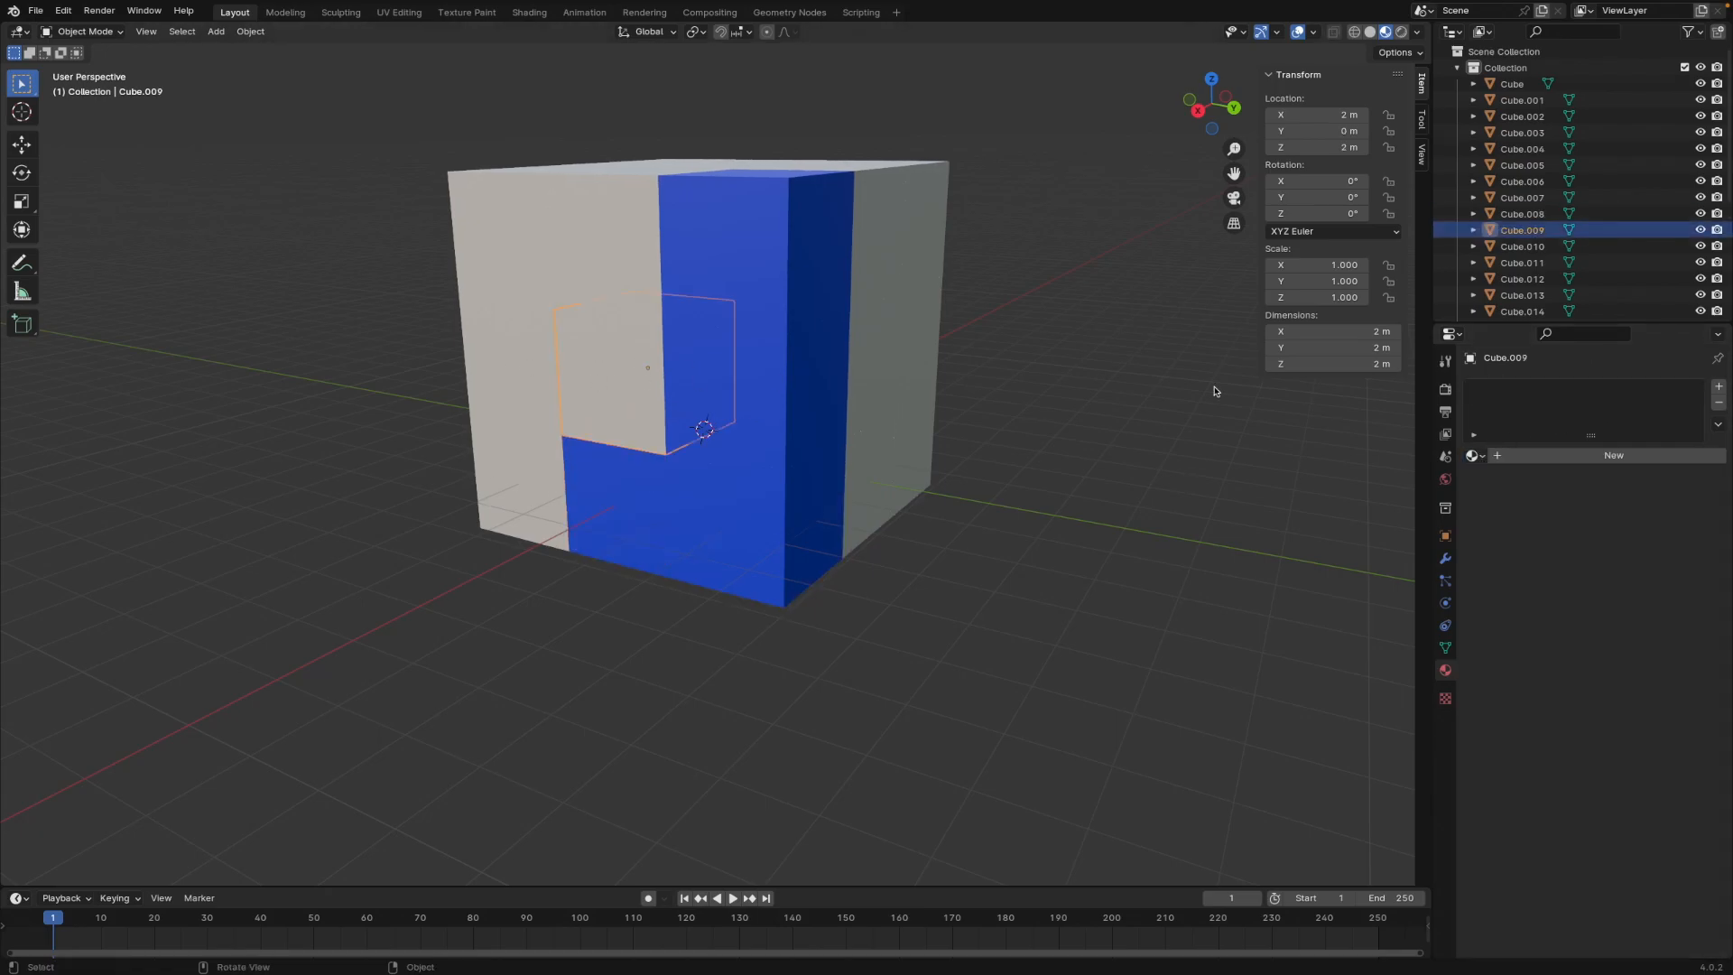
left_click(1477, 455)
left_click(1499, 512)
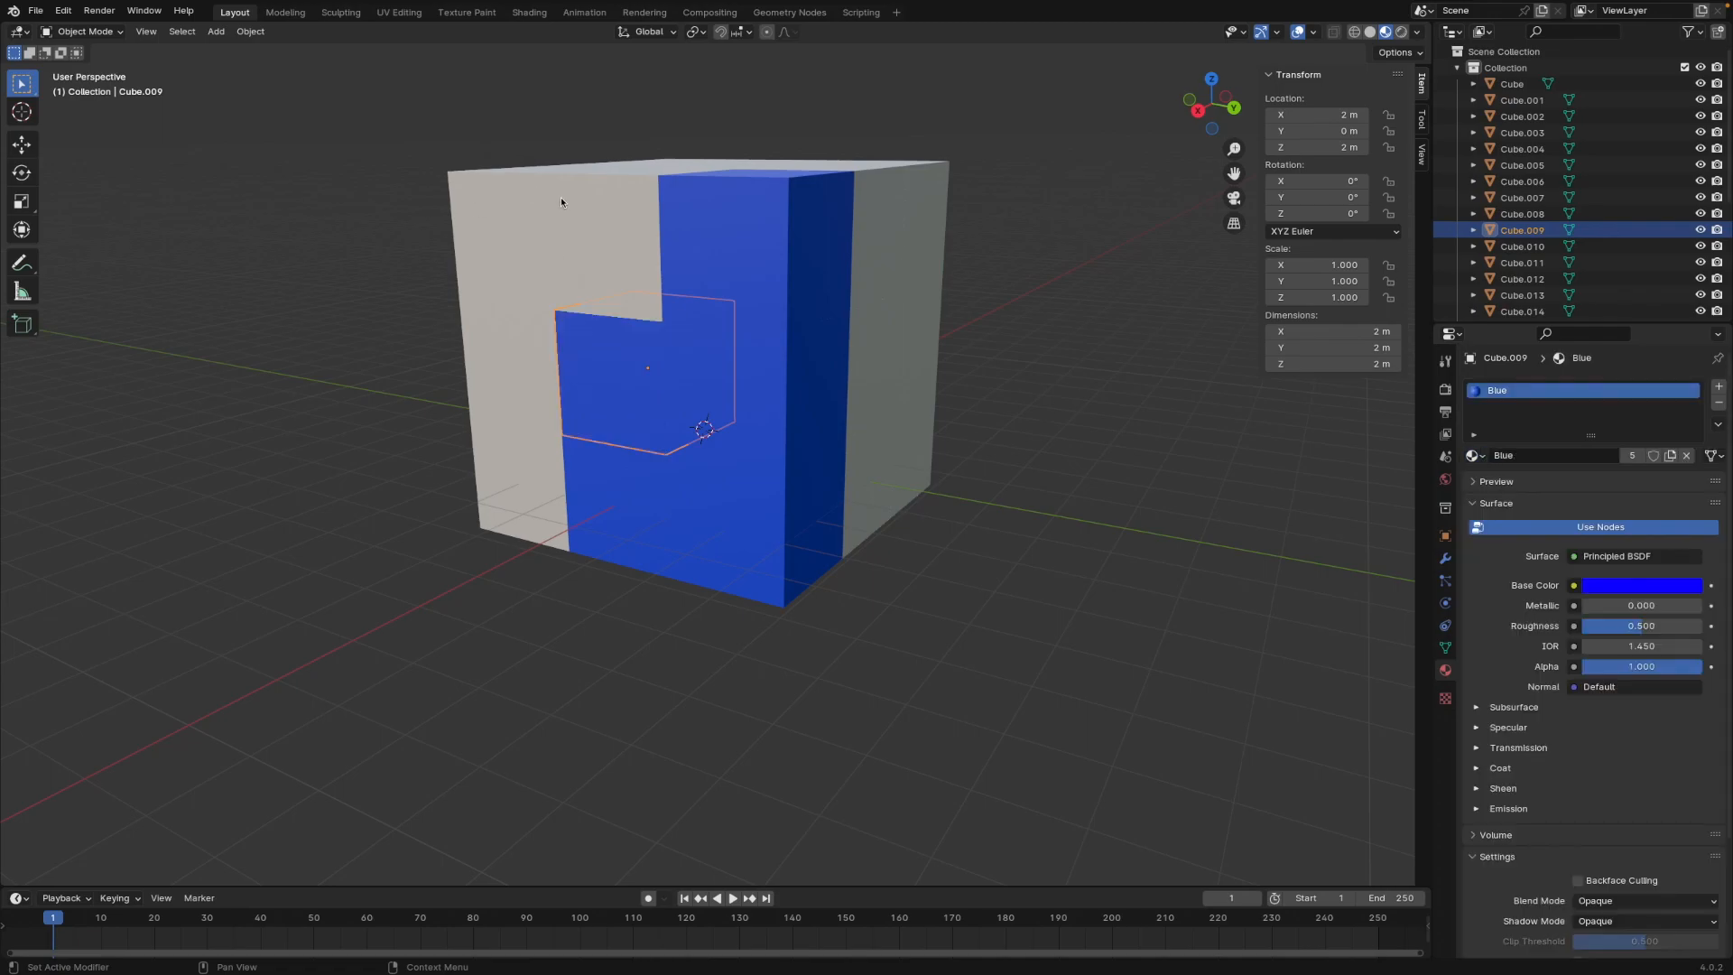
Step: Assign the Blue material to the two remaining top-layer cubes on the positive X face
left_click(693, 245)
left_click(1474, 455)
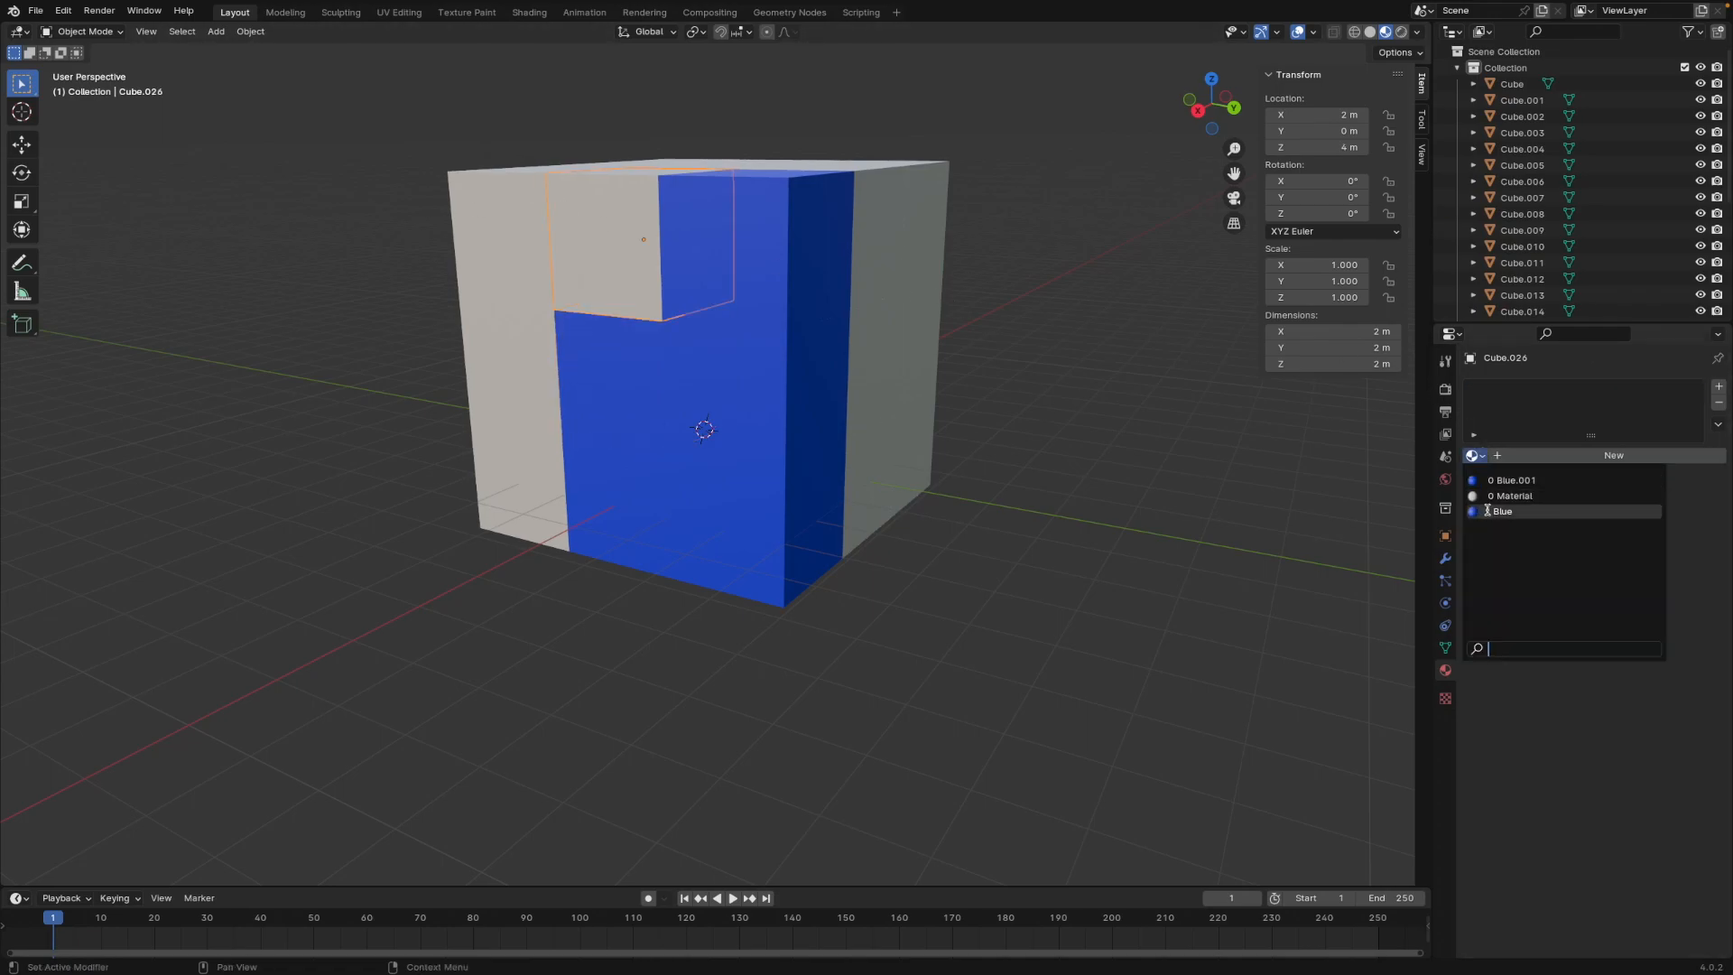
left_click(1498, 512)
left_click(500, 208)
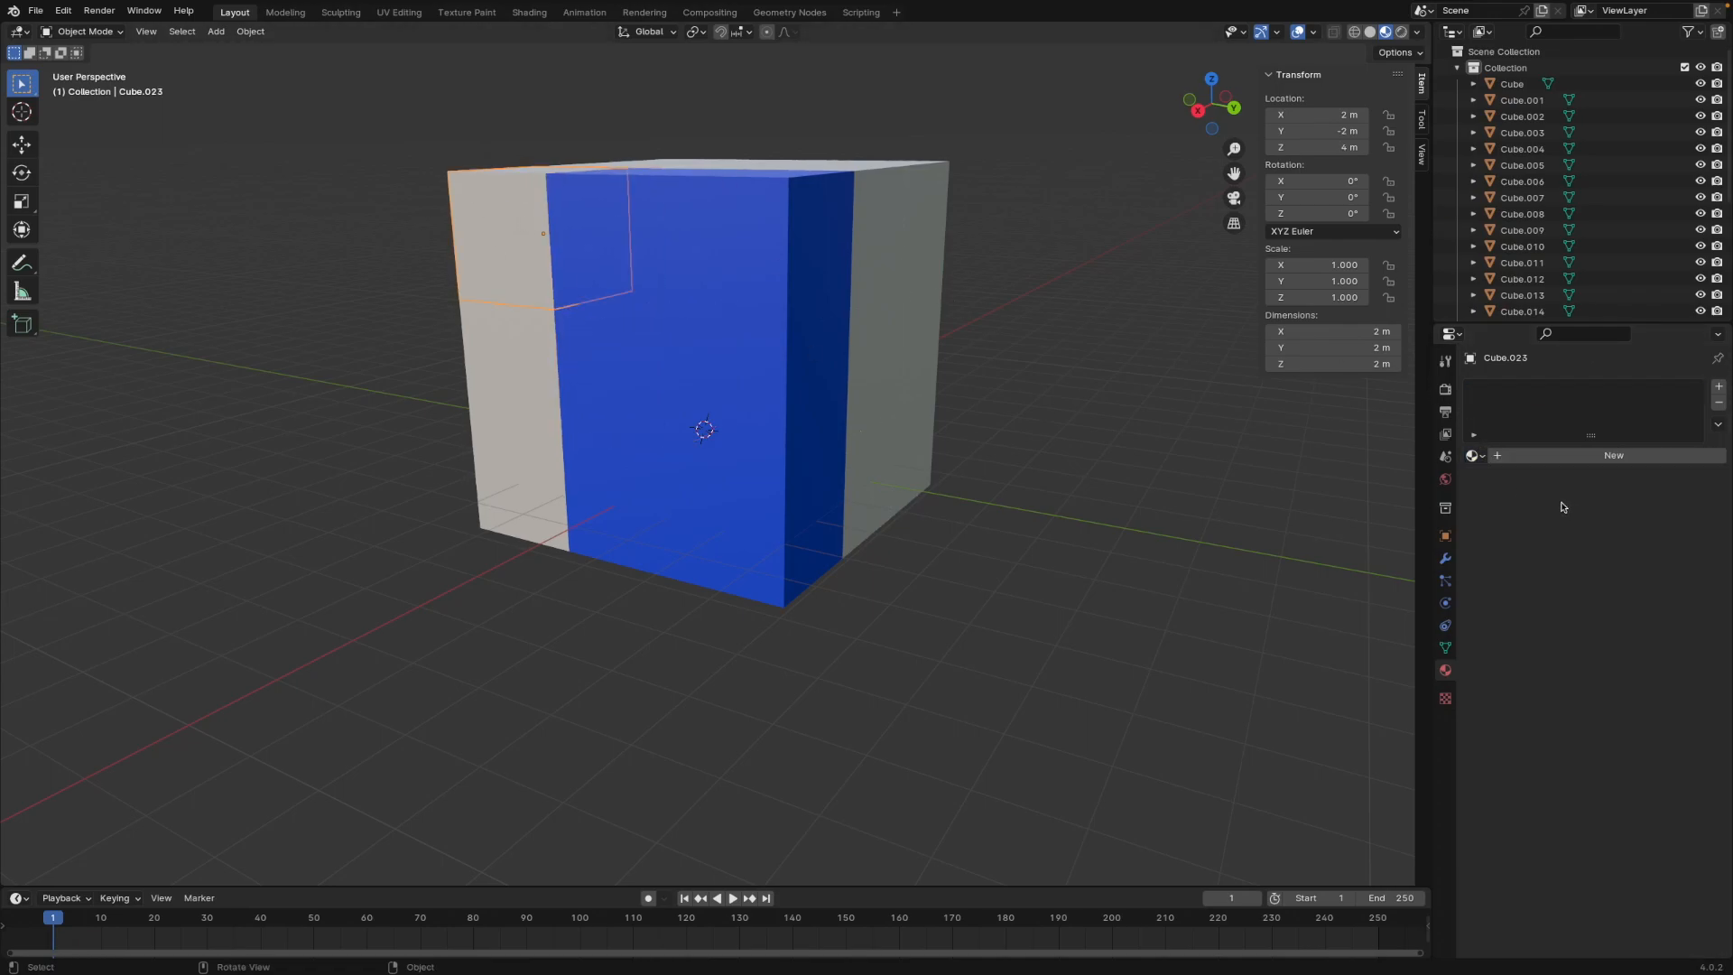
left_click(1475, 455)
left_click(1494, 511)
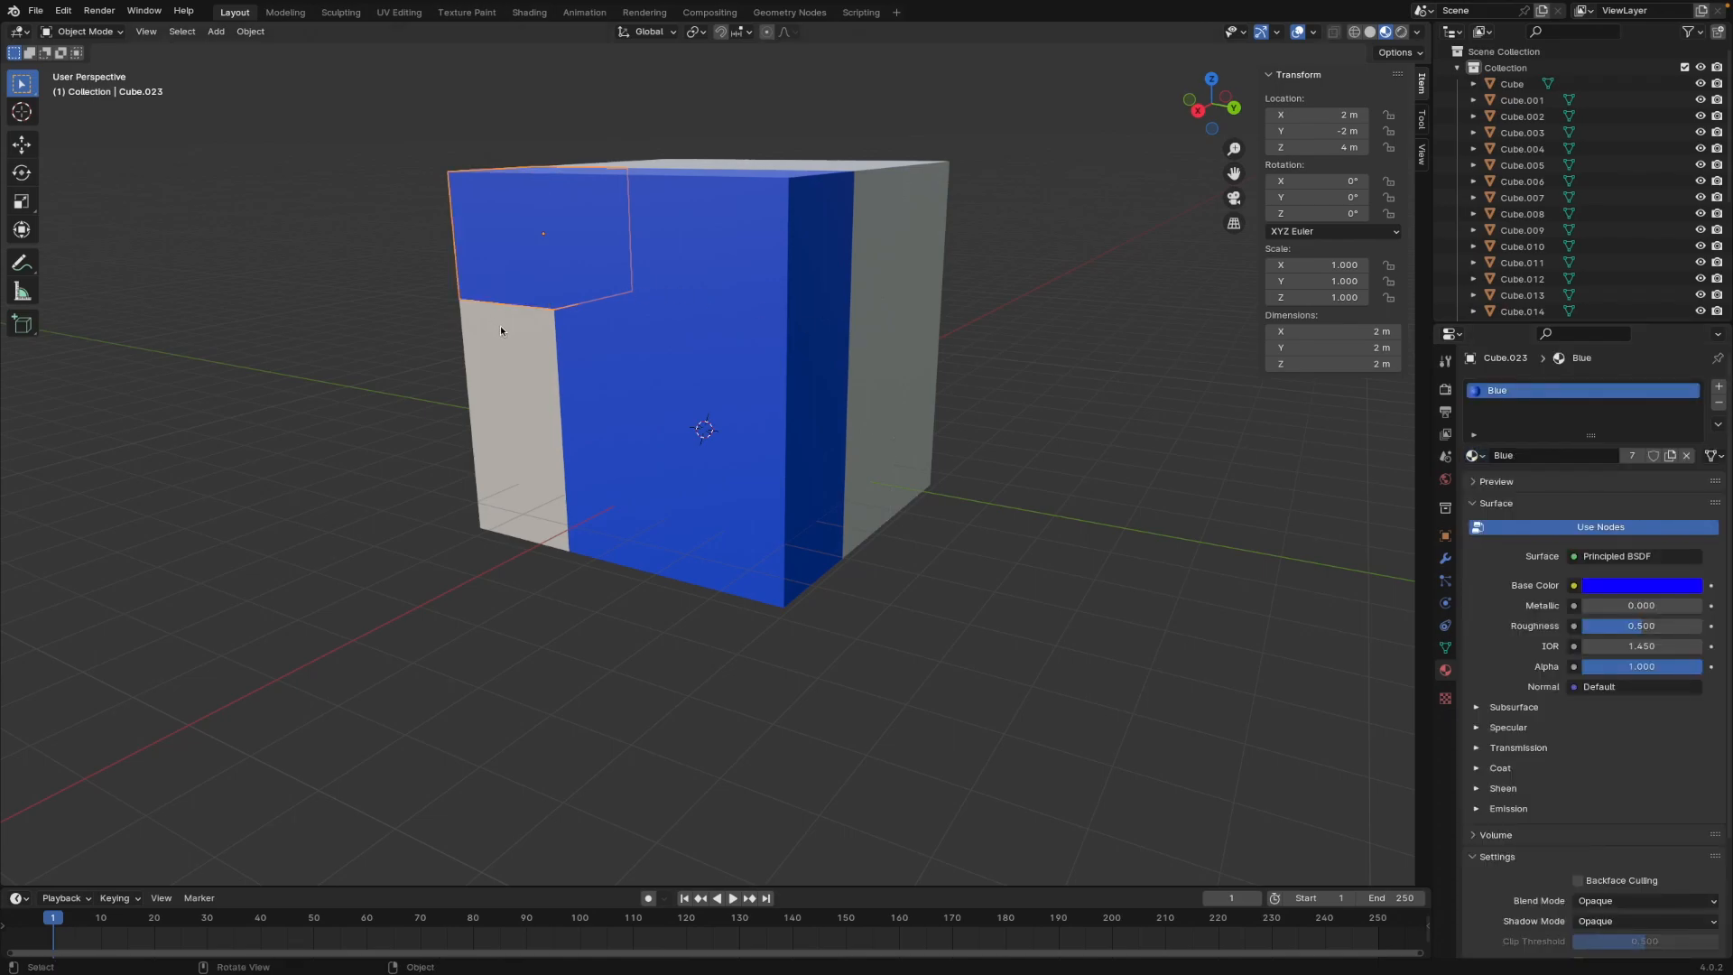
Step: Assign the Blue material to the middle and bottom cubes at the positive X, negative Y corner, completing the positive X face
left_click(510, 370)
left_click(1475, 455)
left_click(1494, 511)
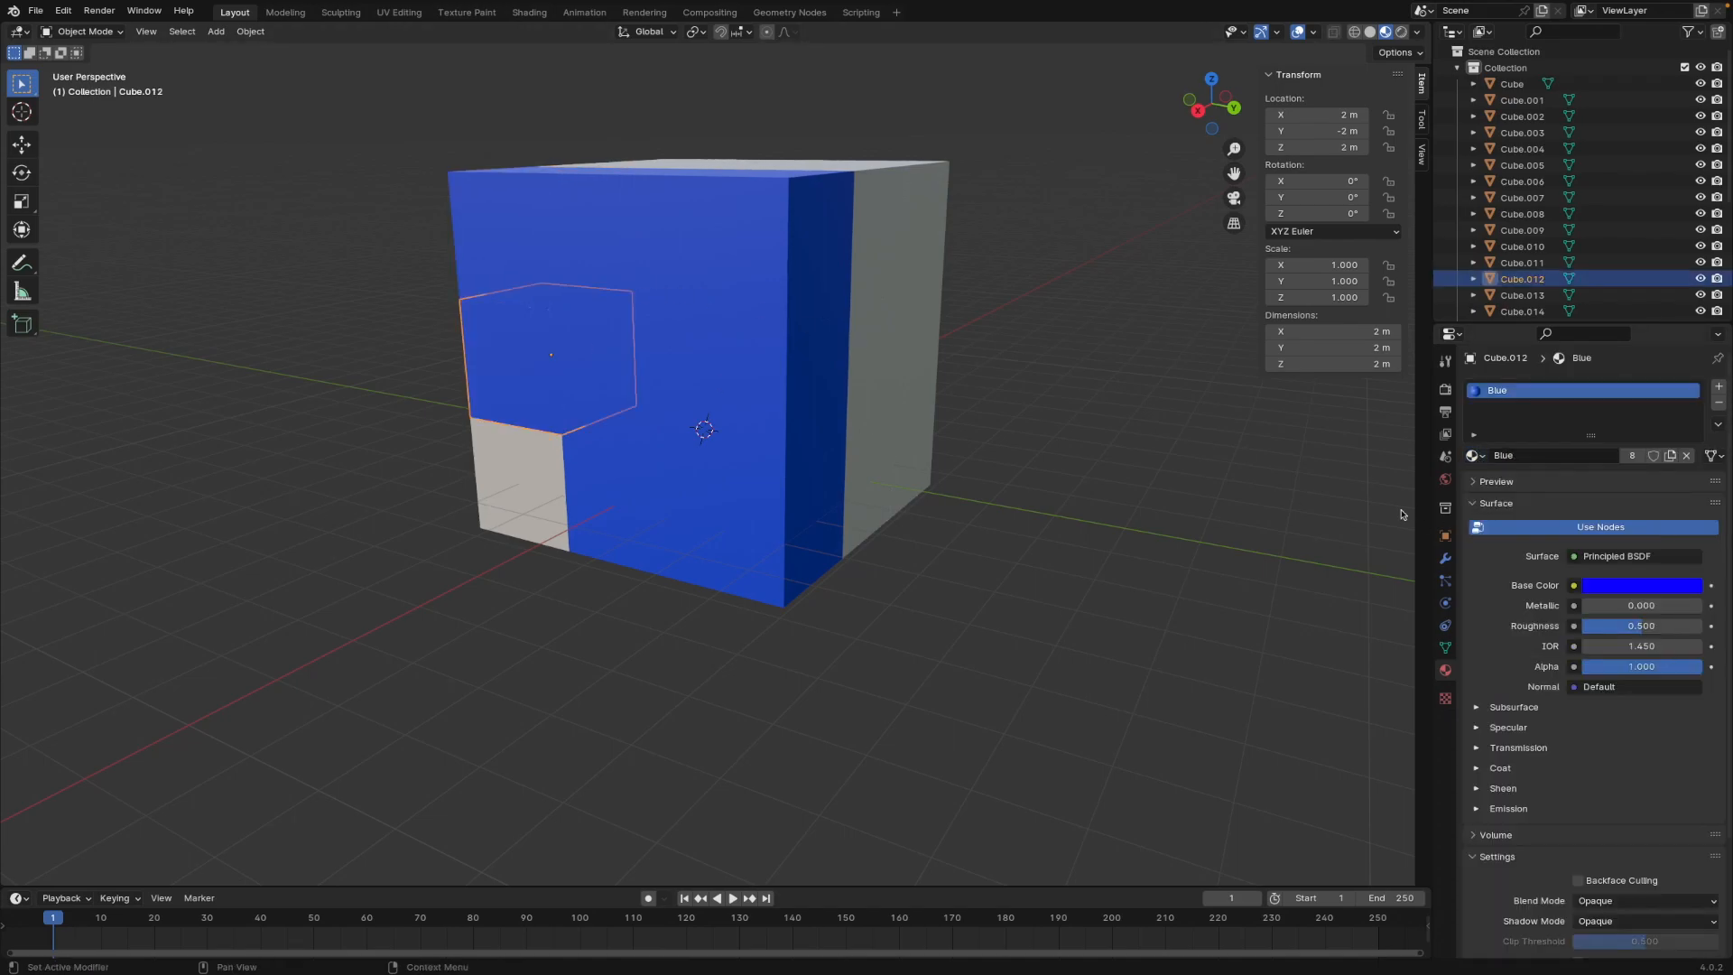
left_click(490, 489)
left_click(1474, 455)
left_click(1186, 504)
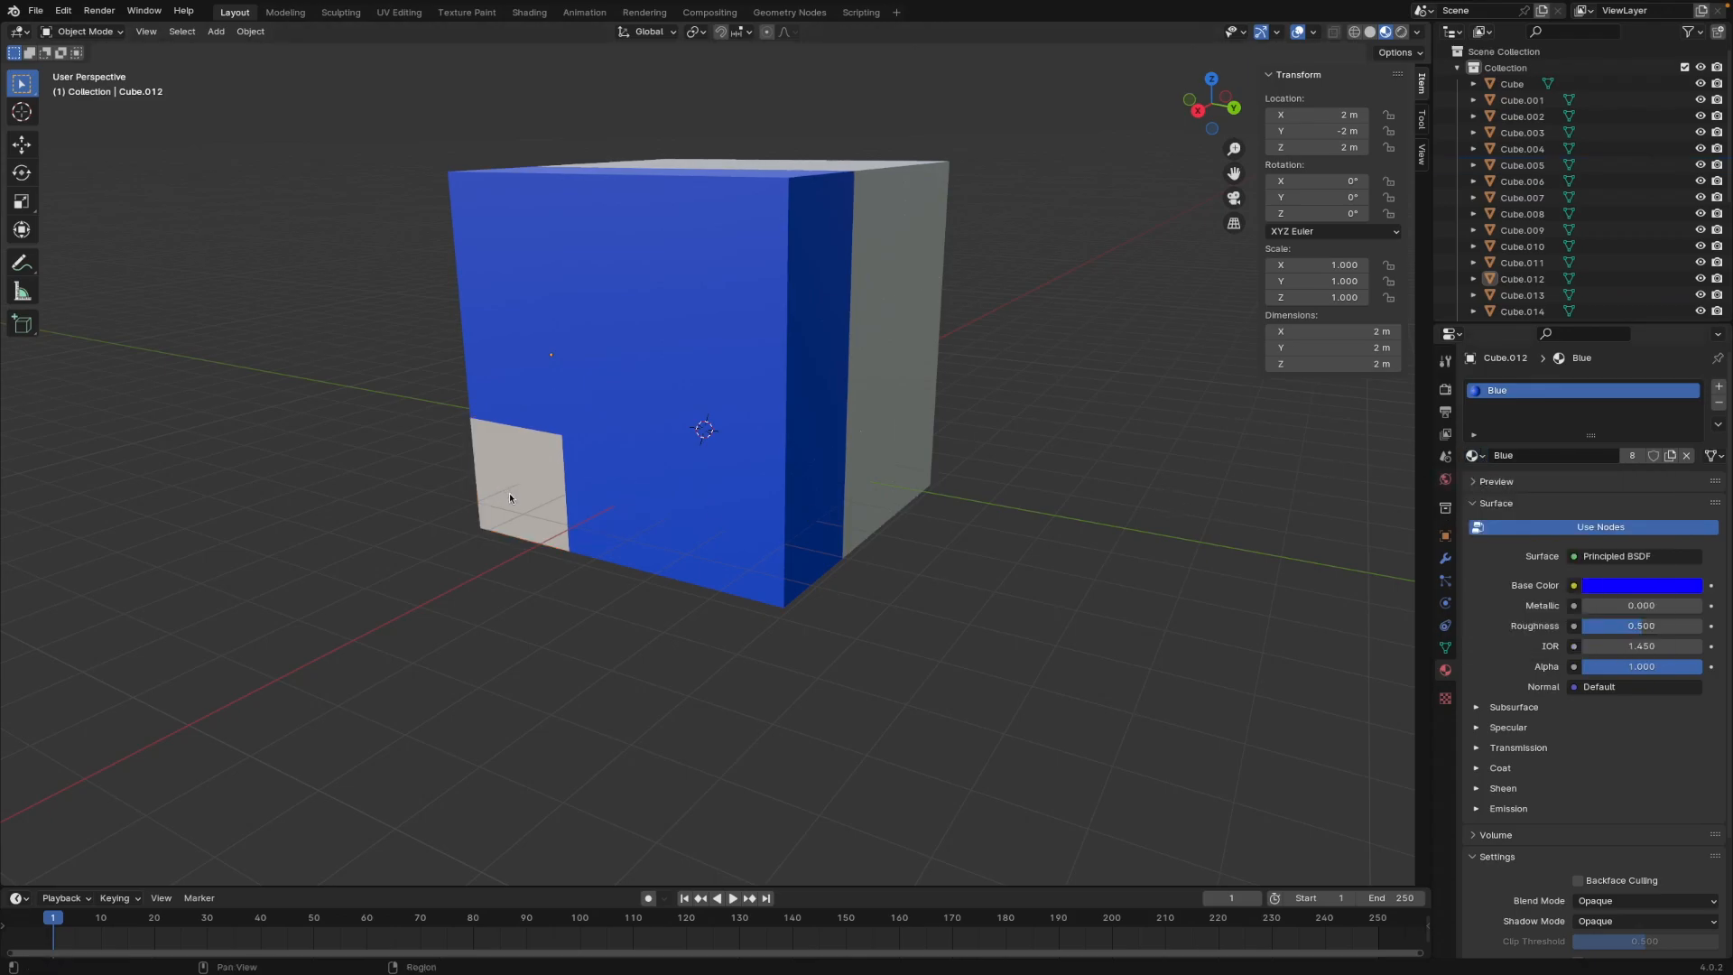
left_click(560, 494)
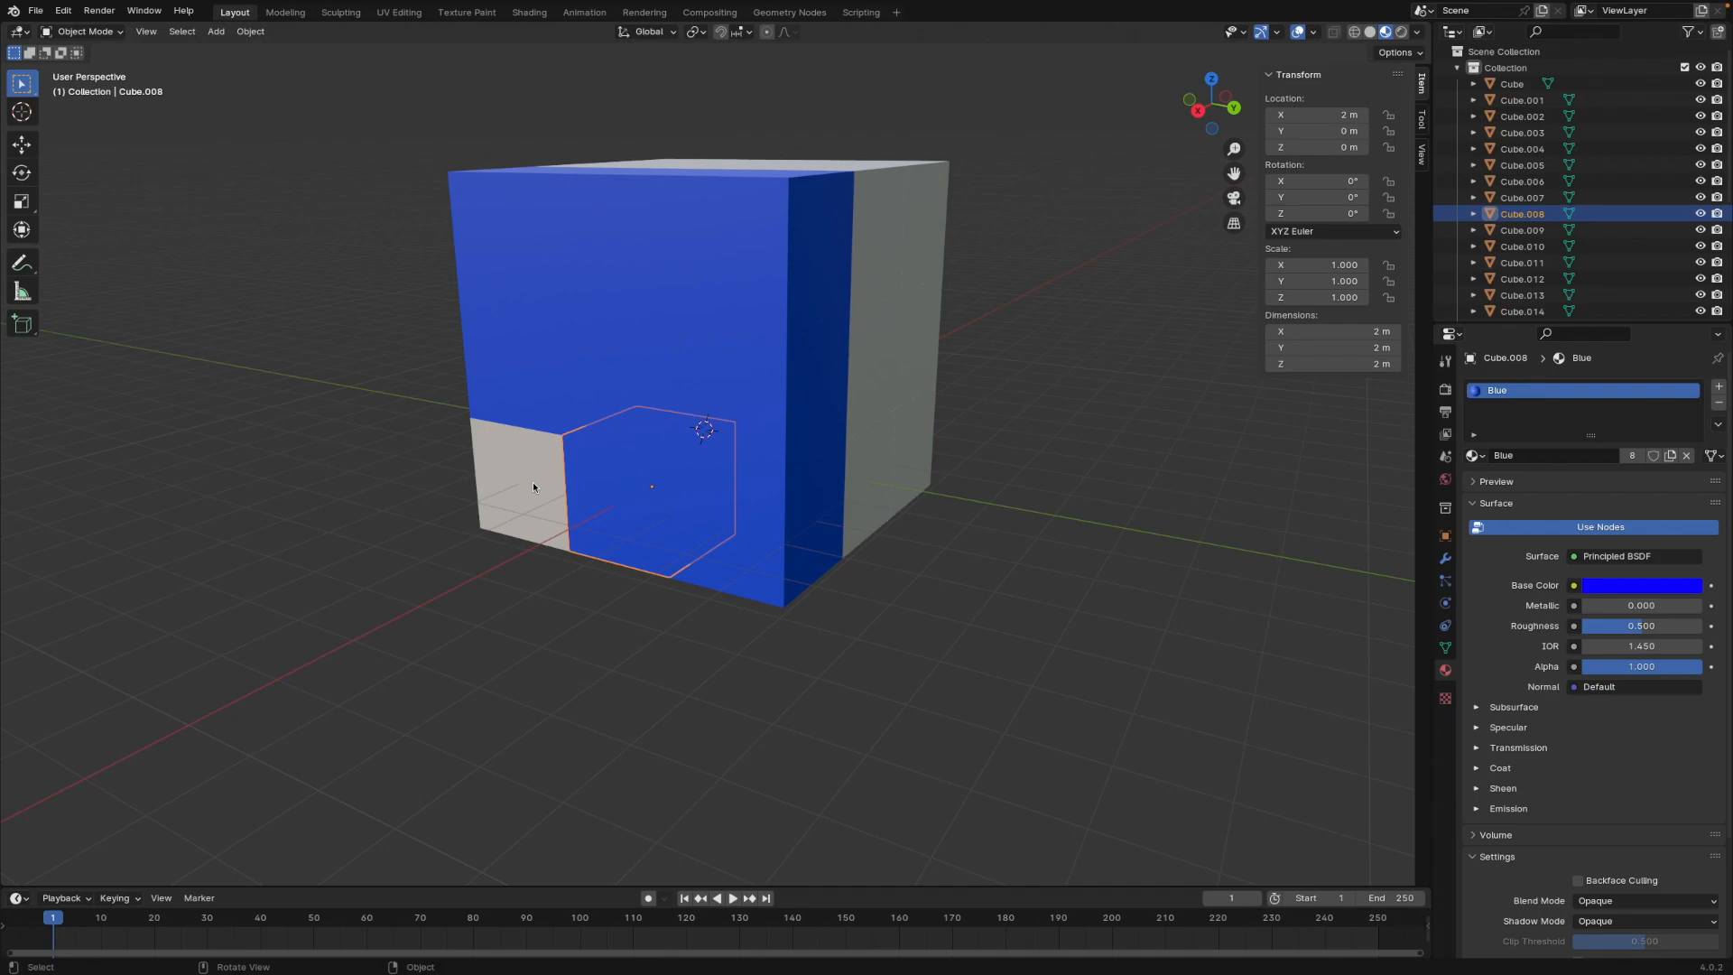
left_click(532, 487)
left_click(1474, 456)
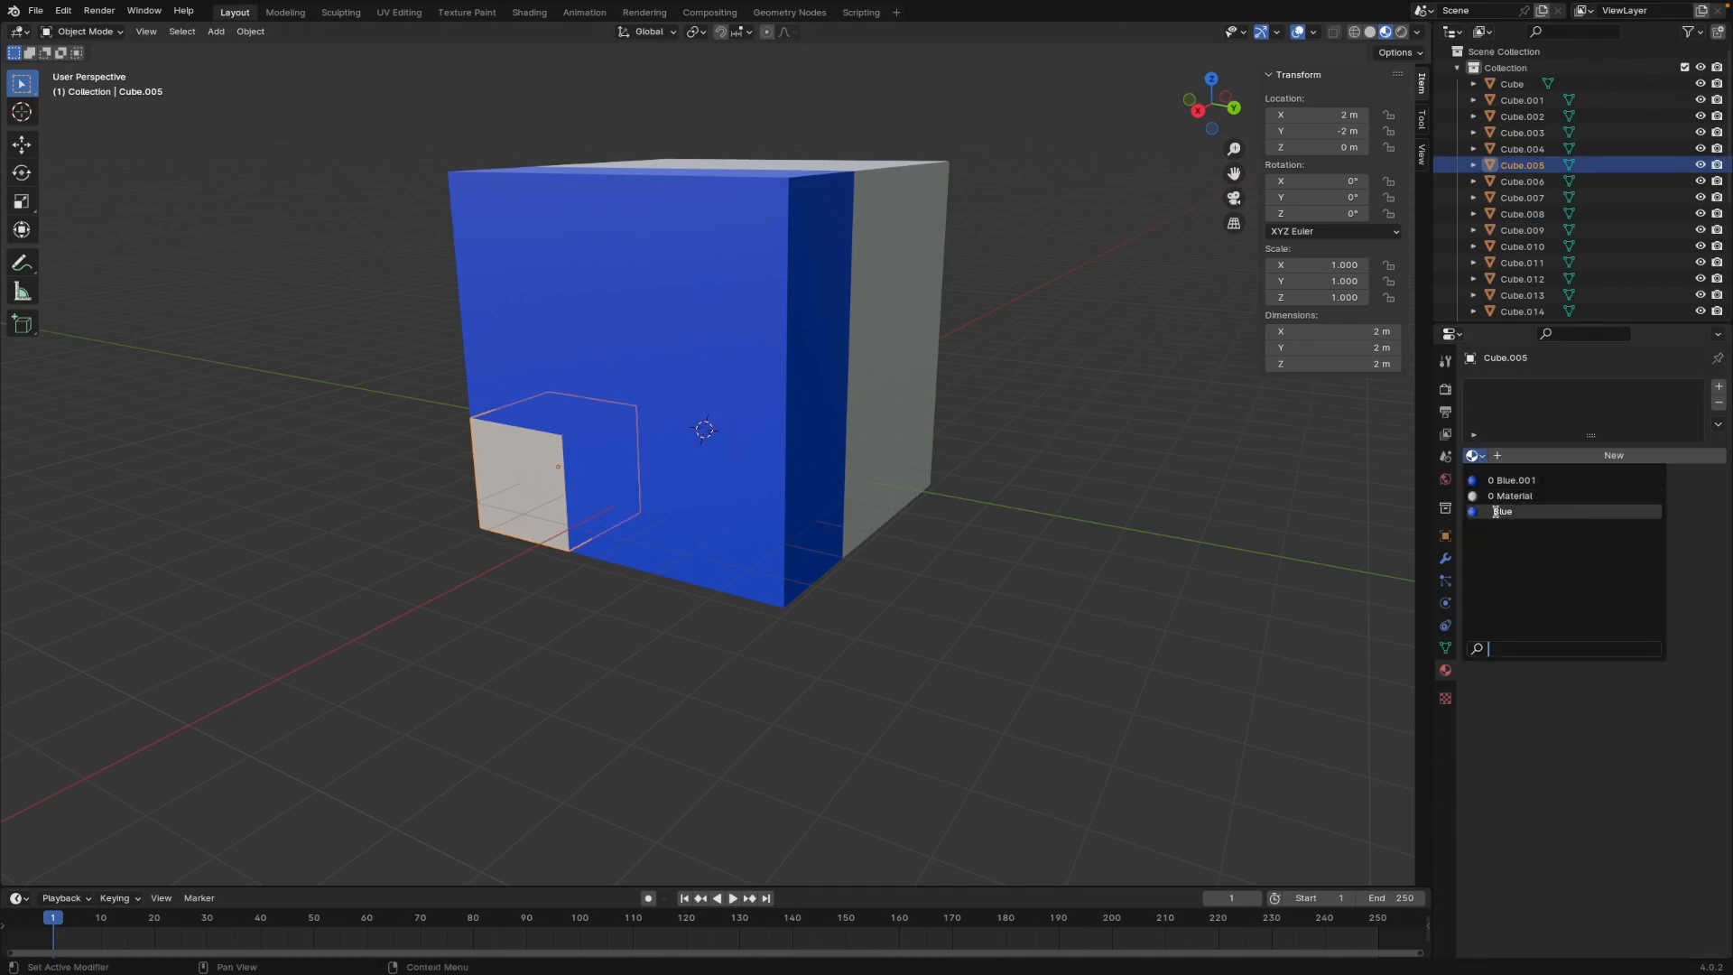
left_click(1476, 505)
left_click(1318, 462)
Step: Create a new material with a pure green base color on the top corner cube on the negative X, positive Y side
middle_click_drag(1318, 462, 1047, 280)
left_click(764, 334)
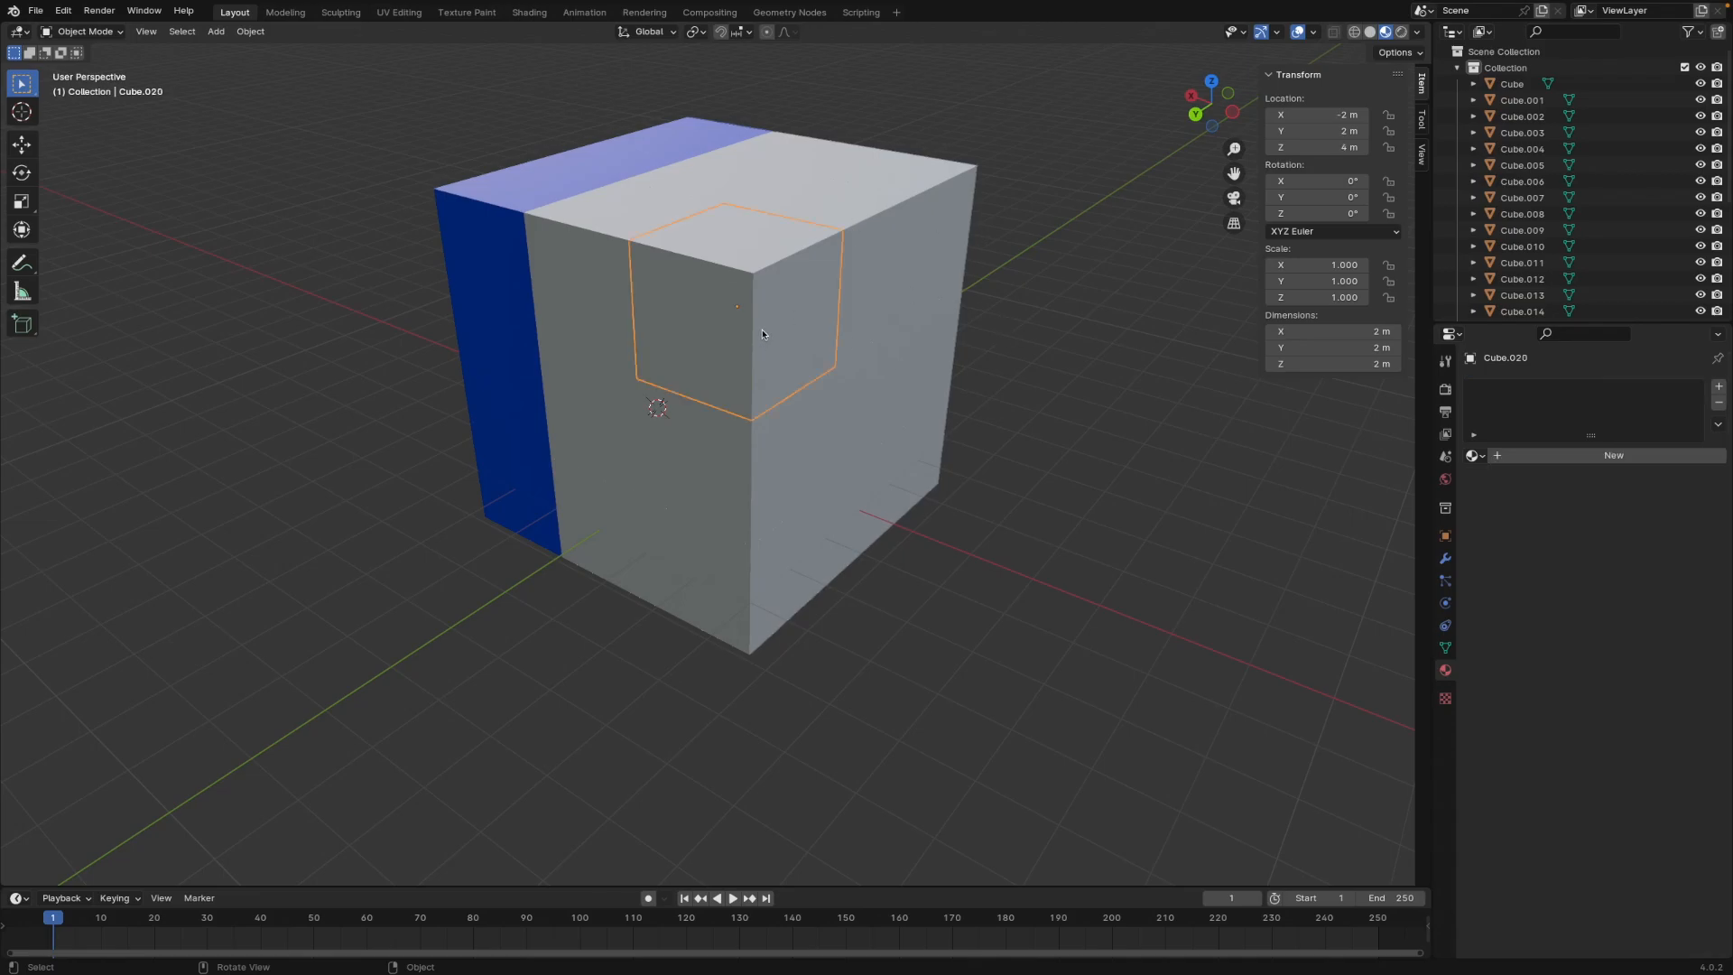
left_click(1516, 459)
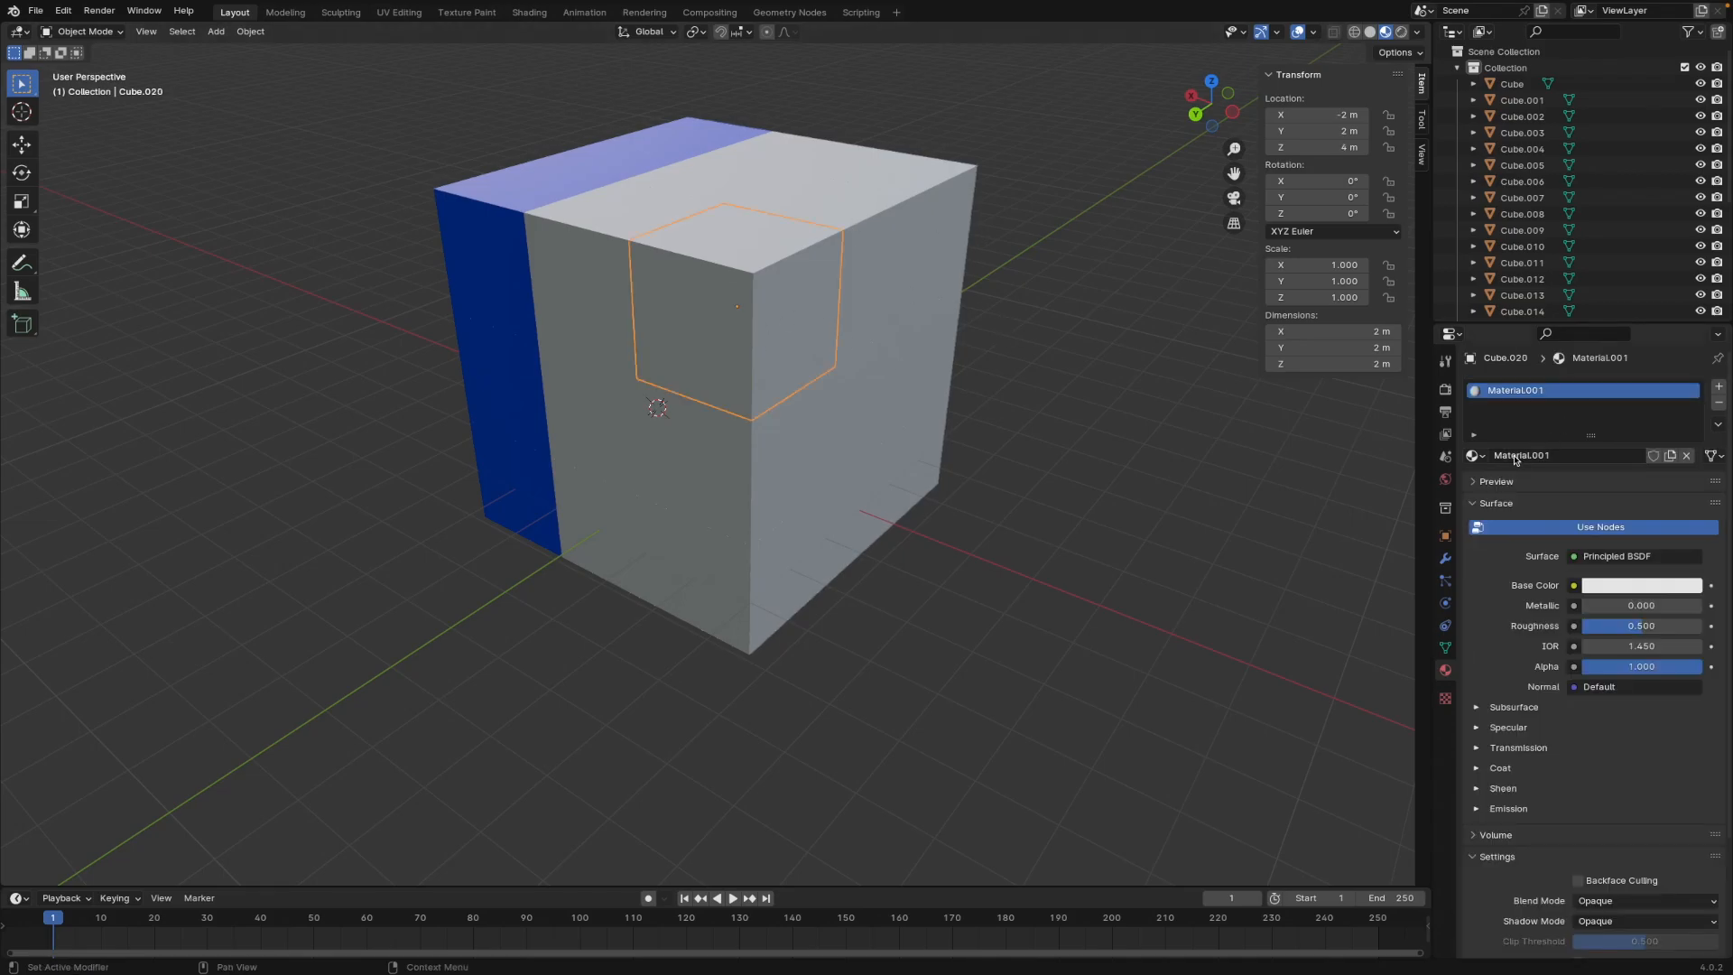
left_click(1634, 585)
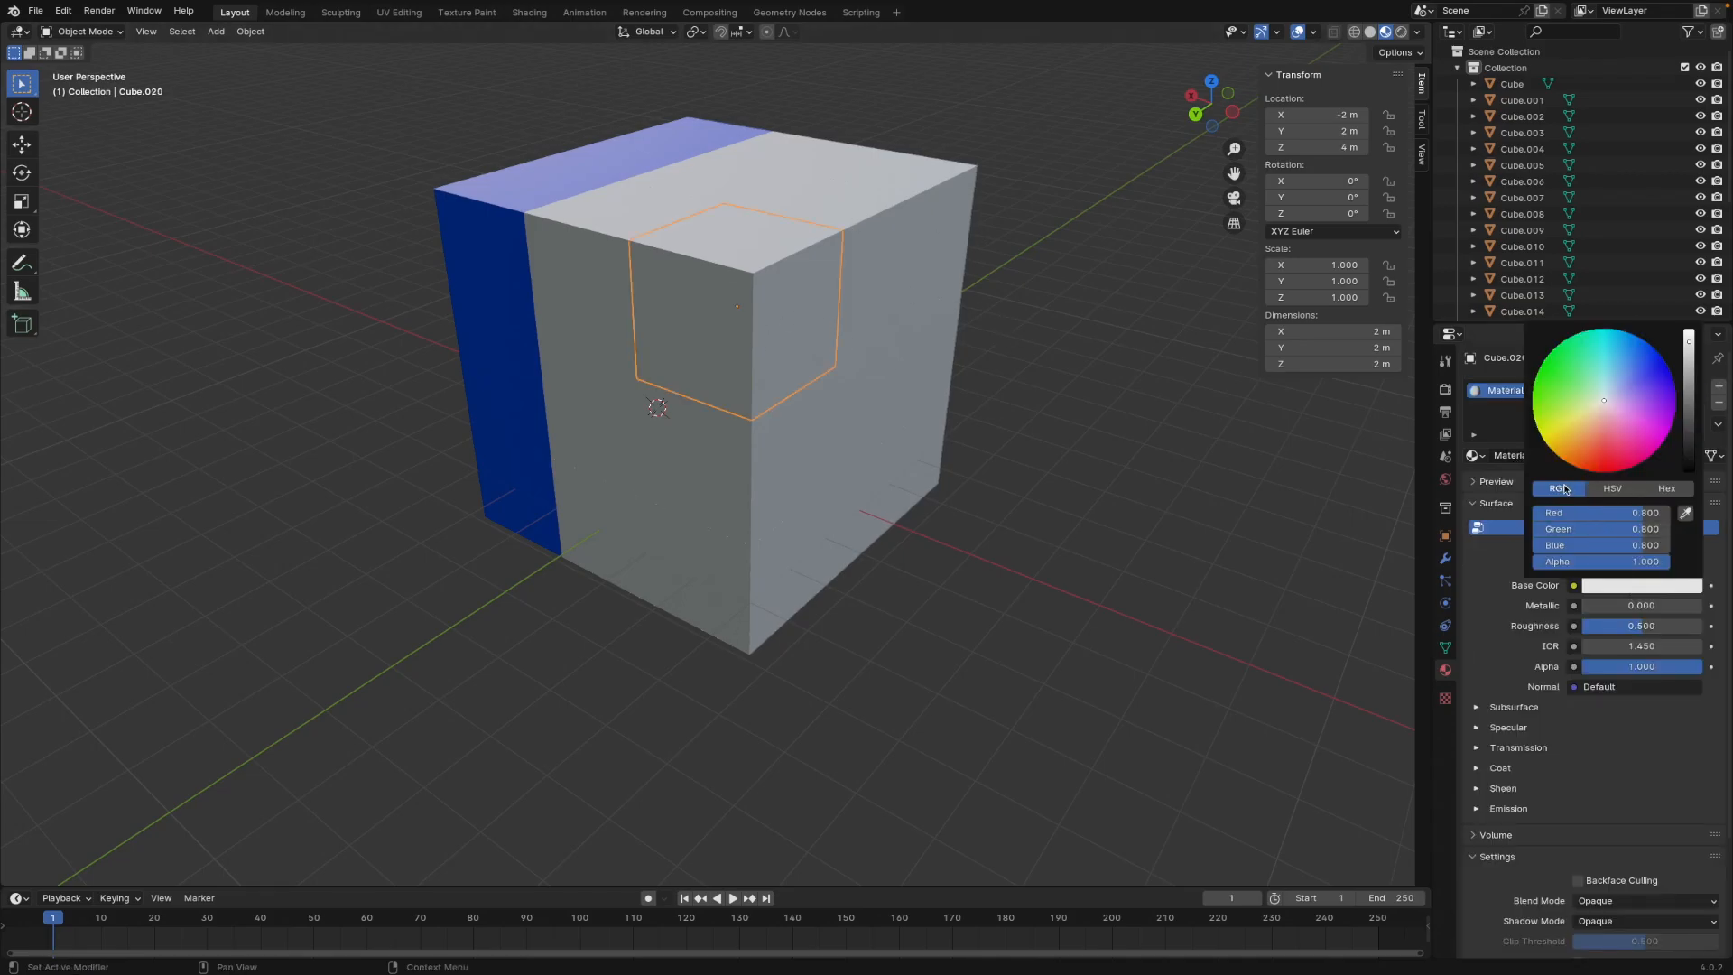
left_click_drag(1655, 529, 1535, 515)
left_click_drag(1645, 545, 1533, 550)
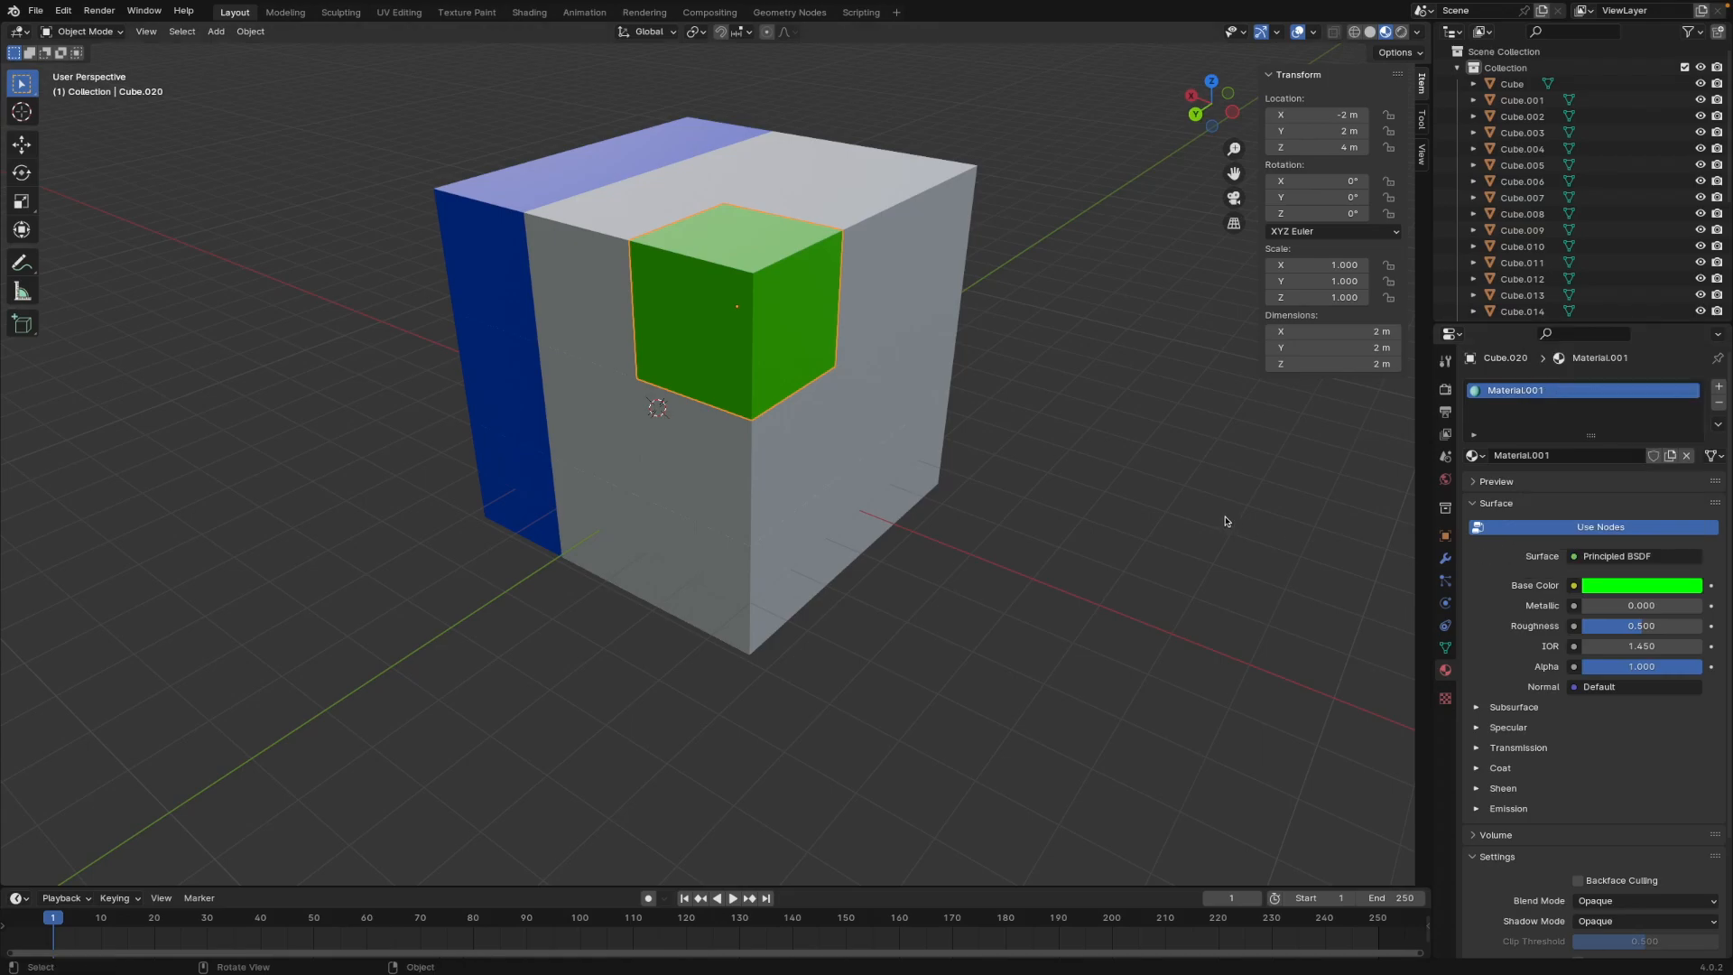
Step: Rename the top corner cube's new material to Green
left_click(1555, 456)
left_click(1555, 456)
type("G")
key("Return")
Step: Assign the Green material to the two cubes directly below the green corner cube, in the middle and bottom layers
left_click(746, 444)
left_click(1475, 456)
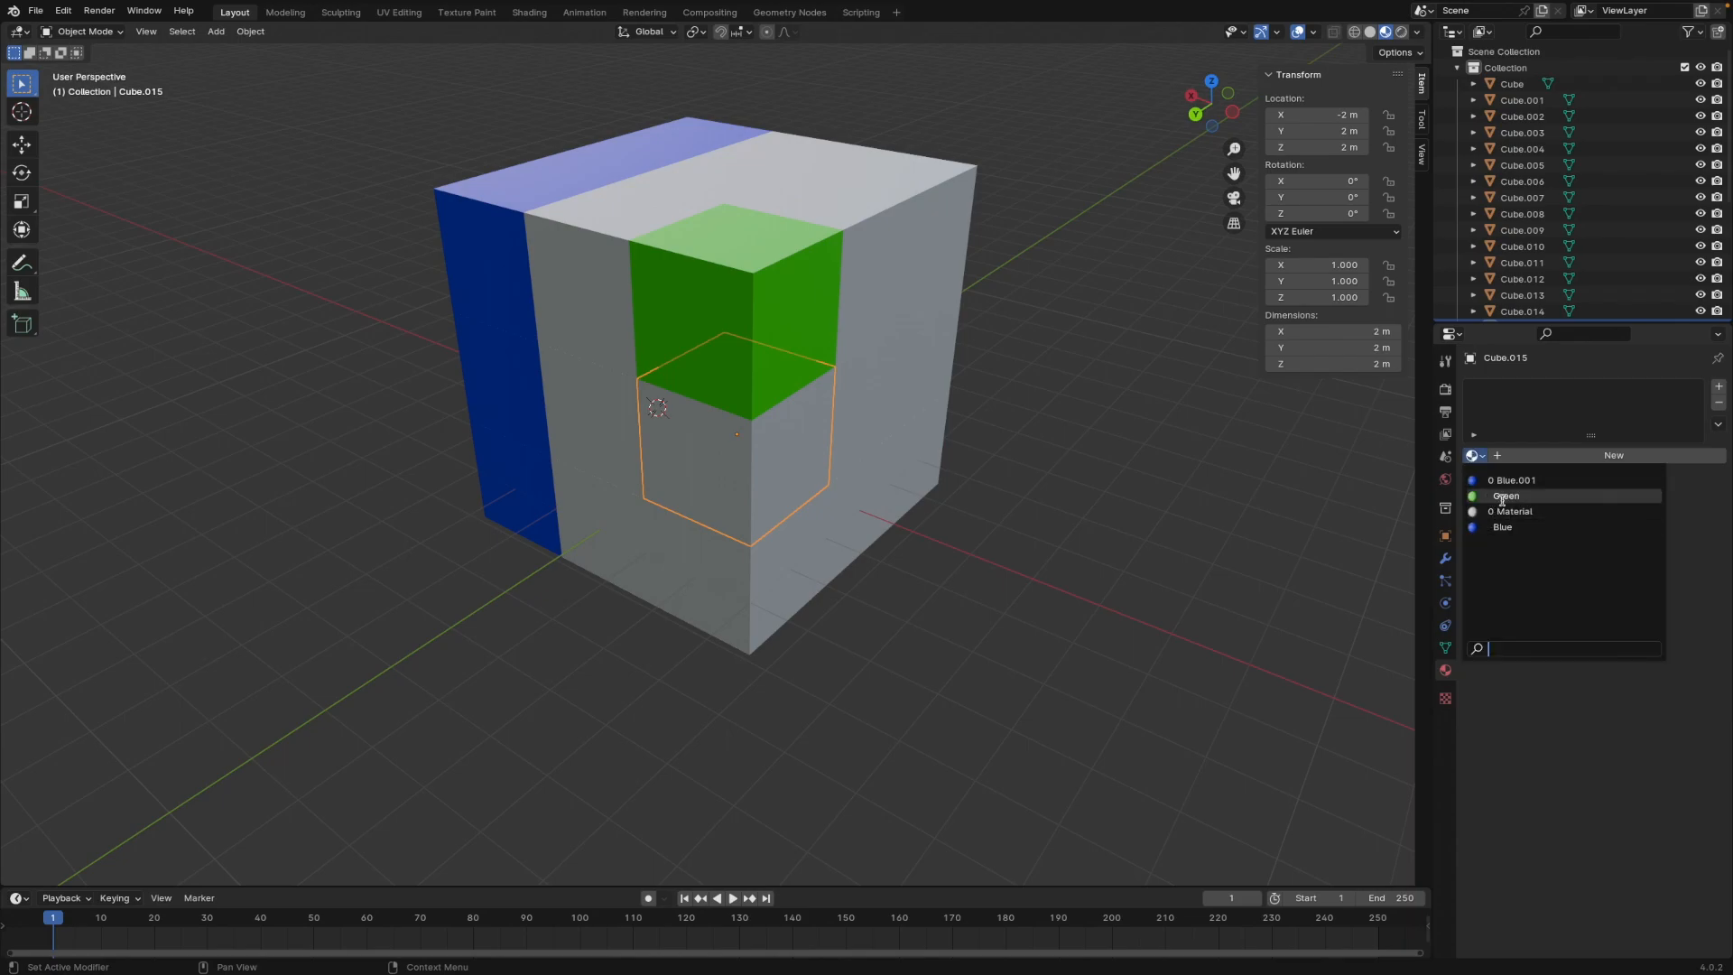
left_click(1506, 496)
left_click(767, 566)
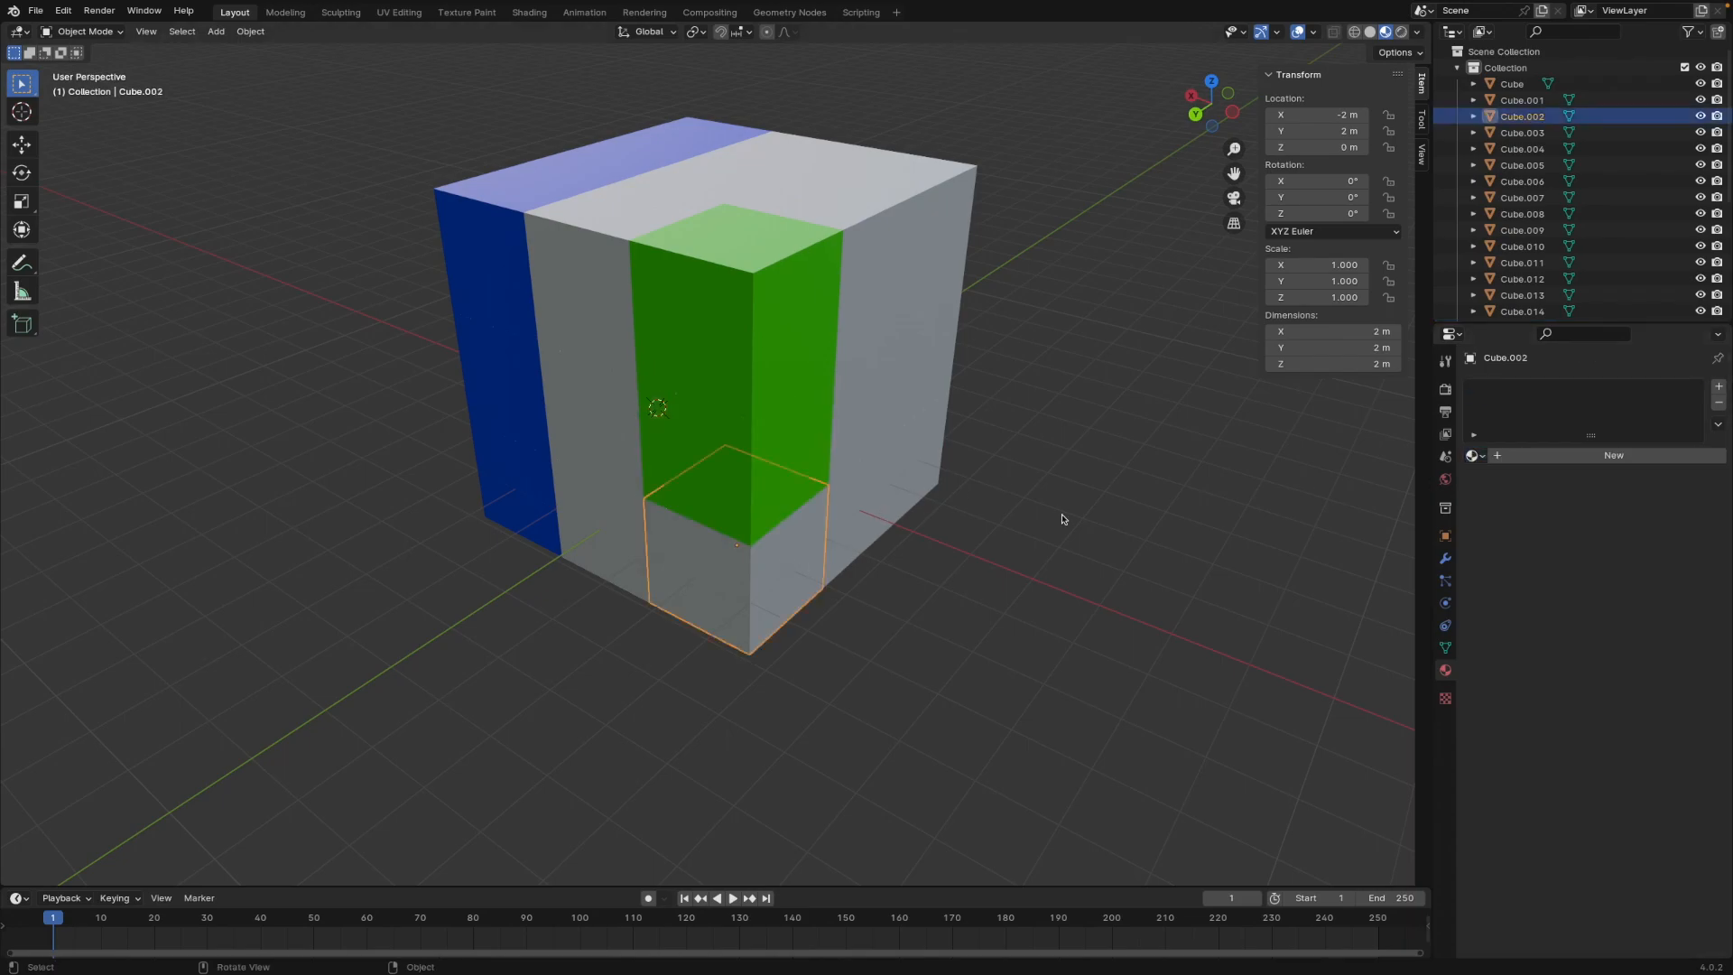
left_click(1475, 456)
left_click(1498, 497)
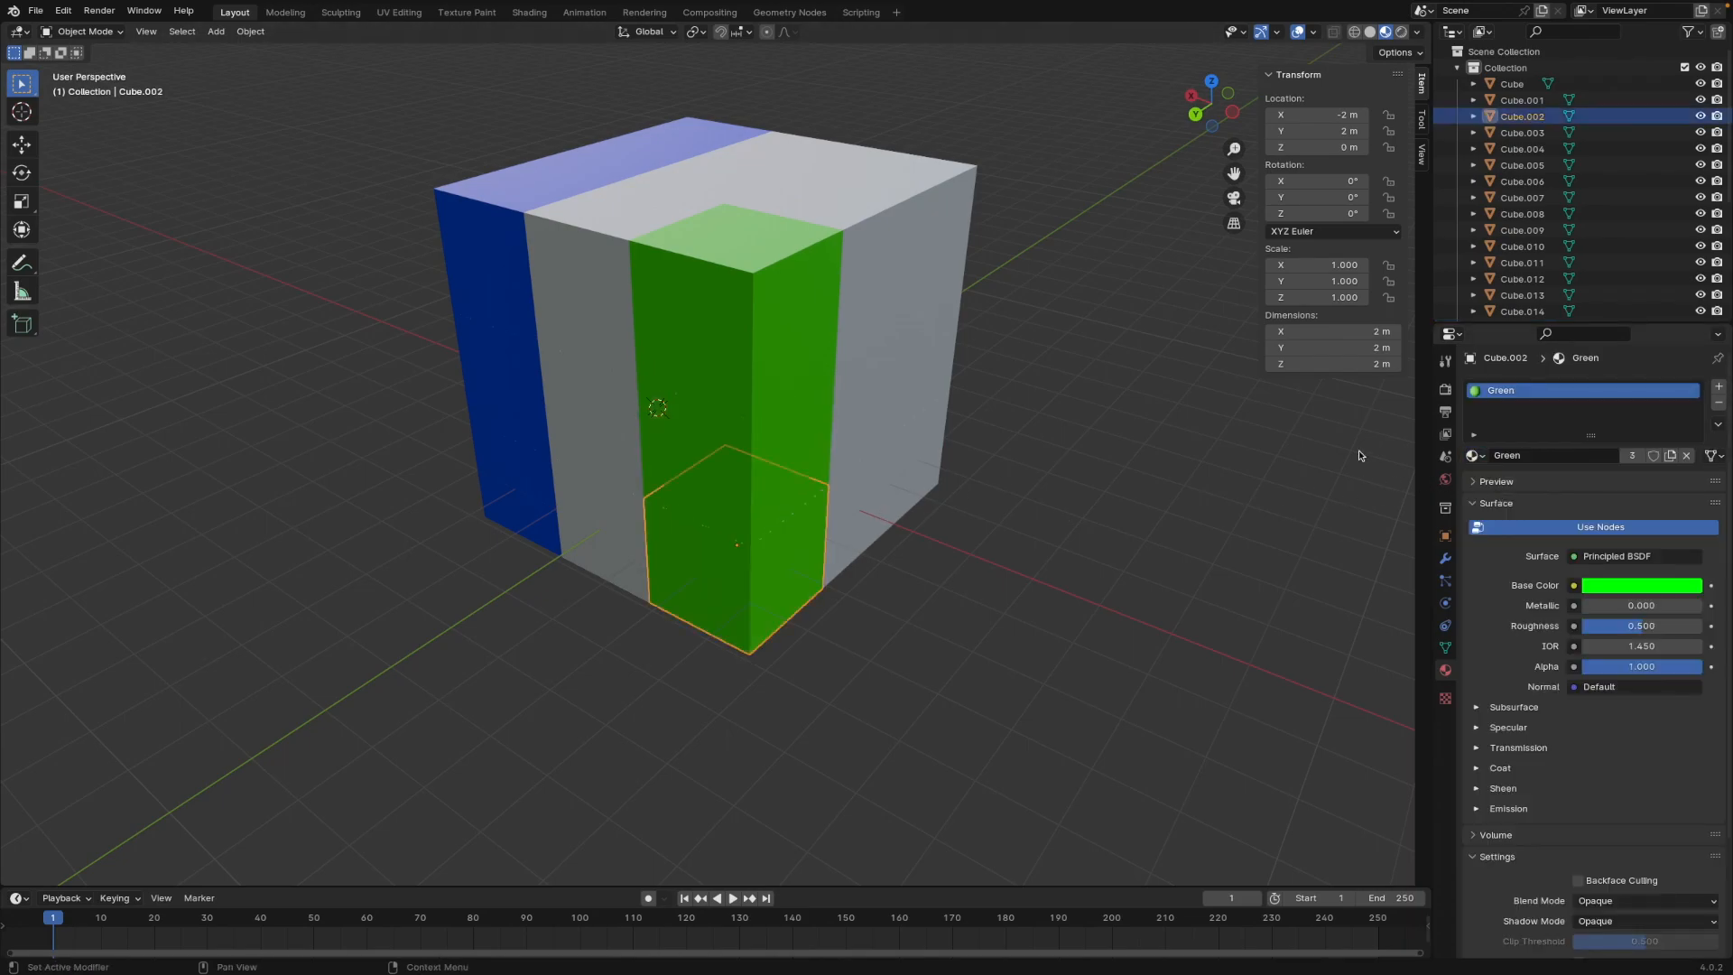
Step: Assign the Green material to the top and middle cubes of the negative X face's central column
left_click(879, 318)
left_click(1472, 454)
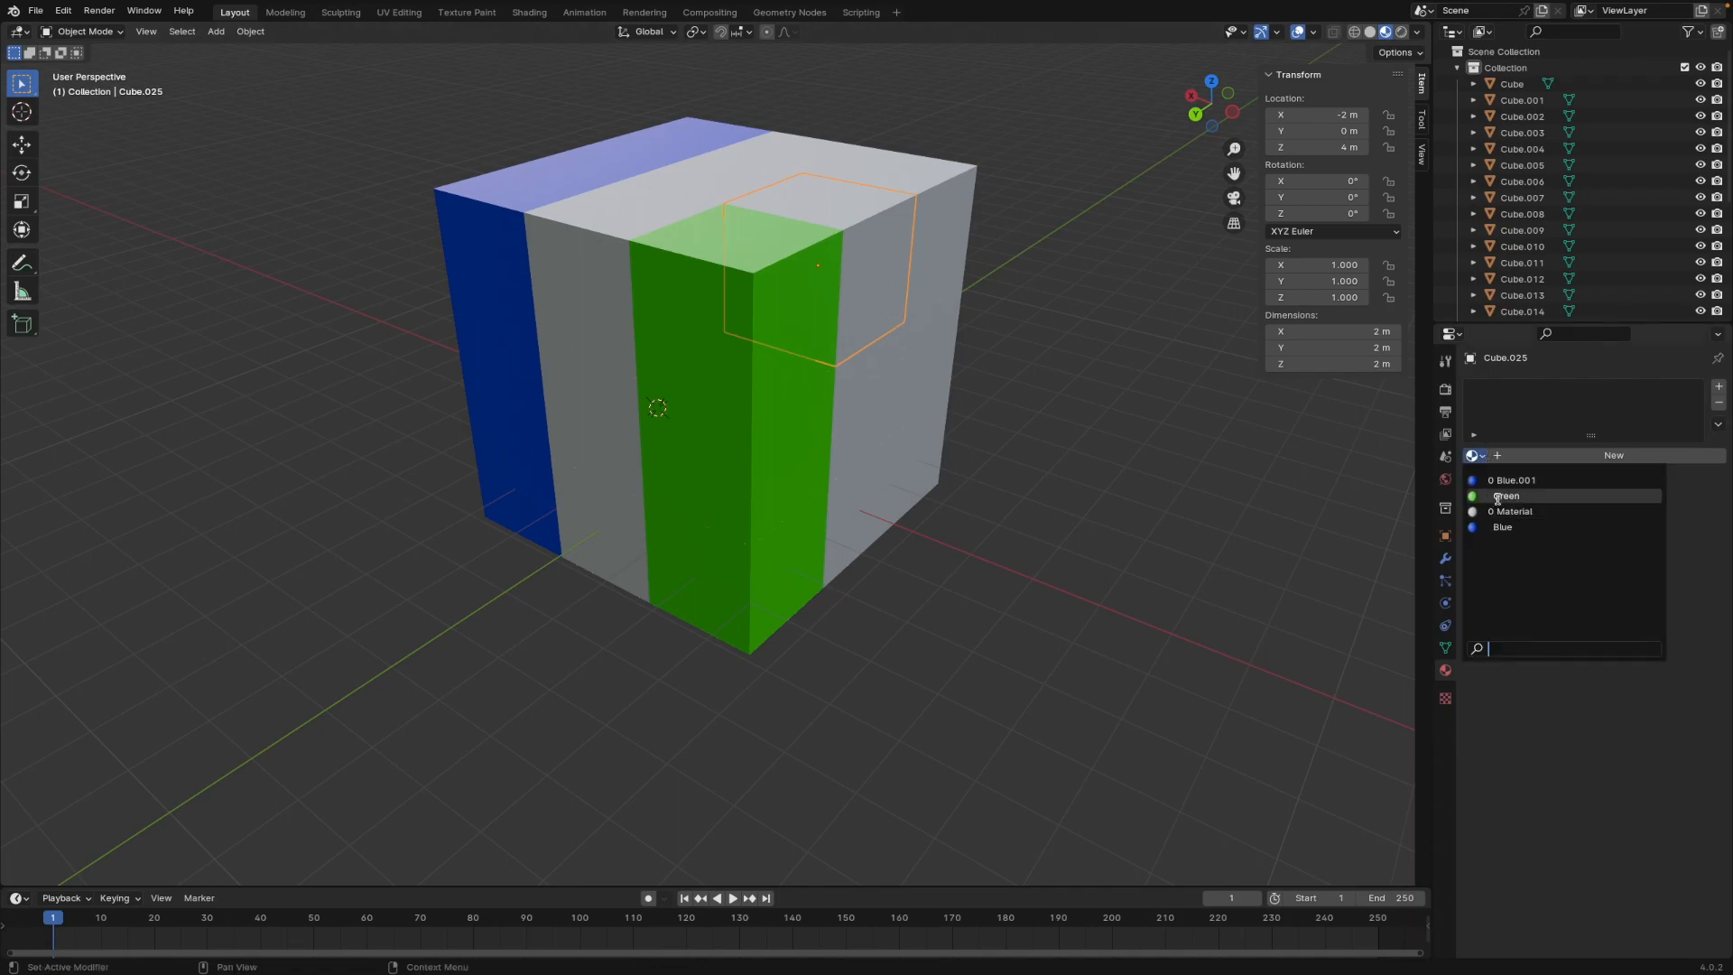
left_click(1499, 497)
left_click(862, 388)
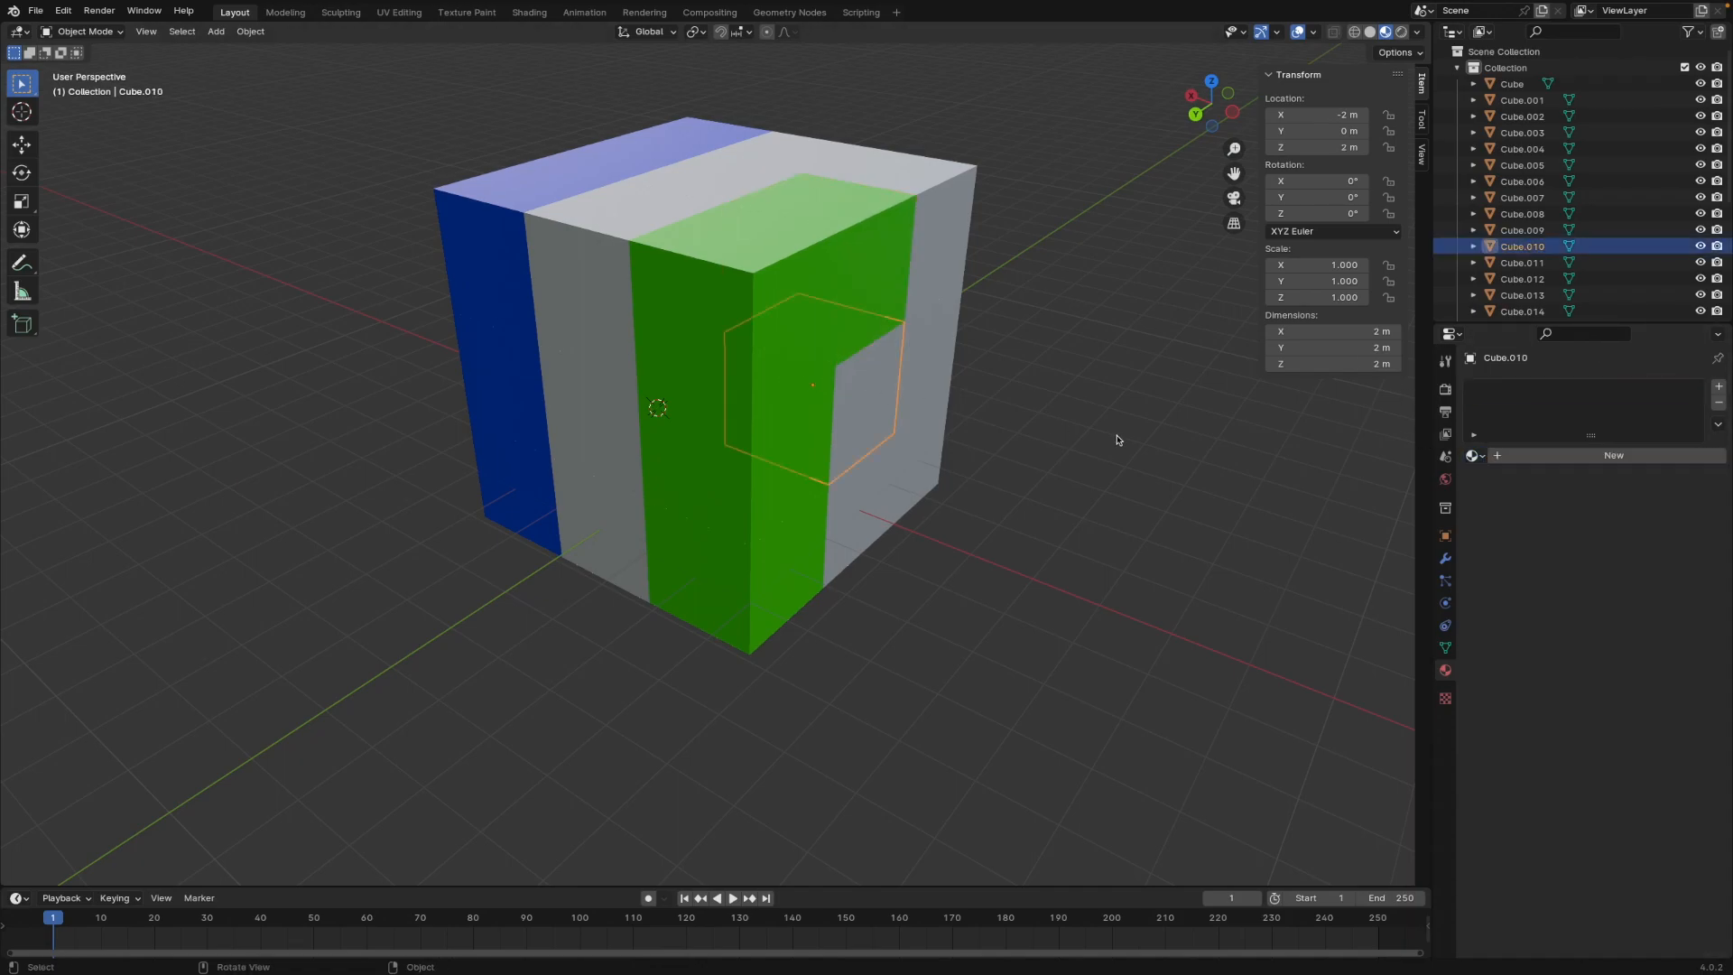
left_click(1471, 454)
left_click(1506, 496)
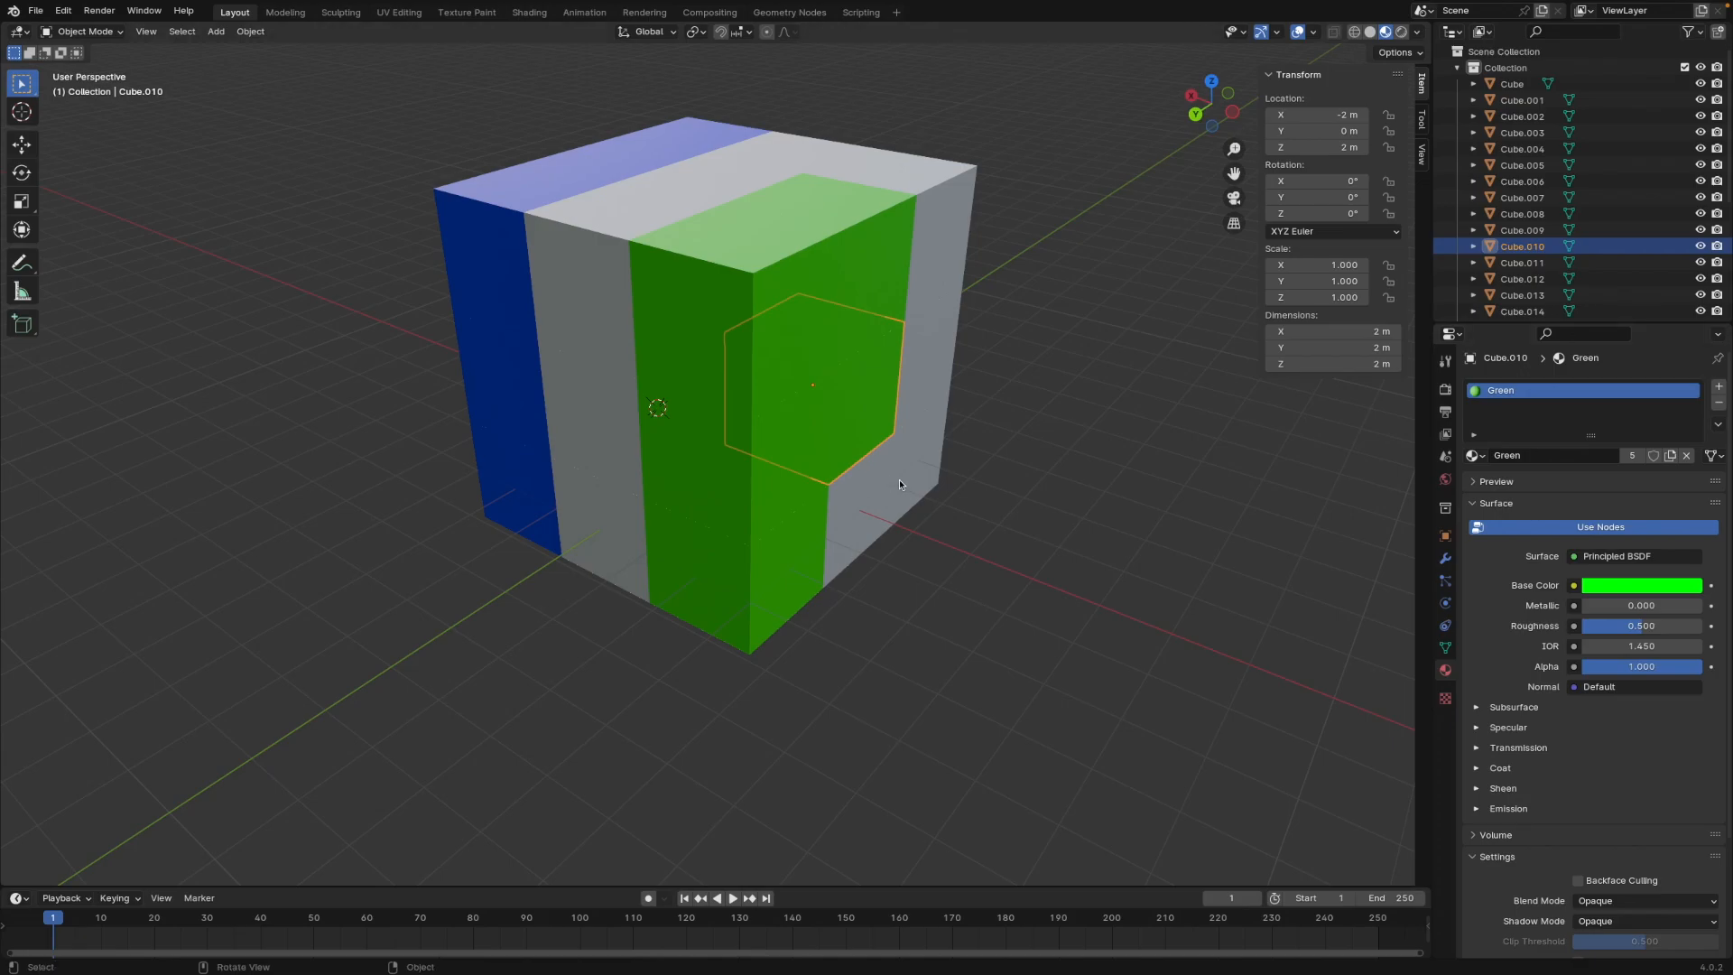
Step: Assign the Green material to the negative X face's bottom centre cube and its top corner cube on the negative Y side
left_click(879, 480)
left_click(1473, 456)
left_click(1506, 496)
middle_click_drag(1173, 469, 900, 325)
left_click(876, 318)
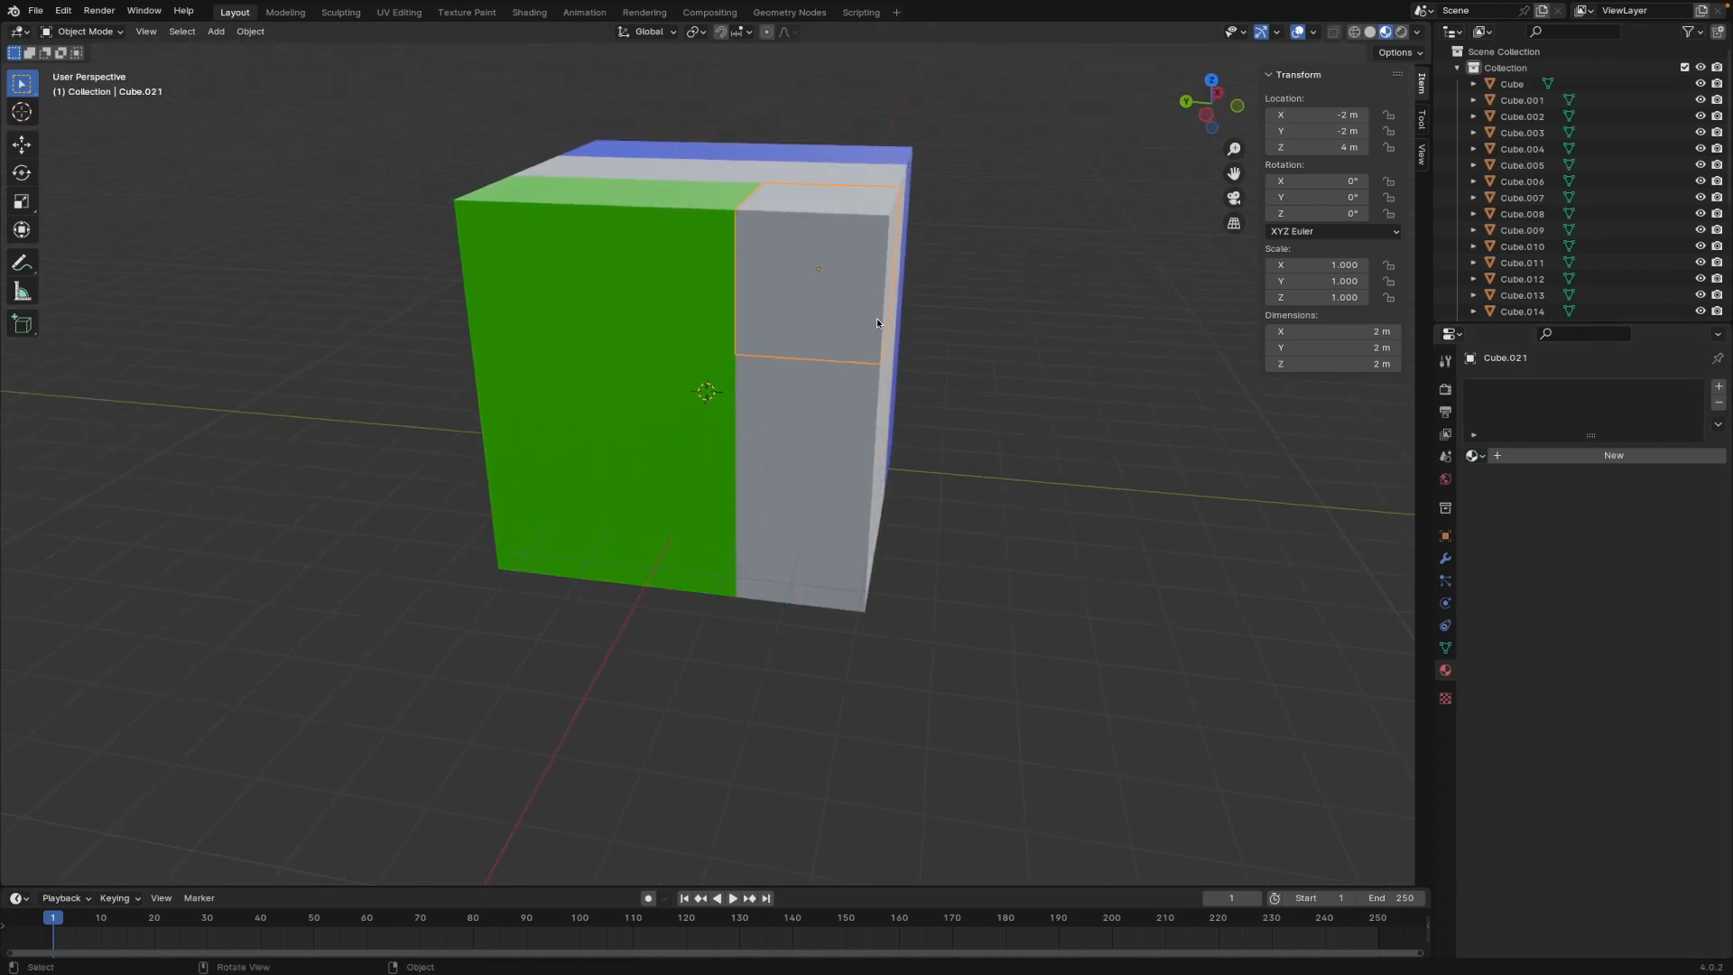
left_click(1473, 456)
left_click(1504, 496)
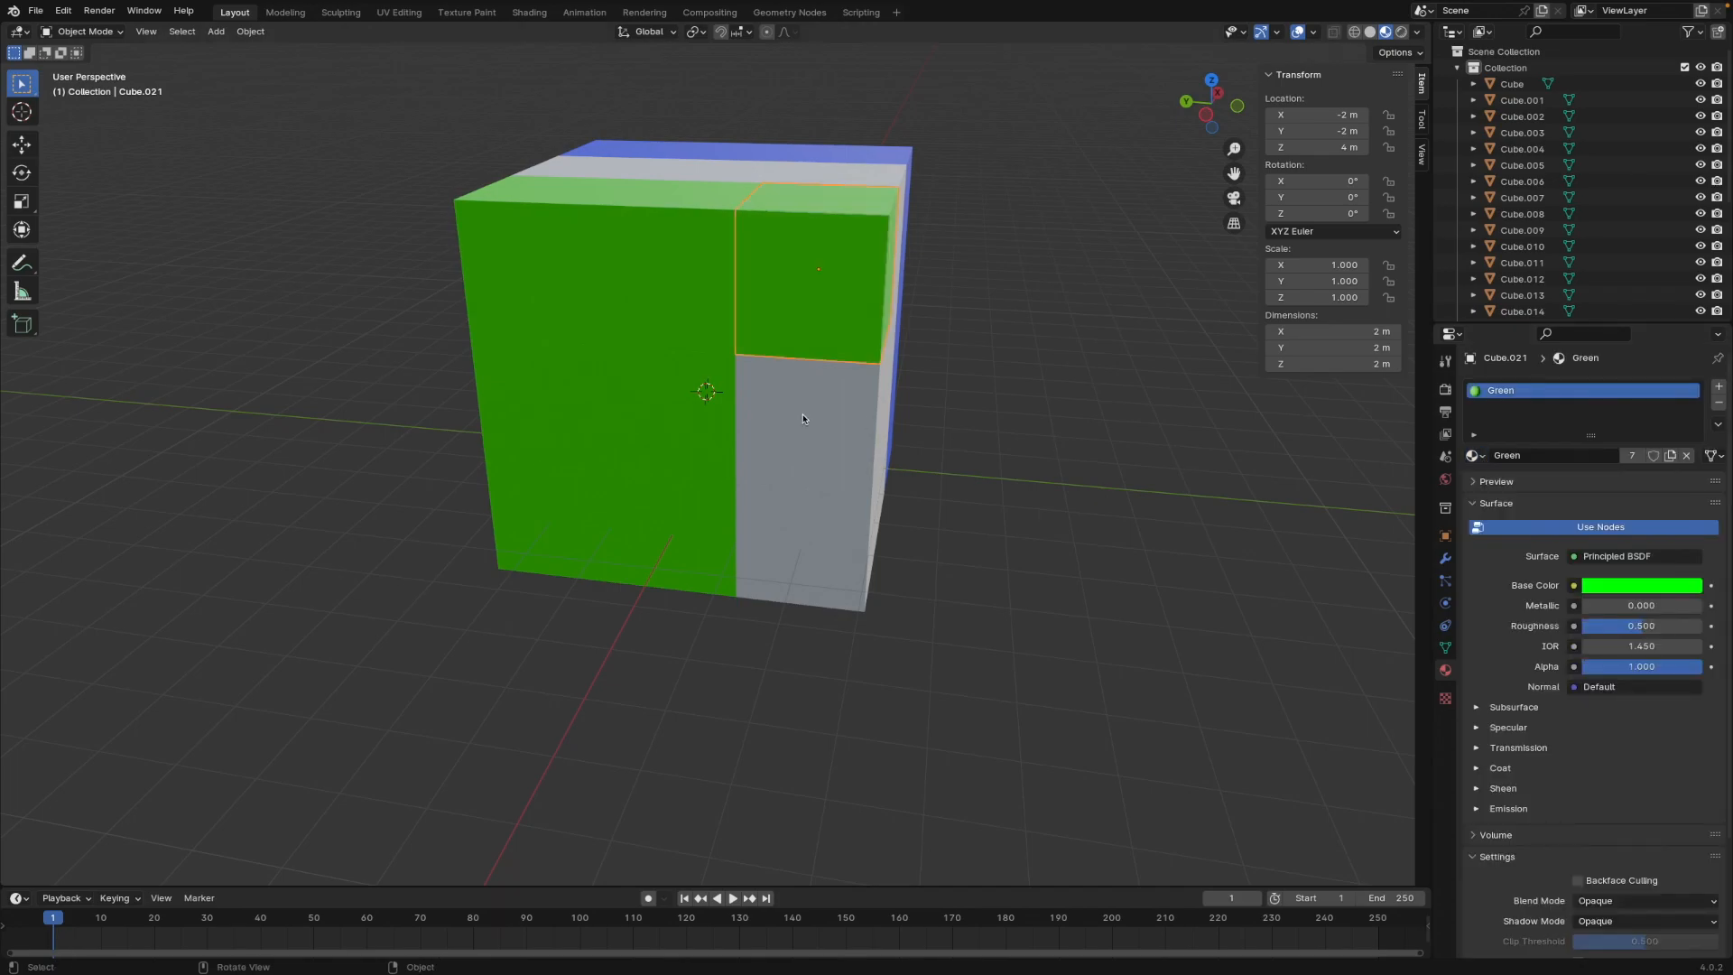
Step: Assign the Green material to the middle and bottom corner cubes where the negative X and negative Y faces meet
left_click(859, 422)
left_click(1473, 456)
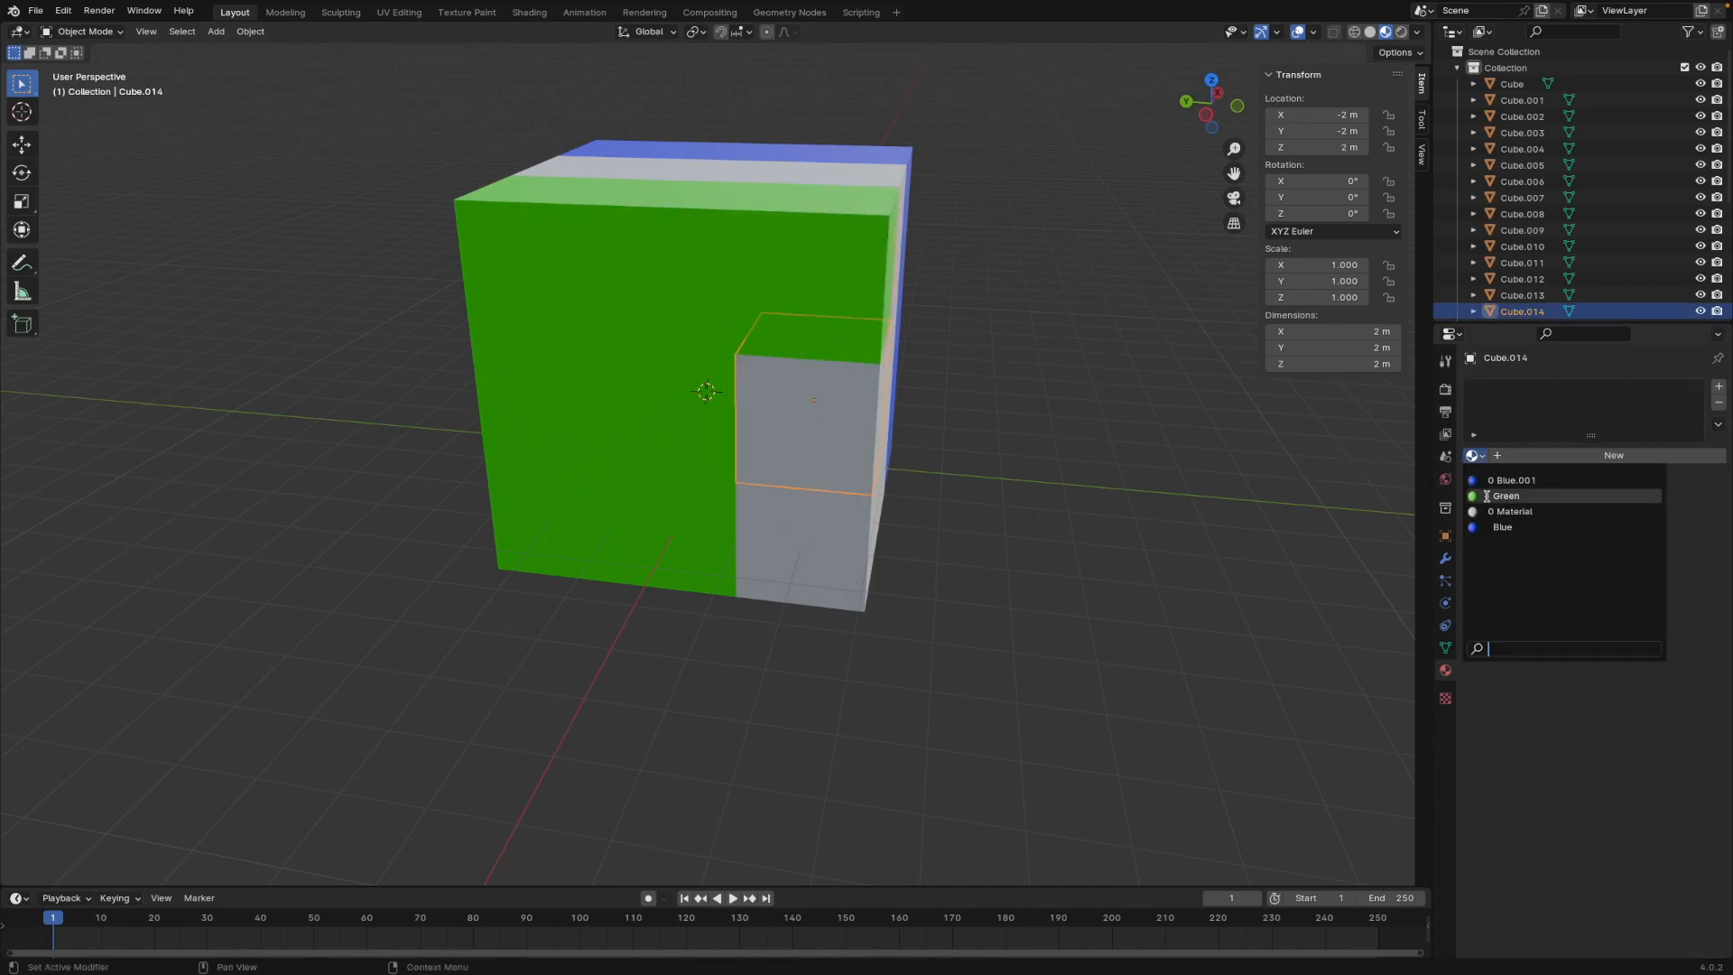
left_click(1504, 496)
left_click(872, 539)
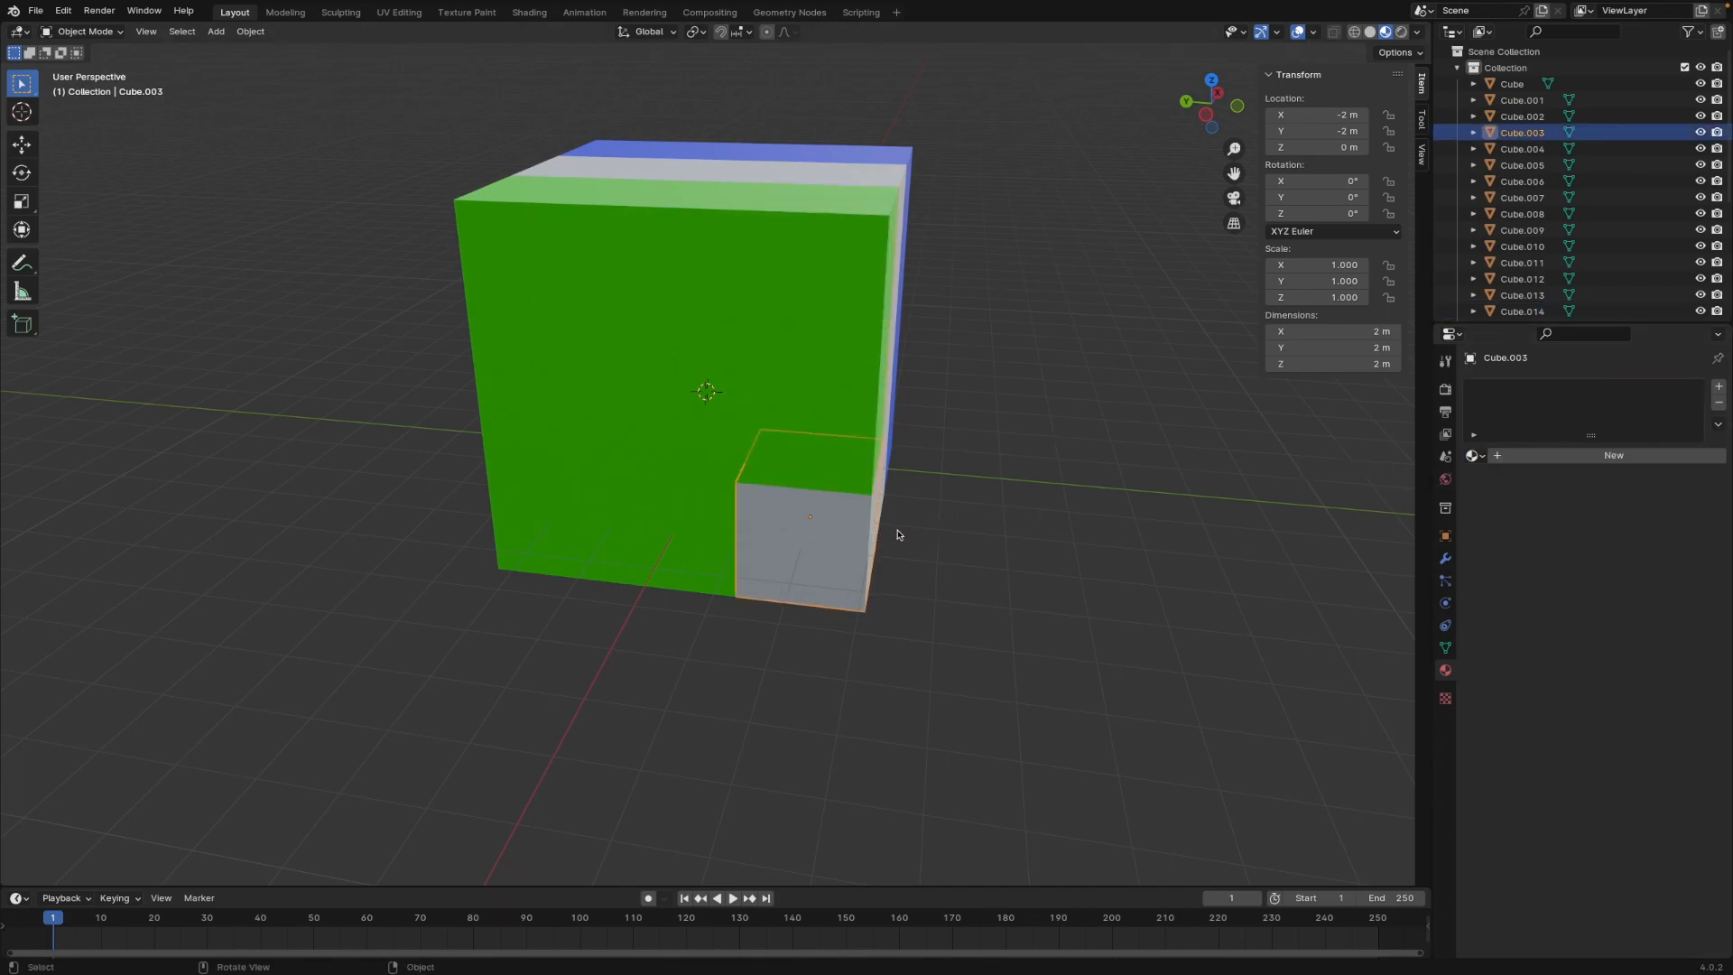
left_click(1478, 458)
left_click(1504, 495)
left_click(1196, 519)
Step: Add a second material named White with a pure white base color to the blue top corner cube at positive X and Y
middle_click_drag(1196, 519, 789, 469)
scroll(1014, 523, "down", 4)
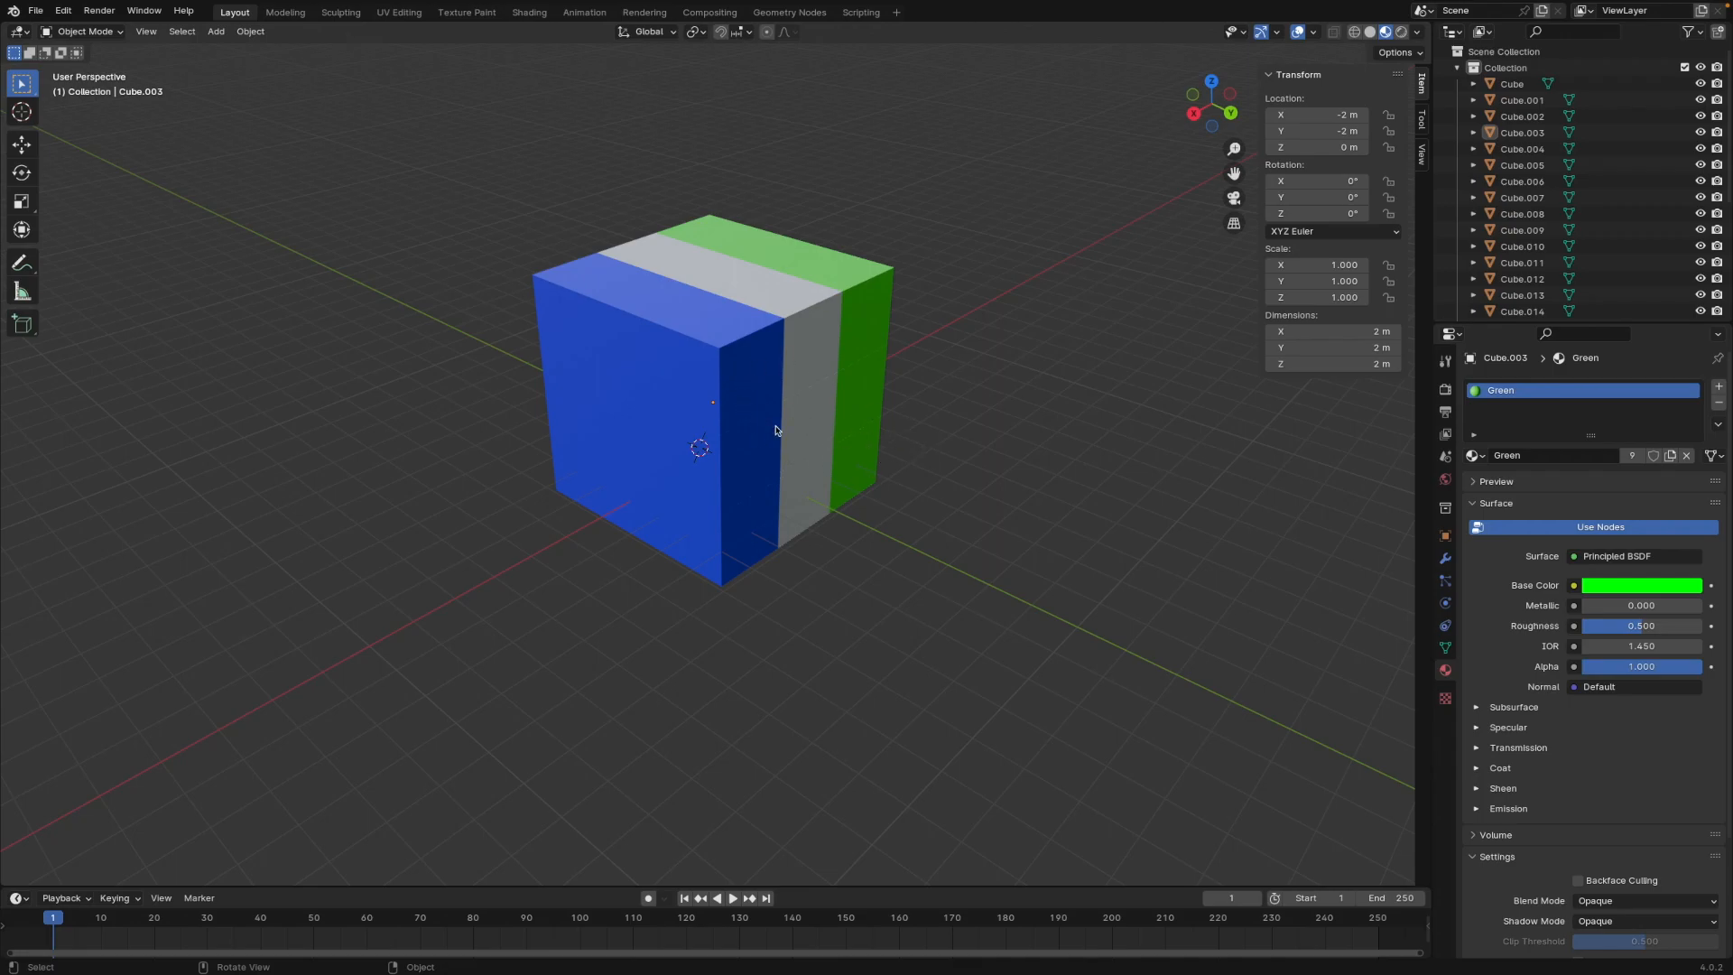
middle_click_drag(1034, 426, 1032, 405)
left_click(754, 334)
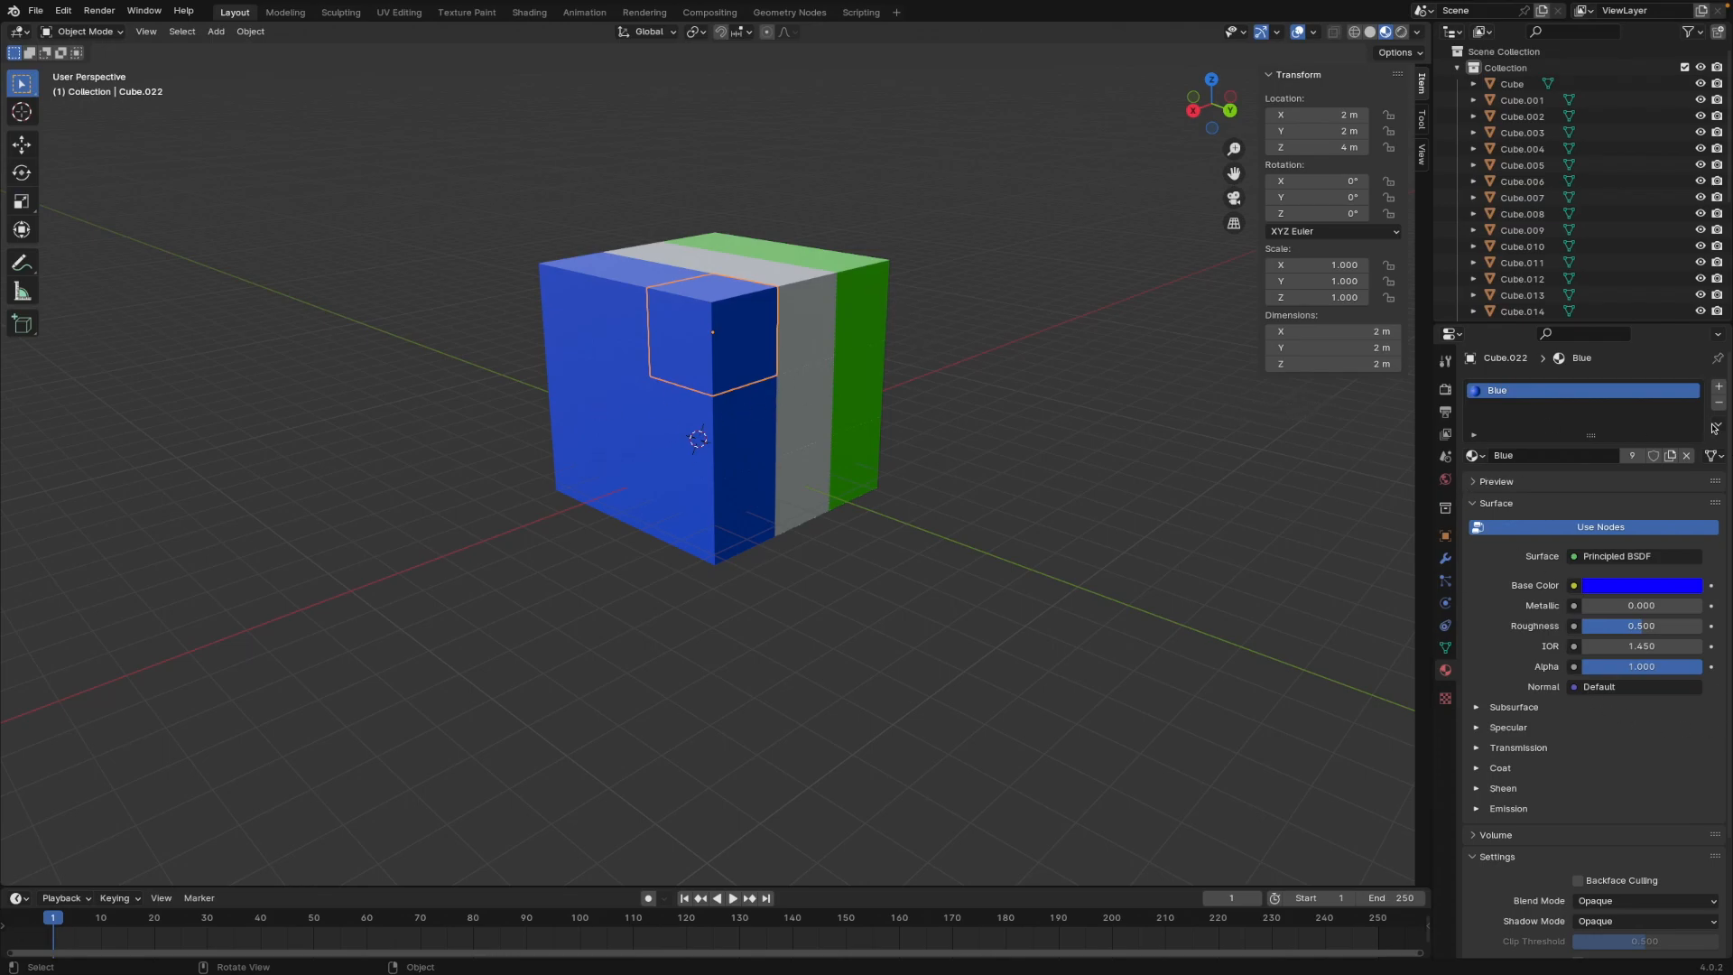
left_click(1720, 388)
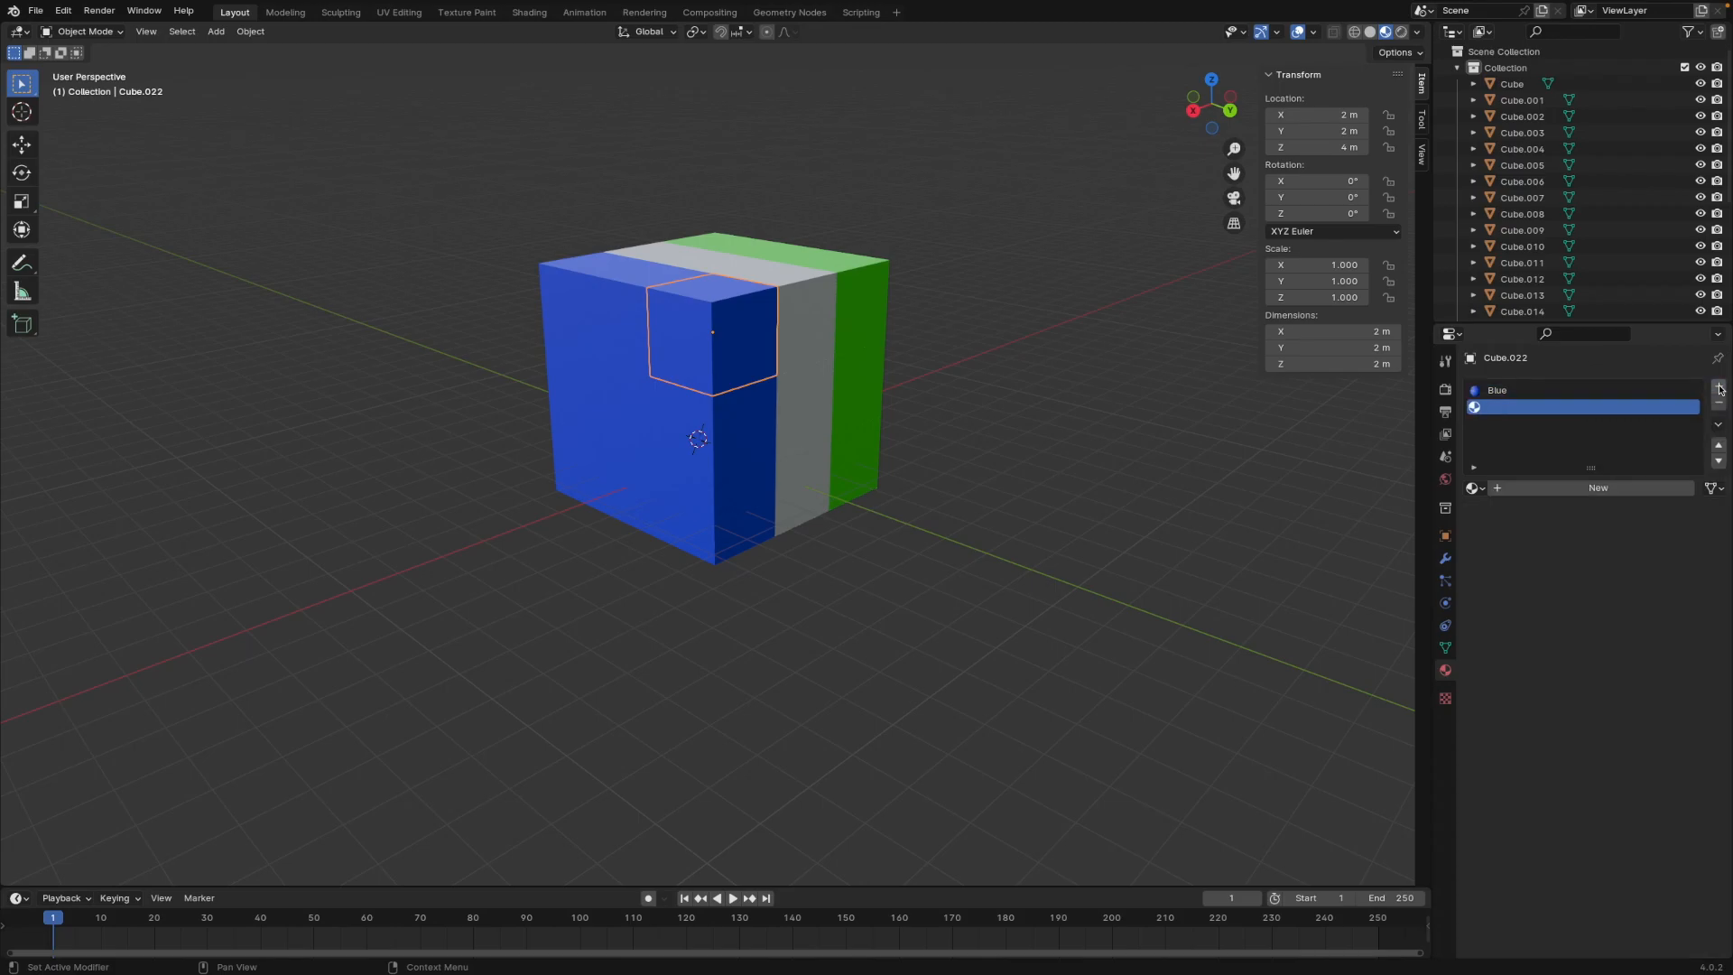
left_click(1533, 488)
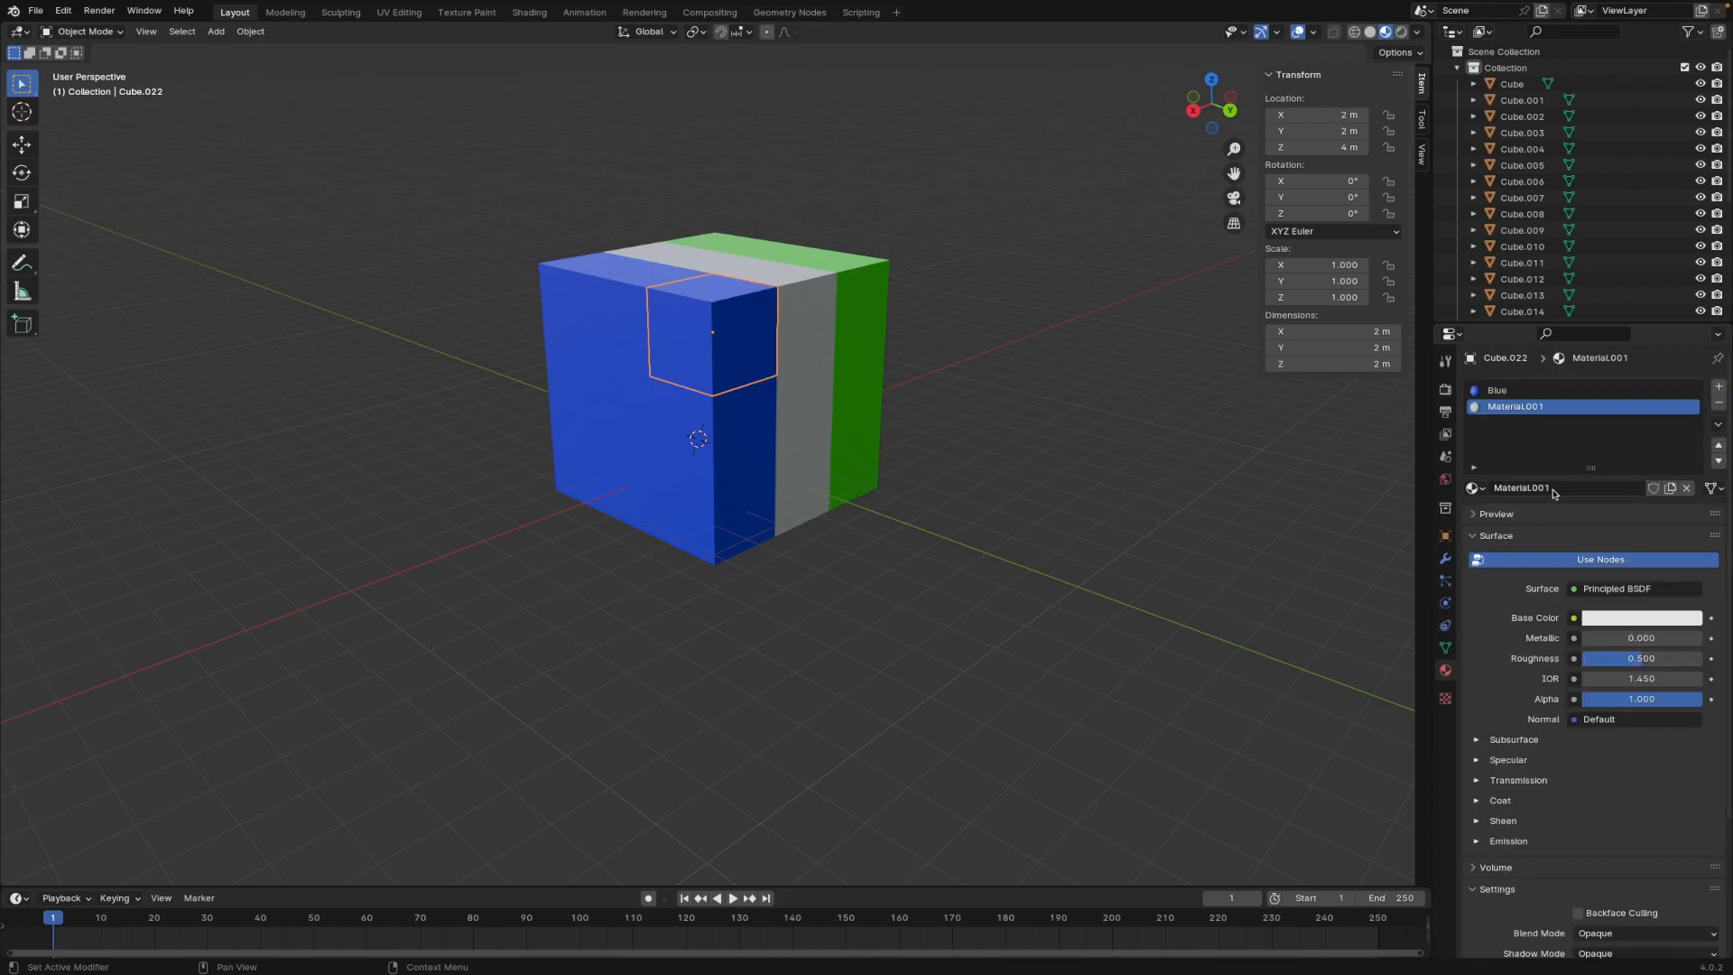
type("W")
key("Escape")
left_click(1561, 491)
type("White")
key("Return")
left_click(1622, 619)
left_click_drag(1689, 378, 1689, 367)
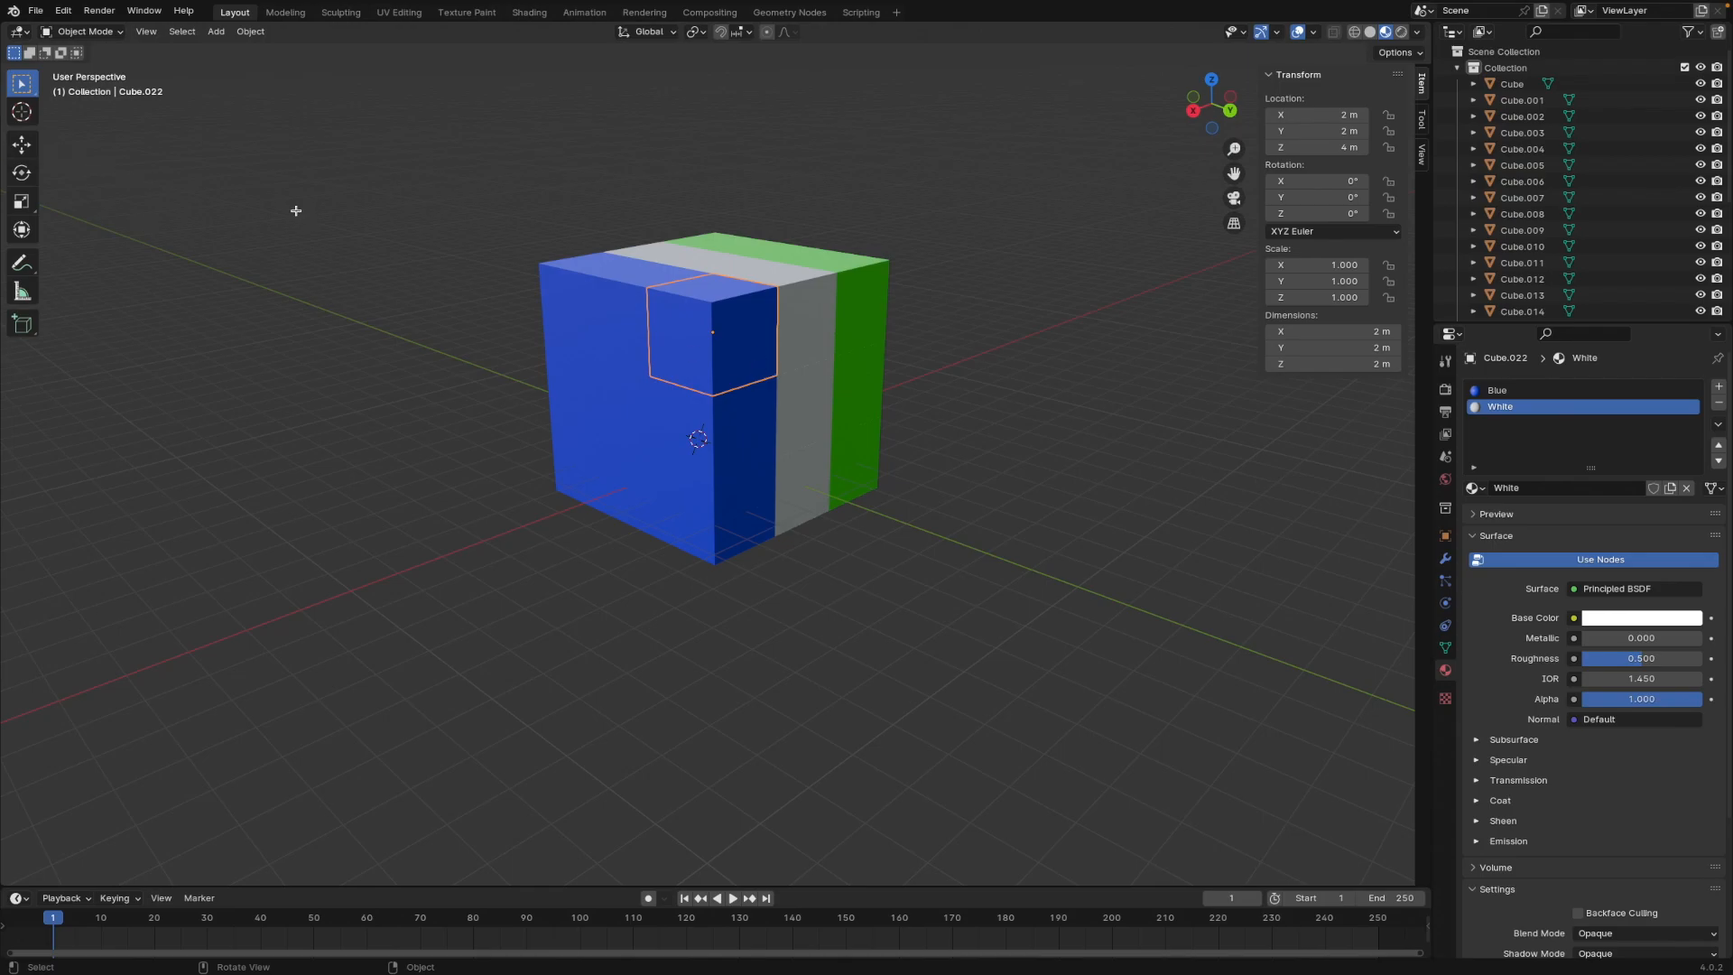
Step: Assign the White material to only the positive Y face of the blue top corner cube and return to Object Mode
key("Tab")
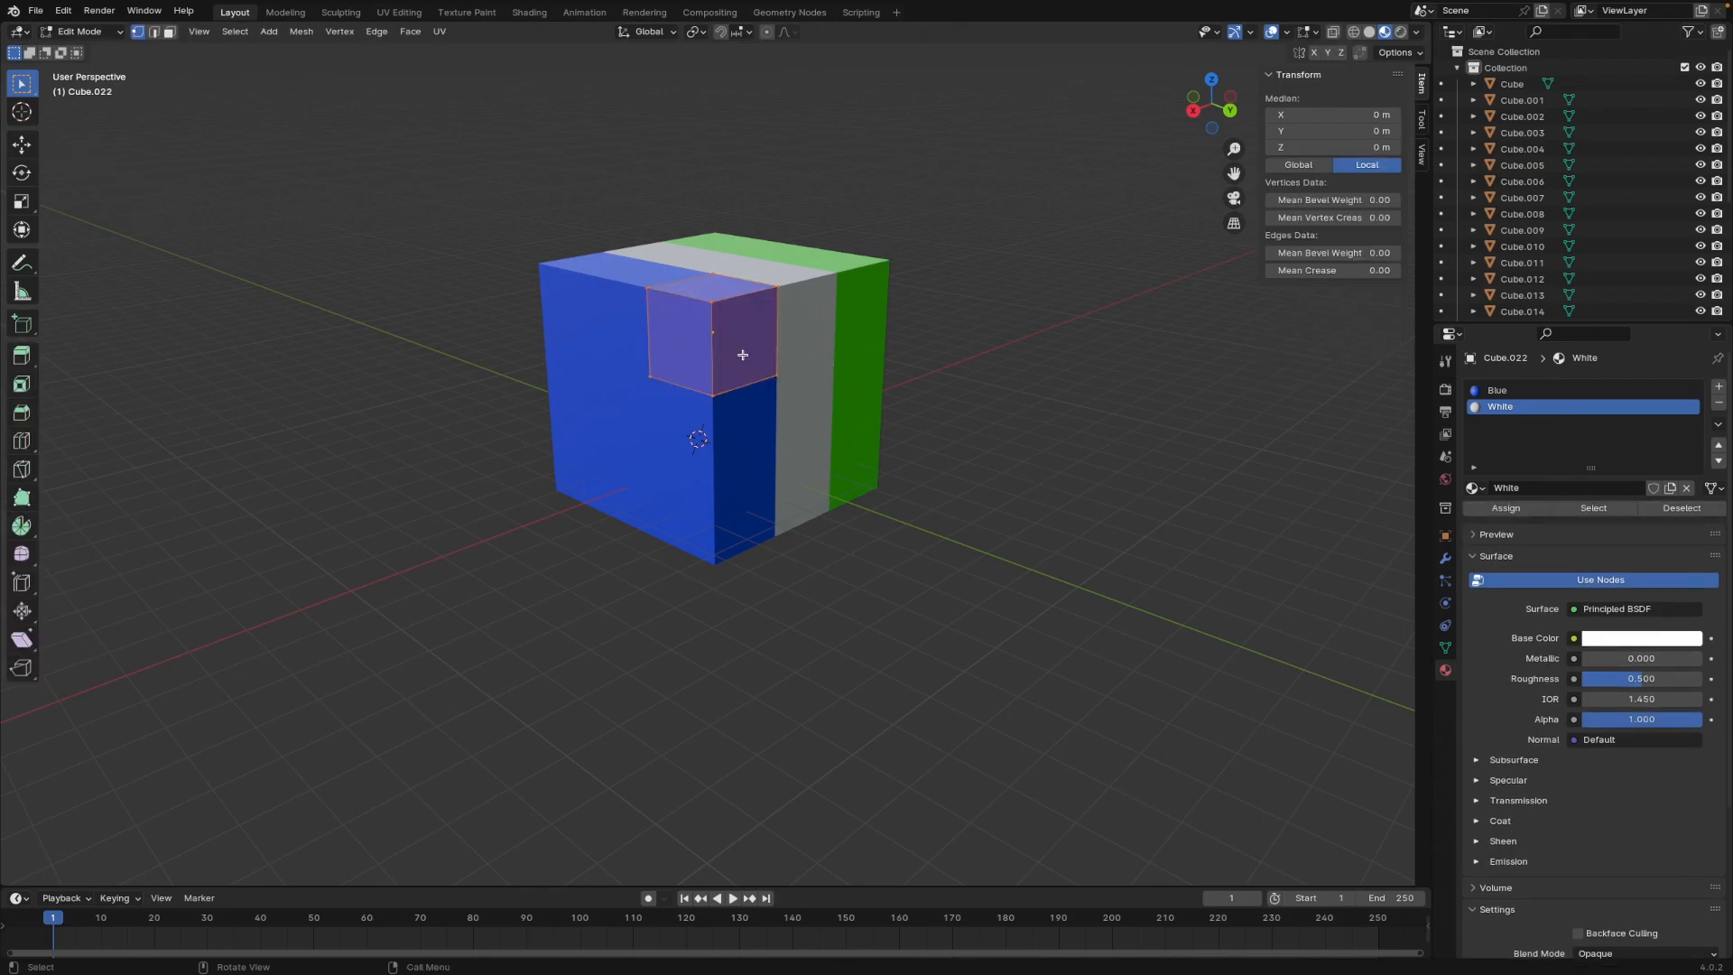
key("alt+a")
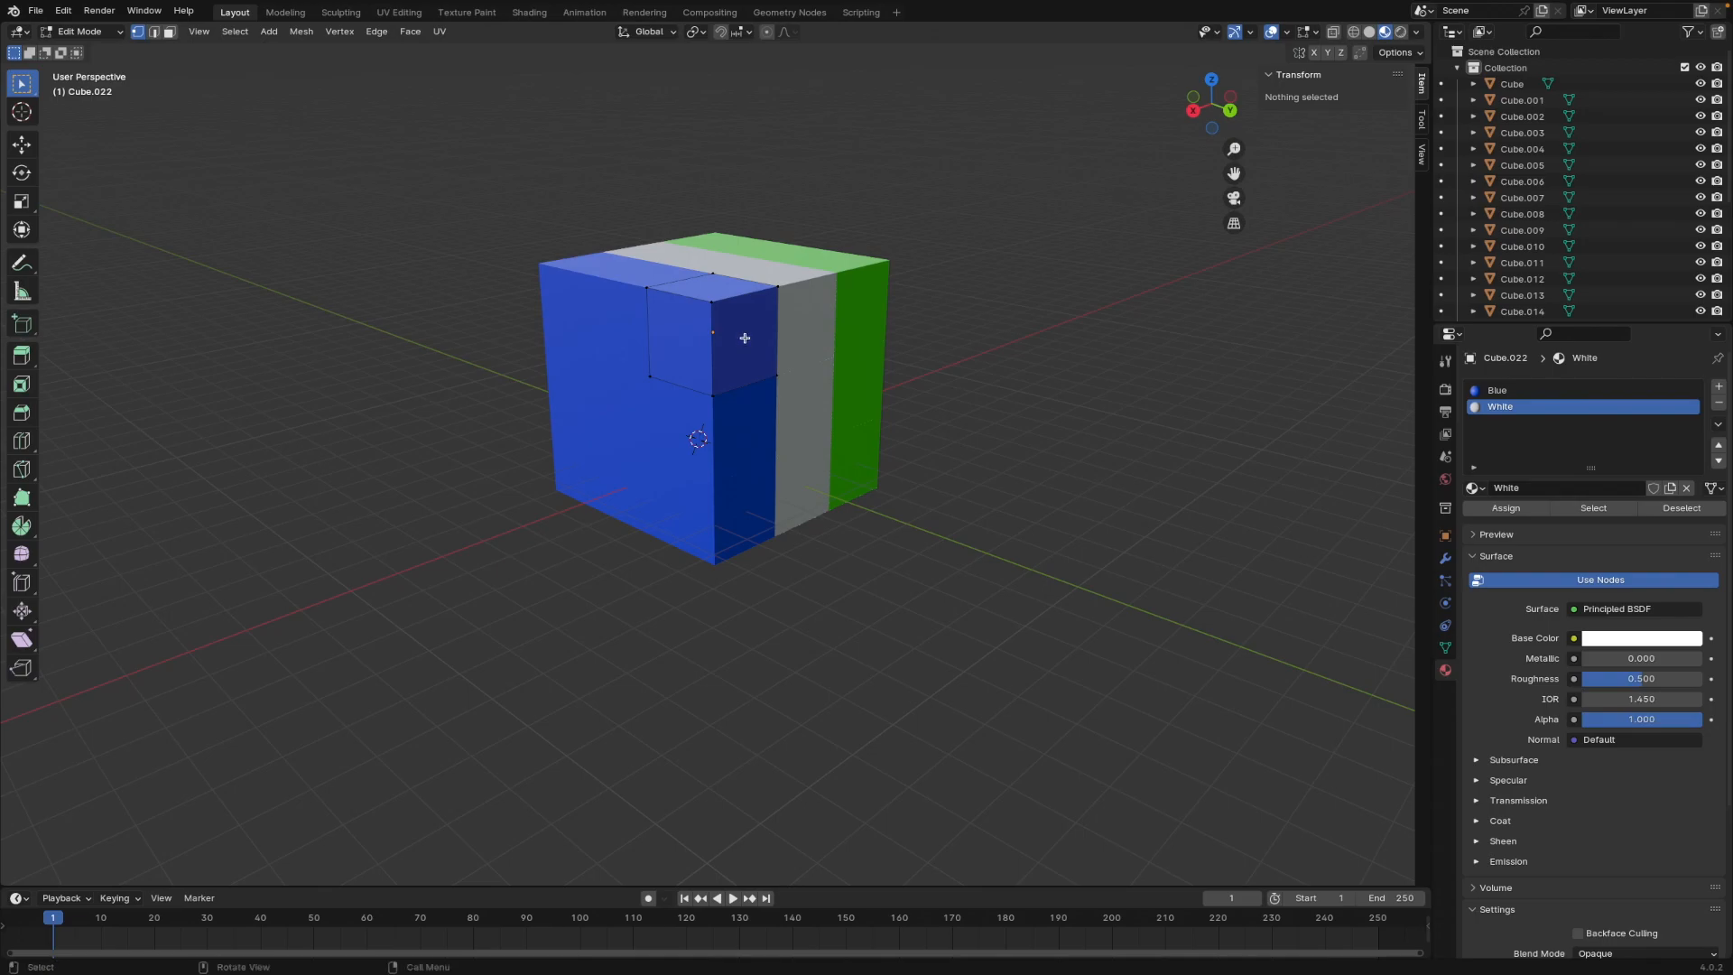
left_click(169, 33)
left_click(730, 345)
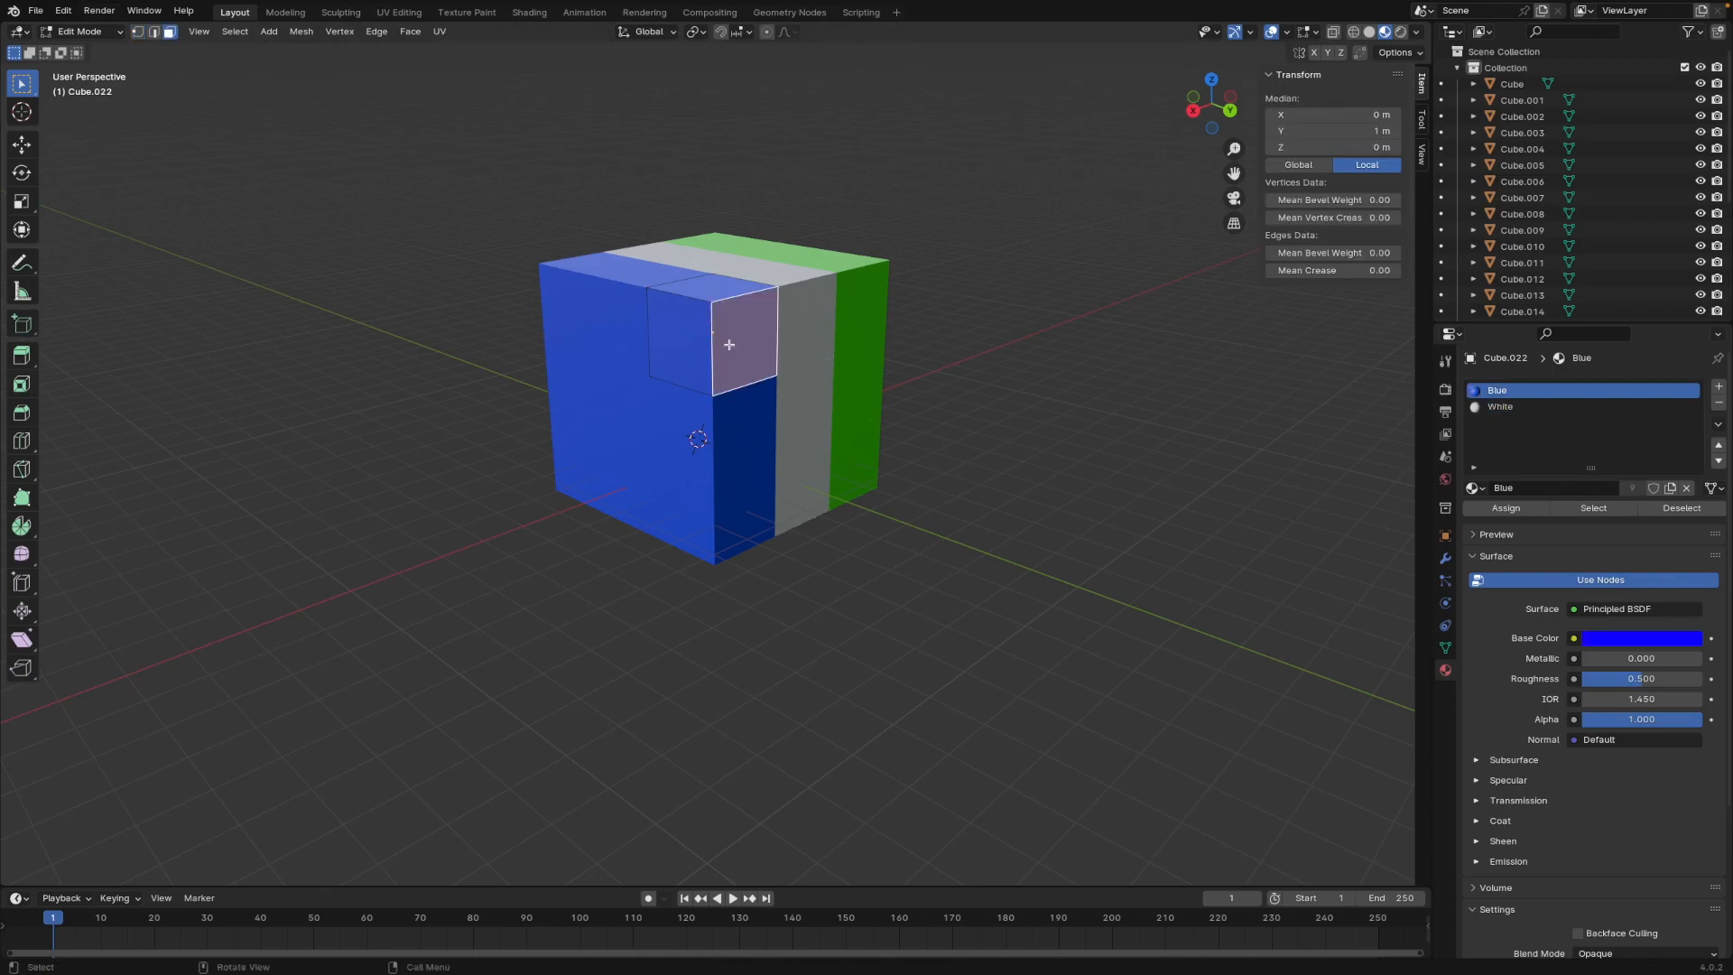
left_click(1494, 408)
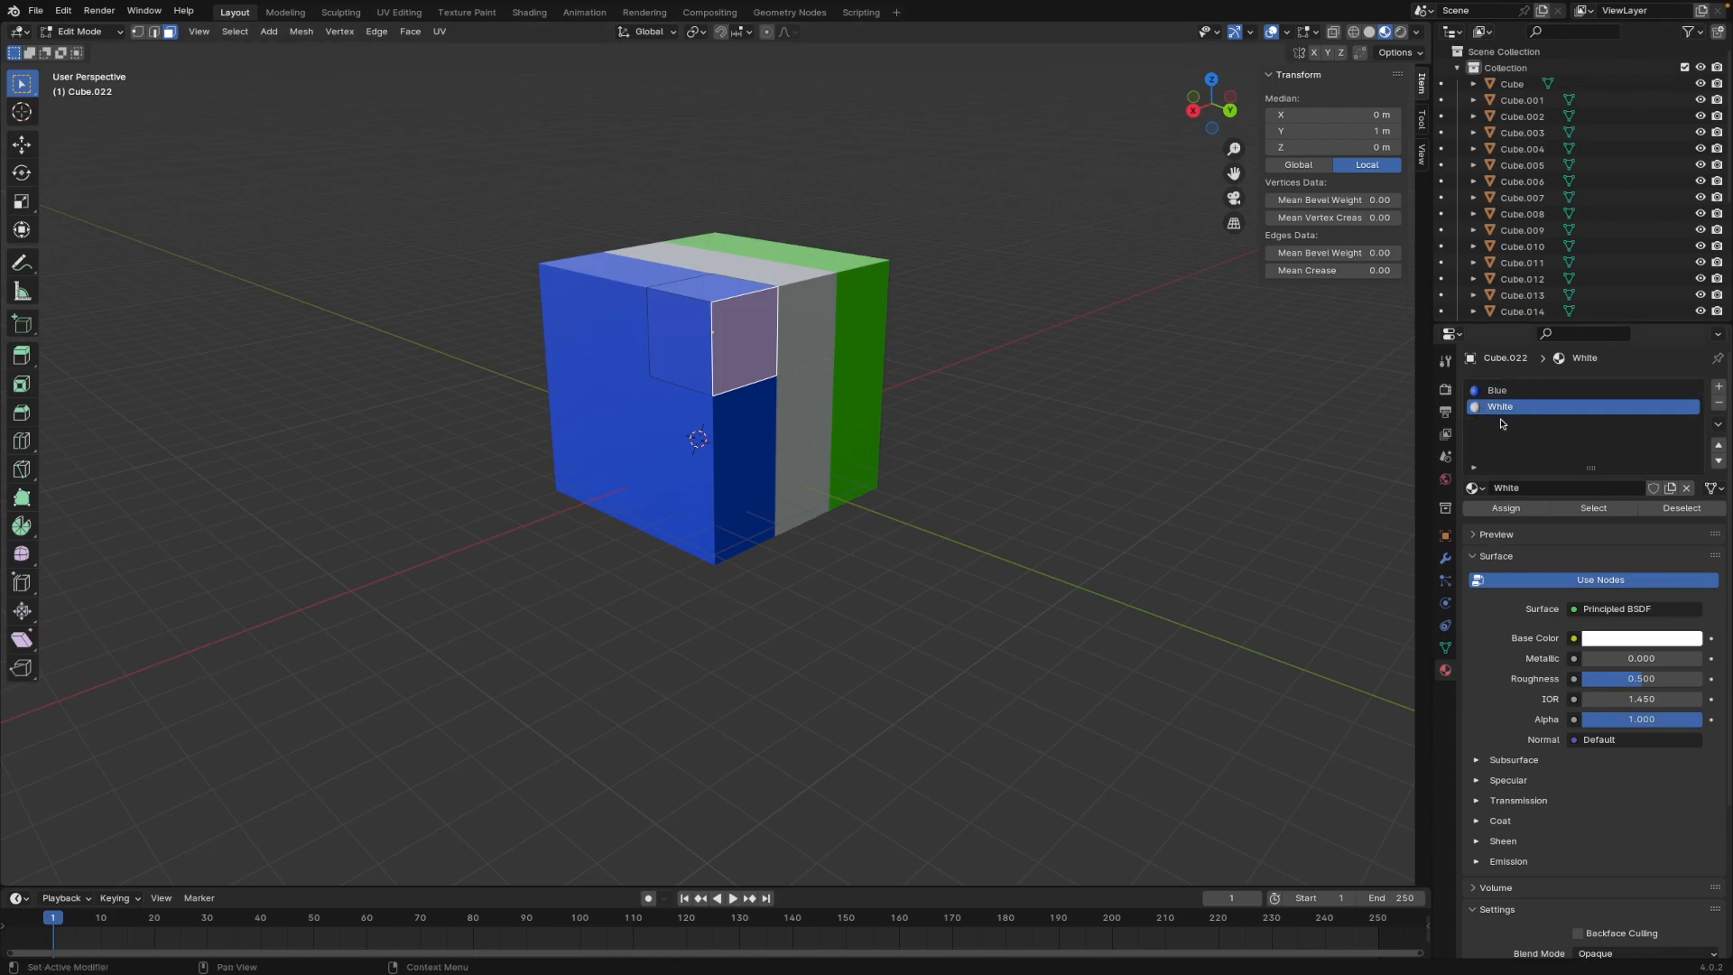
left_click(1506, 508)
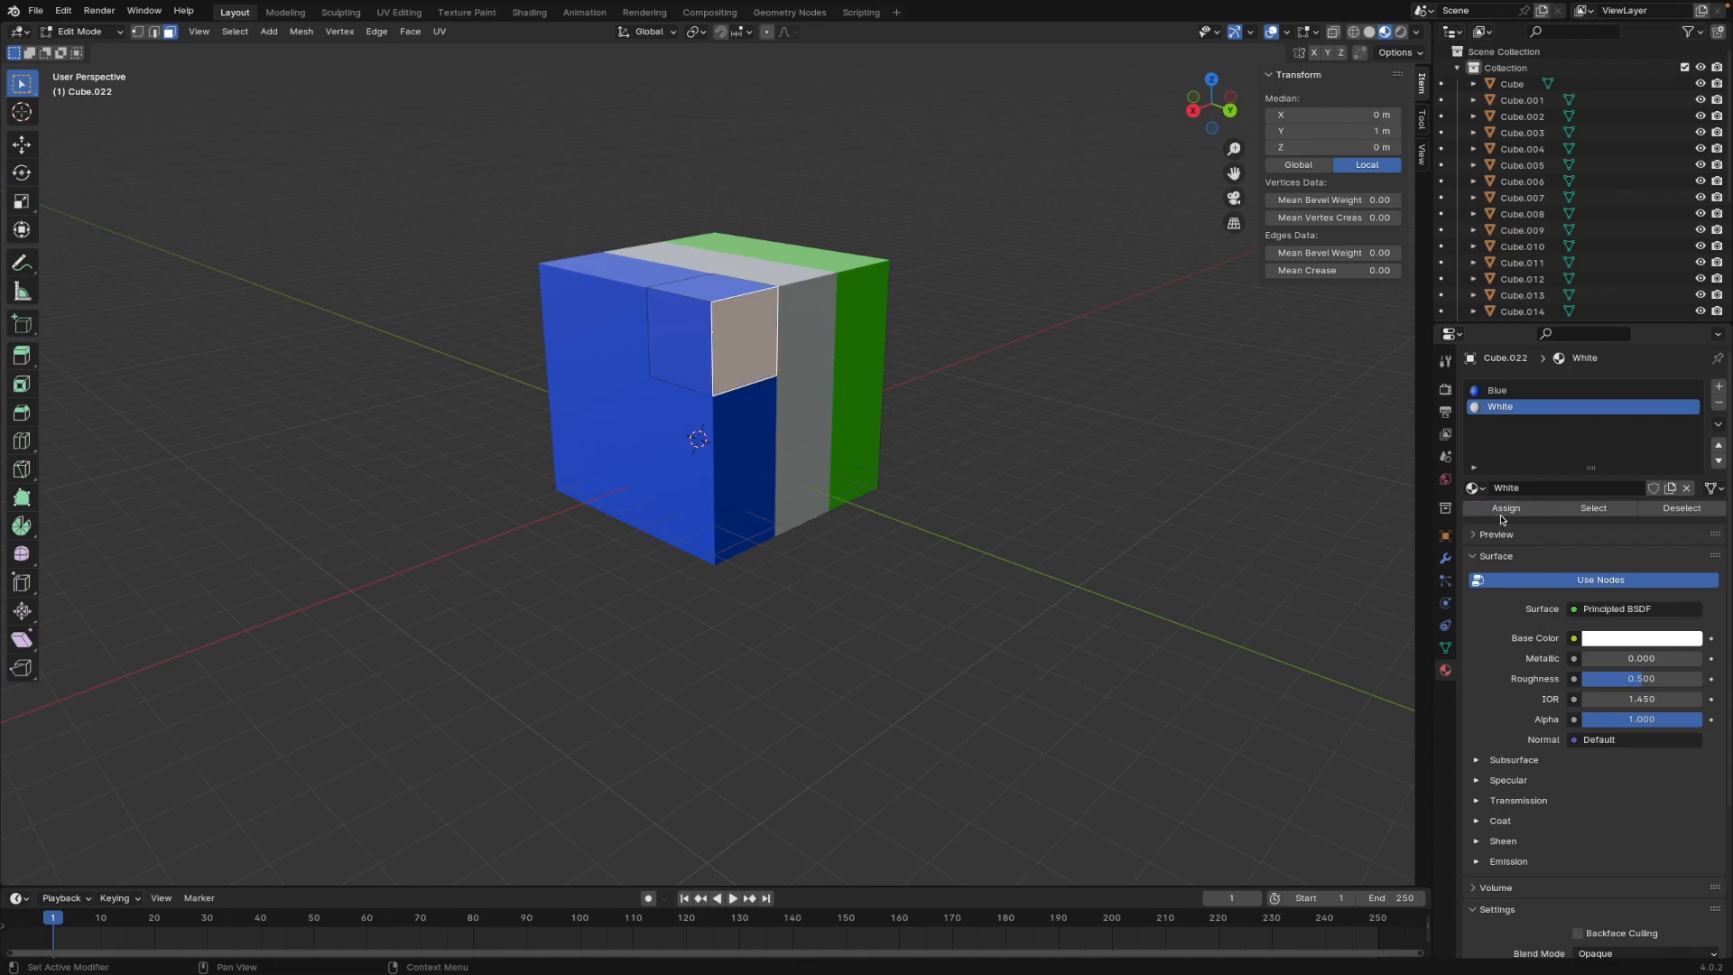
left_click(951, 394)
middle_click_drag(1041, 352, 894, 338)
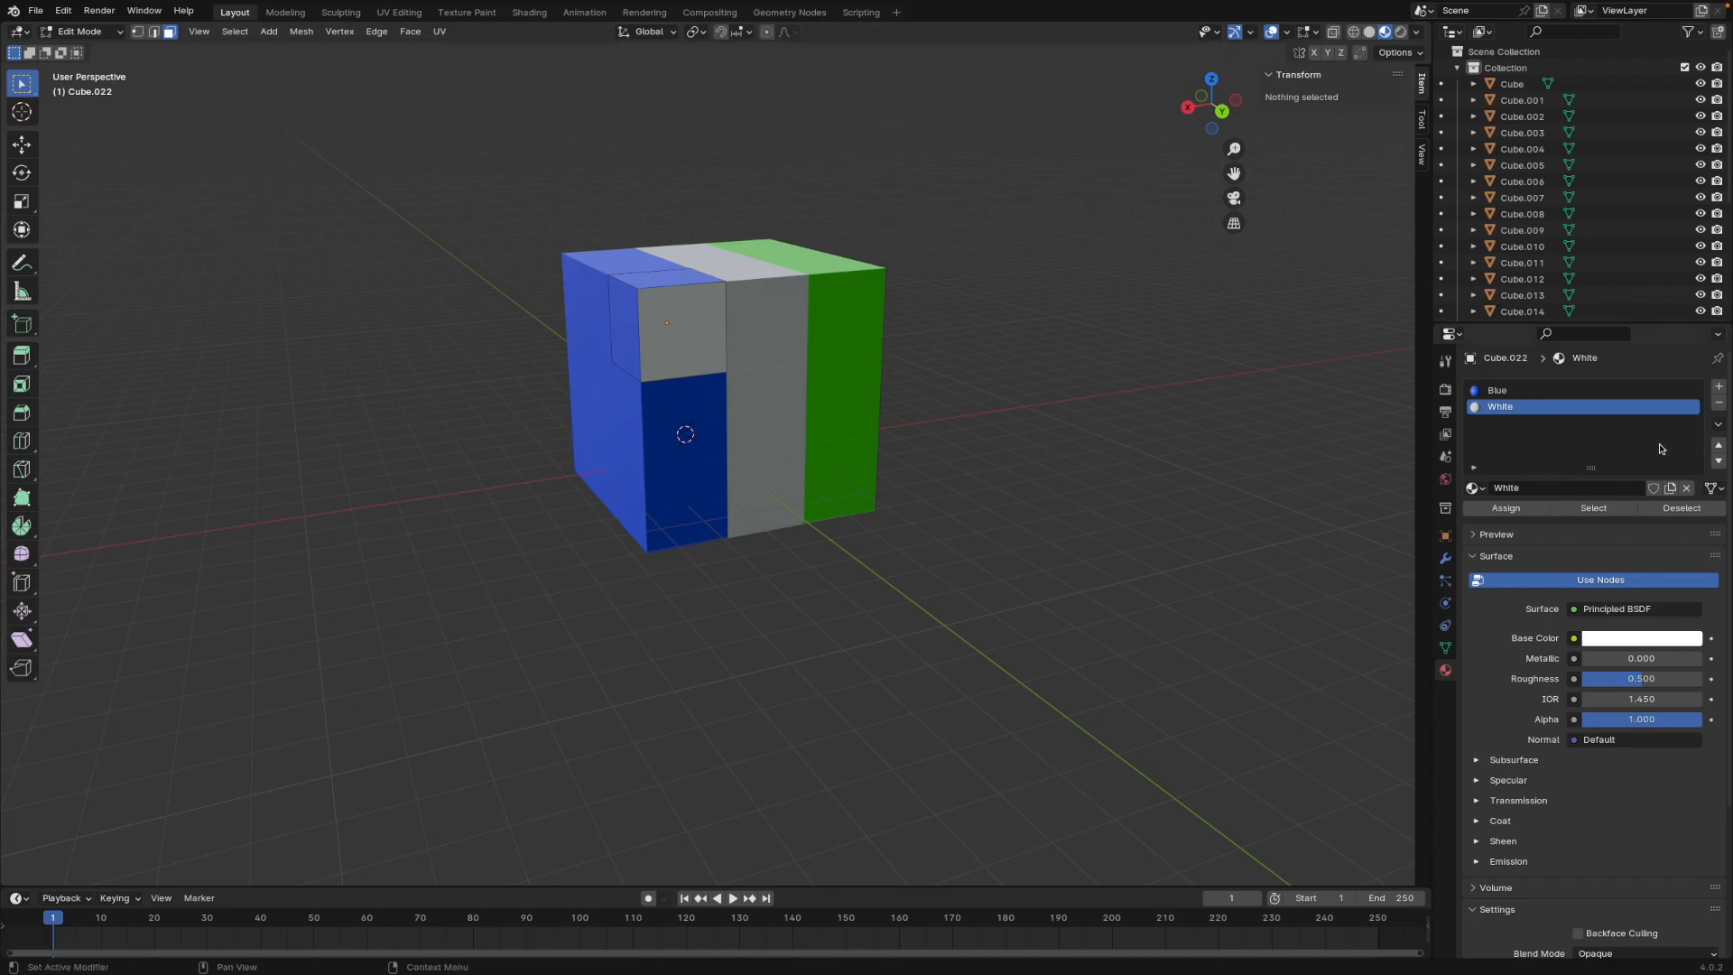
left_click(81, 31)
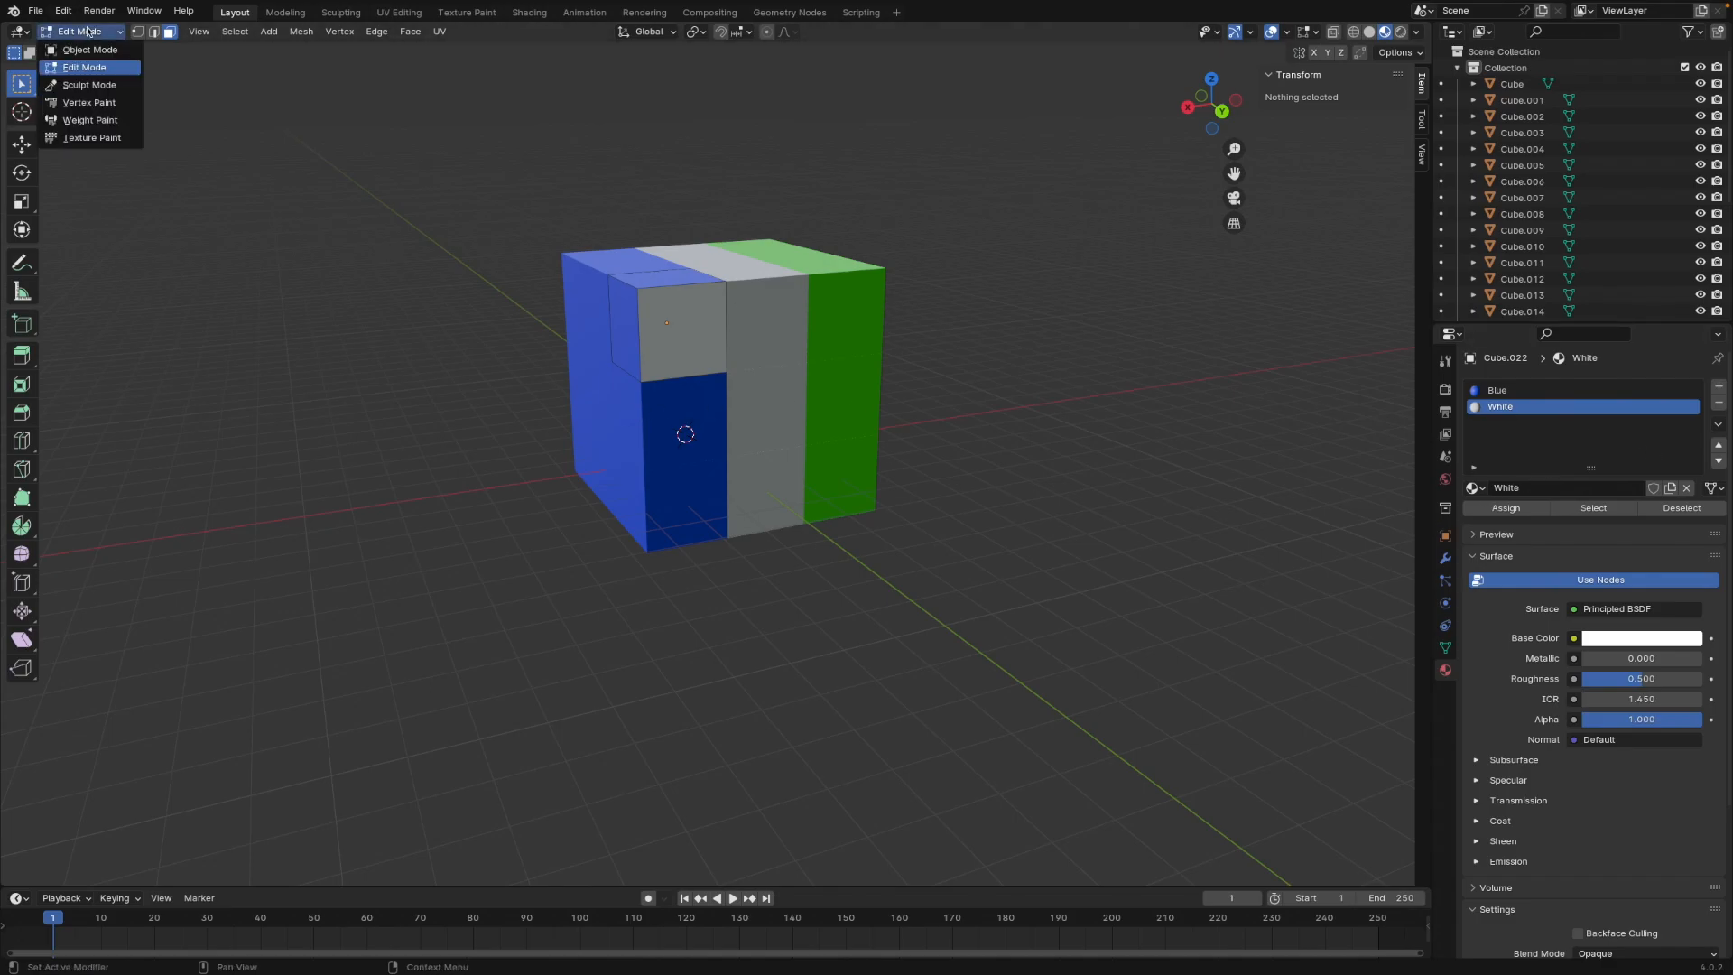
left_click(100, 52)
Step: Add the existing White material as a second slot on the middle-layer corner cube directly below
left_click(679, 423)
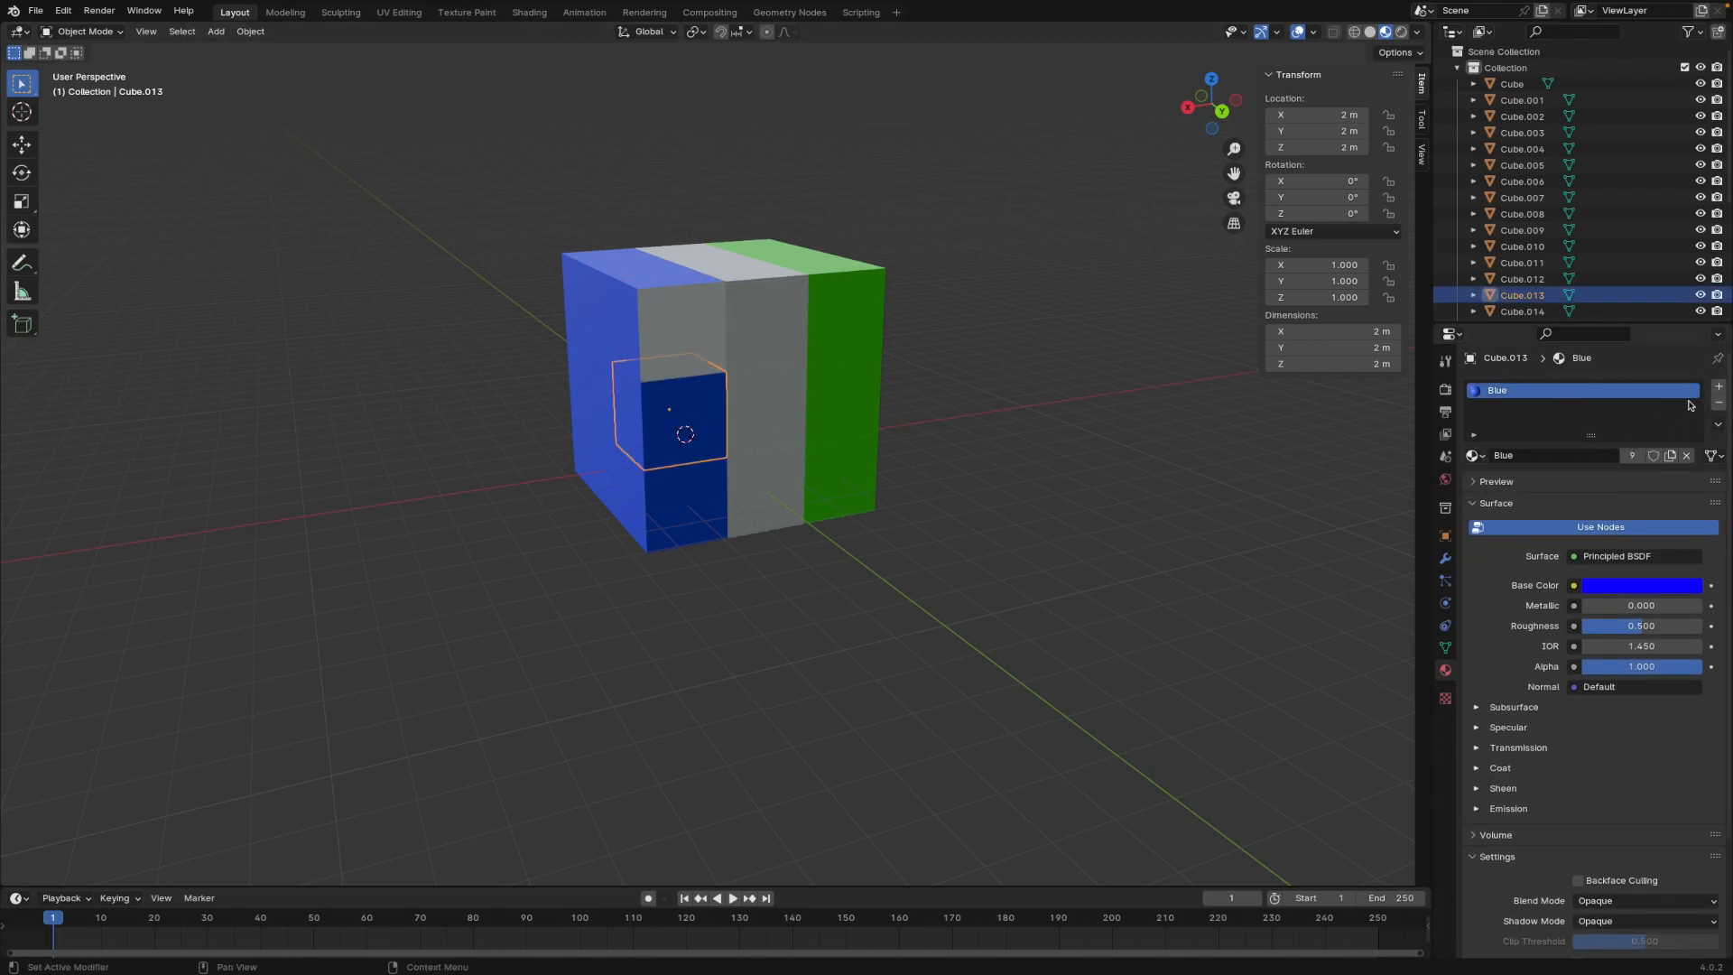
left_click(1719, 387)
left_click(1475, 488)
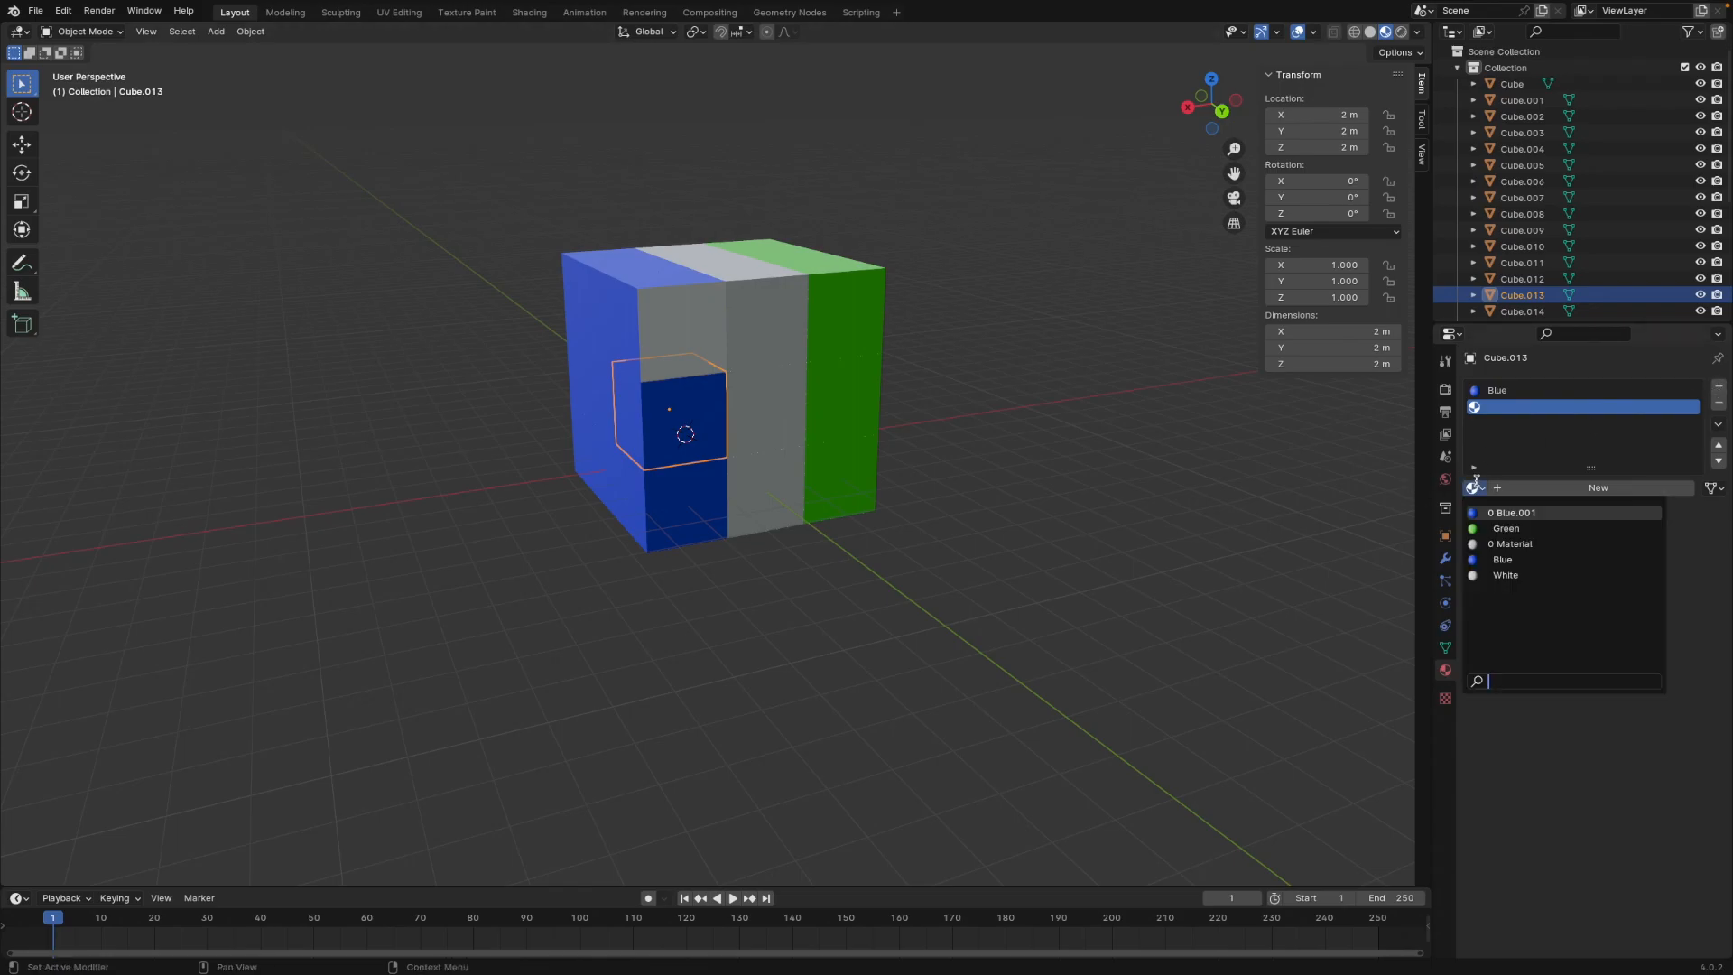
left_click(1534, 573)
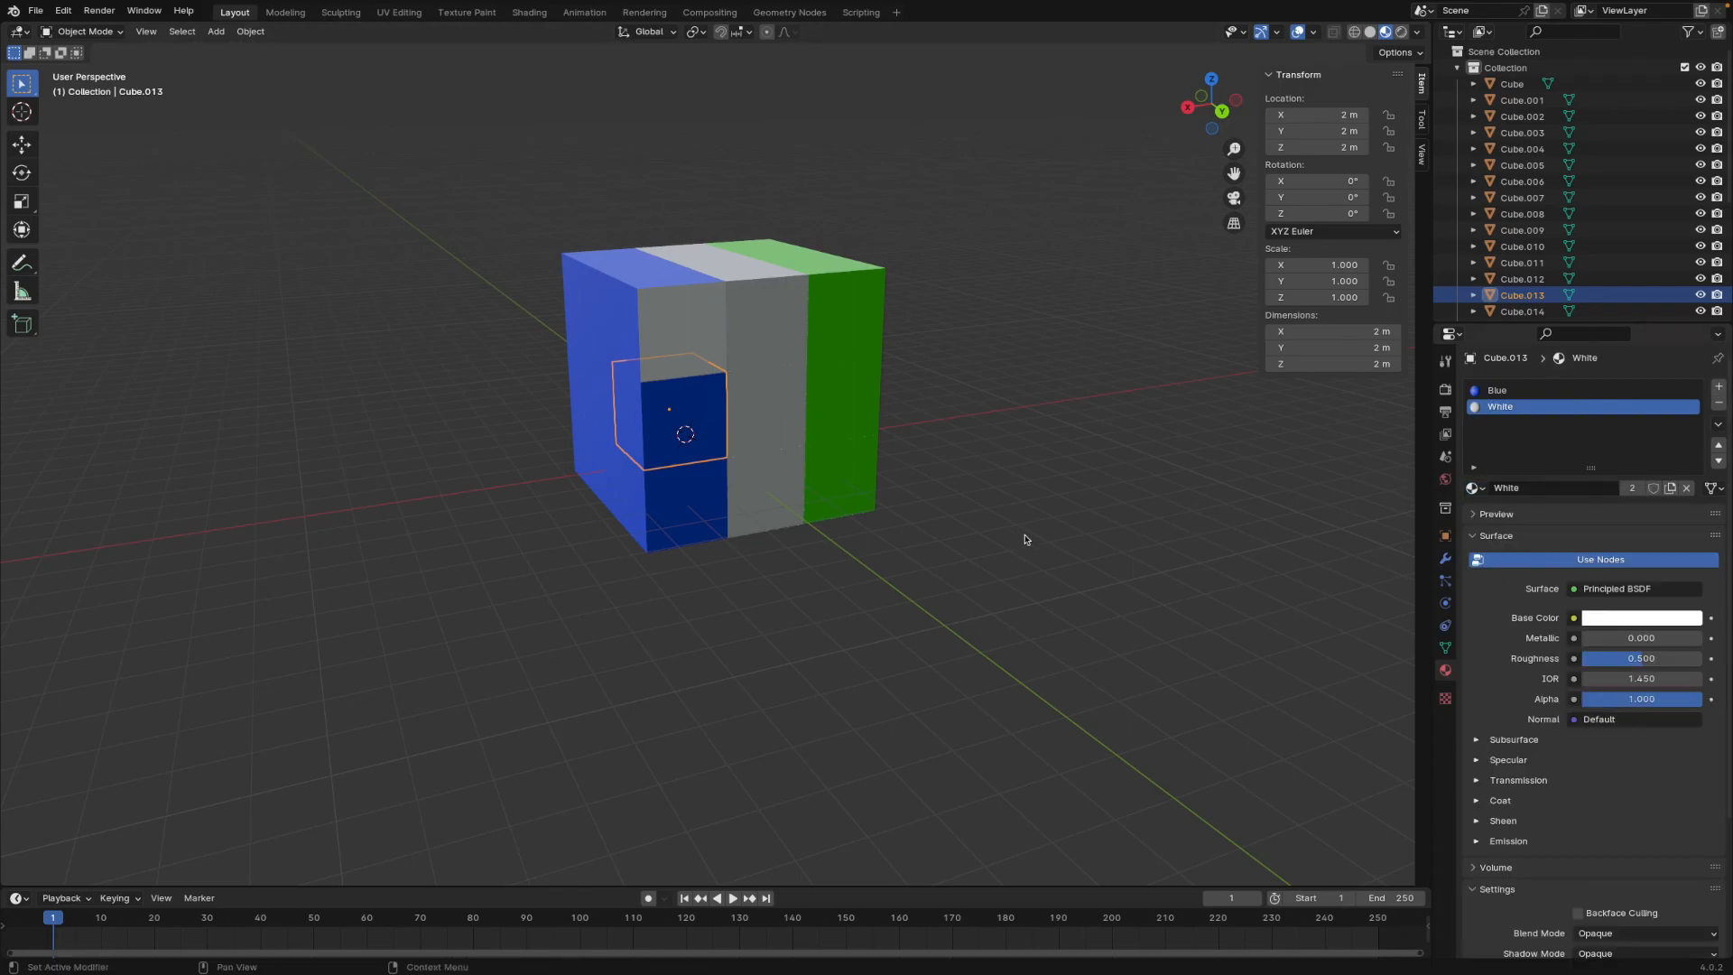
left_click(1083, 545)
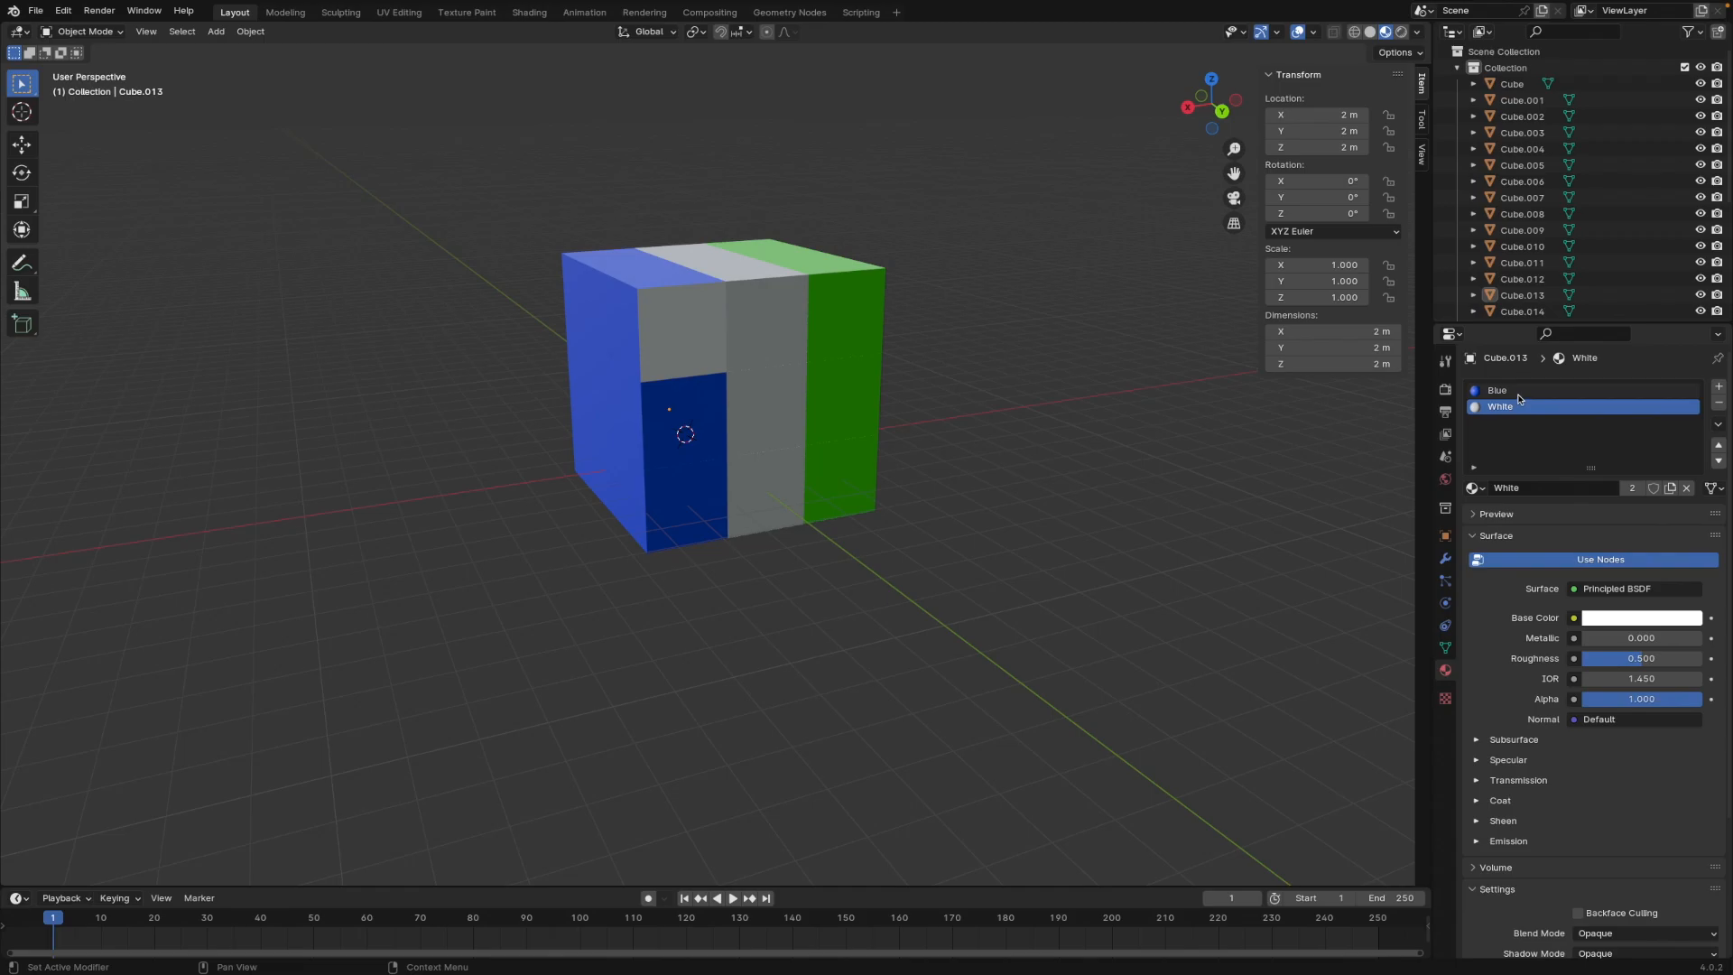
Step: Assign White to only the positive Y face of the middle-layer corner cube and return to Object Mode
key("Tab")
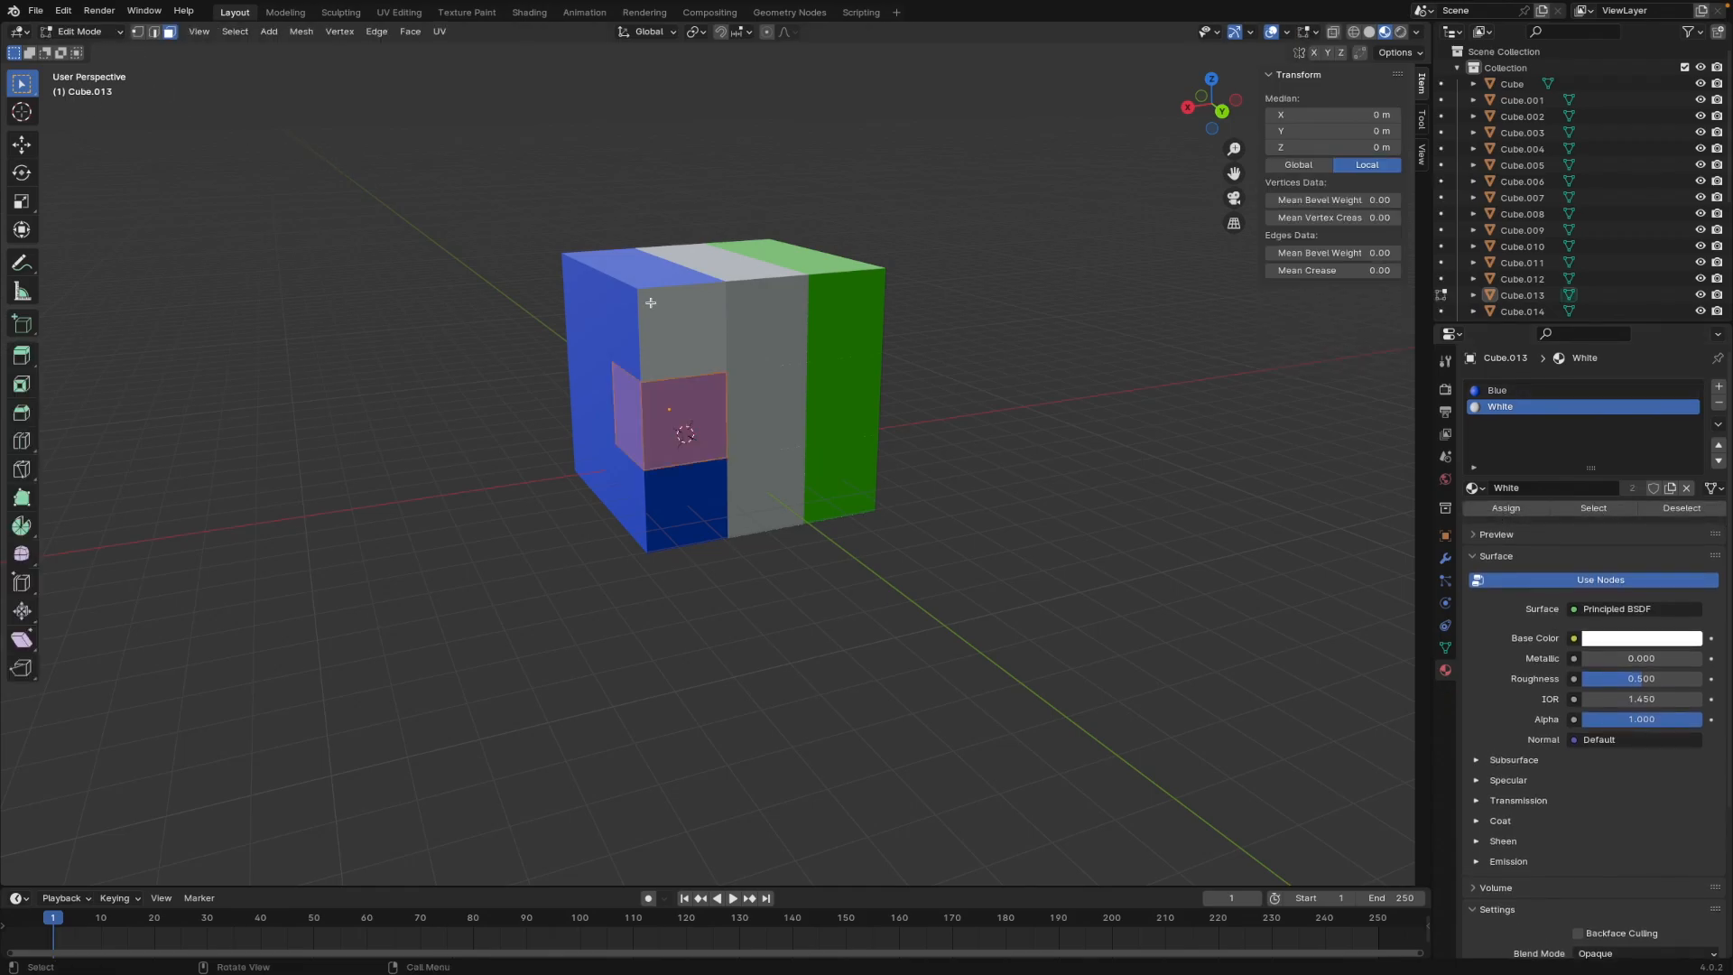
left_click(688, 425)
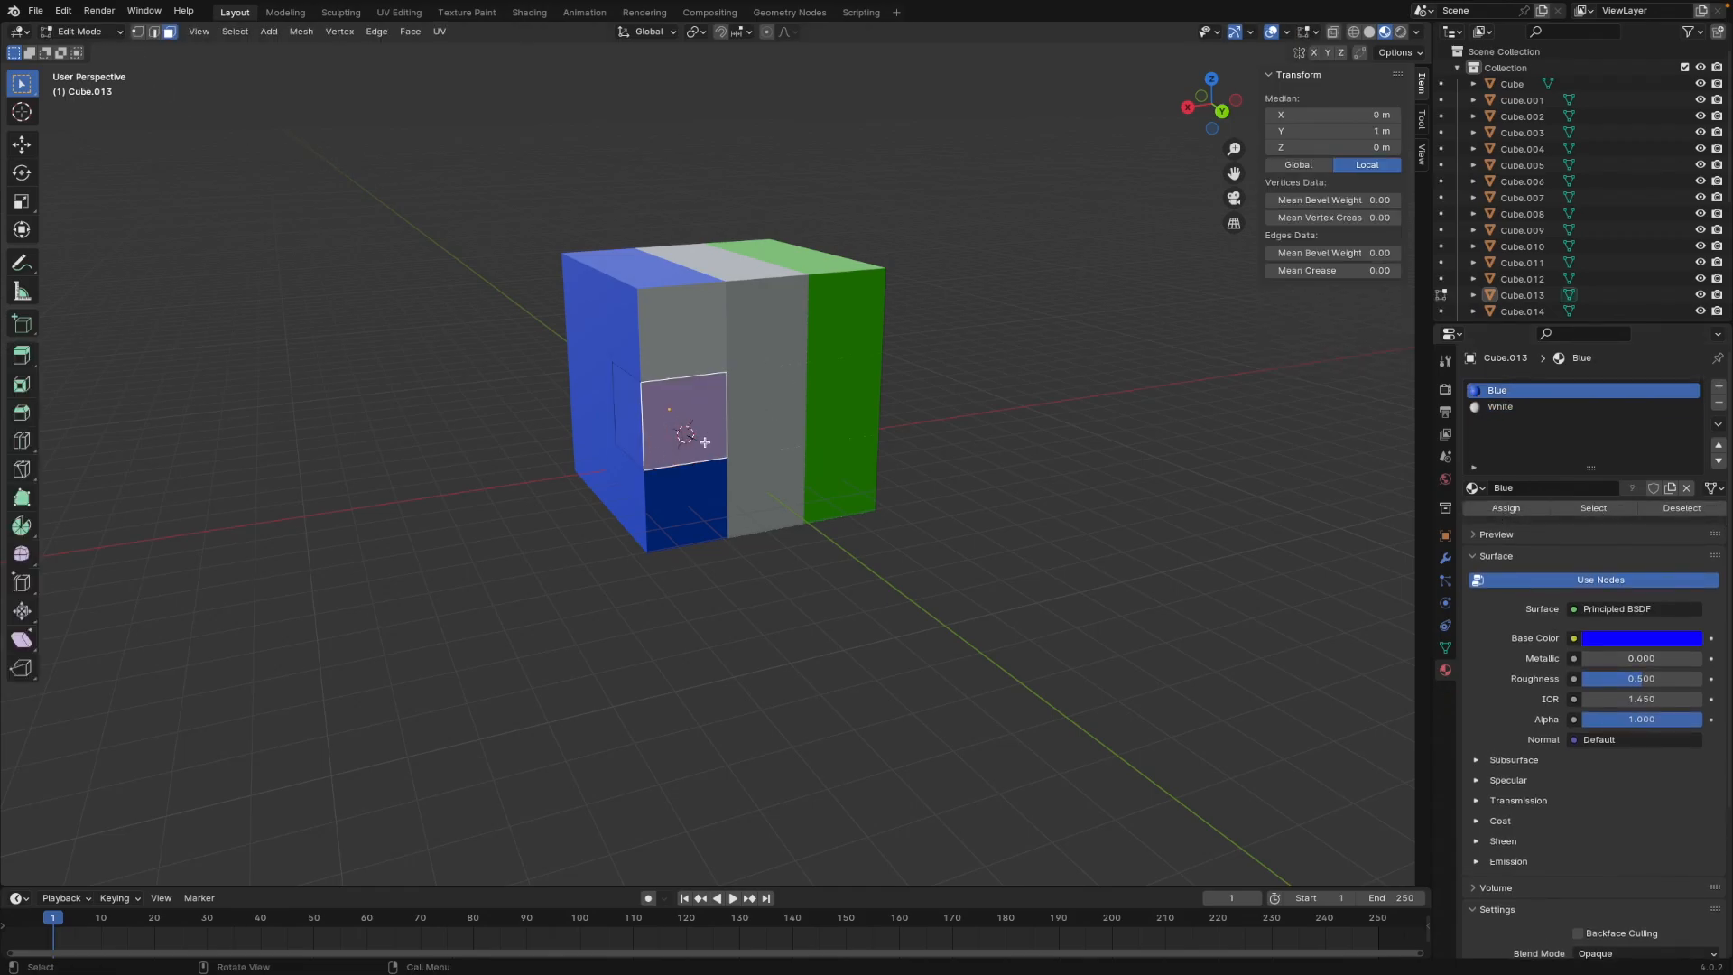
left_click(1501, 407)
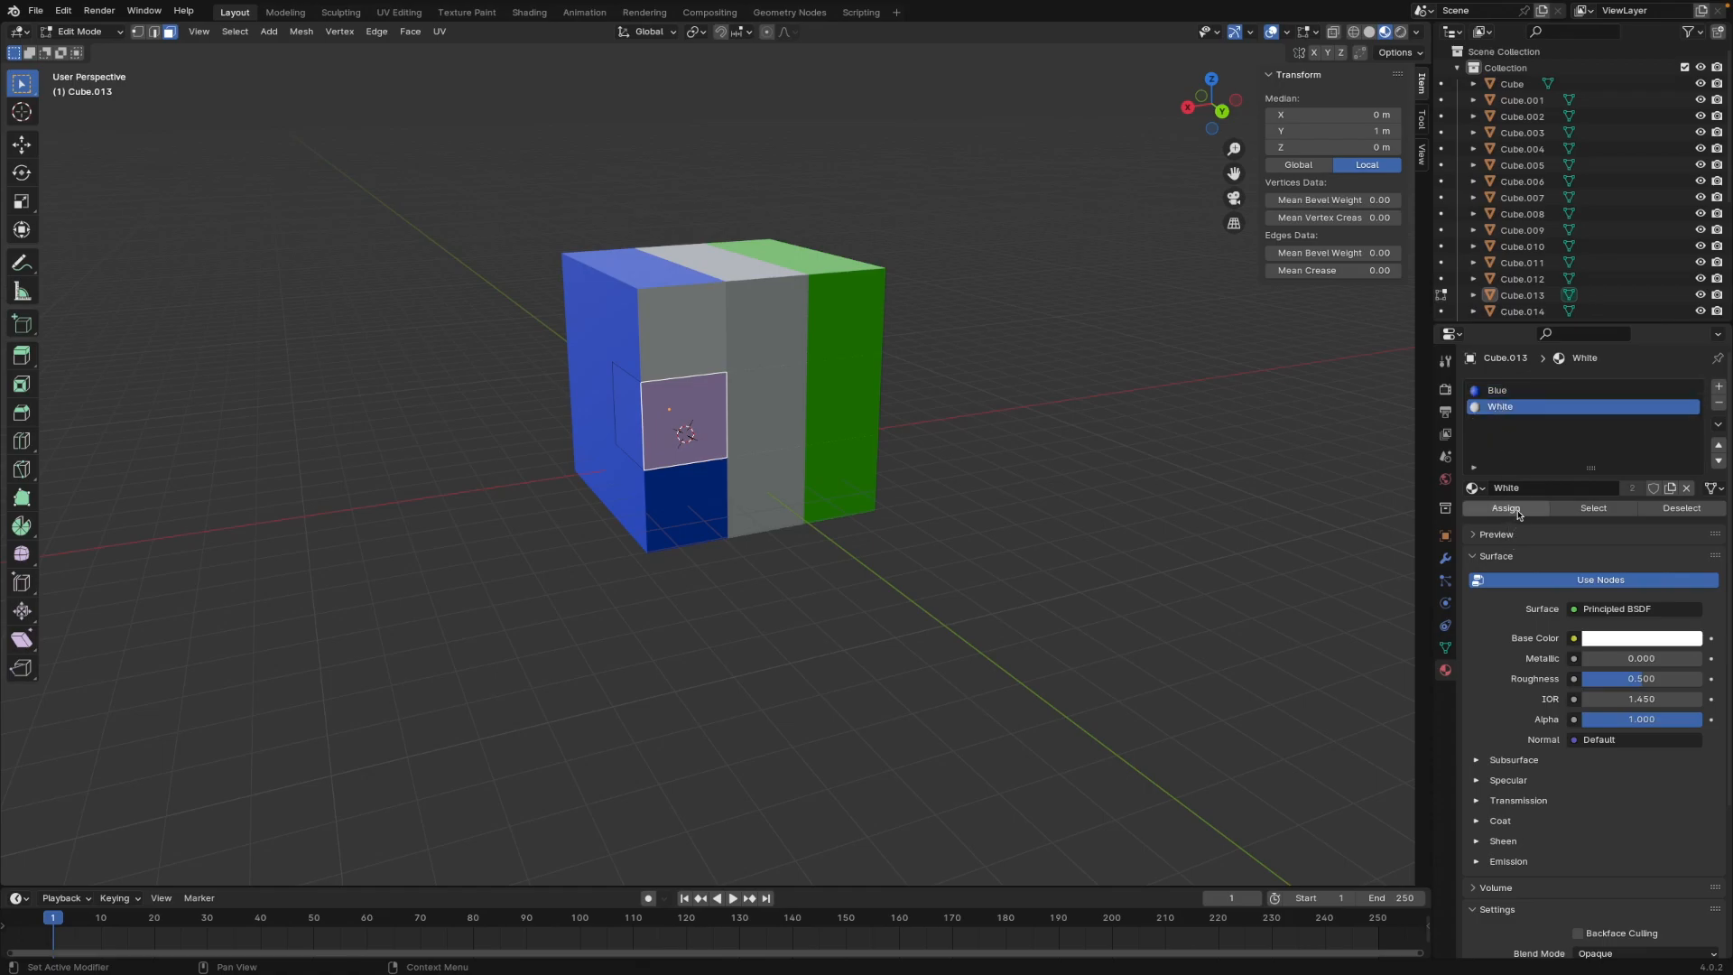
left_click(1517, 510)
middle_click_drag(1182, 497, 1206, 463)
key("alt+a")
key("Tab")
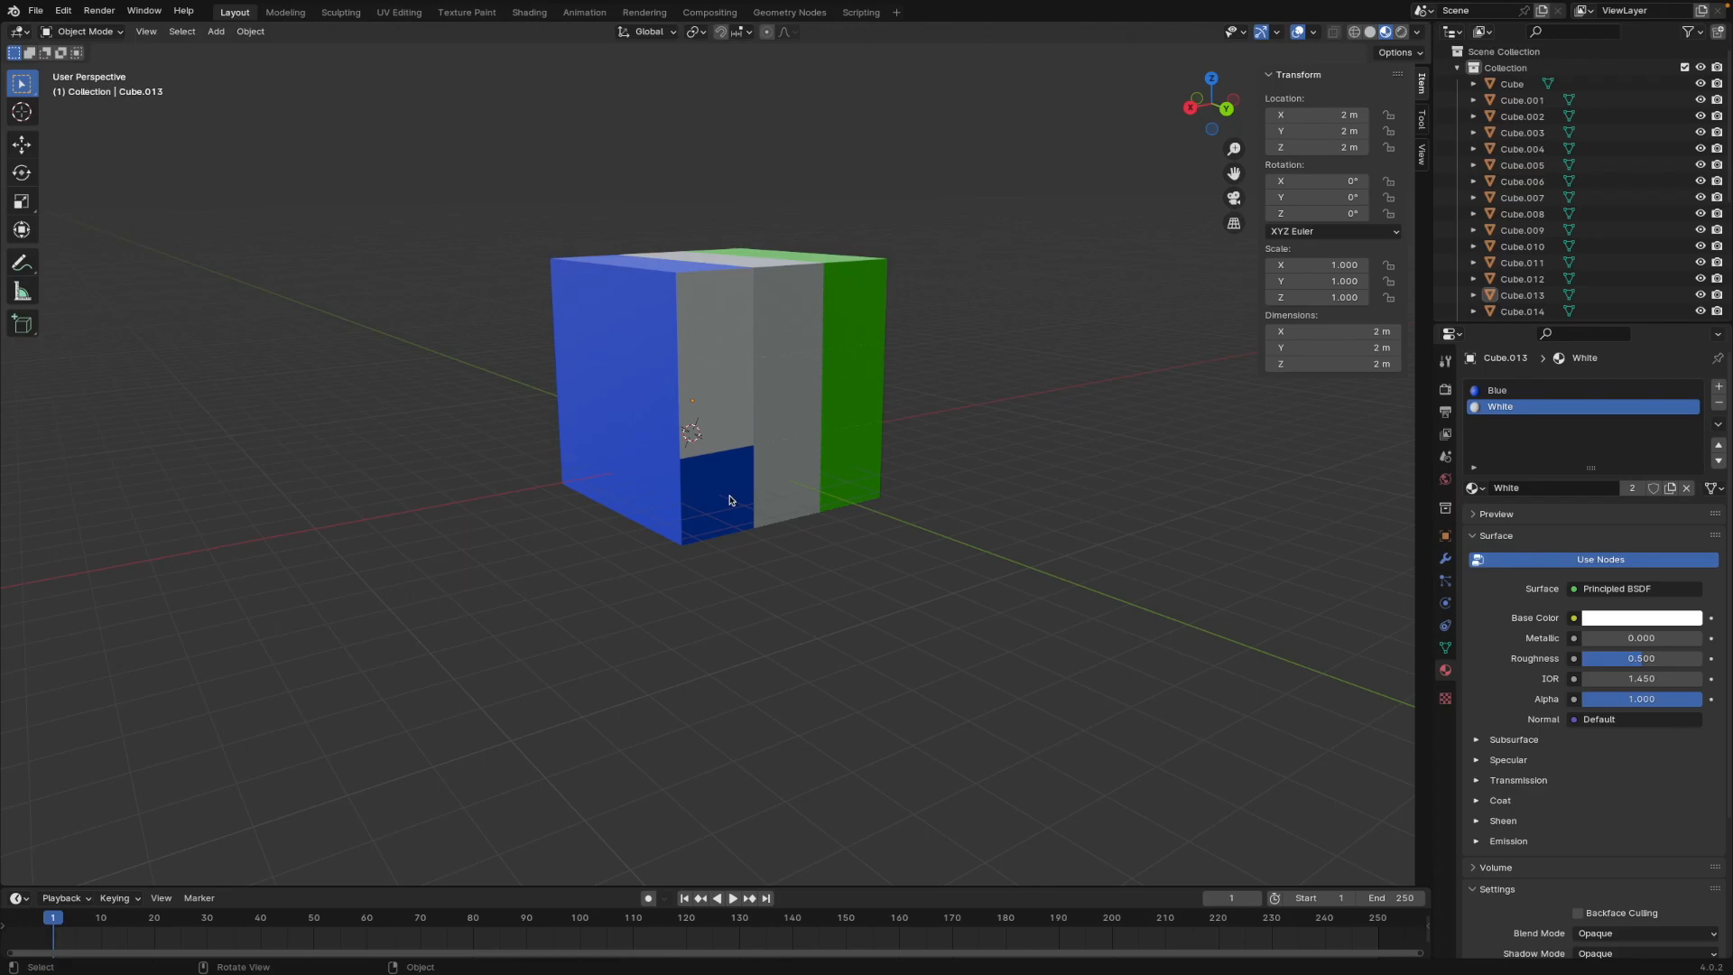
Step: Add White as a second material on the blue bottom corner cube and assign it to only that cube's positive Y face
left_click(730, 500)
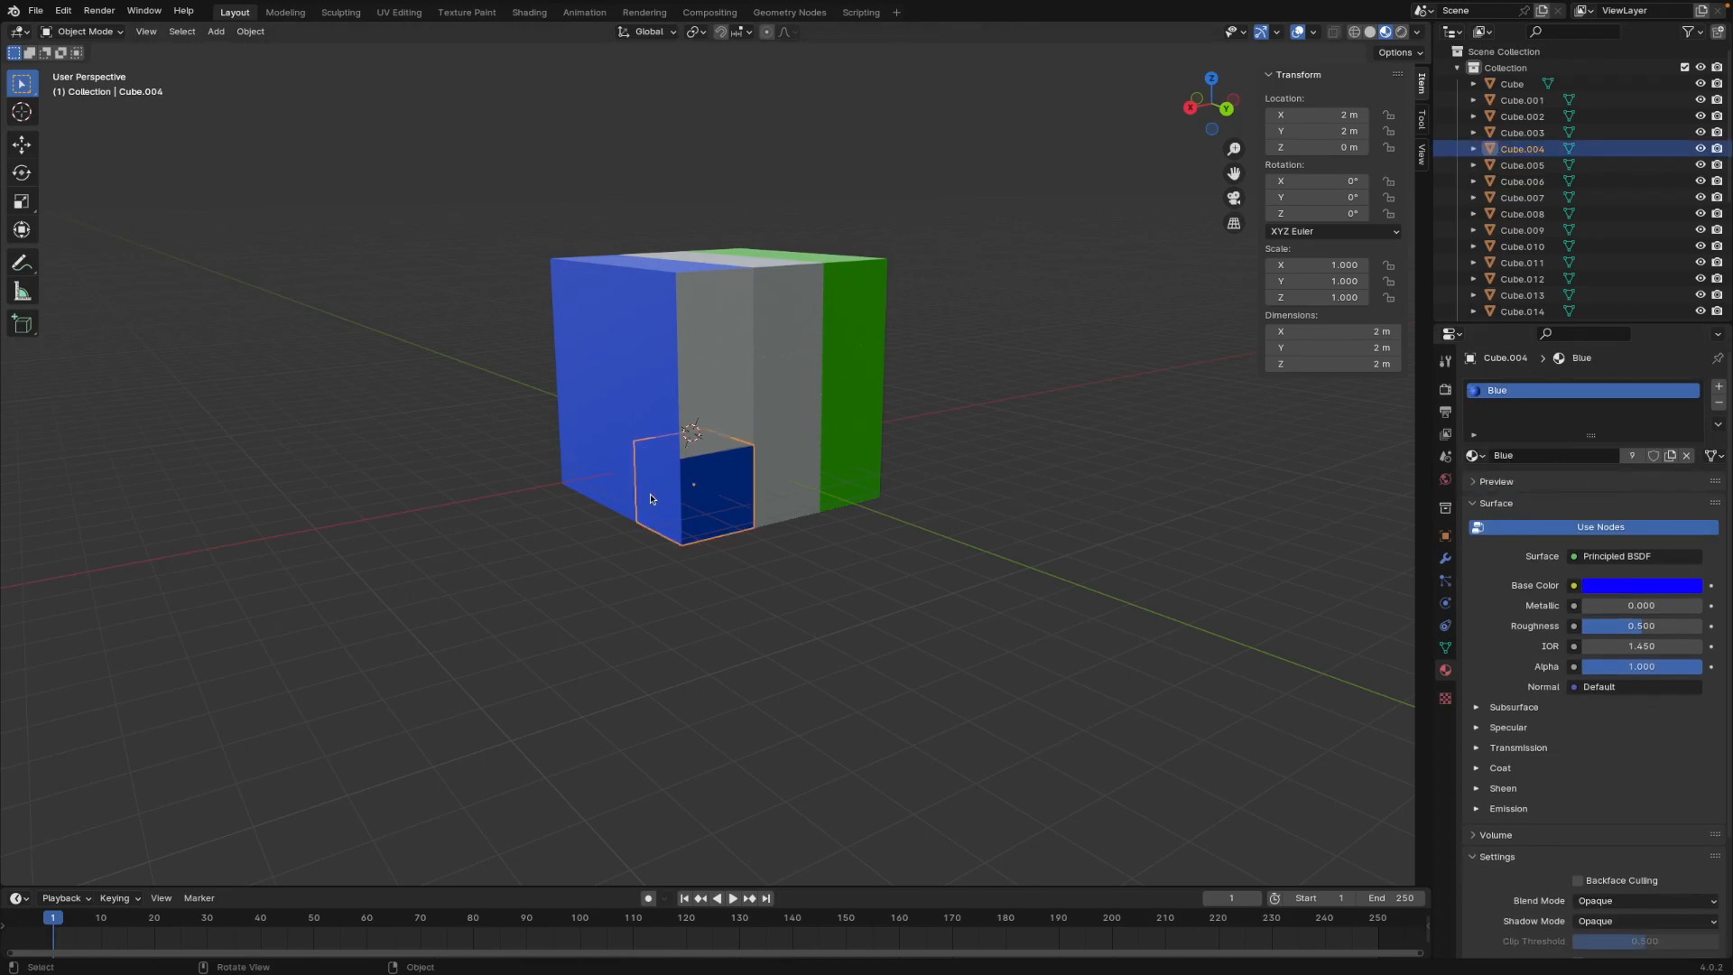
key("Tab")
left_click(697, 497)
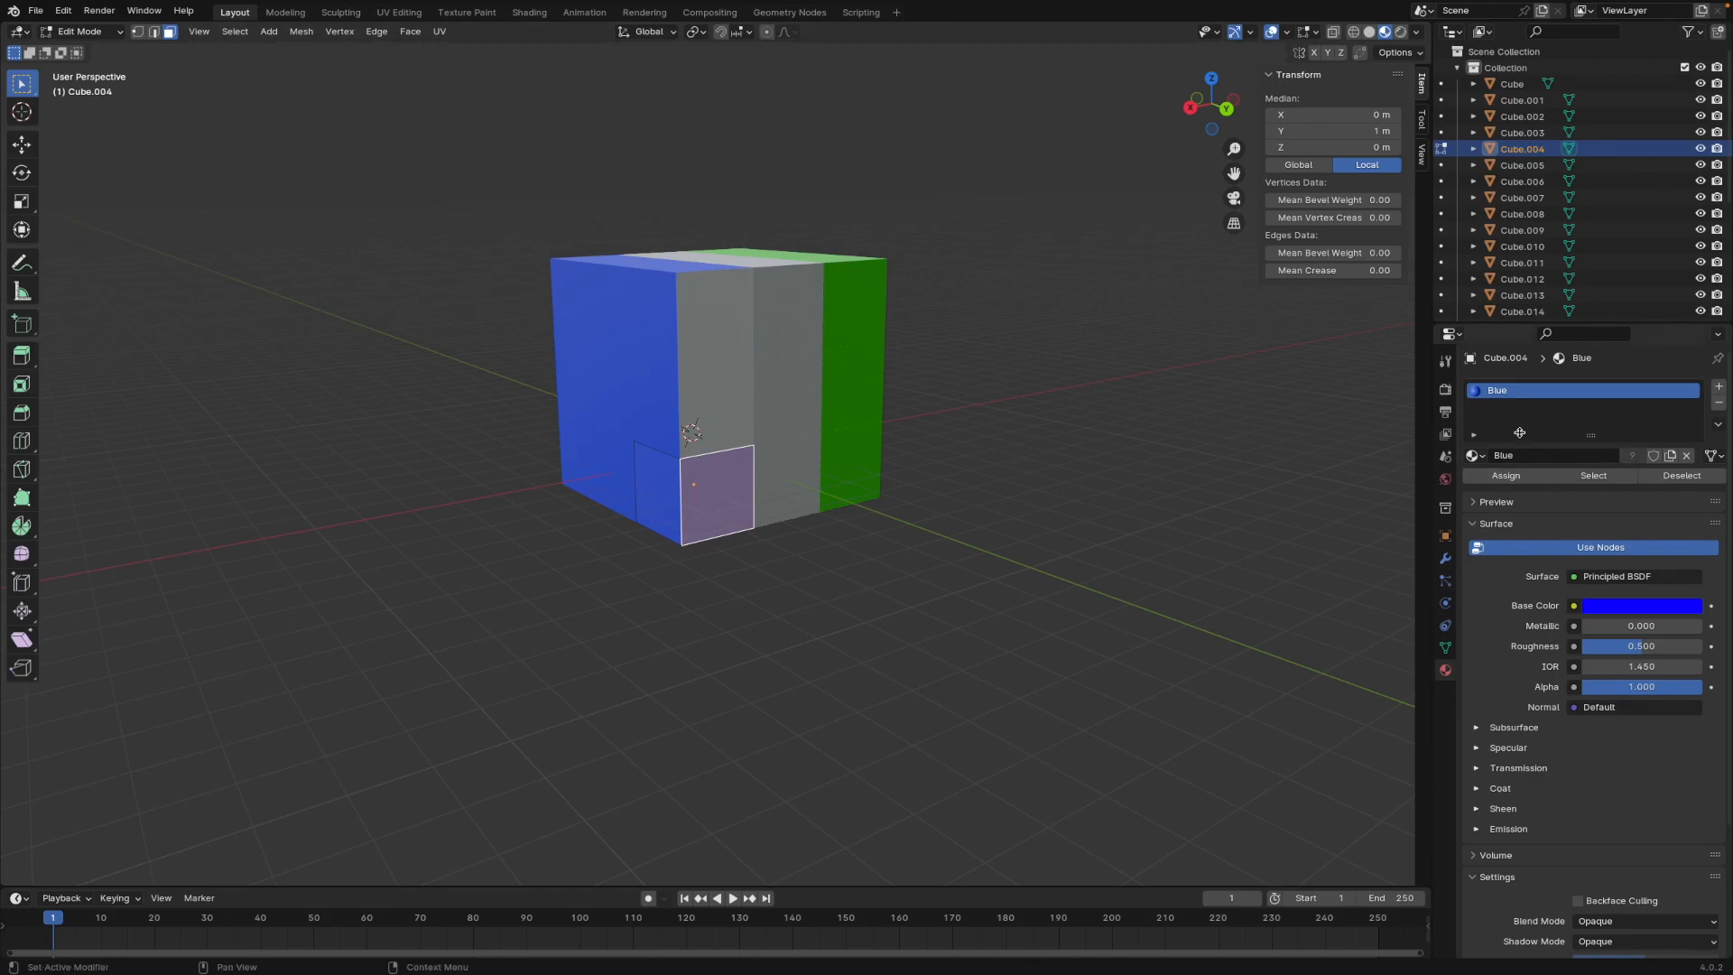
left_click(1719, 386)
left_click(1475, 489)
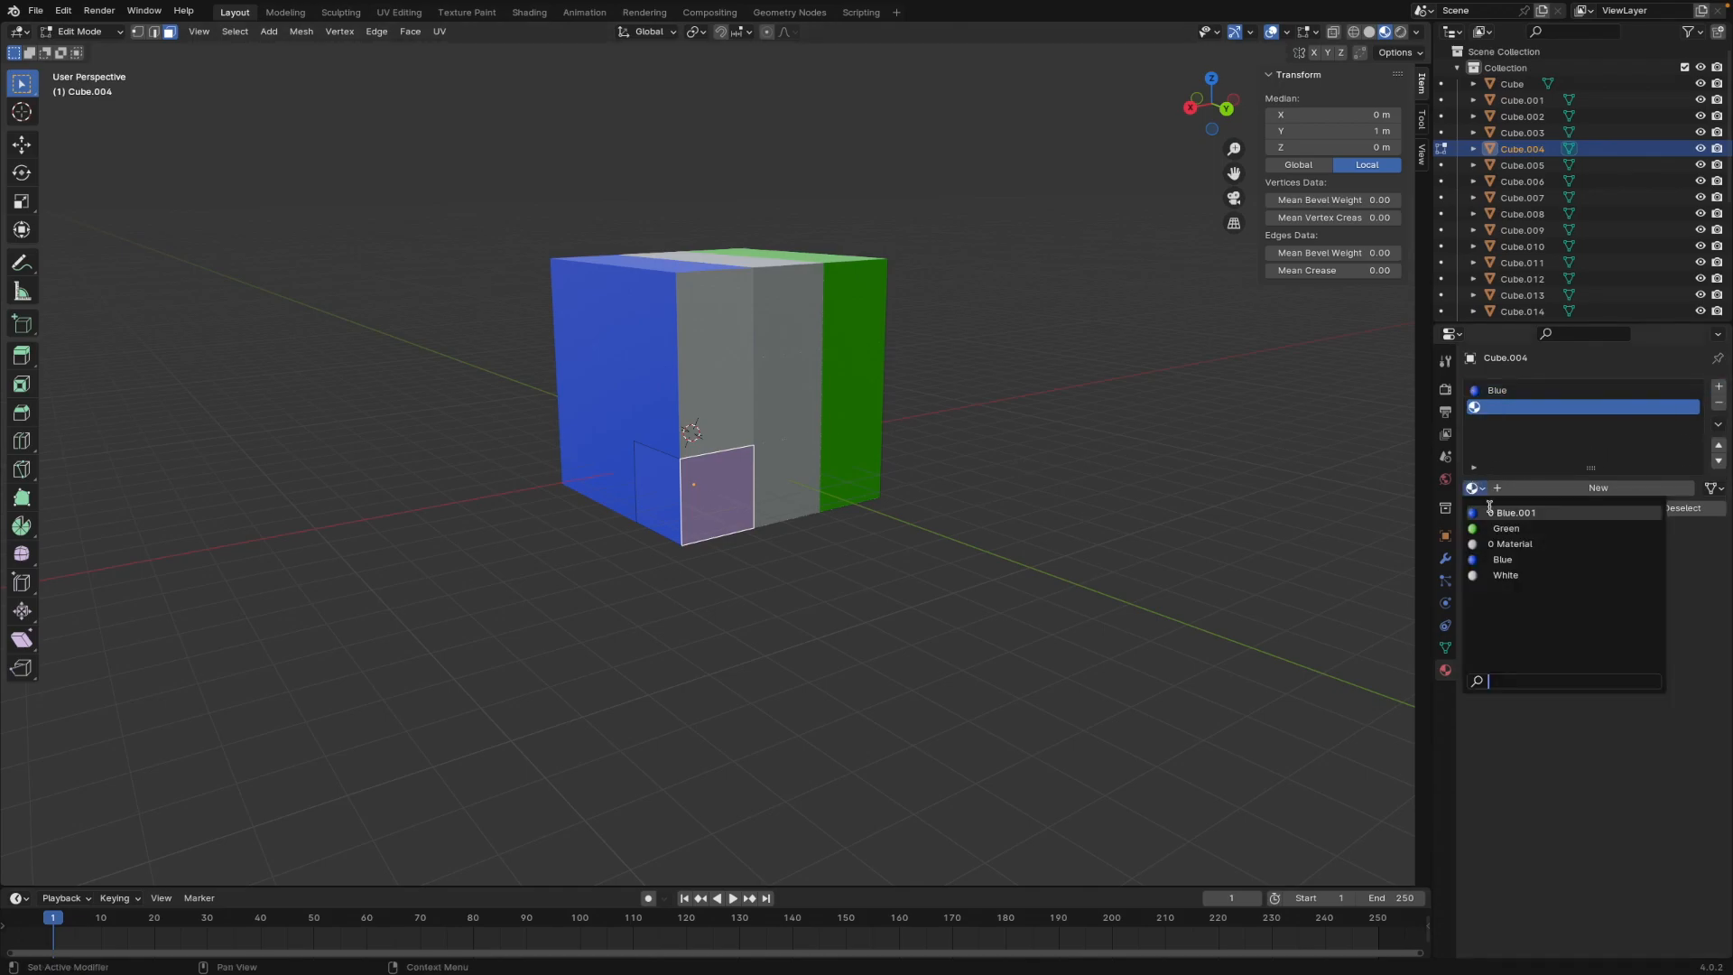
left_click(1502, 575)
left_click(1503, 510)
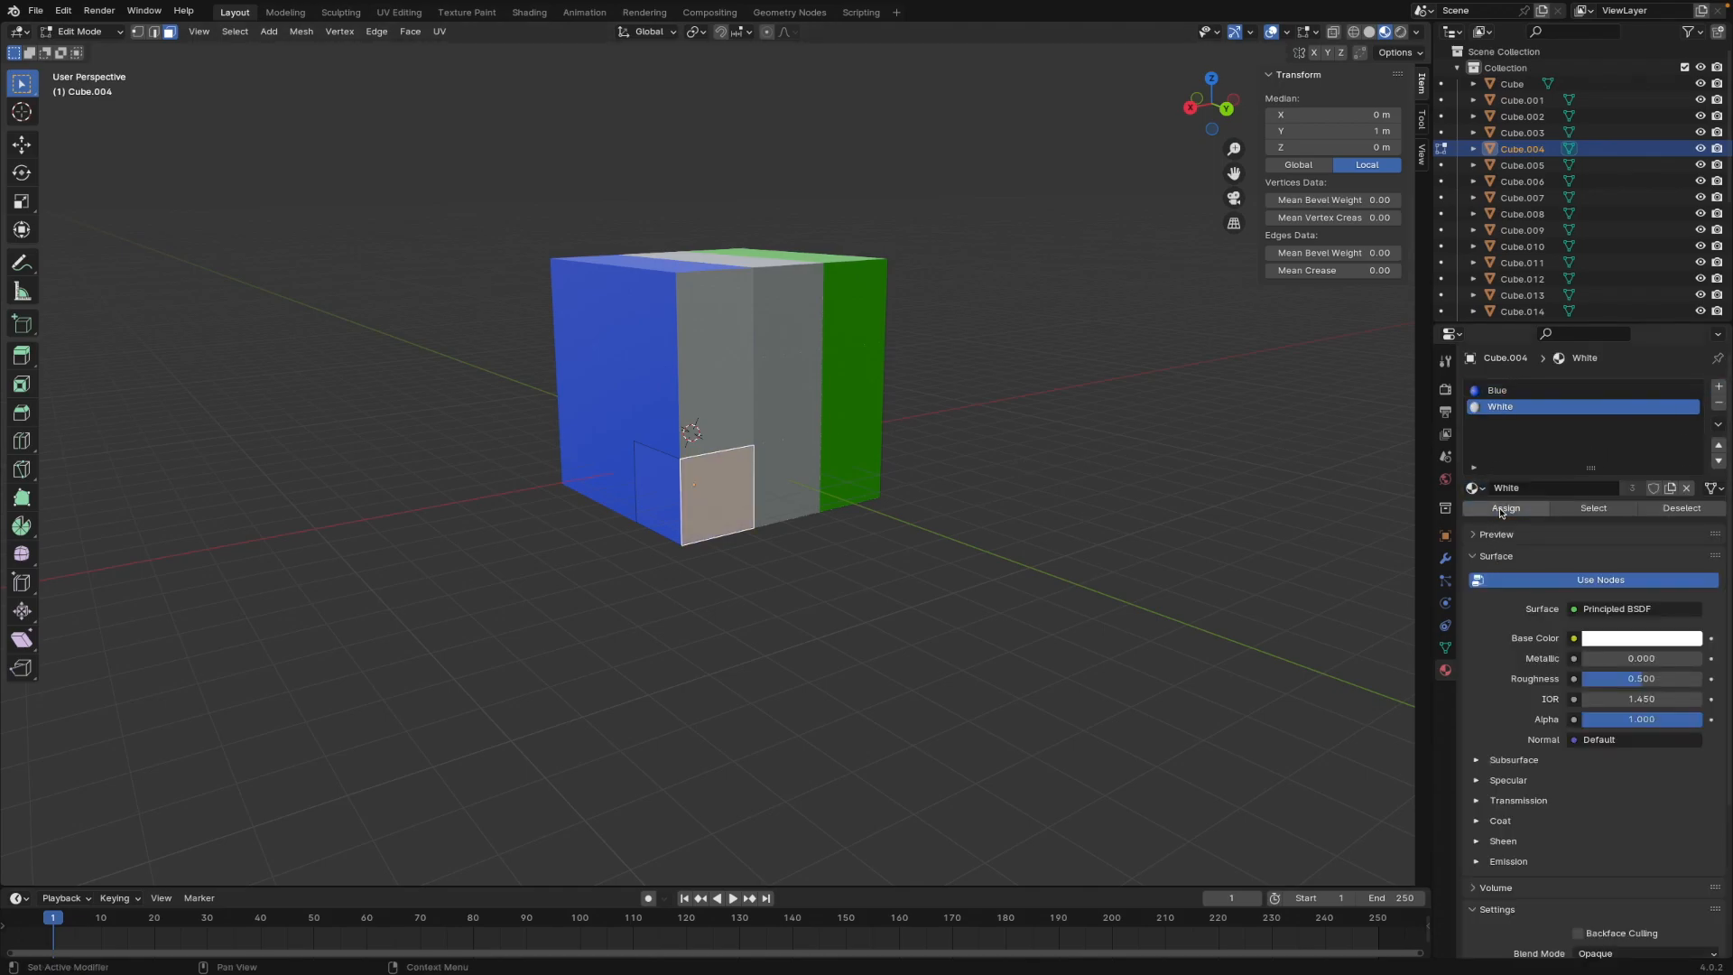
key("Tab")
Step: Assign the White material to the top, middle and bottom cubes of the positive Y face's central column
left_click(792, 301)
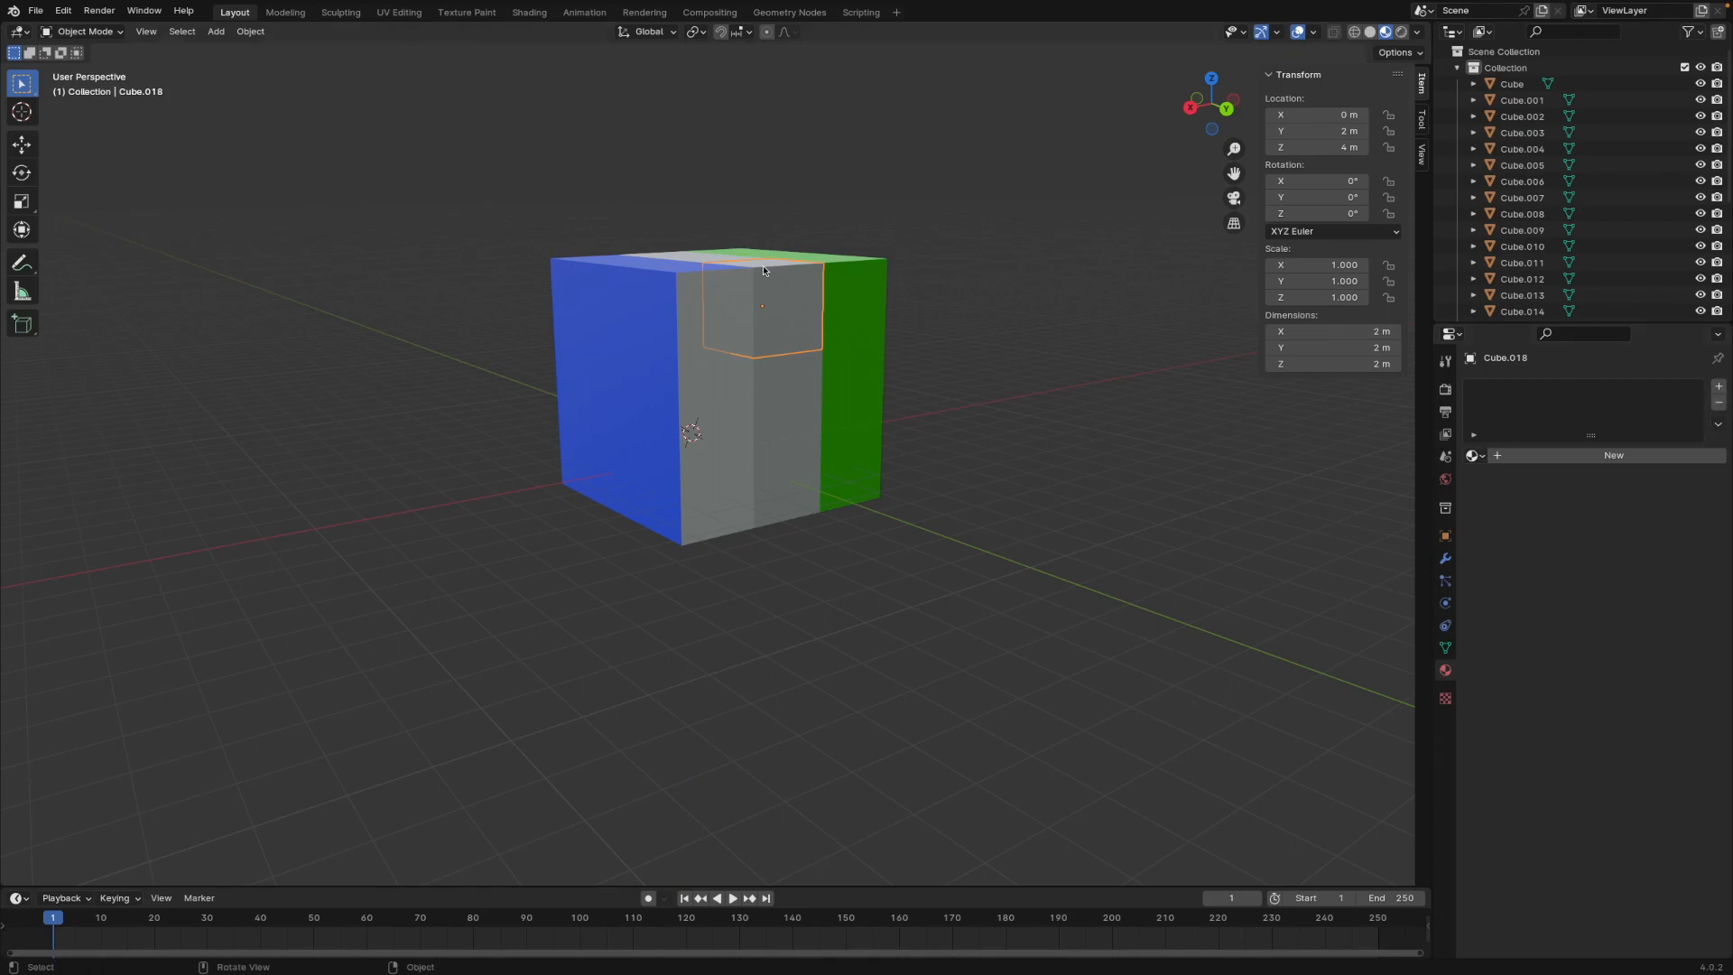
left_click(1474, 456)
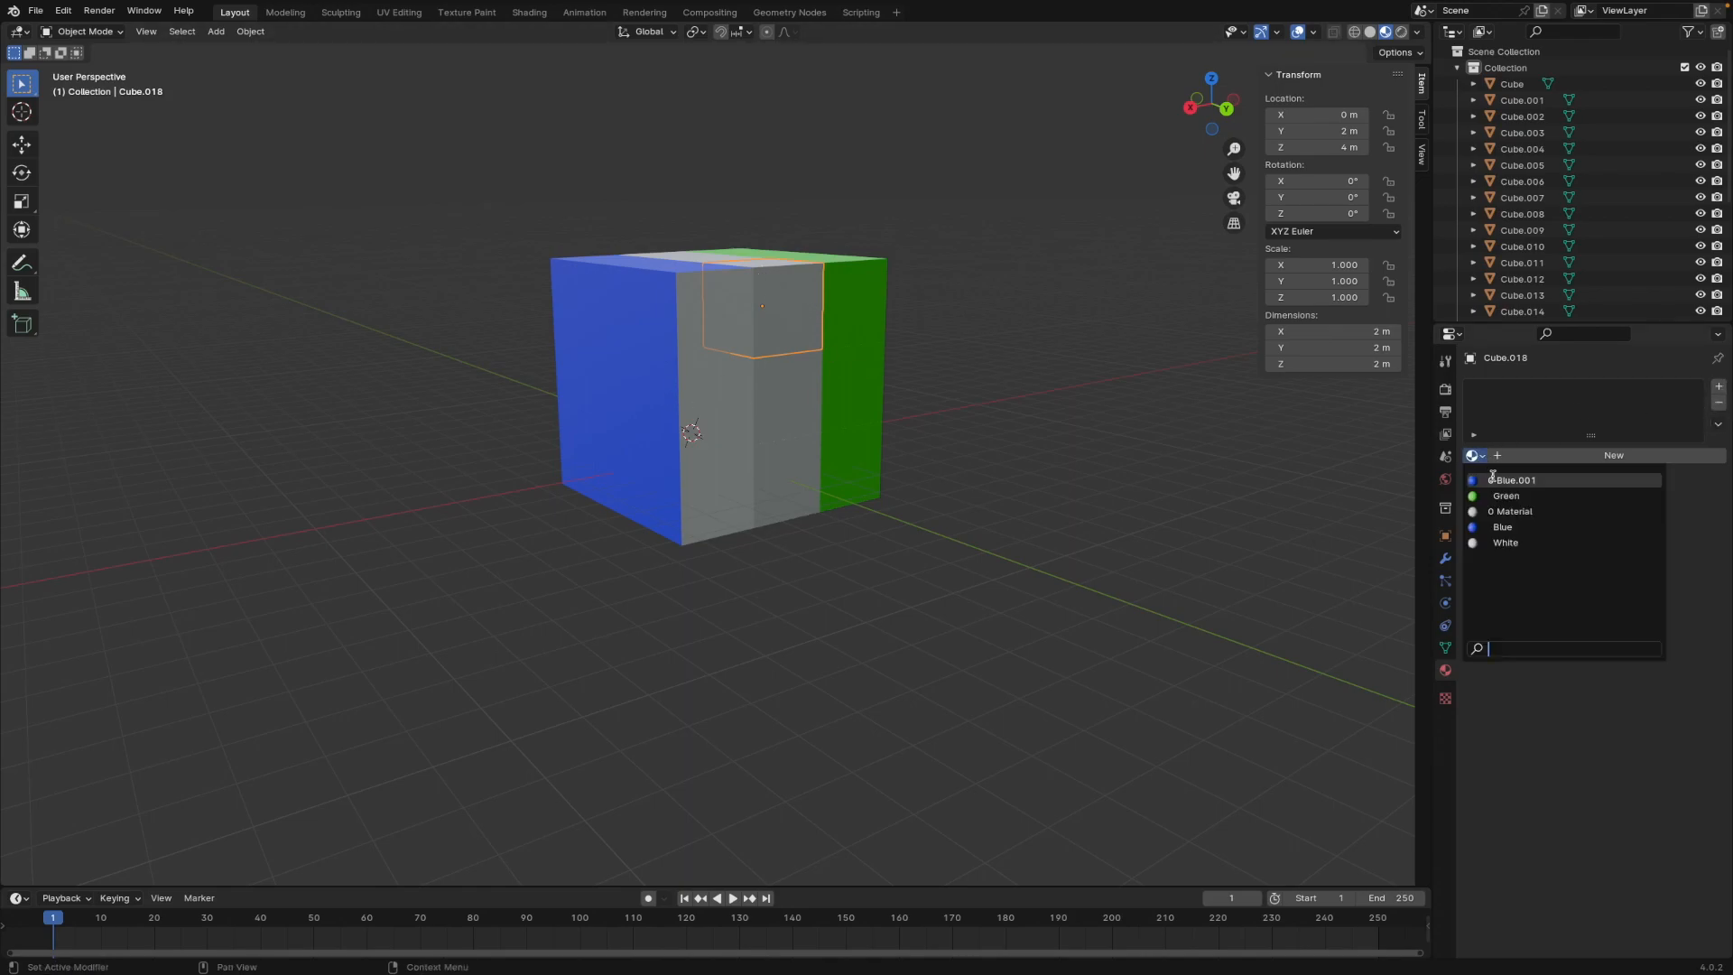
left_click(1499, 543)
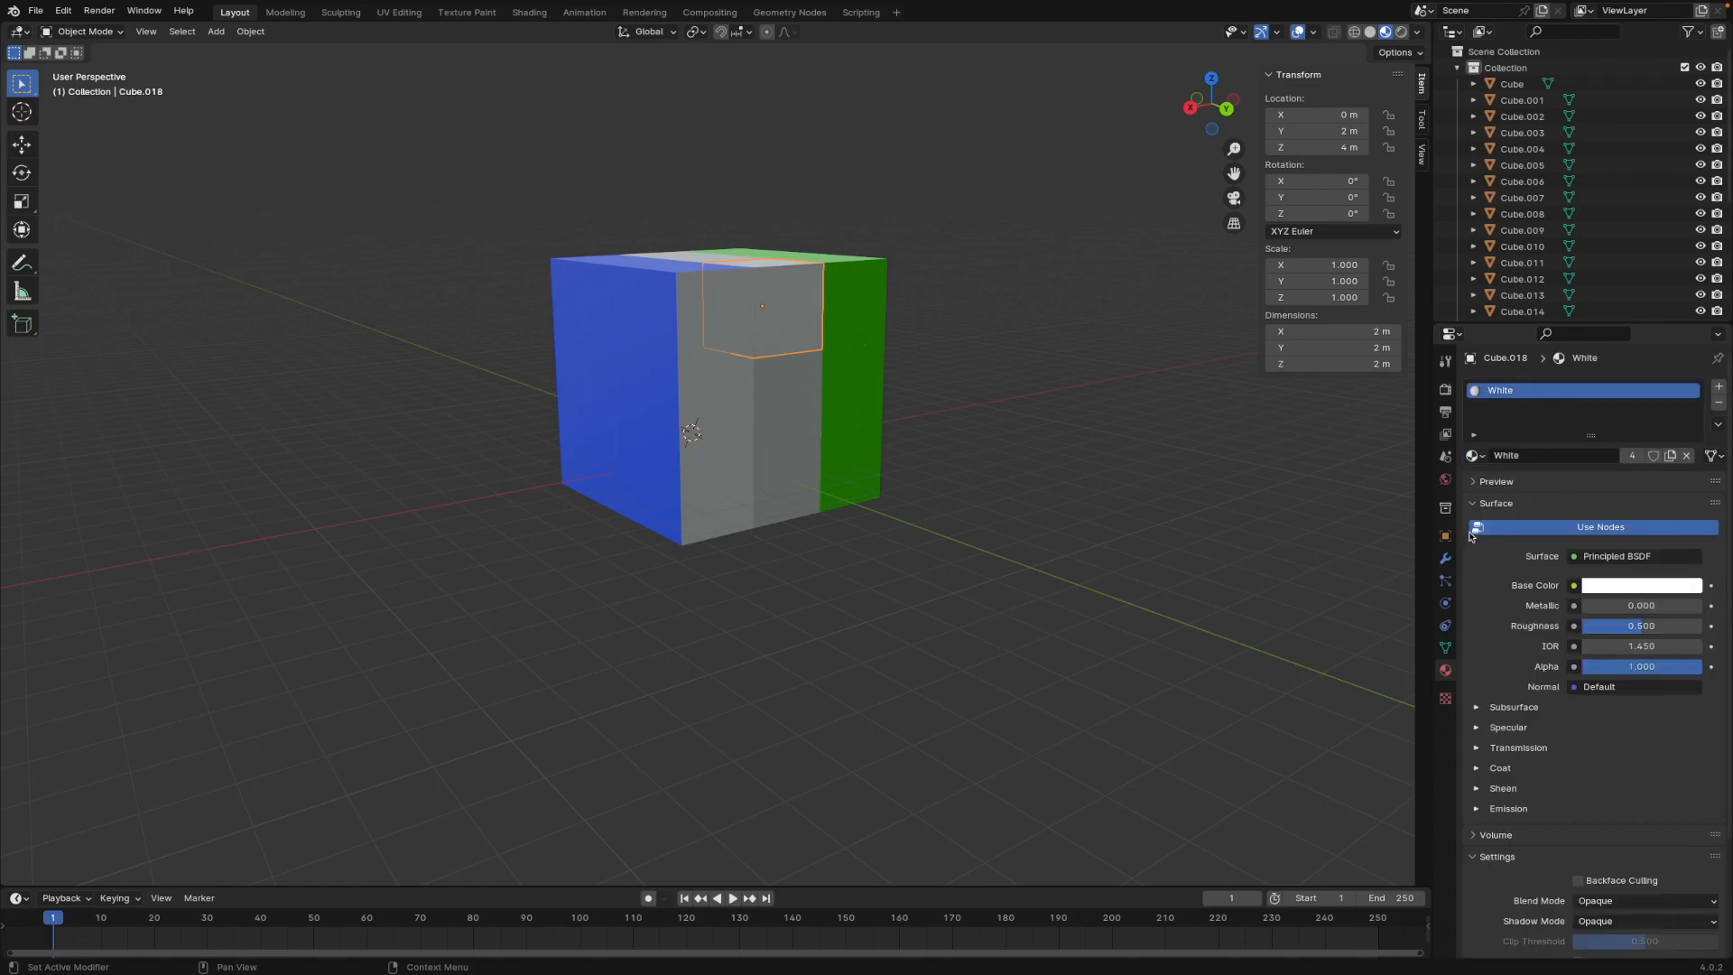
left_click(734, 372)
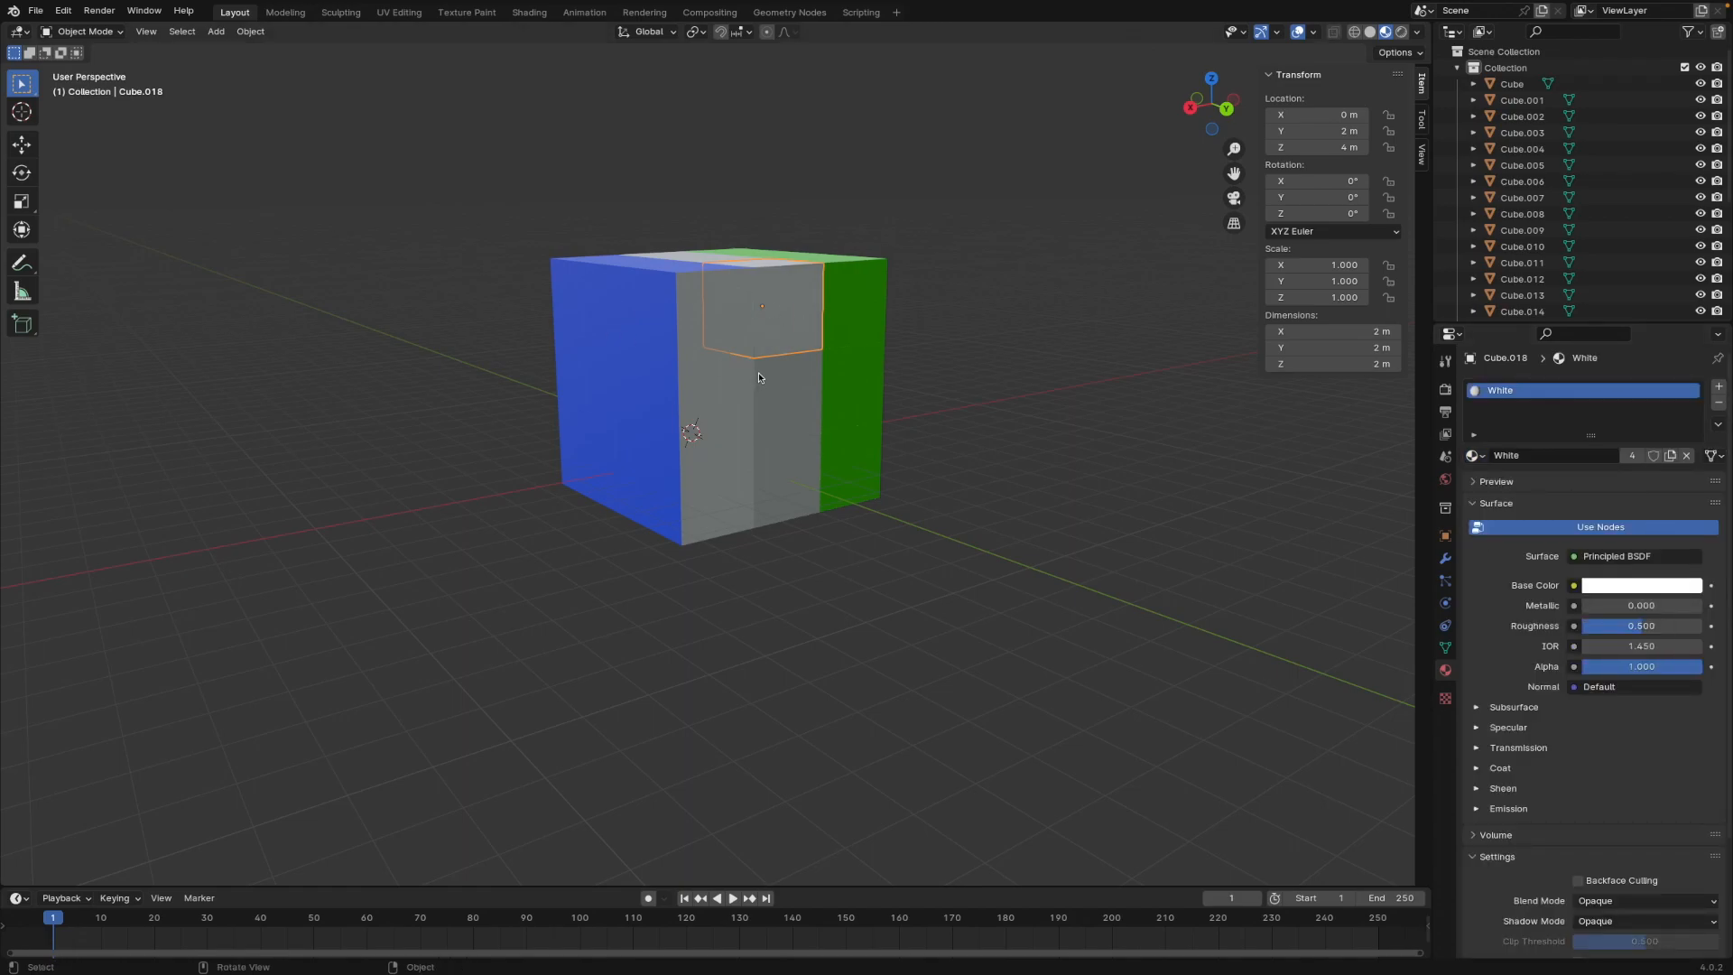
left_click(1470, 456)
left_click(1500, 543)
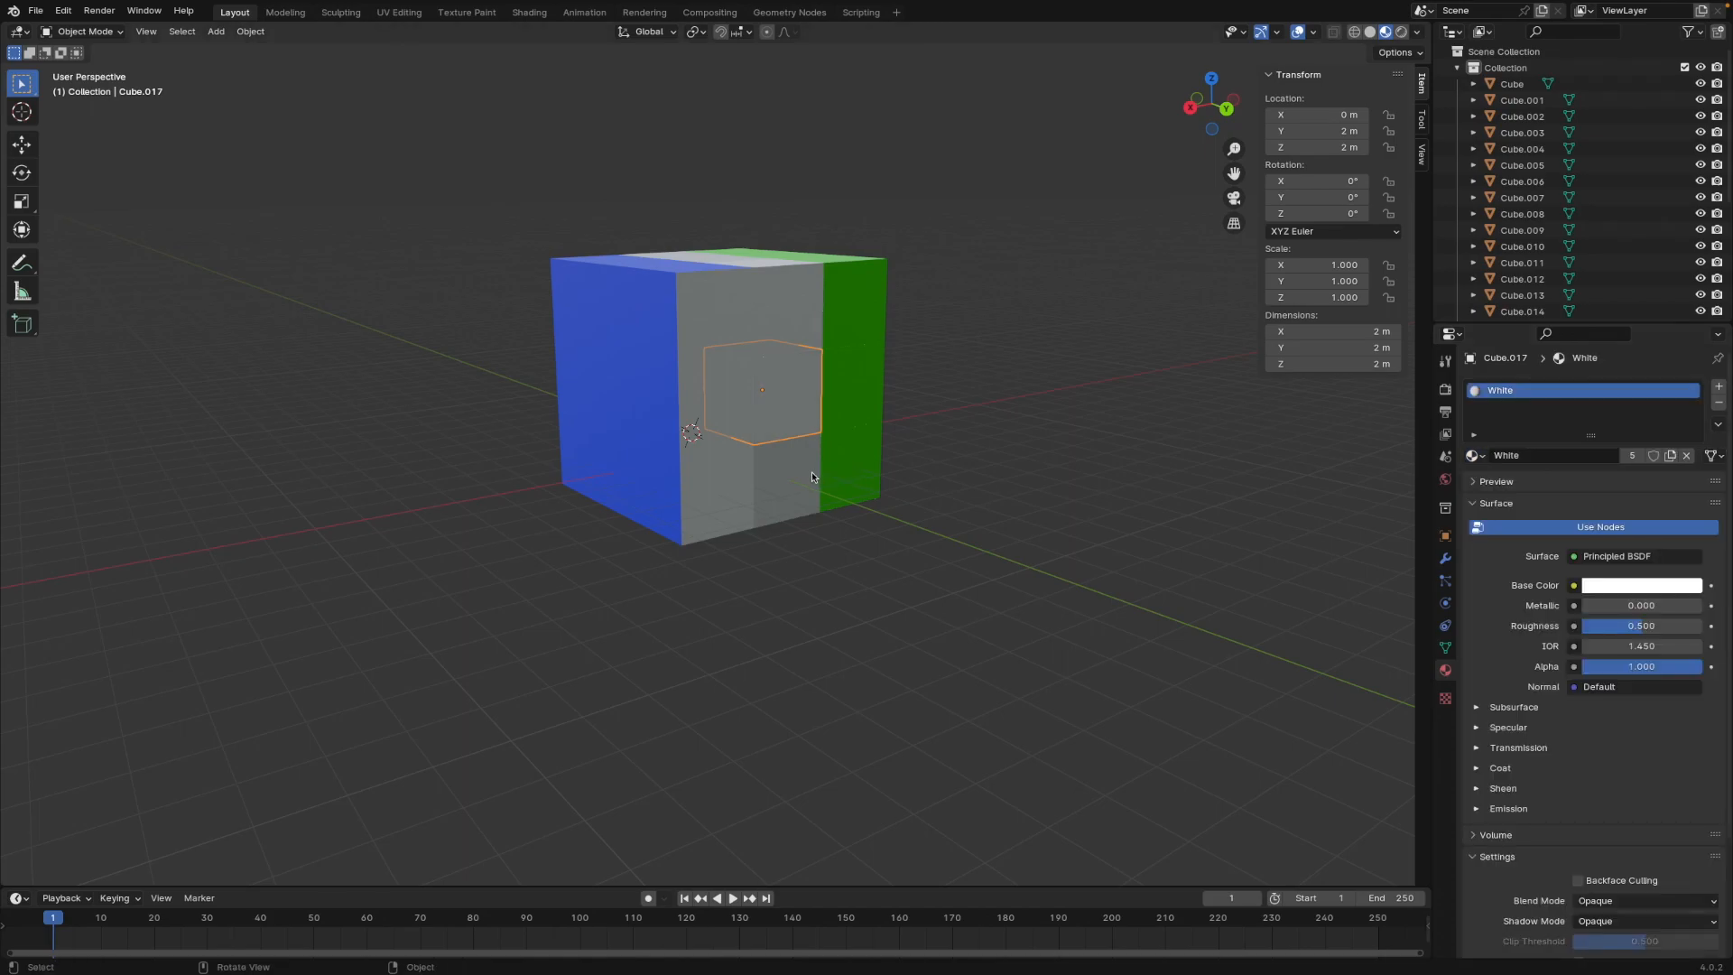
left_click(810, 472)
left_click(1471, 456)
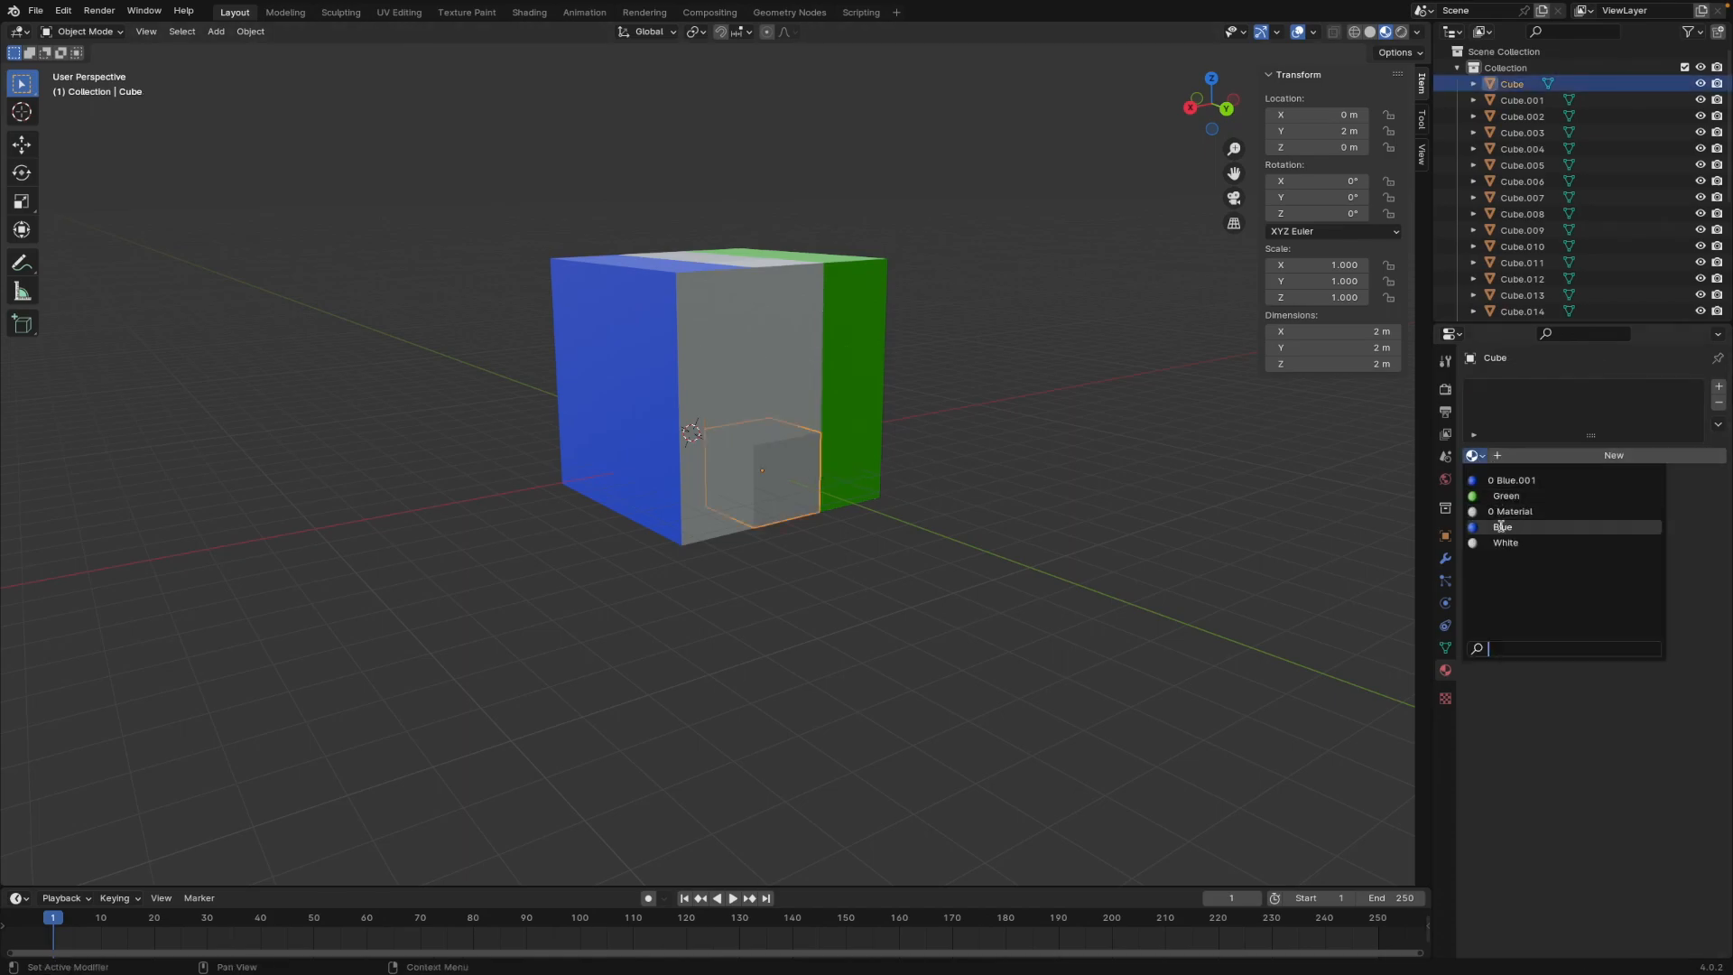
left_click(1499, 543)
Step: Add the existing White material as a second slot on the green top corner cube of the positive Y side
left_click(848, 303)
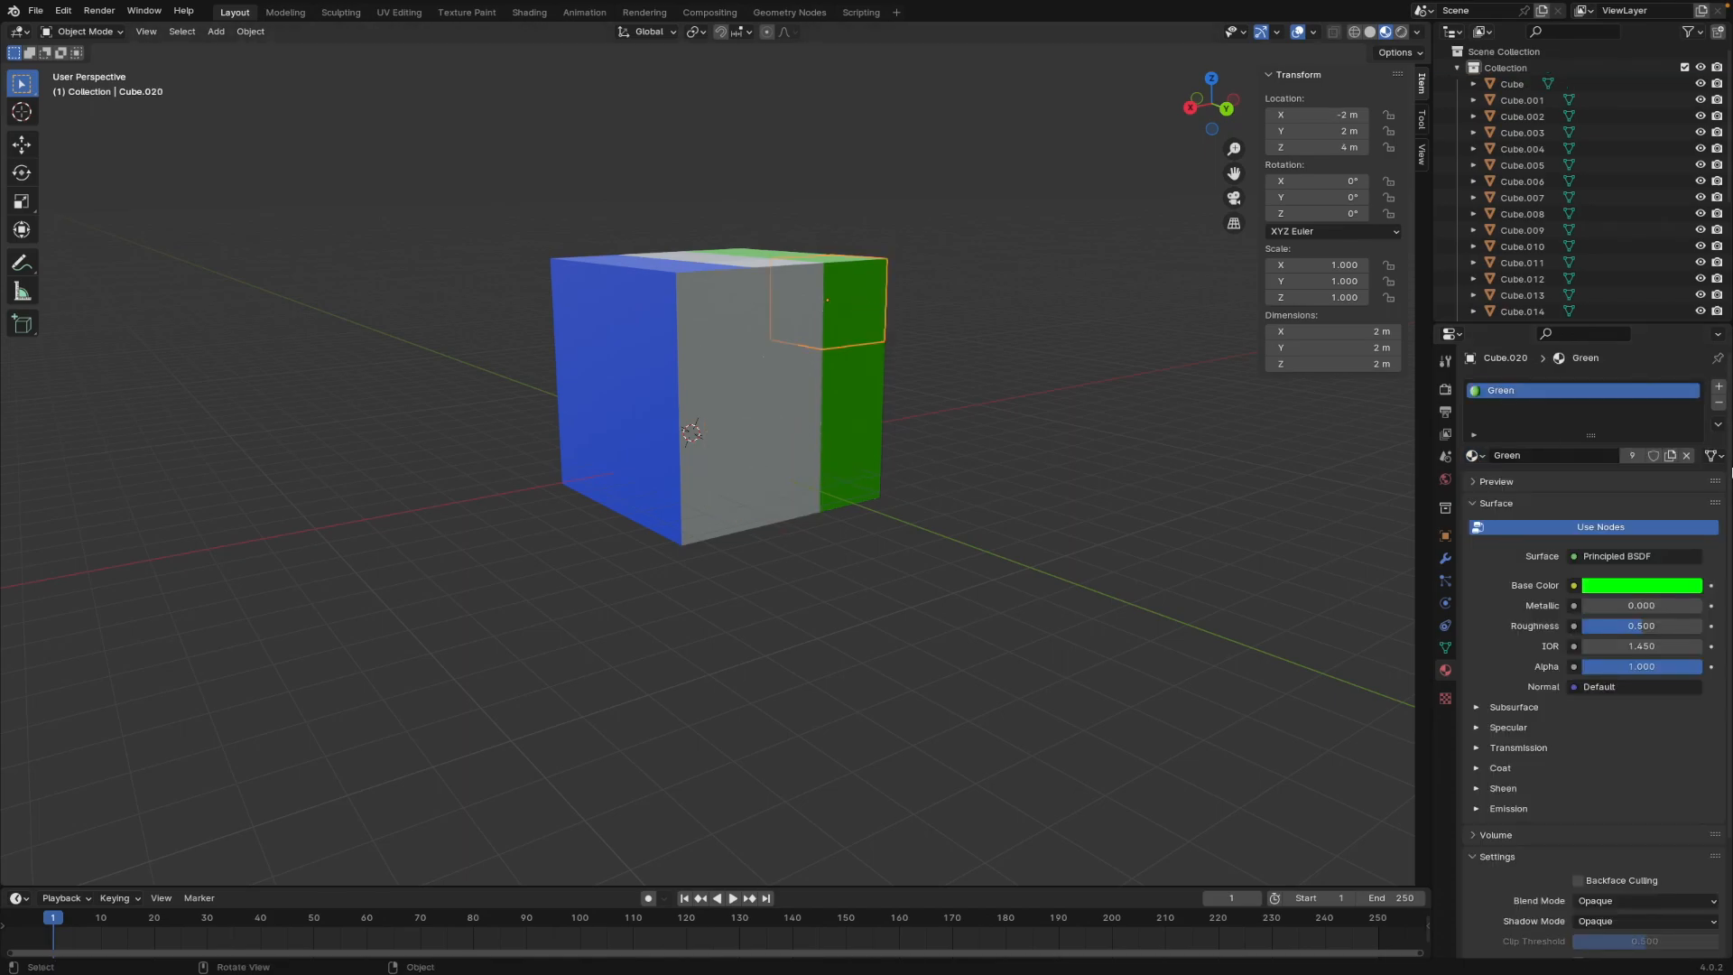
left_click(1718, 387)
left_click(1473, 487)
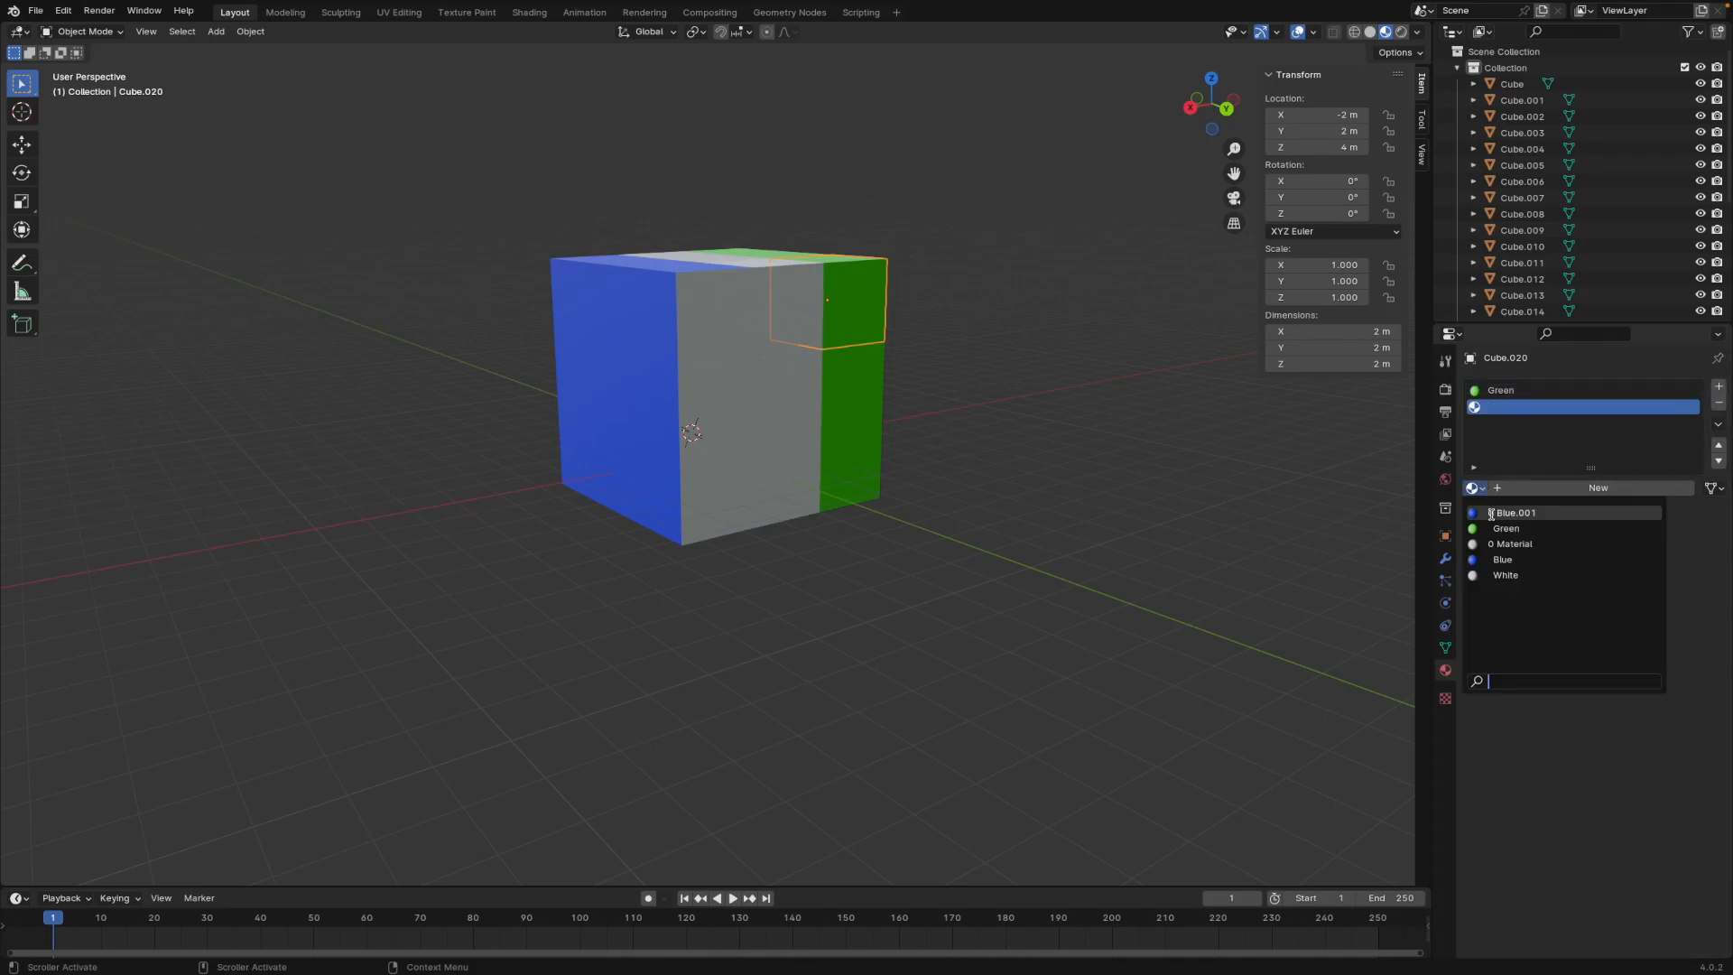
left_click(1506, 575)
Step: Add the existing White material as a second slot on the green middle-layer cube directly below
left_click(880, 368)
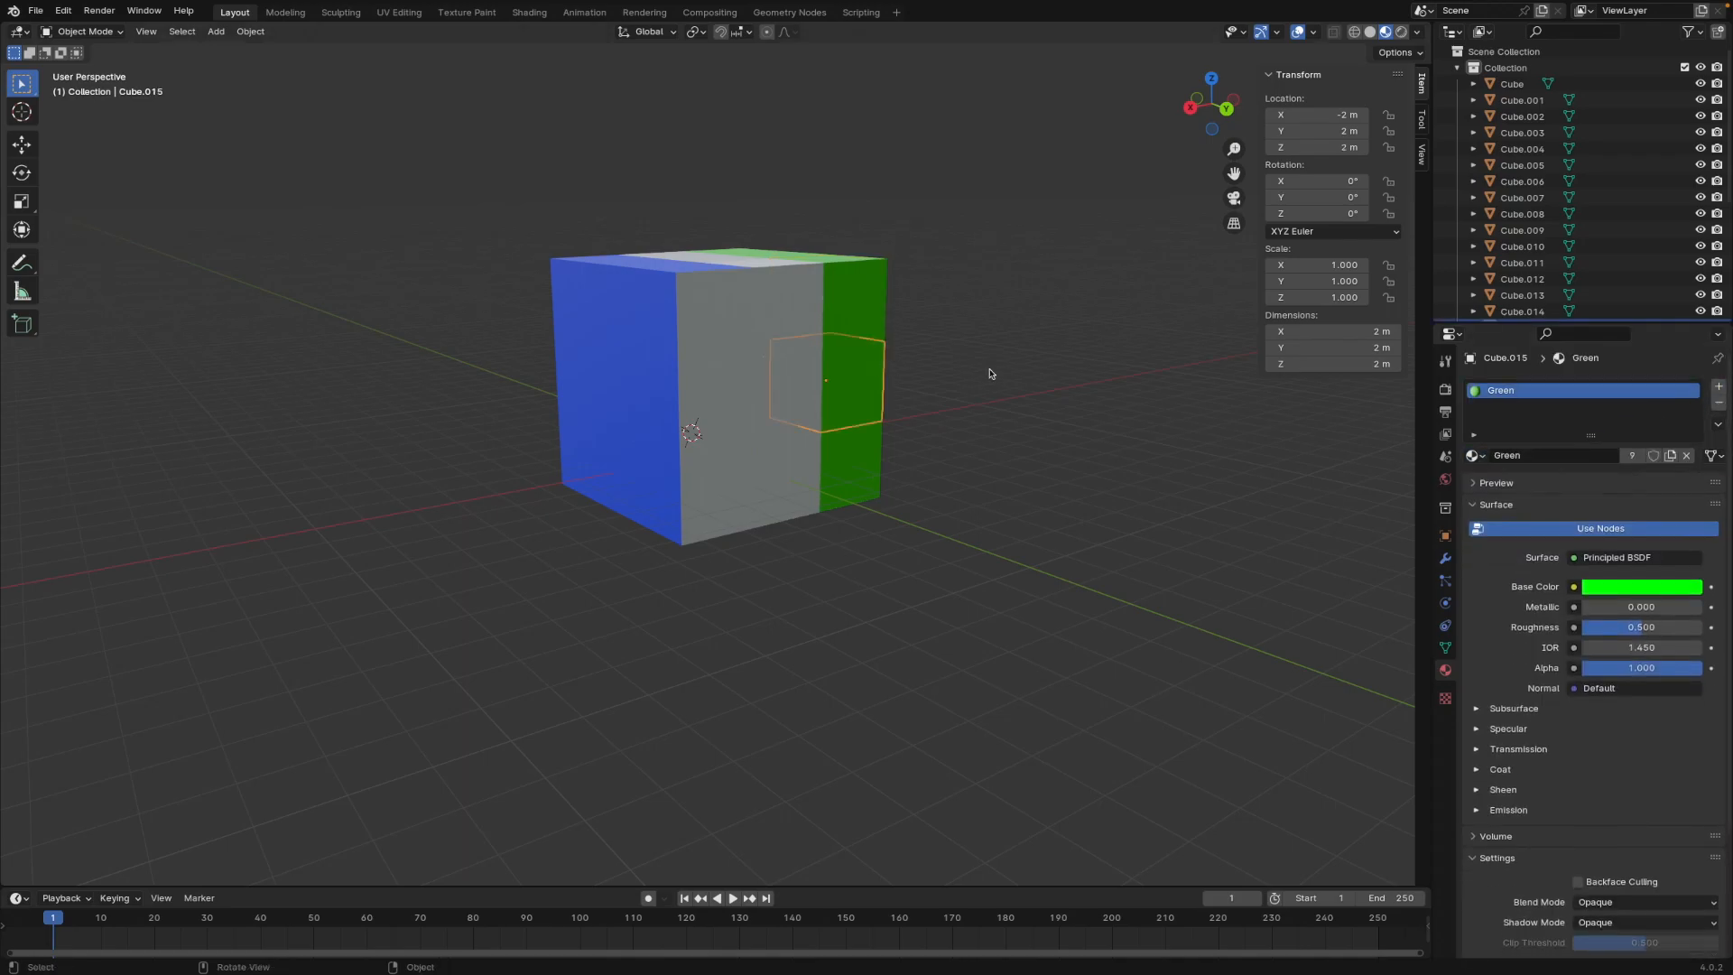
left_click(1719, 386)
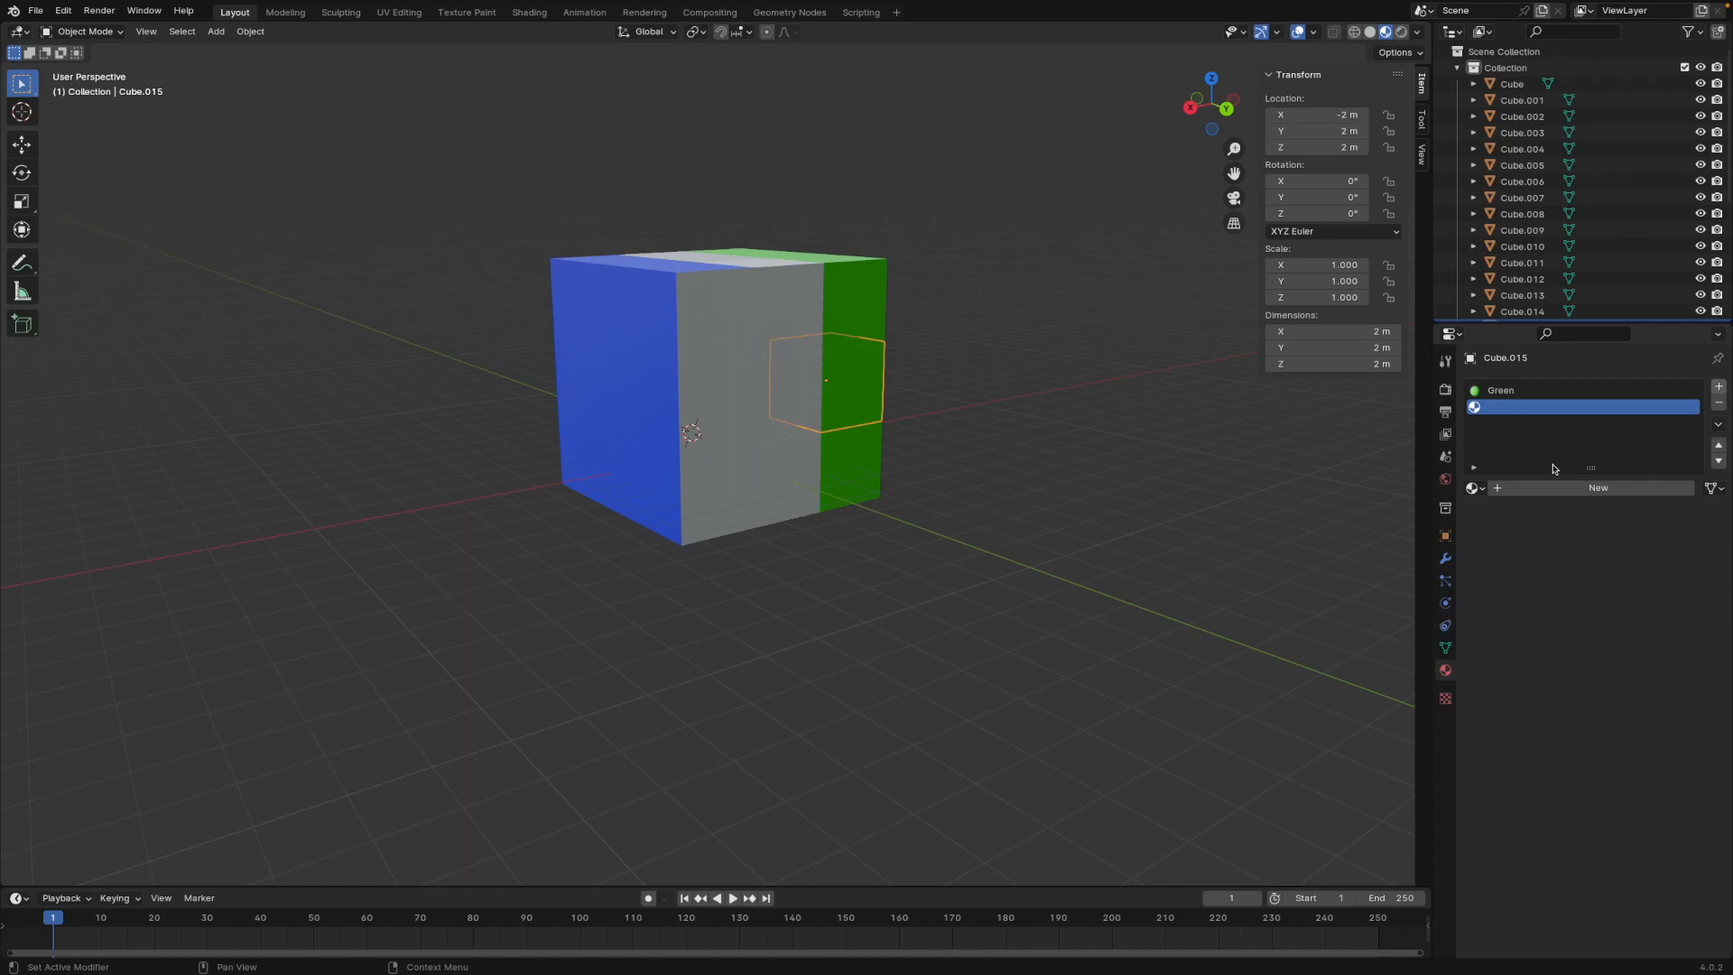
left_click(1475, 488)
left_click(1506, 564)
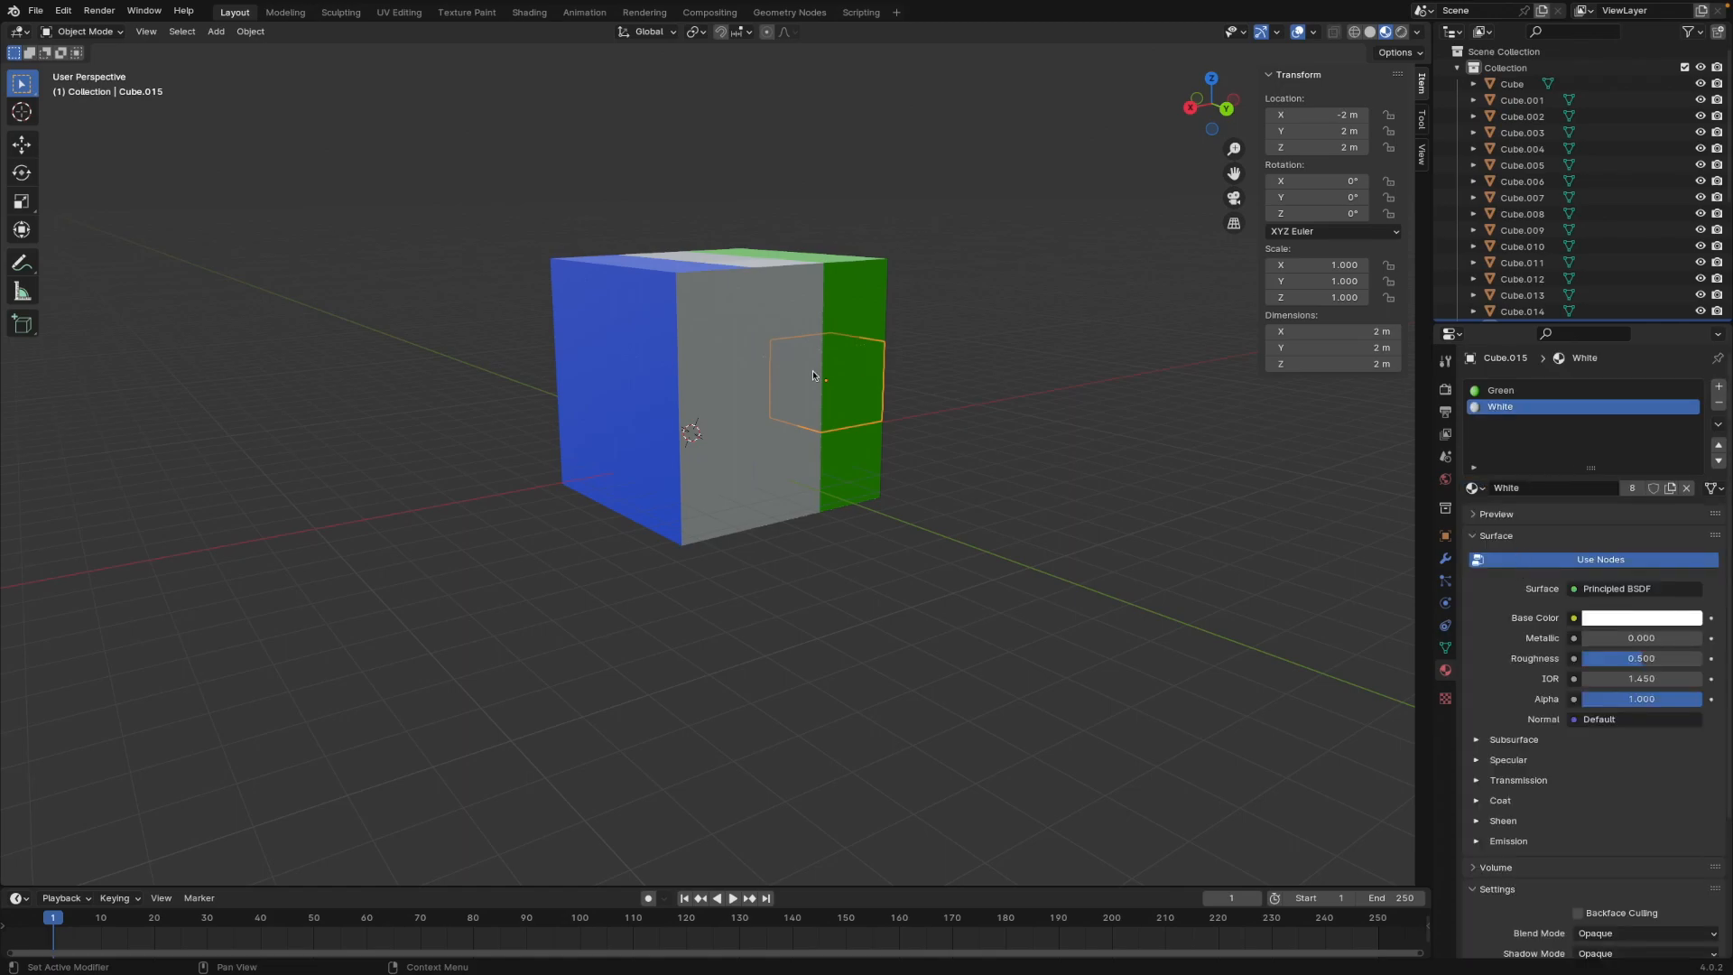
Step: Add the existing White material as a second slot on the green bottom corner cube of the same column
left_click(849, 444)
left_click(1719, 387)
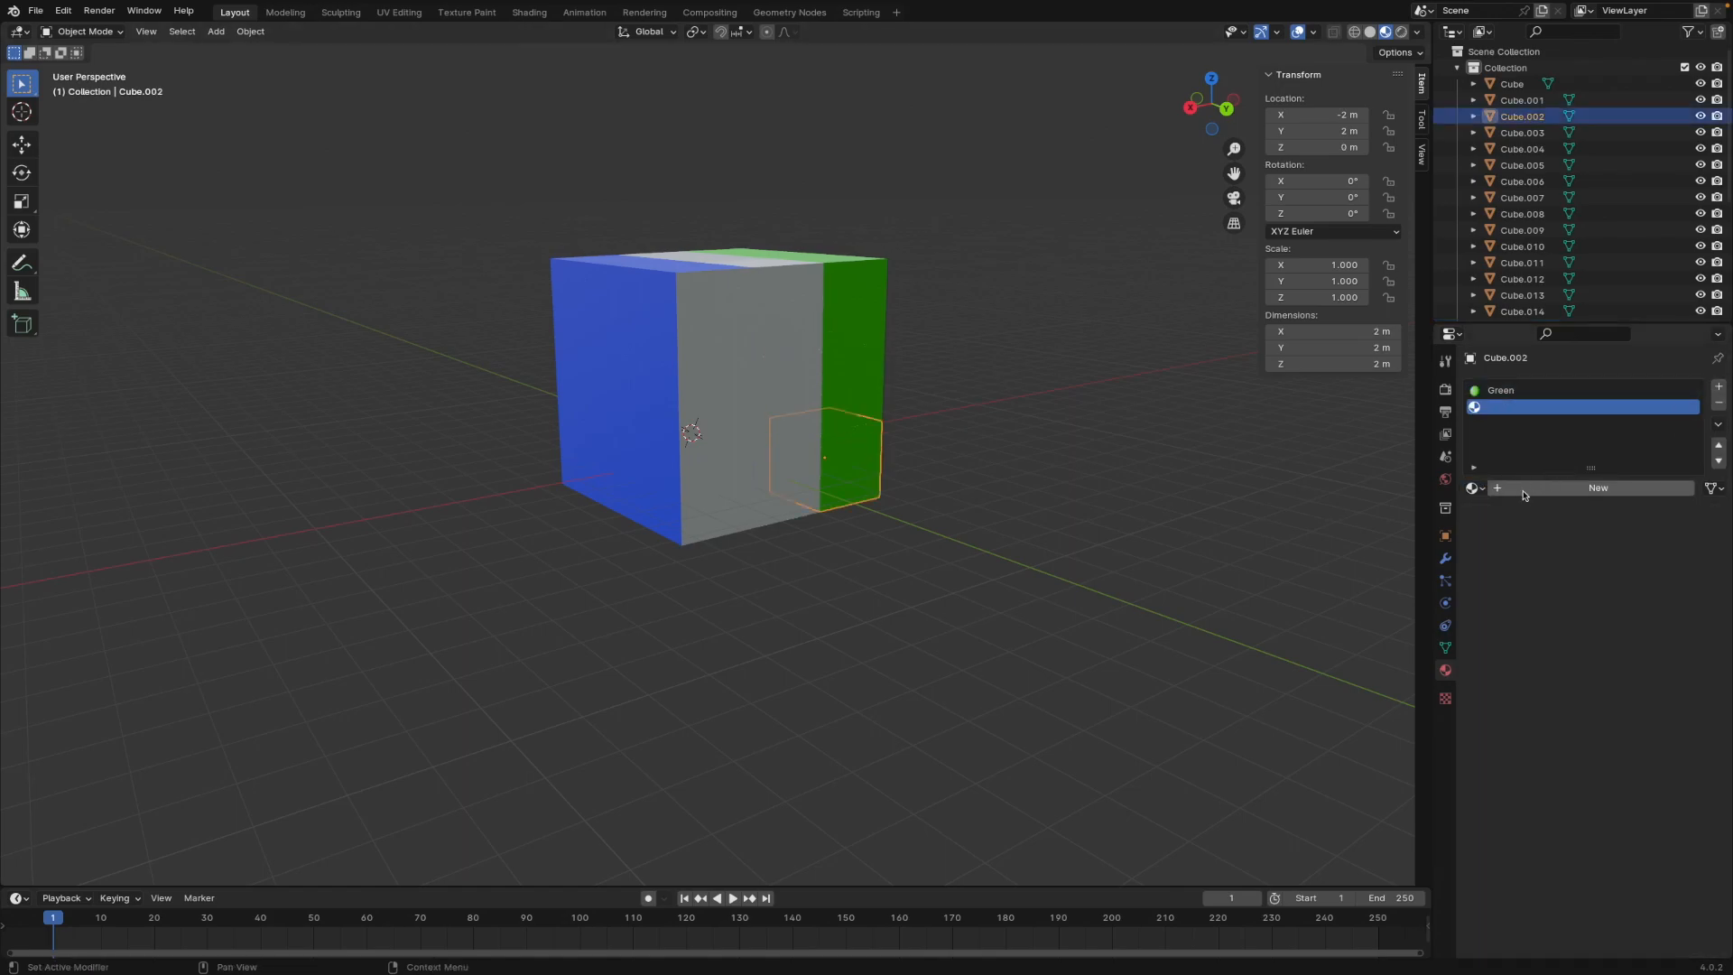
left_click(1475, 488)
left_click(1529, 578)
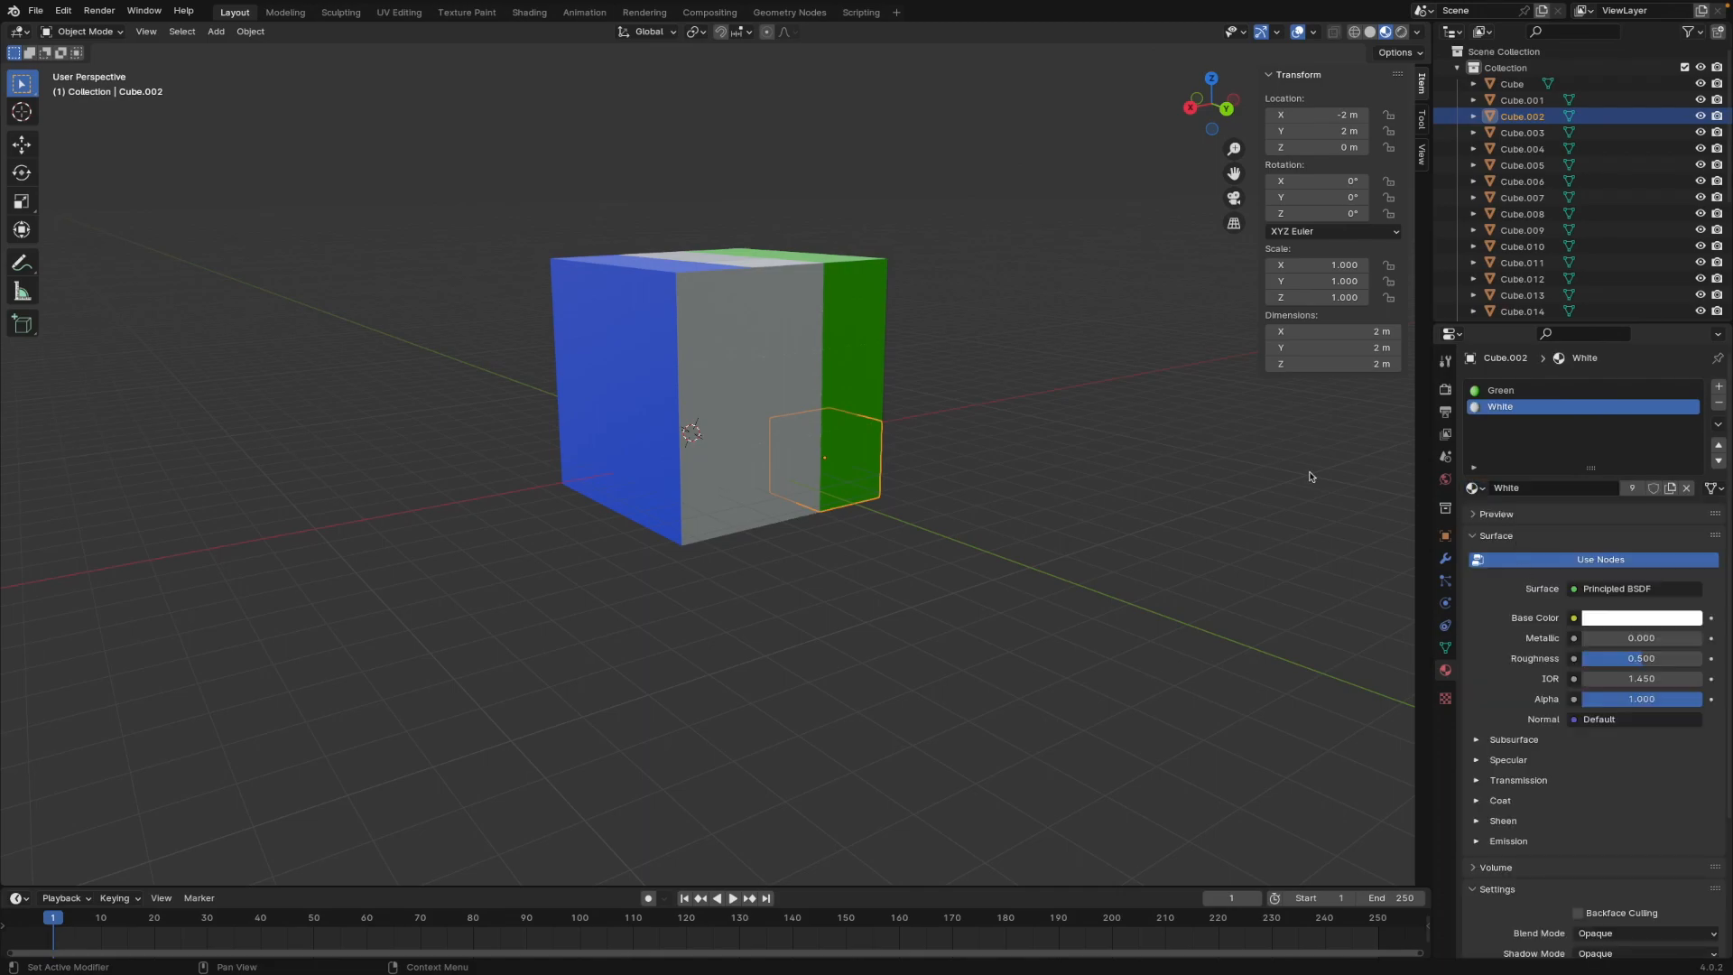
Step: Clear the face selection of the green bottom corner cube in Edit Mode and return to Object Mode
key("Tab")
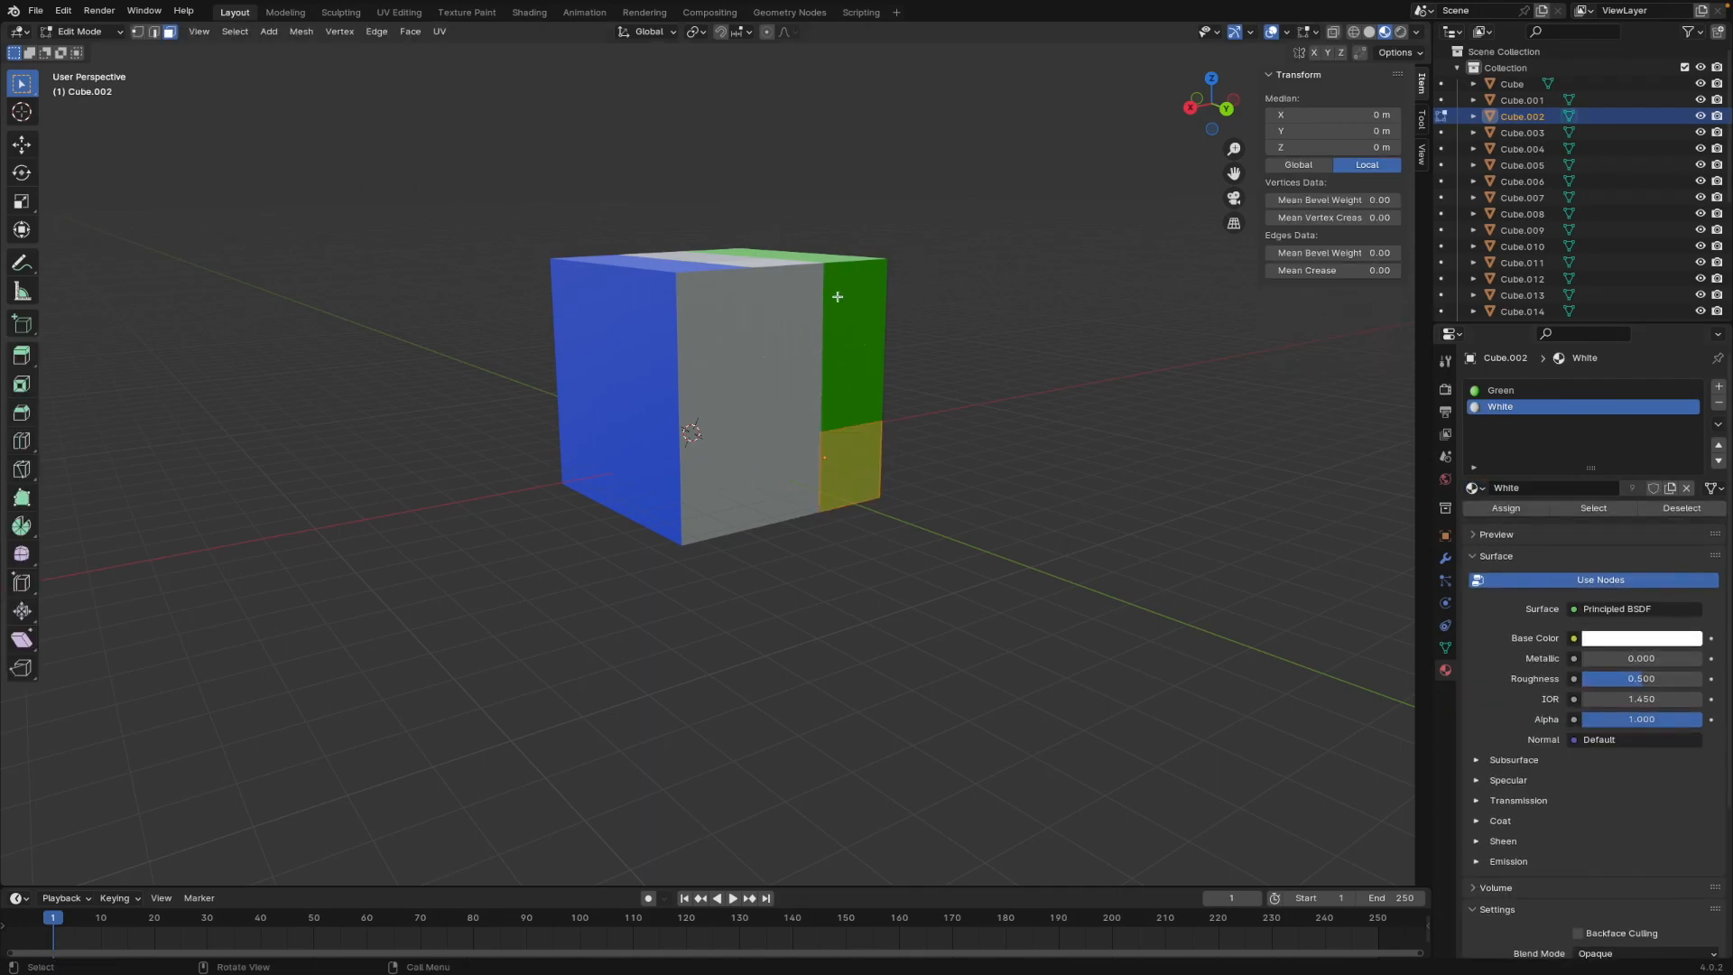
key("alt+a")
middle_click_drag(1126, 307, 921, 298)
key("Tab")
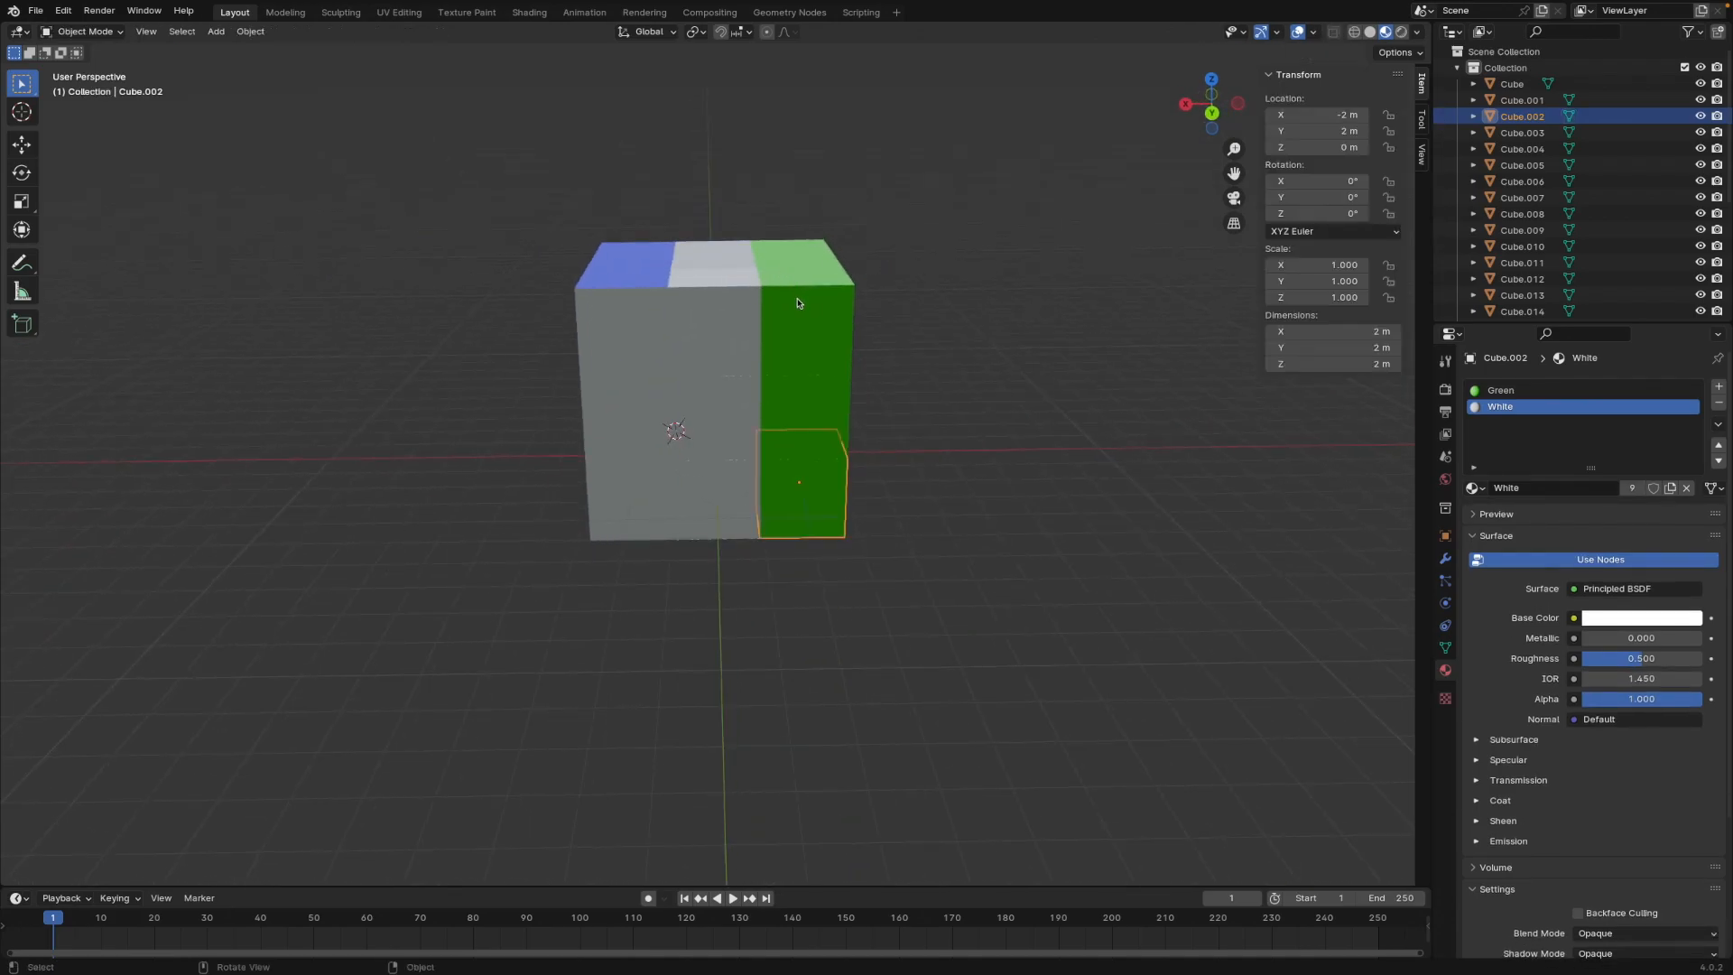
Step: Assign White to only the positive Y face of the green top corner cube, deselect it and return to Object Mode
left_click(798, 303)
key("Tab")
left_click(807, 316)
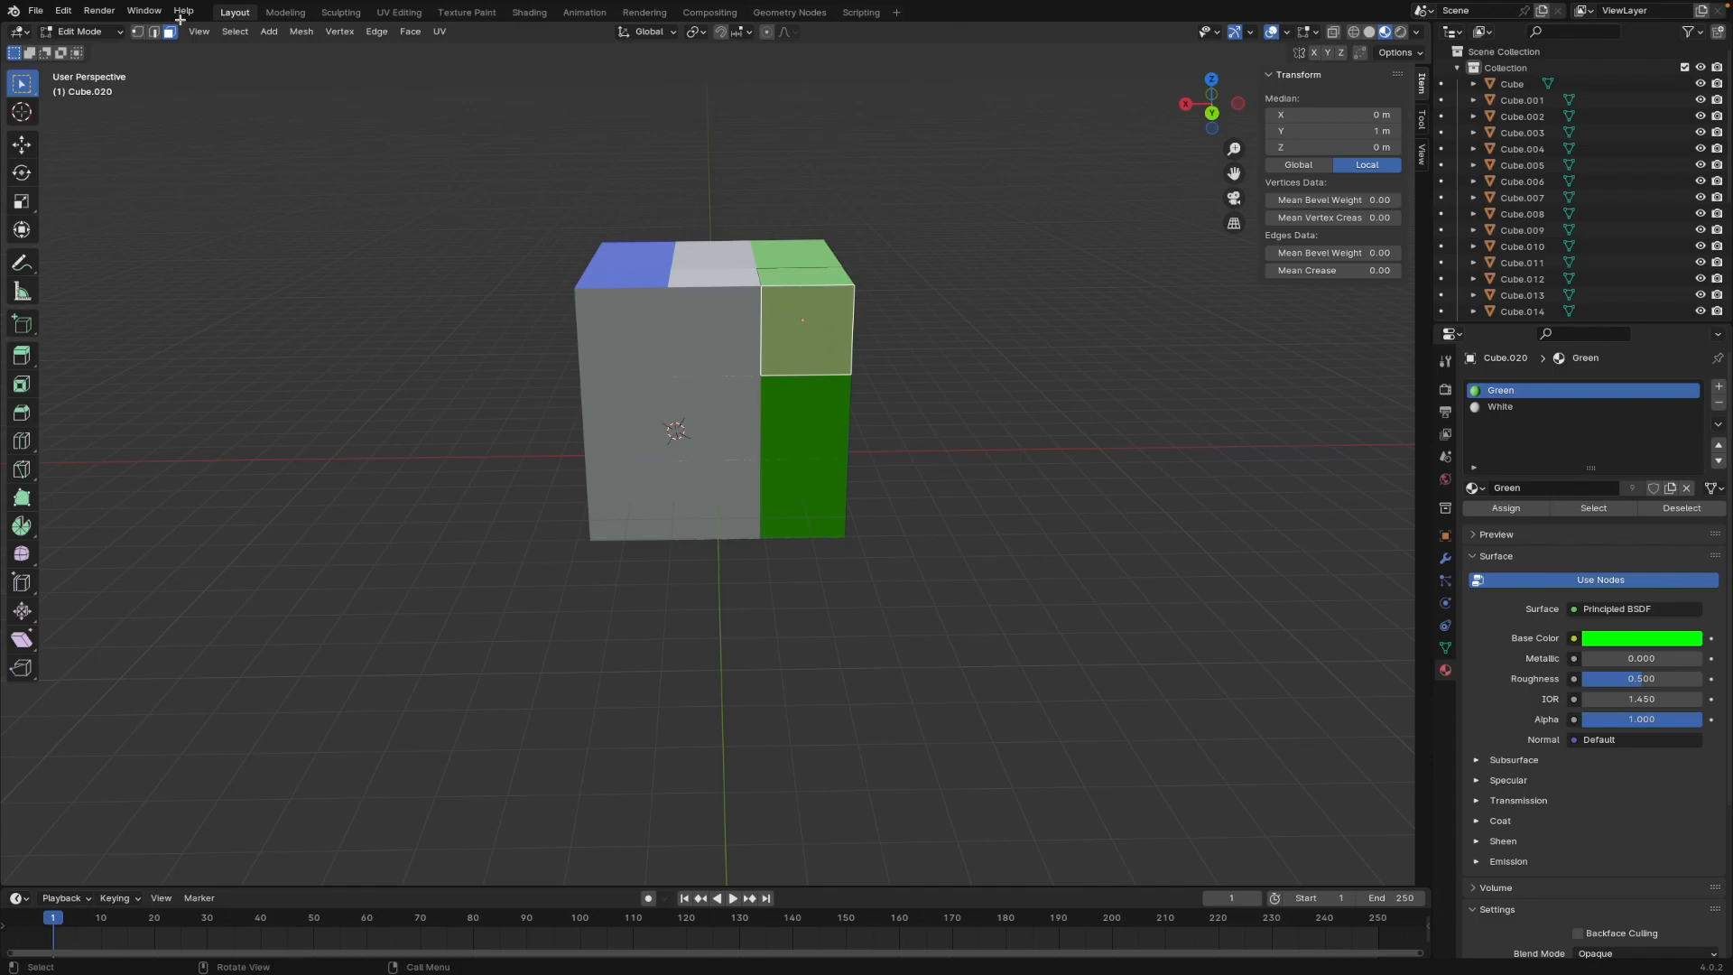
left_click(1502, 407)
left_click(1513, 511)
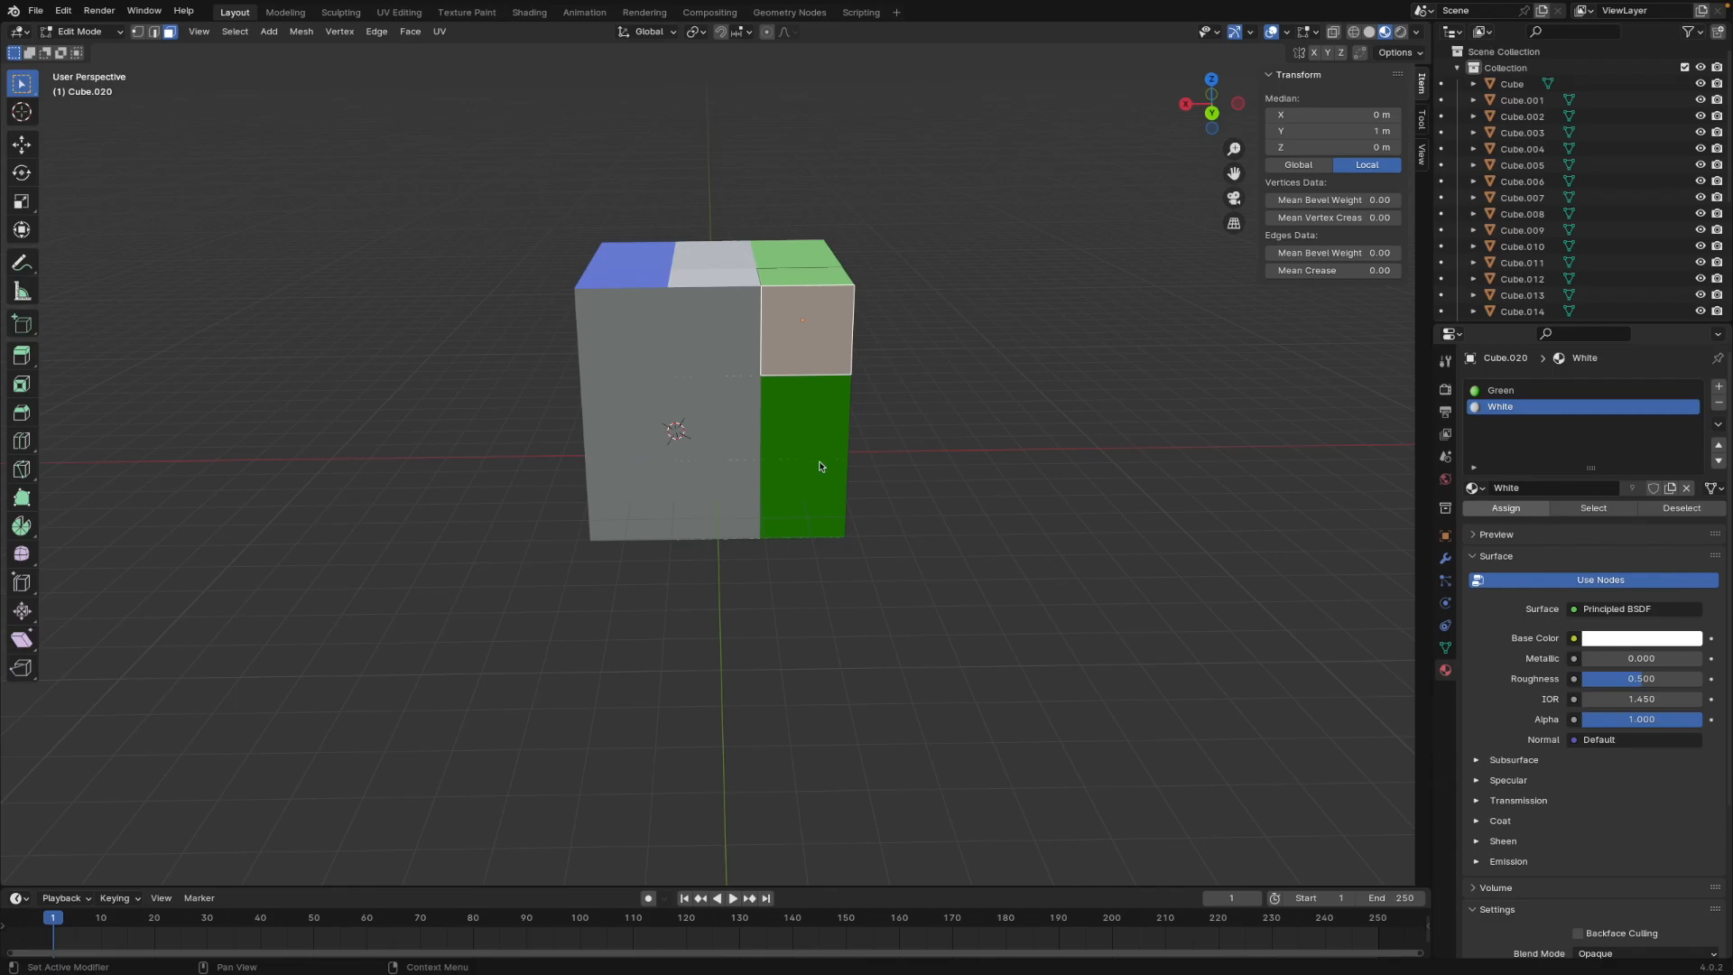
key("alt+a")
key("Tab")
Step: Assign White to all faces of the green middle-layer cube in that column and return to Object Mode
left_click(826, 420)
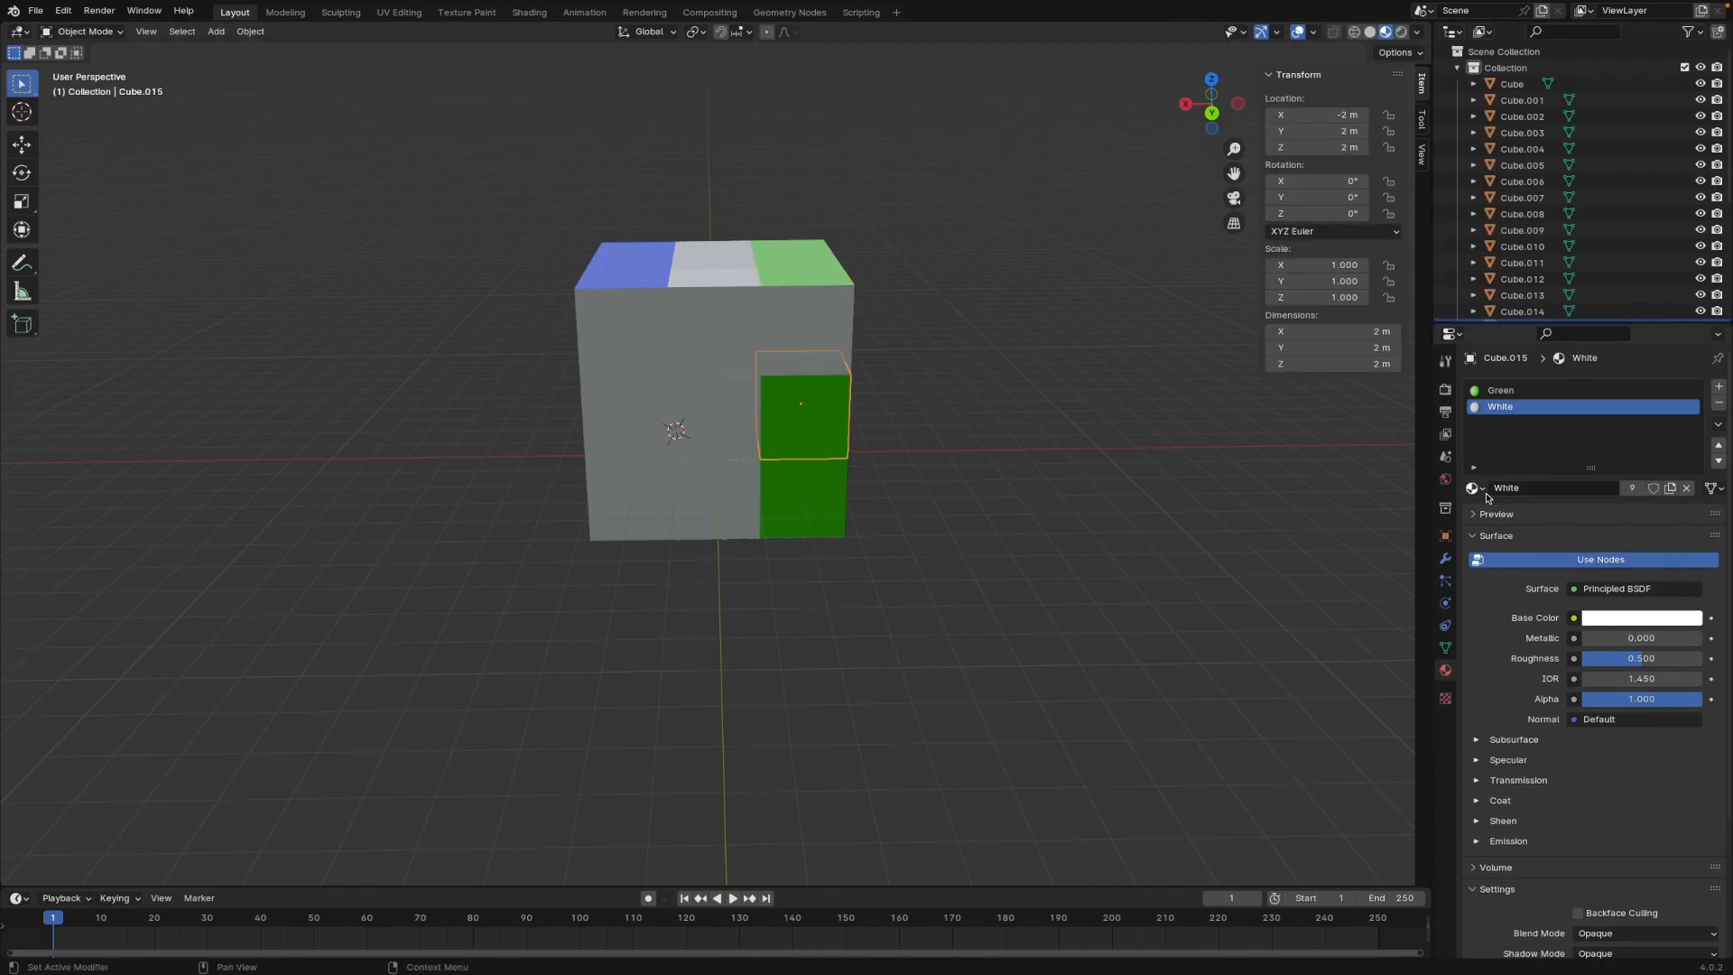
key("Tab")
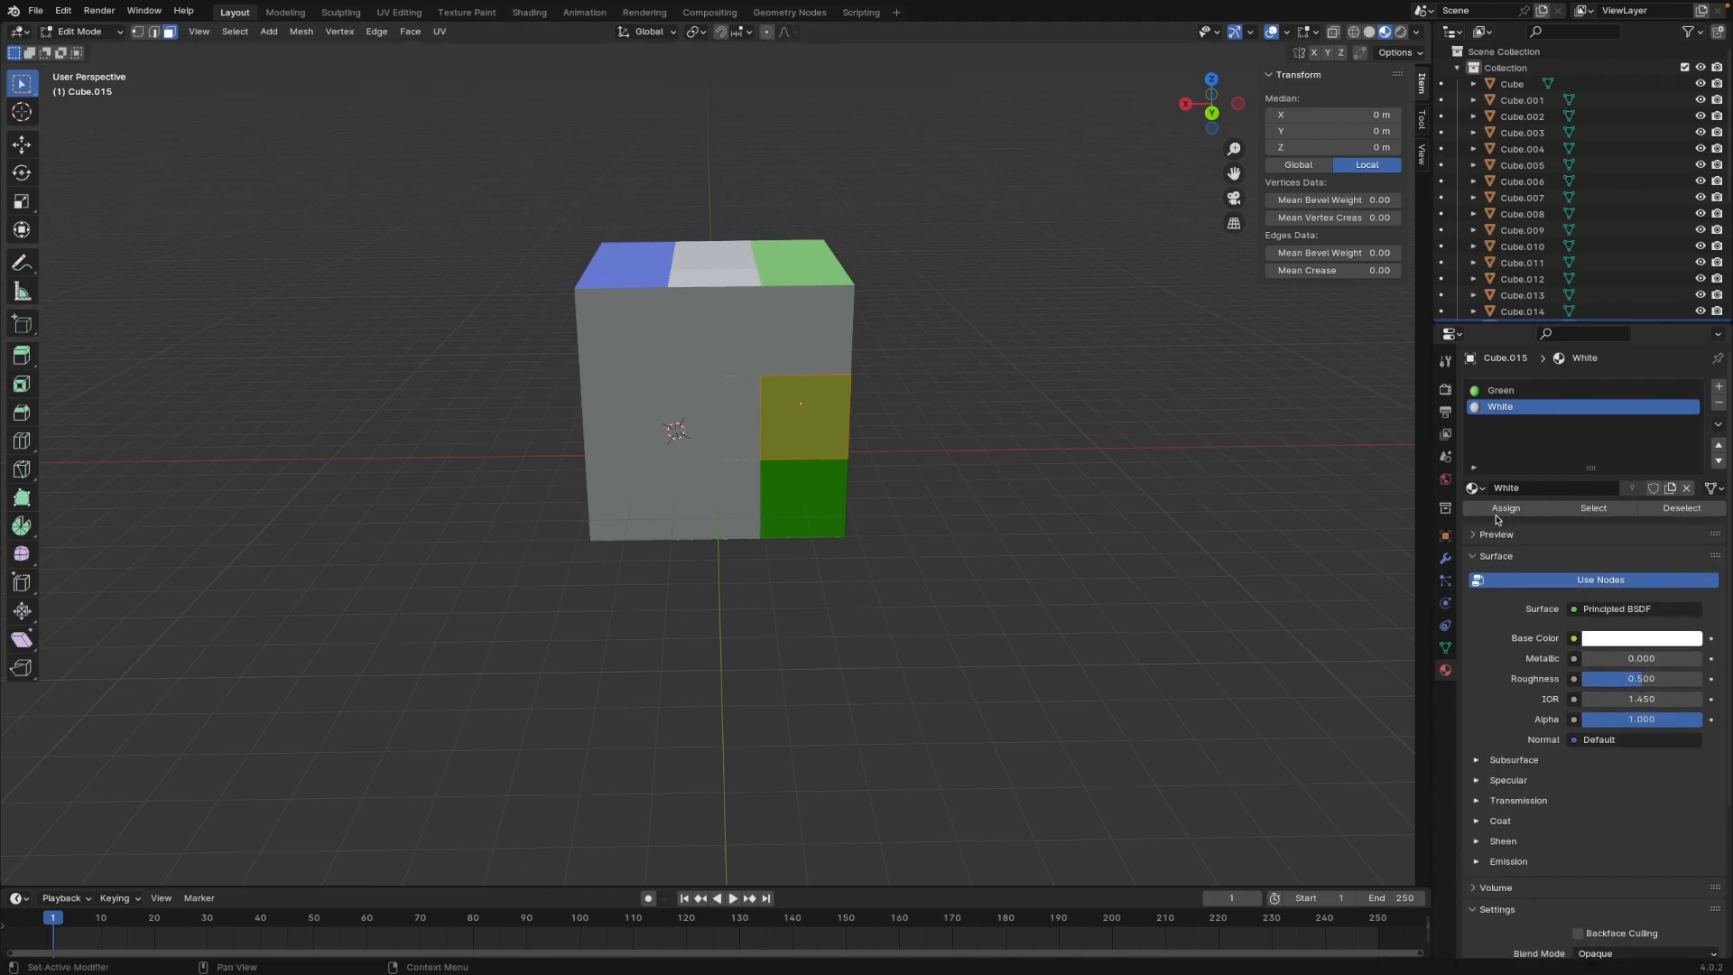
left_click(1506, 507)
key("Tab")
Step: Assign White to only the positive Y face of the green bottom corner cube
left_click(806, 487)
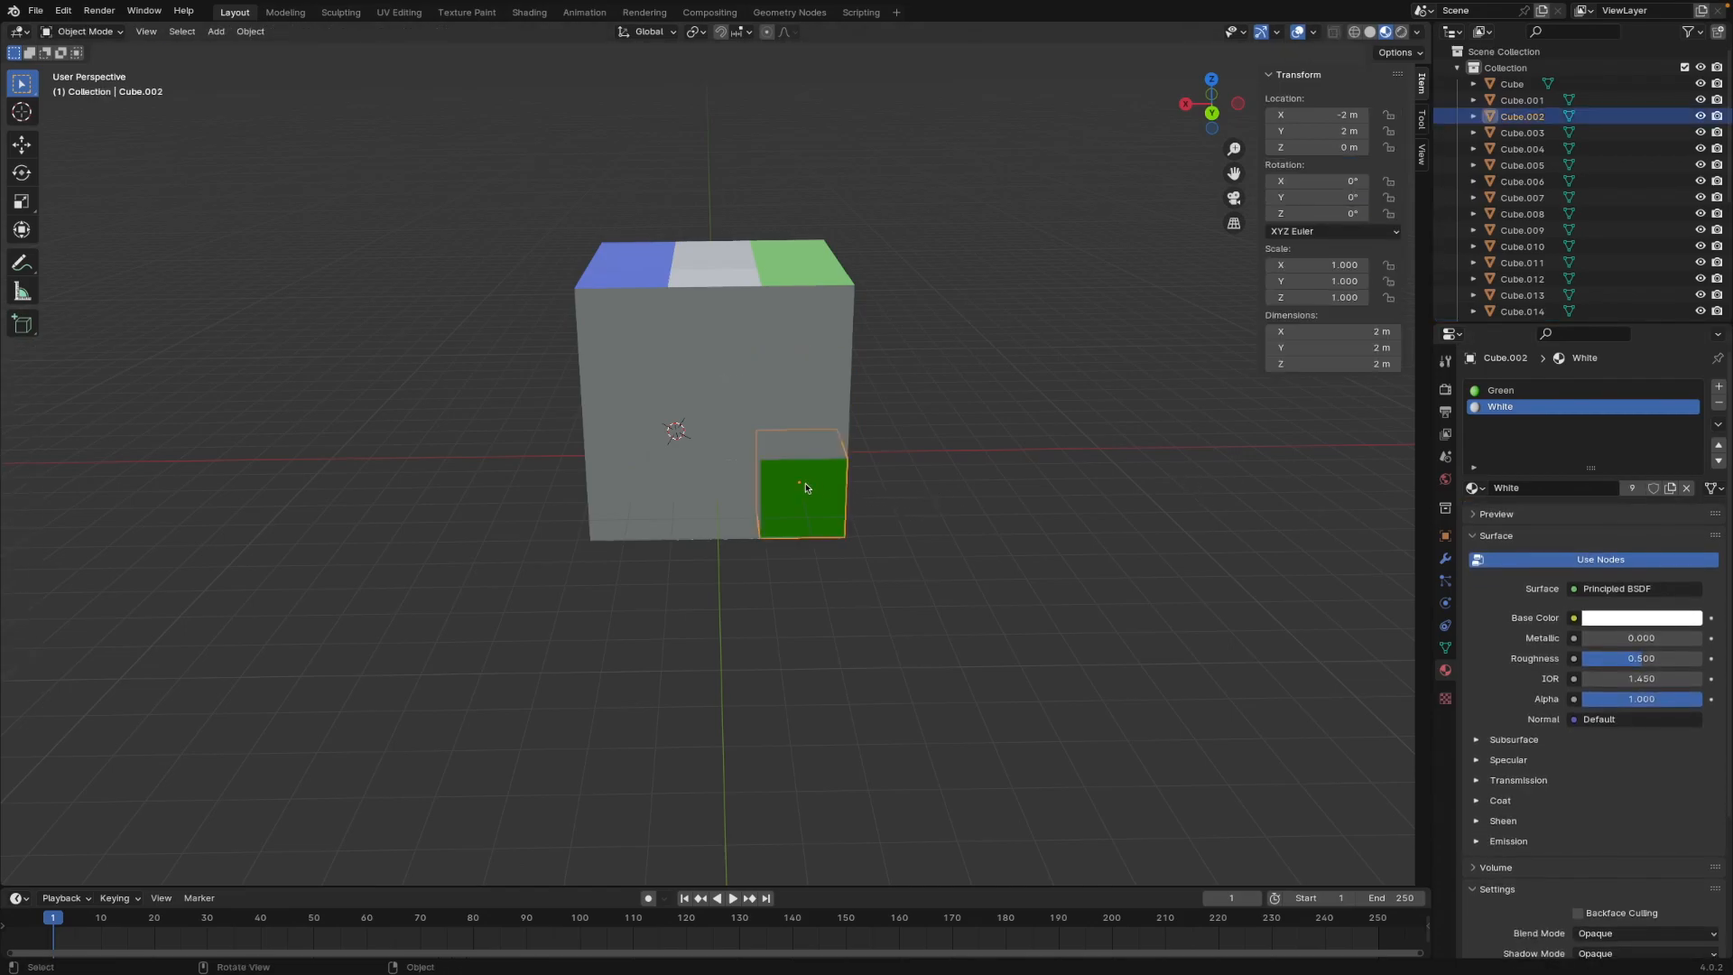
key("Tab")
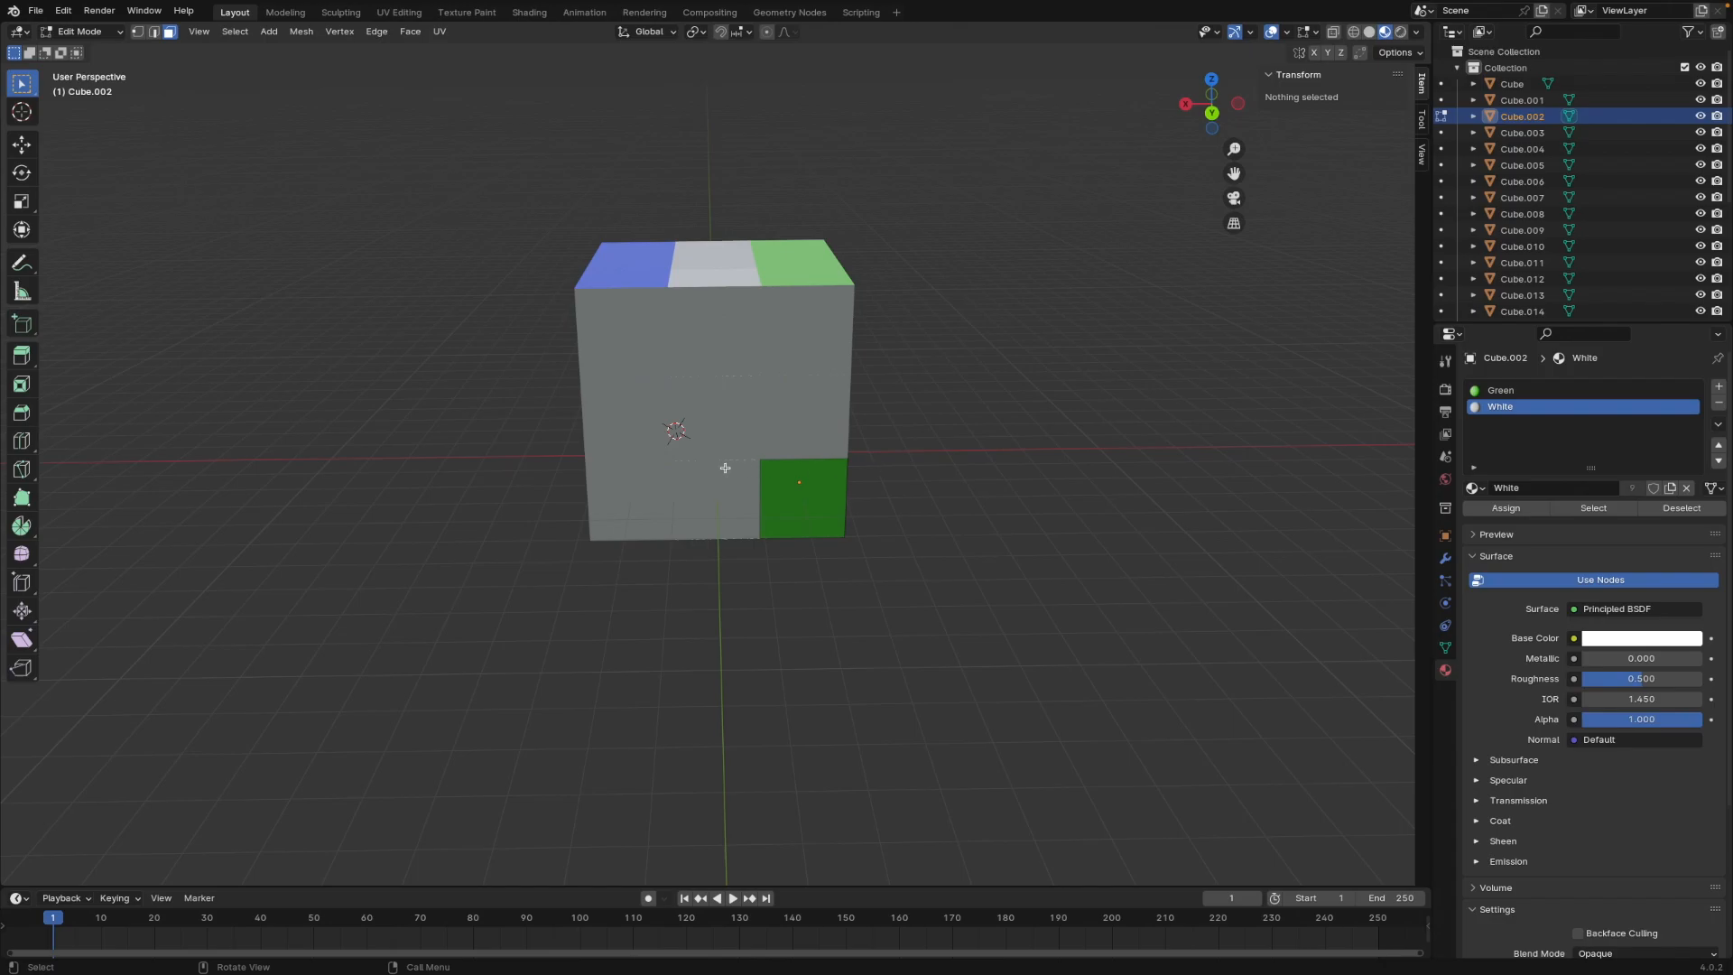
left_click(779, 482)
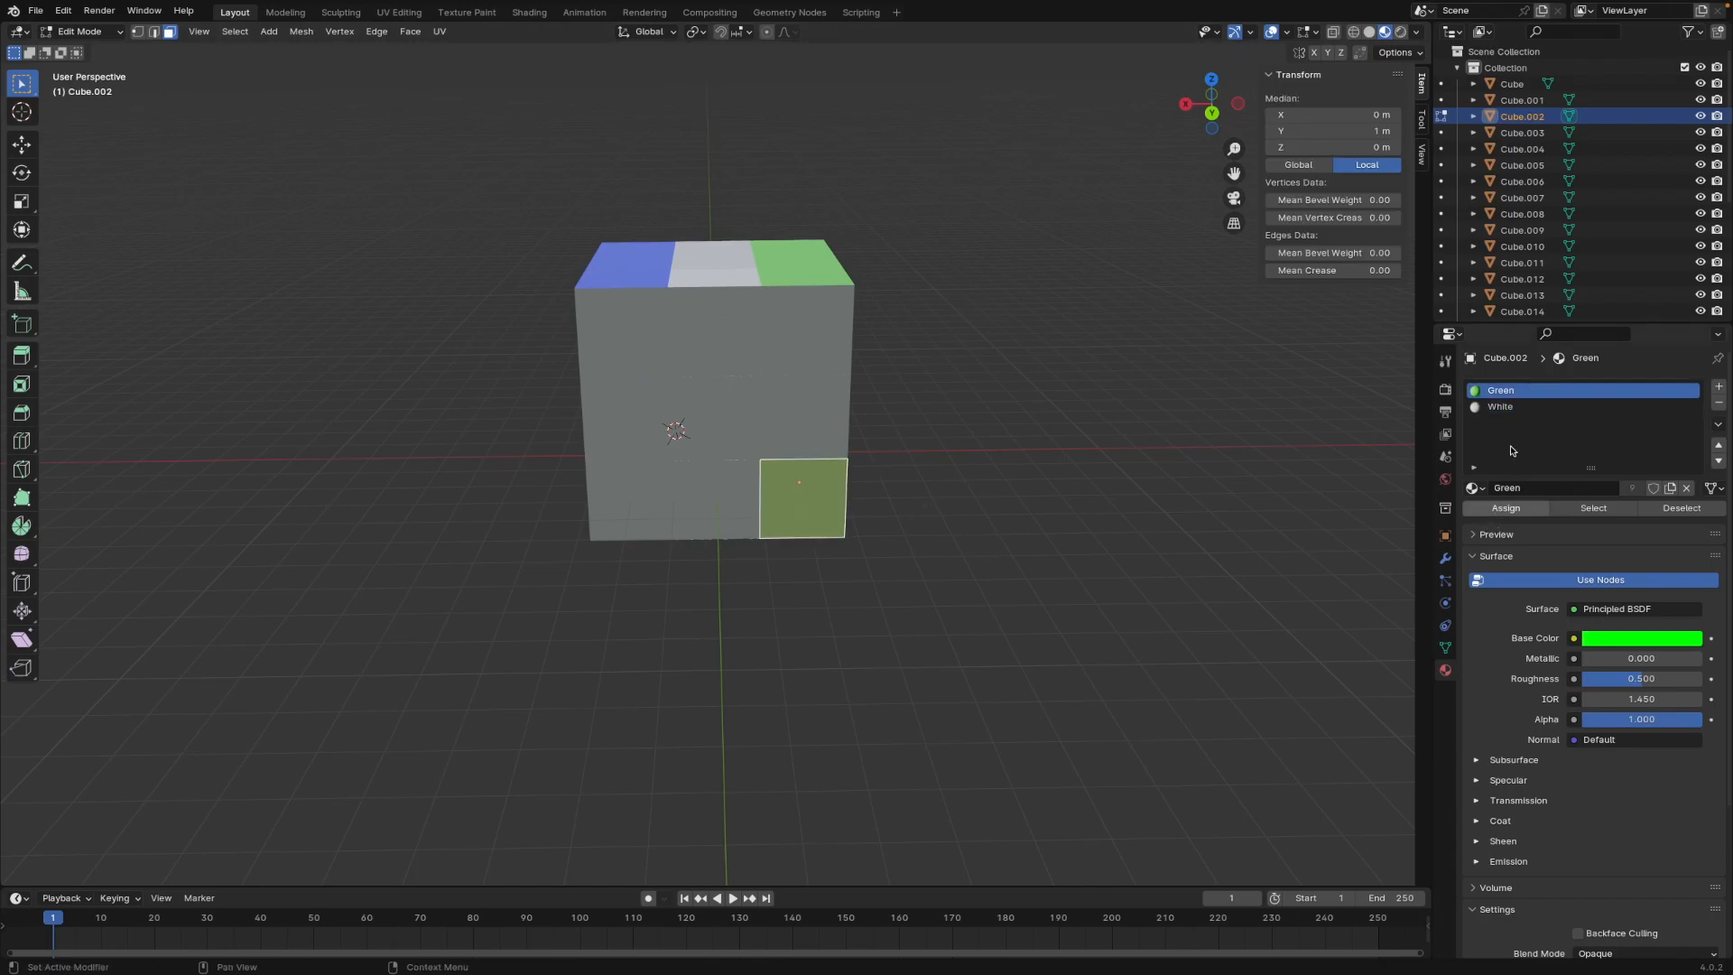
left_click(1503, 408)
left_click(1506, 508)
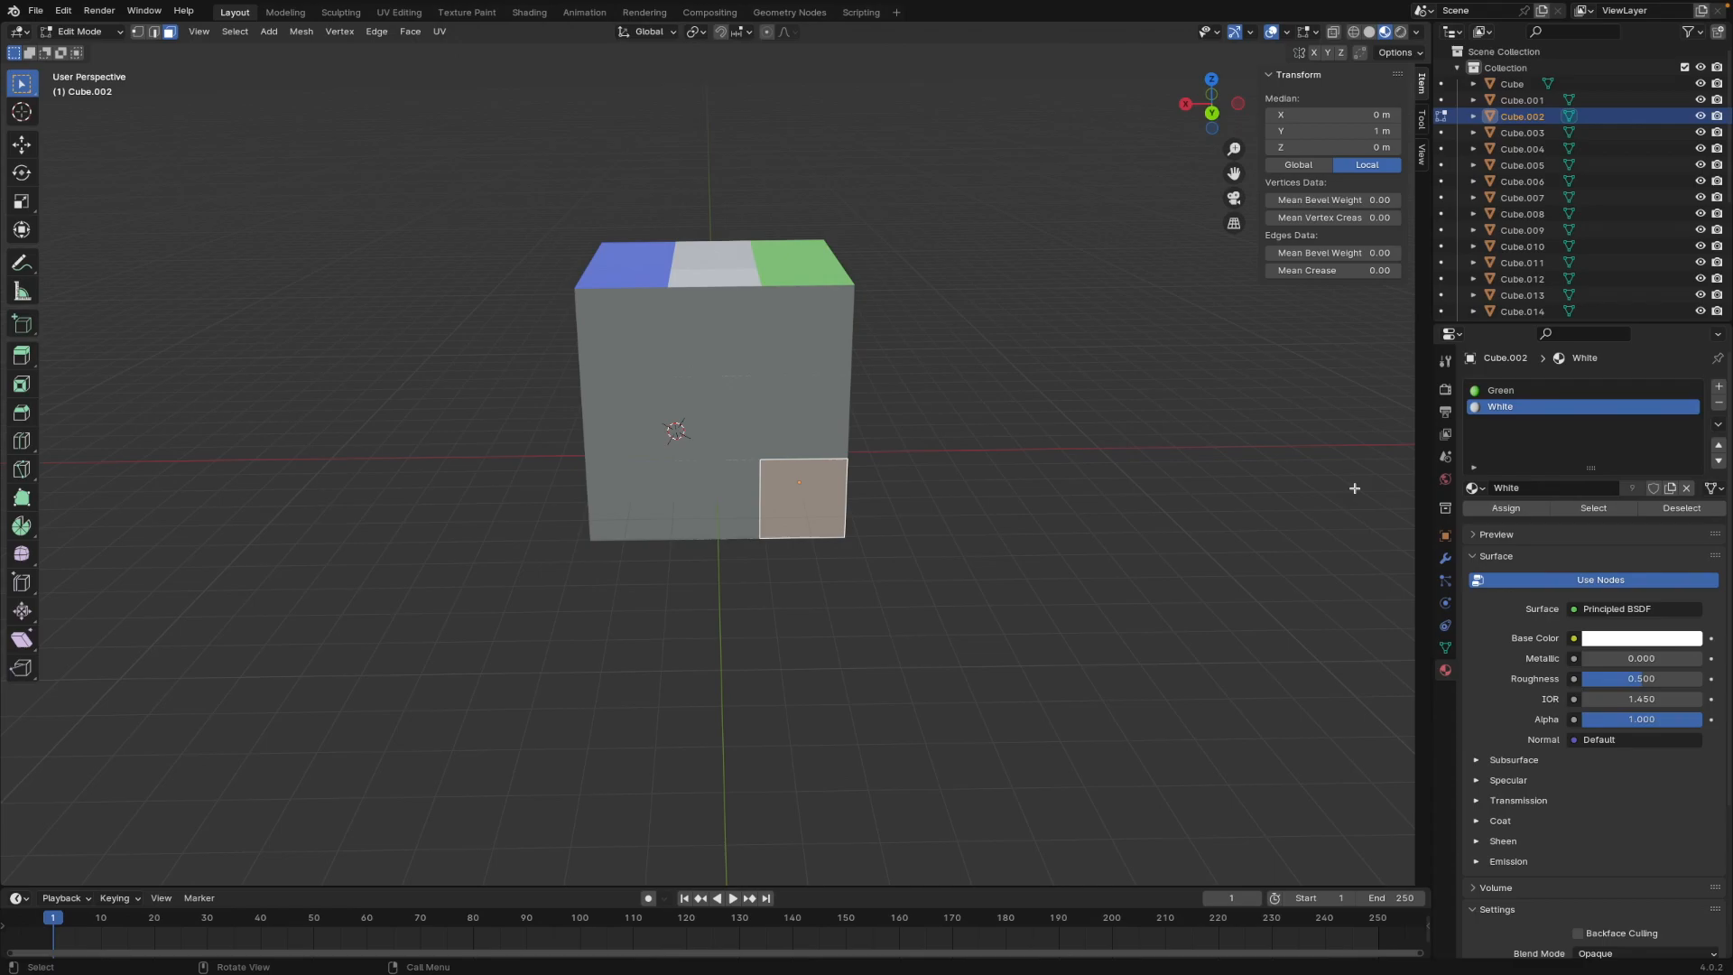
key("super+shift+5")
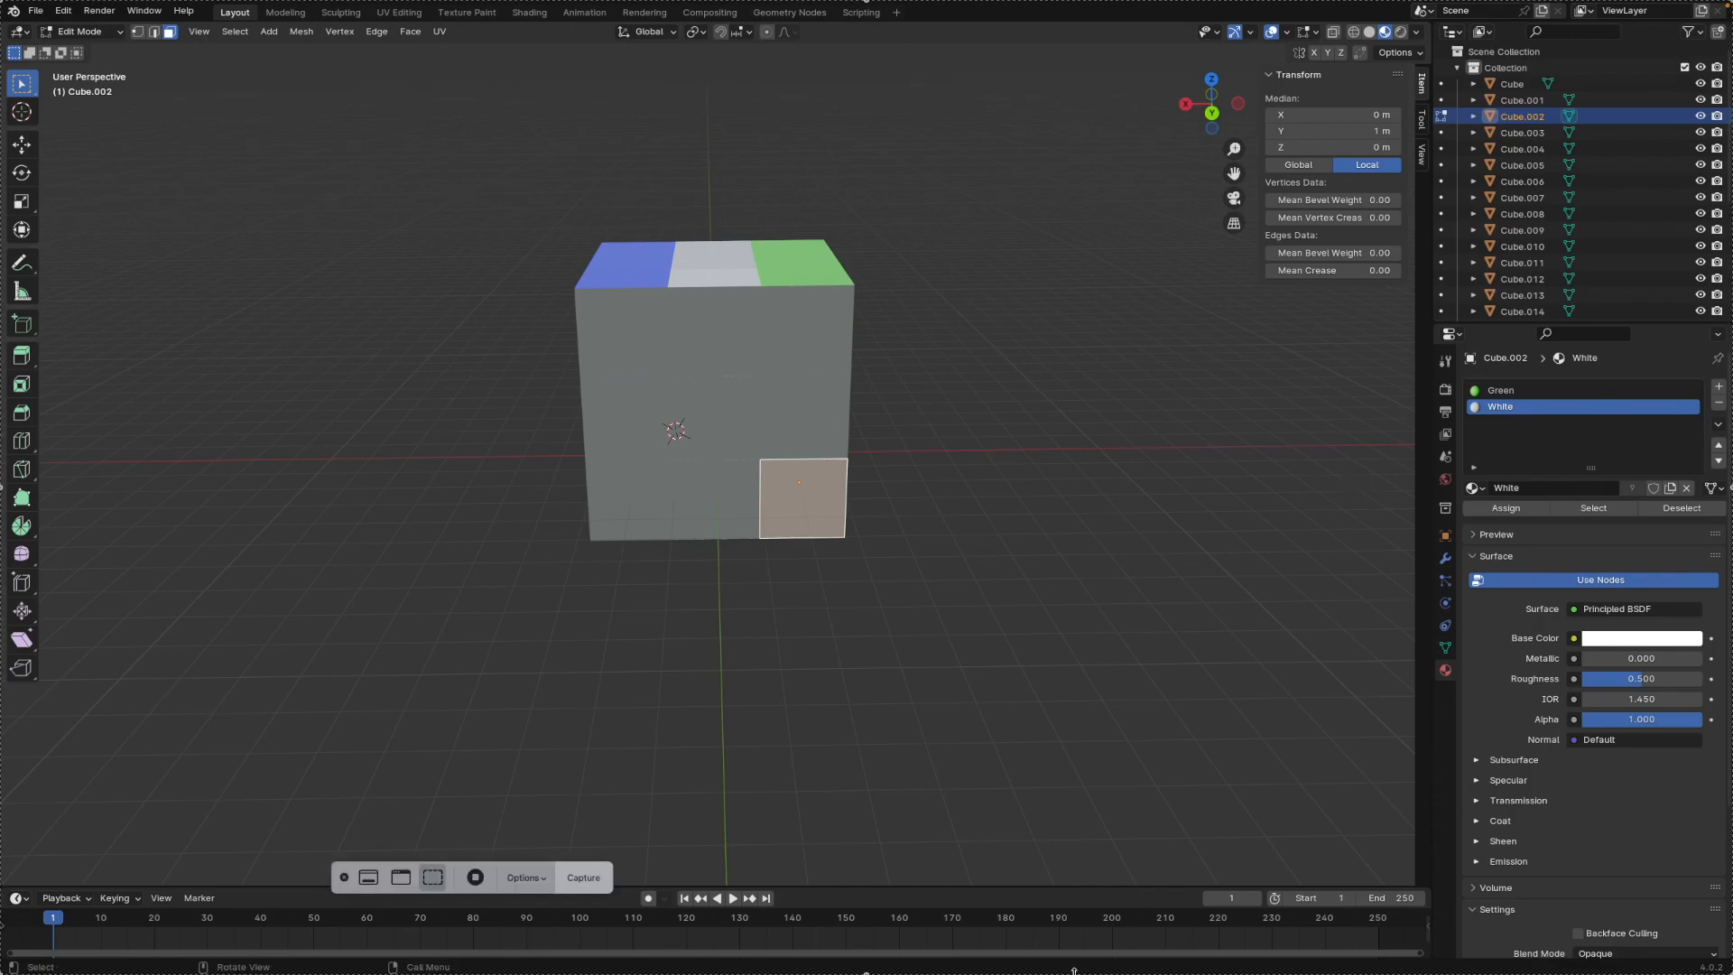